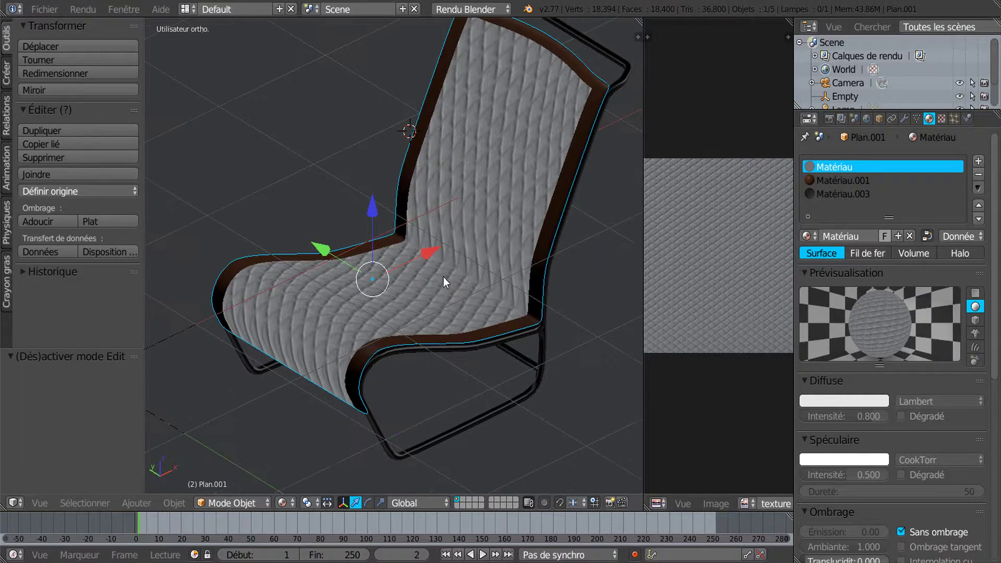
Inspect the finished upholstered chair model and deselect everything in the scene.
{"action": "middle_click_drag", "start_coordinate": [469, 377], "coordinate": [446, 327]}
{"action": "key", "text": "Tab"}
{"action": "key", "text": "Tab"}
{"action": "key", "text": "a"}
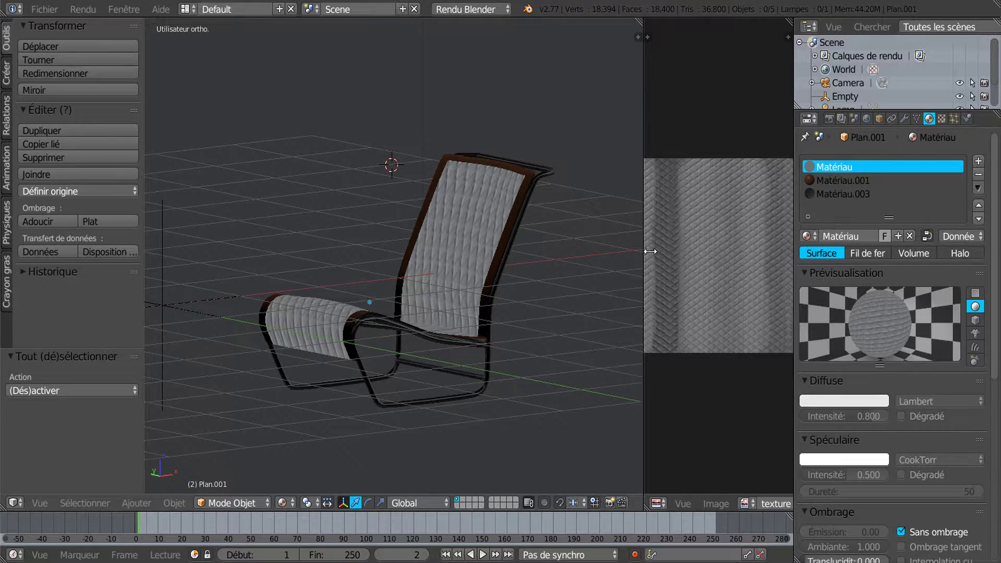
Leave the finished chair's Blender window and switch to the one containing the bare tubular chair frame.
{"action": "mouse_move", "coordinate": [567, 562]}
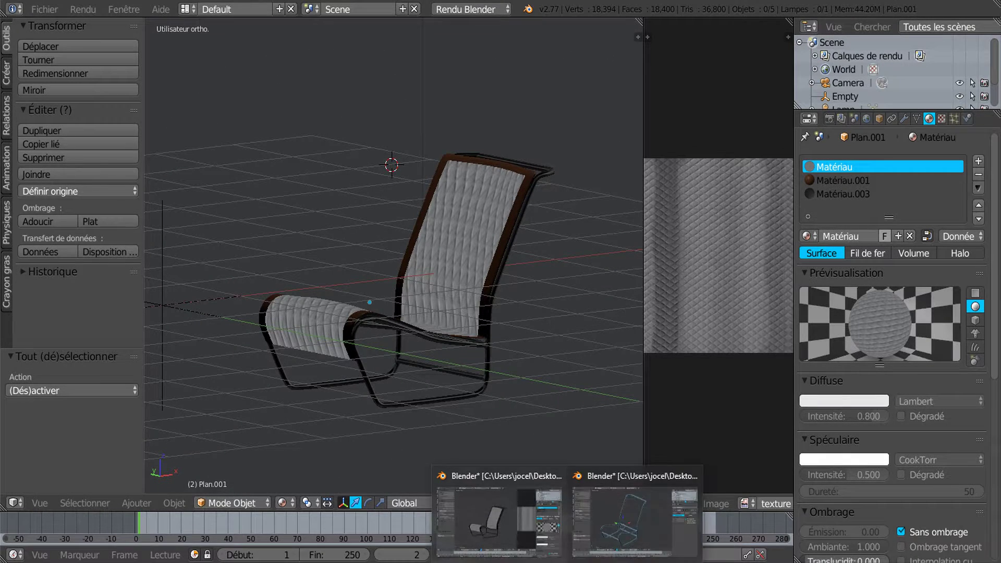
{"action": "left_click", "coordinate": [637, 516]}
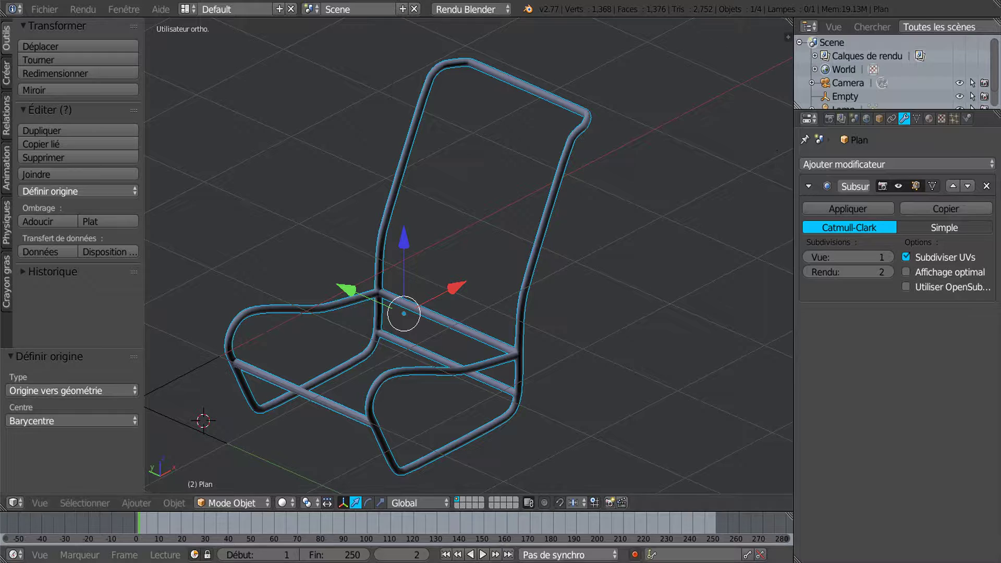
{"action": "mouse_move", "coordinate": [568, 562]}
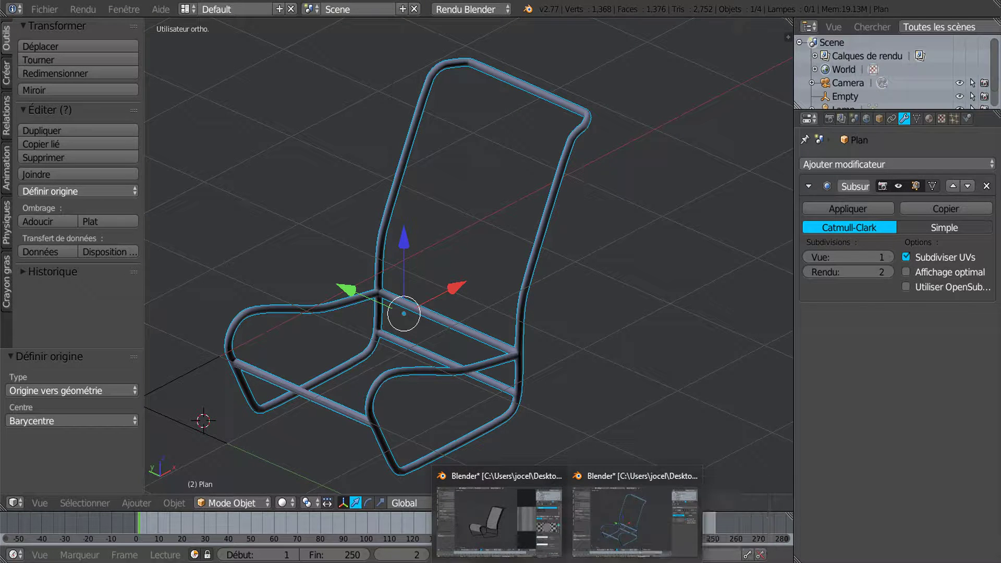
{"action": "left_click", "coordinate": [514, 513]}
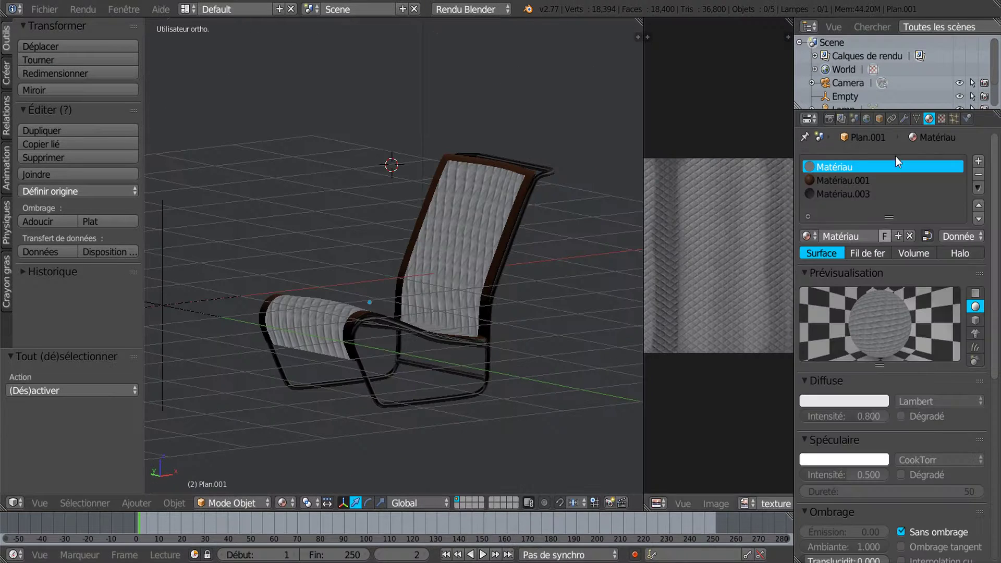
{"action": "left_click", "coordinate": [984, 2]}
{"action": "left_click", "coordinate": [505, 329]}
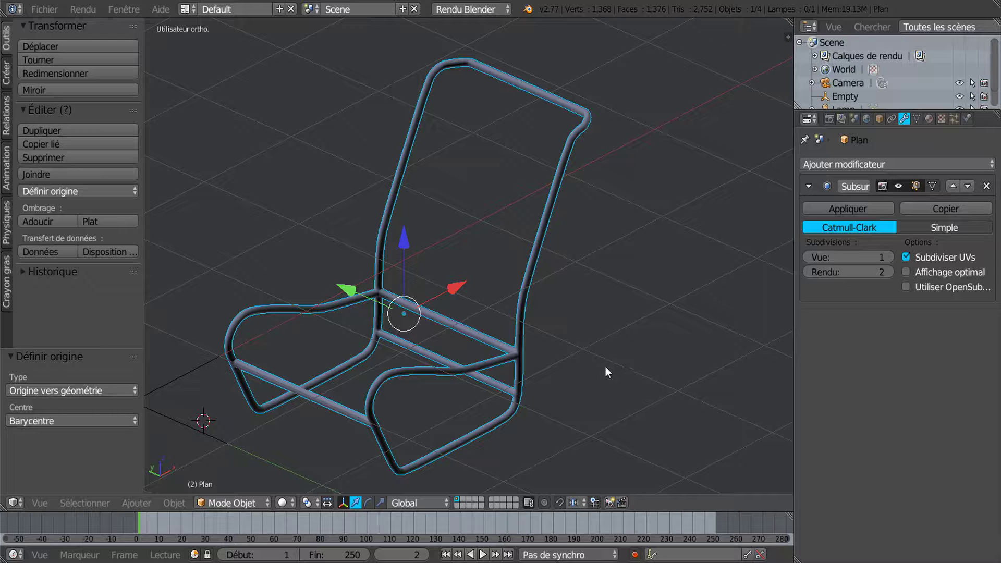
Apply the Subsurf modifier to the chair frame and enter Edit Mode on its mesh.
{"action": "left_click", "coordinate": [846, 208]}
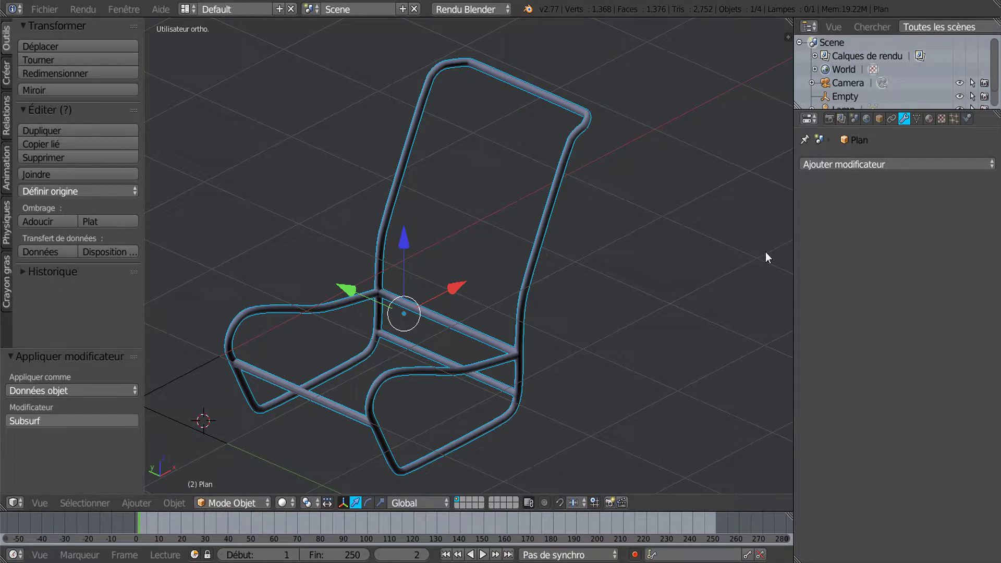
{"action": "middle_click_drag", "start_coordinate": [651, 277], "coordinate": [586, 358]}
{"action": "scroll", "coordinate": [523, 327], "scroll_direction": "up", "scroll_amount": 6}
{"action": "scroll", "coordinate": [541, 320], "scroll_direction": "down", "scroll_amount": 4}
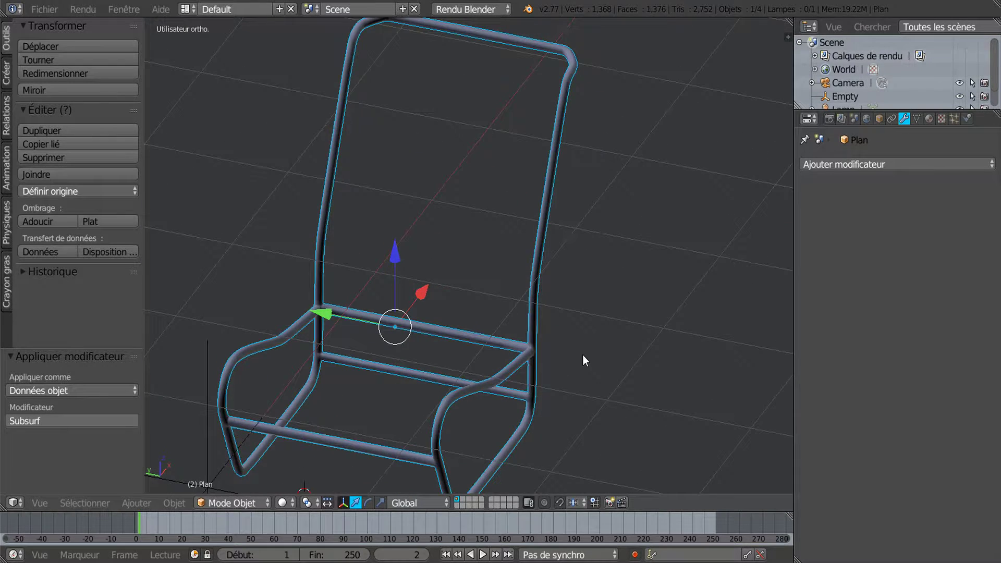
{"action": "middle_click_drag", "start_coordinate": [548, 391], "coordinate": [427, 391]}
{"action": "scroll", "coordinate": [565, 354], "scroll_direction": "down", "scroll_amount": 2}
{"action": "scroll", "coordinate": [534, 368], "scroll_direction": "up", "scroll_amount": 1}
{"action": "key", "text": "Tab"}
Select the edge loop running lengthwise along the inner upper side of the frame's continuous side tube.
{"action": "scroll", "coordinate": [427, 391], "scroll_direction": "up", "scroll_amount": 3}
{"action": "middle_click_drag", "start_coordinate": [502, 380], "coordinate": [607, 347]}
{"action": "scroll", "coordinate": [602, 326], "scroll_direction": "up", "scroll_amount": 2}
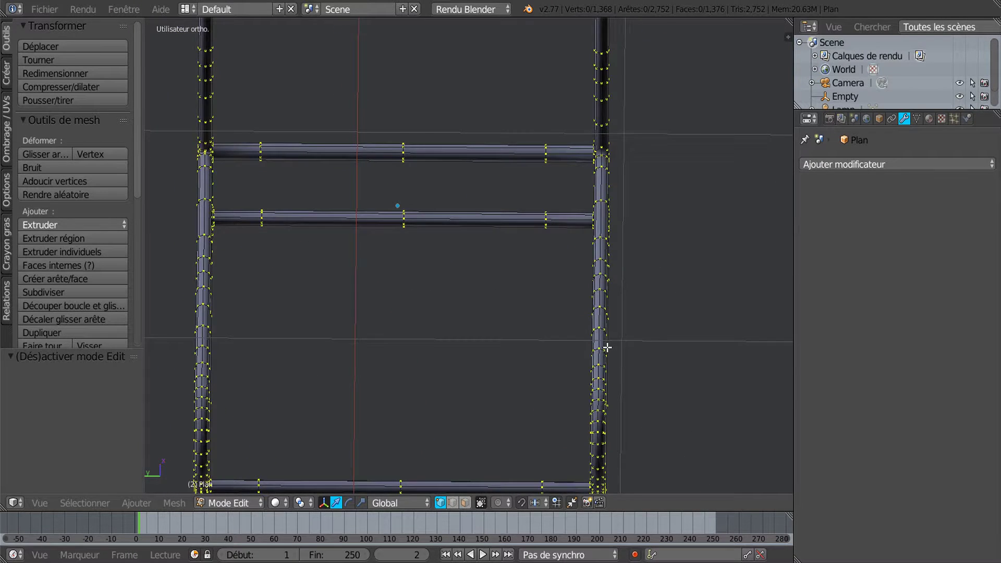
{"action": "scroll", "coordinate": [608, 347], "scroll_direction": "up", "scroll_amount": 2}
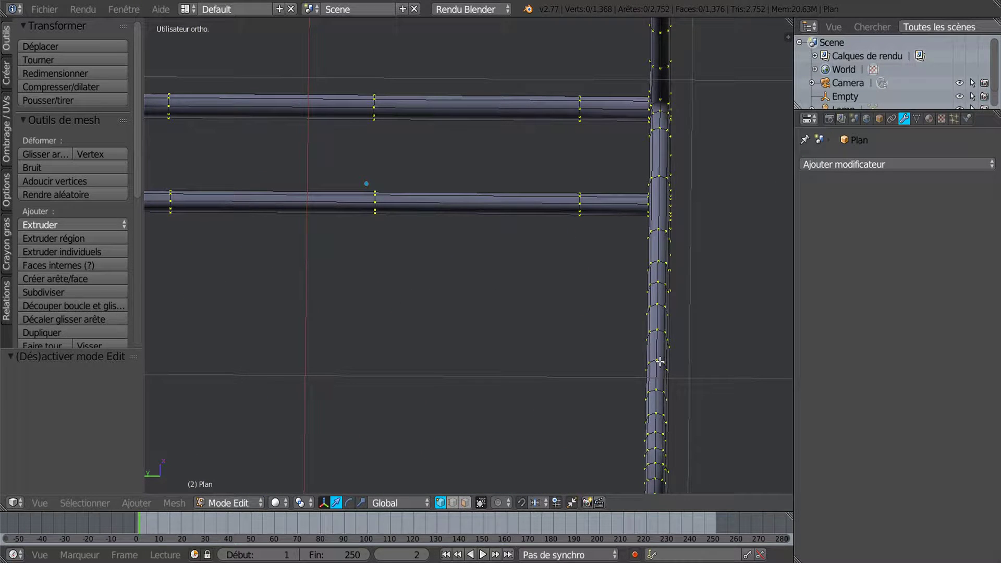
{"action": "right_click", "coordinate": [658, 359], "text": "alt"}
{"action": "scroll", "coordinate": [655, 364], "scroll_direction": "down", "scroll_amount": 5}
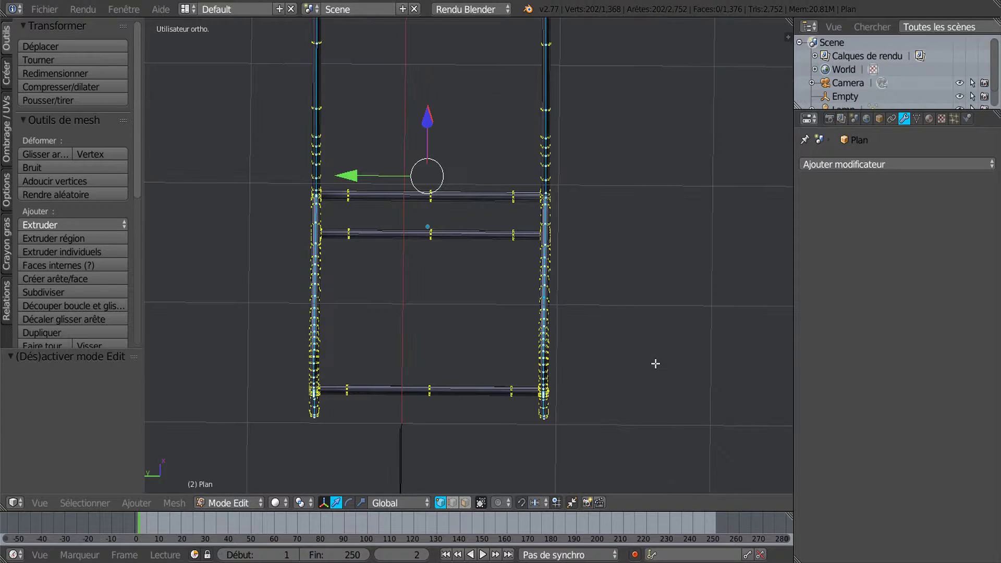
{"action": "scroll", "coordinate": [614, 385], "scroll_direction": "up", "scroll_amount": 4}
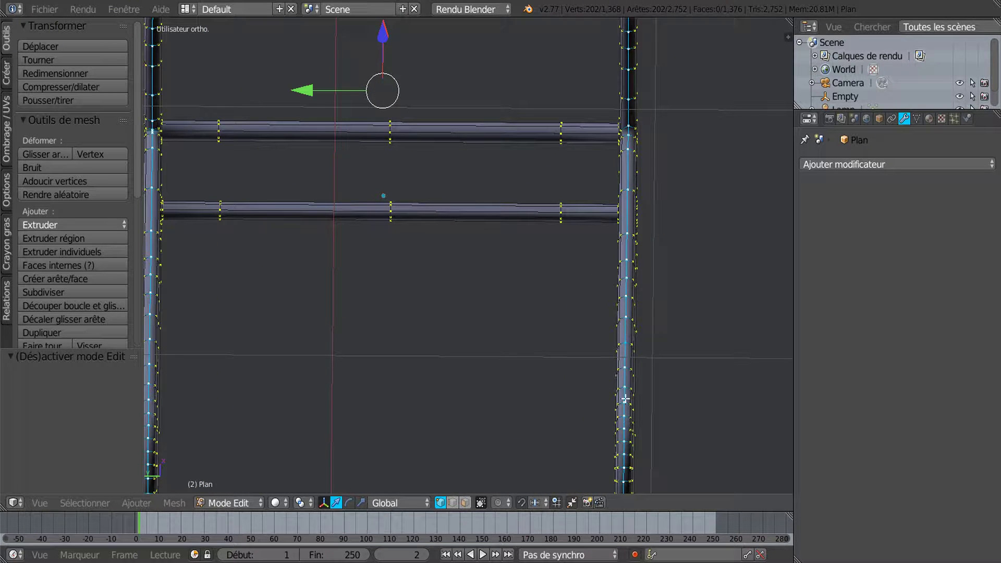
{"action": "scroll", "coordinate": [626, 415], "scroll_direction": "down", "scroll_amount": 3}
{"action": "middle_click_drag", "start_coordinate": [626, 415], "coordinate": [571, 404]}
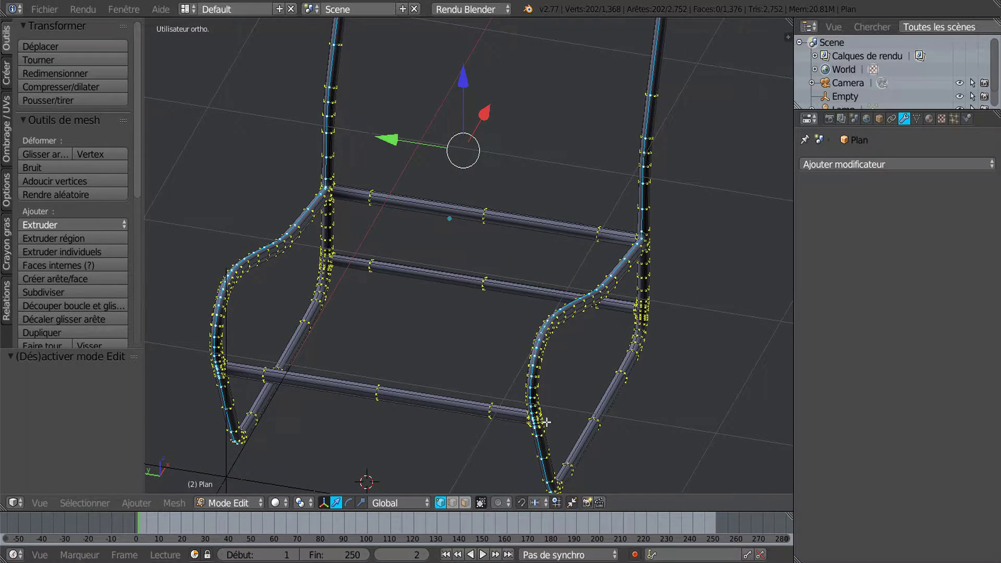
{"action": "scroll", "coordinate": [633, 371], "scroll_direction": "down", "scroll_amount": 1}
{"action": "mouse_move", "coordinate": [675, 375]}
{"action": "middle_mouse_down"}
{"action": "mouse_move", "coordinate": [586, 453]}
{"action": "mouse_move", "coordinate": [582, 375]}
{"action": "mouse_move", "coordinate": [605, 402]}
{"action": "mouse_move", "coordinate": [613, 391]}
{"action": "mouse_move", "coordinate": [677, 397]}
{"action": "mouse_move", "coordinate": [565, 378]}
{"action": "mouse_move", "coordinate": [593, 337]}
{"action": "mouse_move", "coordinate": [577, 397]}
{"action": "middle_mouse_up"}
Switch to wireframe display and circle-deselect the loop's part on the backrest's top bend and the opposite side tube.
{"action": "key", "text": "z"}
{"action": "scroll", "coordinate": [595, 351], "scroll_direction": "up", "scroll_amount": 3}
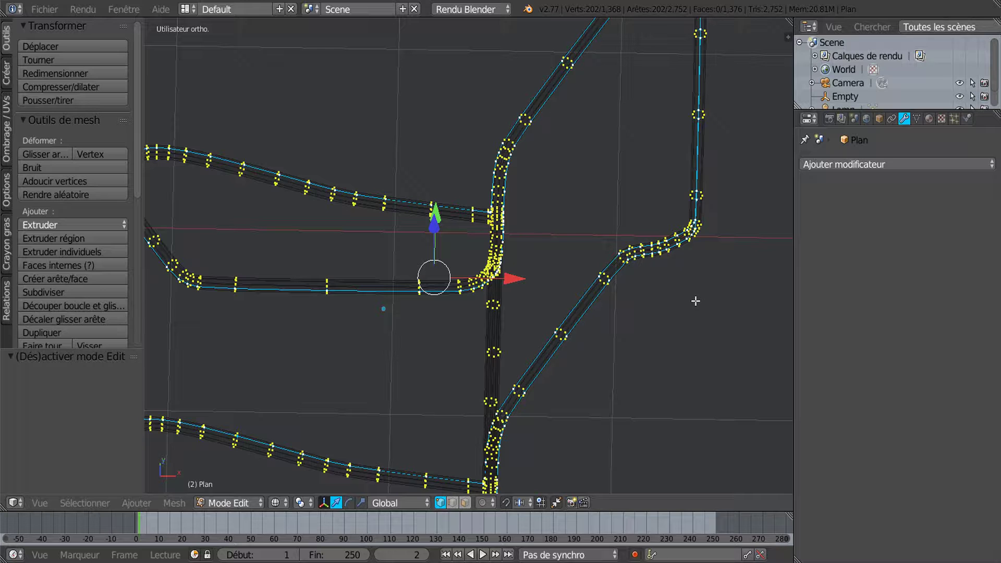
{"action": "key", "text": "c"}
{"action": "left_click_drag", "start_coordinate": [640, 264], "coordinate": [640, 251]}
{"action": "mouse_move", "coordinate": [658, 248]}
{"action": "middle_mouse_down"}
{"action": "mouse_move", "coordinate": [691, 200]}
{"action": "mouse_move", "coordinate": [702, 42]}
{"action": "middle_mouse_up"}
{"action": "right_click", "coordinate": [705, 111]}
{"action": "scroll", "coordinate": [655, 155], "scroll_direction": "down", "scroll_amount": 1}
{"action": "middle_click_drag", "start_coordinate": [655, 155], "coordinate": [591, 215]}
{"action": "key", "text": "c"}
{"action": "mouse_move", "coordinate": [571, 177]}
{"action": "middle_mouse_down"}
{"action": "mouse_move", "coordinate": [581, 151]}
{"action": "mouse_move", "coordinate": [553, 146]}
{"action": "mouse_move", "coordinate": [503, 217]}
{"action": "mouse_move", "coordinate": [462, 352]}
{"action": "mouse_move", "coordinate": [383, 389]}
{"action": "mouse_move", "coordinate": [286, 399]}
{"action": "middle_mouse_up"}
{"action": "right_click", "coordinate": [413, 242]}
Switch to edge selection and circle-deselect the remaining loop edges on the opposite side of the seat.
{"action": "left_click", "coordinate": [452, 503]}
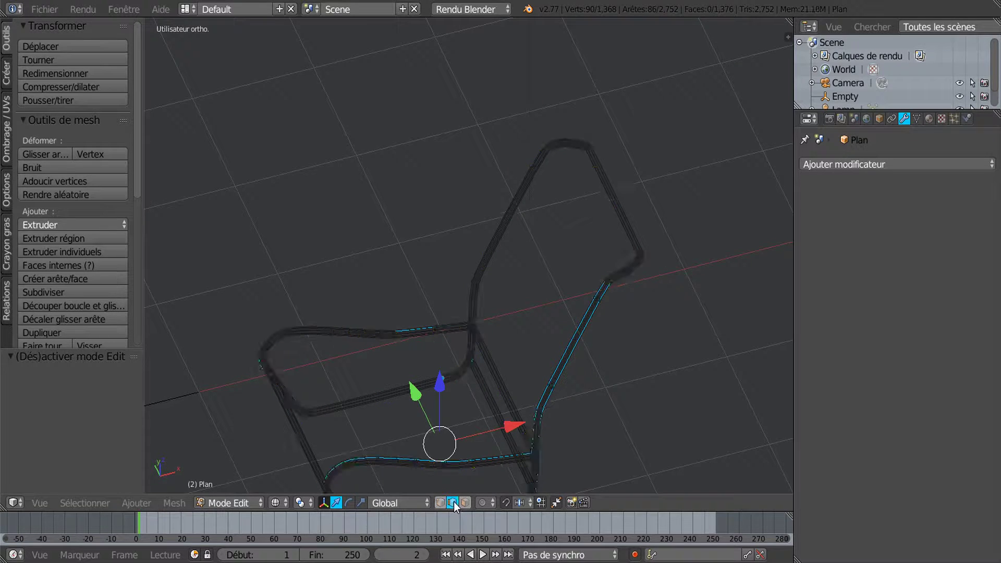
{"action": "scroll", "coordinate": [605, 380], "scroll_direction": "down", "scroll_amount": 1}
{"action": "key", "text": "c"}
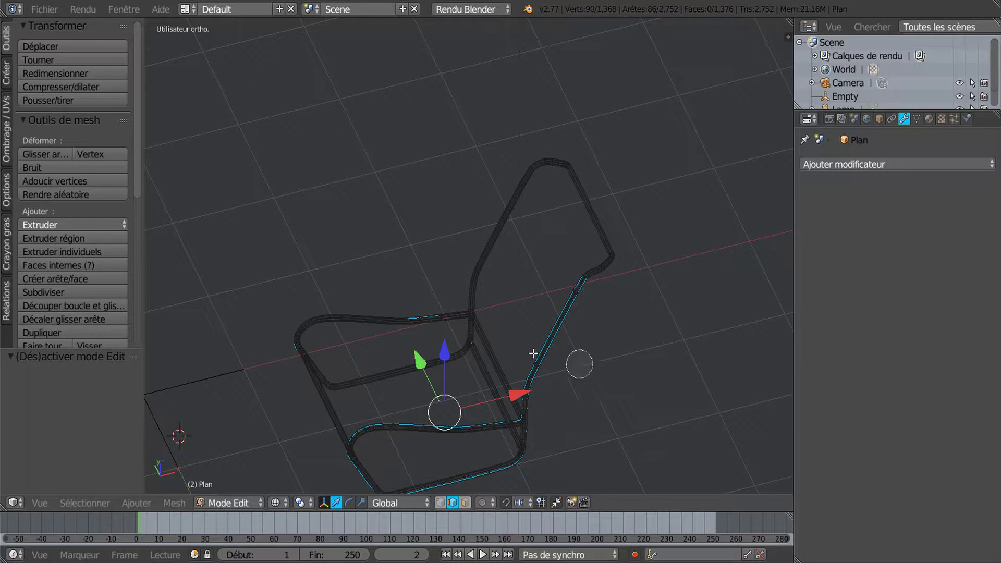
{"action": "mouse_move", "coordinate": [424, 320]}
{"action": "middle_mouse_down"}
{"action": "mouse_move", "coordinate": [298, 331]}
{"action": "mouse_move", "coordinate": [461, 333]}
{"action": "middle_mouse_up"}
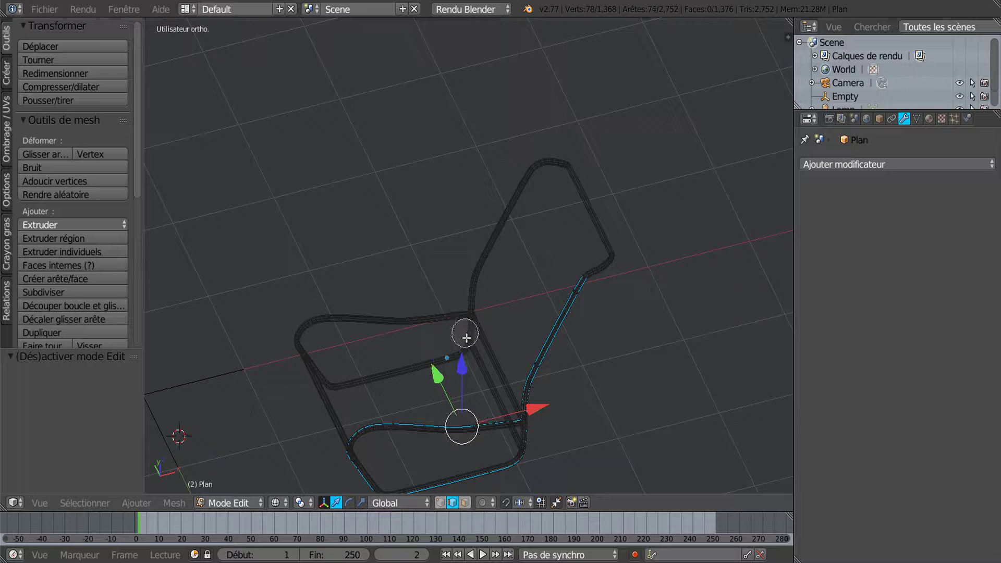
{"action": "right_click", "coordinate": [371, 347]}
{"action": "middle_click_drag", "start_coordinate": [370, 348], "coordinate": [454, 377]}
{"action": "scroll", "coordinate": [447, 384], "scroll_direction": "up", "scroll_amount": 8}
{"action": "middle_click_drag", "start_coordinate": [438, 416], "coordinate": [500, 371]}
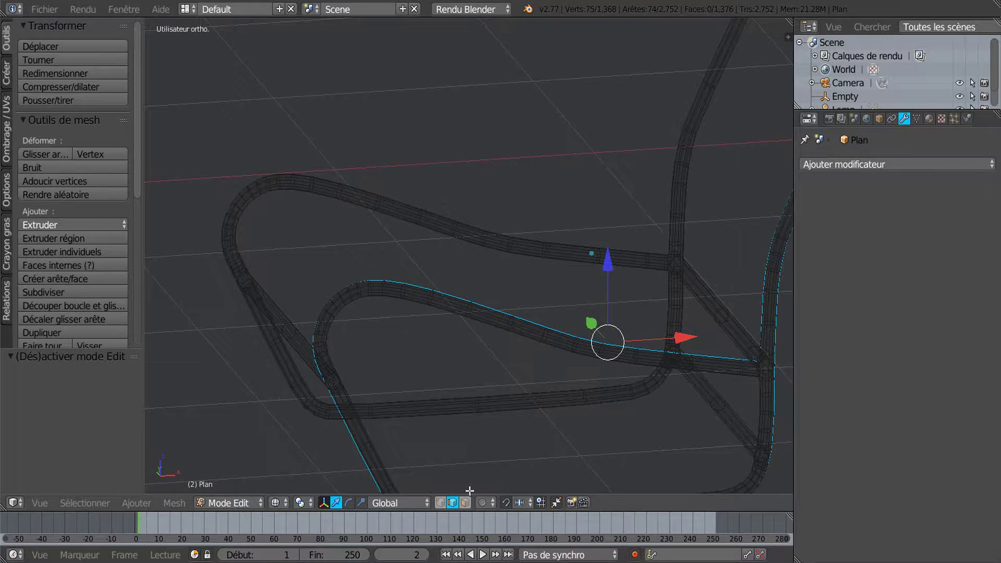
Switch to vertex selection and circle-deselect the front leg's loop vertices below the front crossbar.
{"action": "left_click", "coordinate": [440, 503]}
{"action": "middle_click_drag", "start_coordinate": [464, 437], "coordinate": [514, 401]}
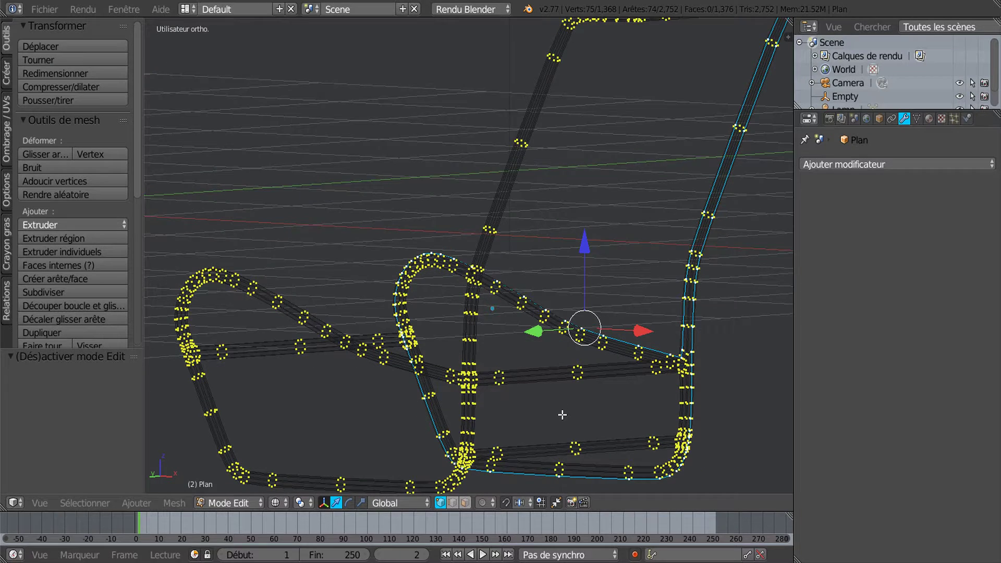
{"action": "scroll", "coordinate": [451, 415], "scroll_direction": "up", "scroll_amount": 1}
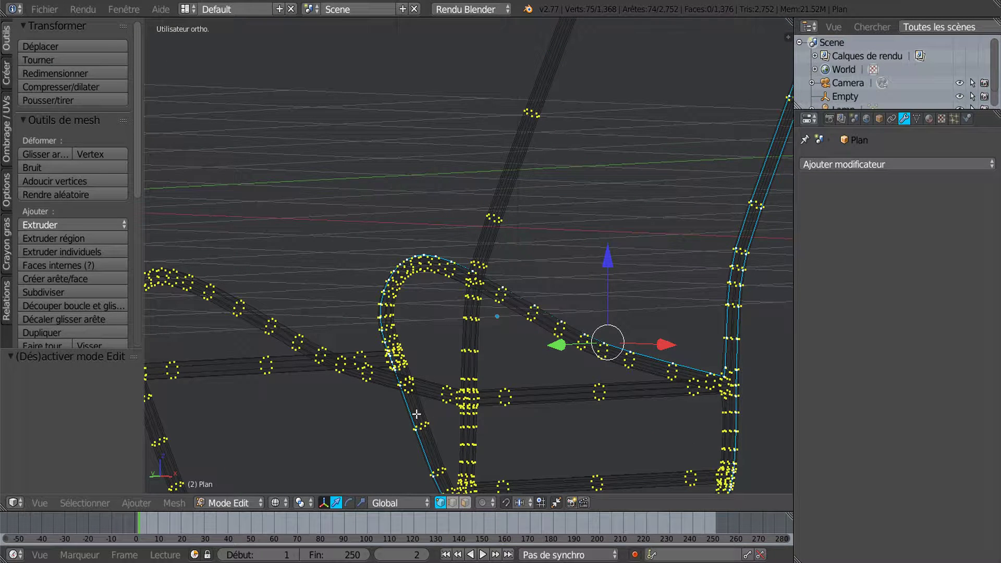
{"action": "key", "text": "c"}
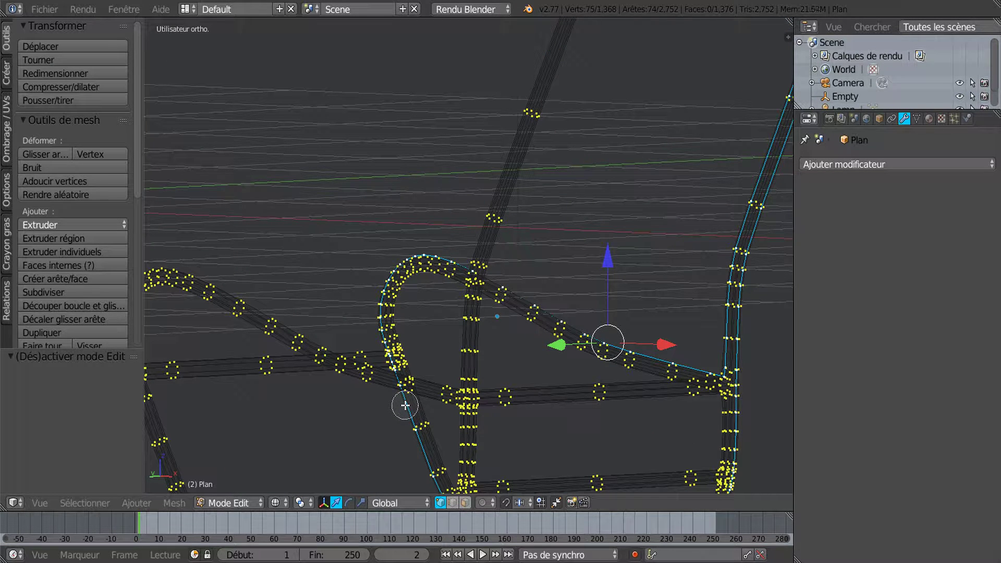
{"action": "key", "text": "Escape"}
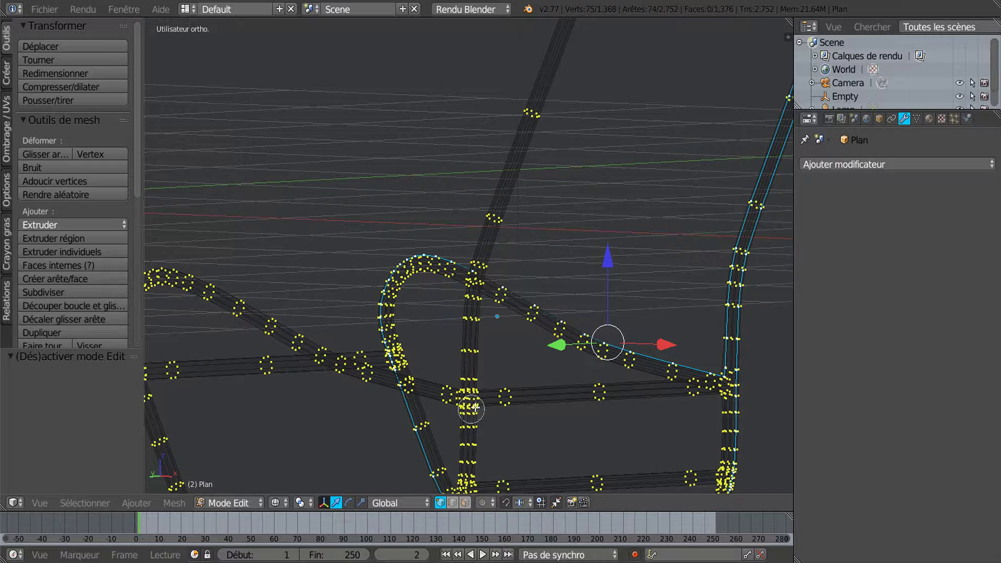
{"action": "middle_click_drag", "start_coordinate": [525, 411], "coordinate": [483, 432]}
{"action": "key", "text": "c"}
{"action": "mouse_move", "coordinate": [340, 418]}
{"action": "middle_mouse_down"}
{"action": "mouse_move", "coordinate": [340, 408]}
{"action": "mouse_move", "coordinate": [364, 456]}
{"action": "middle_mouse_up"}
{"action": "key", "text": "Escape"}
{"action": "middle_click_drag", "start_coordinate": [465, 413], "coordinate": [389, 425]}
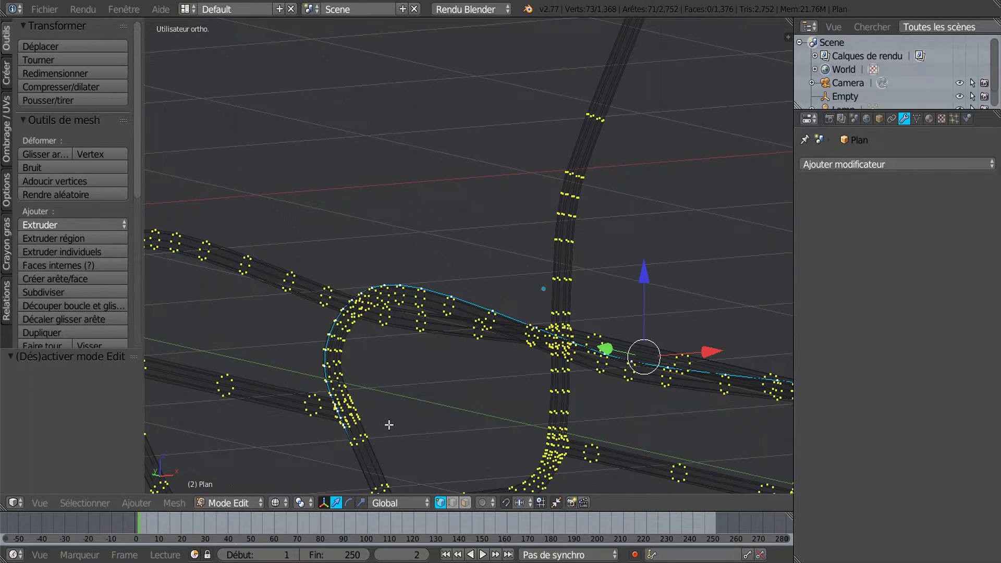
{"action": "key", "text": "c"}
{"action": "middle_click", "coordinate": [340, 430]}
{"action": "key", "text": "Escape"}
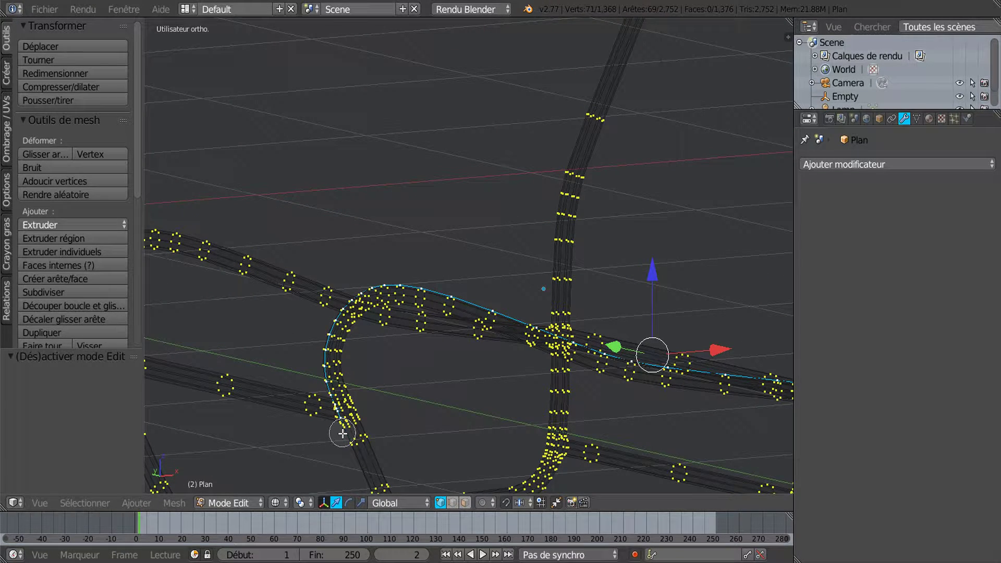
Circle-deselect the loop vertices along the bottom runner of the same side tube.
{"action": "scroll", "coordinate": [426, 440], "scroll_direction": "down", "scroll_amount": 2}
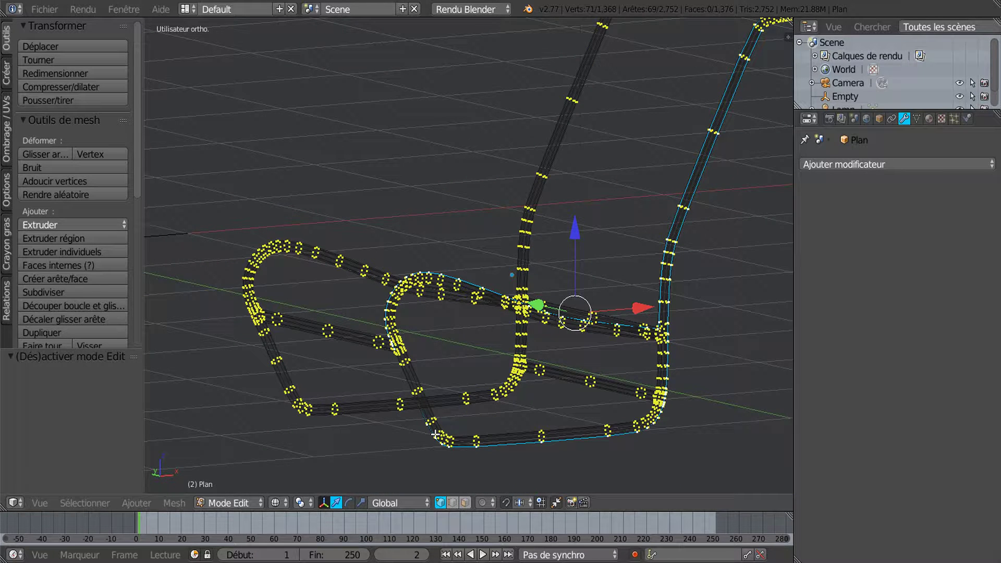
{"action": "key", "text": "c"}
{"action": "mouse_move", "coordinate": [458, 443]}
{"action": "middle_mouse_down"}
{"action": "mouse_move", "coordinate": [443, 443]}
{"action": "mouse_move", "coordinate": [554, 439]}
{"action": "mouse_move", "coordinate": [655, 417]}
{"action": "mouse_move", "coordinate": [676, 383]}
{"action": "mouse_move", "coordinate": [694, 385]}
{"action": "mouse_move", "coordinate": [474, 391]}
{"action": "mouse_move", "coordinate": [525, 385]}
{"action": "mouse_move", "coordinate": [521, 396]}
{"action": "middle_mouse_up"}
{"action": "key", "text": "Escape"}
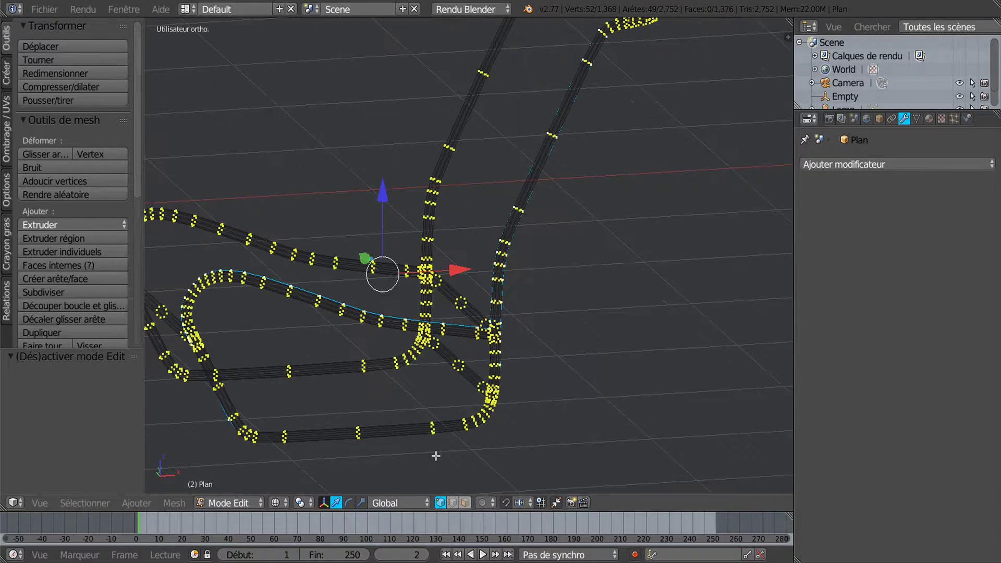
Switch to edge selection and circle-deselect the extra line on the rear leg and backrest, keeping one seat-and-backrest profile line.
{"action": "left_click", "coordinate": [452, 503]}
{"action": "key", "text": "c"}
{"action": "mouse_move", "coordinate": [505, 376]}
{"action": "middle_mouse_down"}
{"action": "mouse_move", "coordinate": [521, 241]}
{"action": "mouse_move", "coordinate": [602, 73]}
{"action": "middle_mouse_up"}
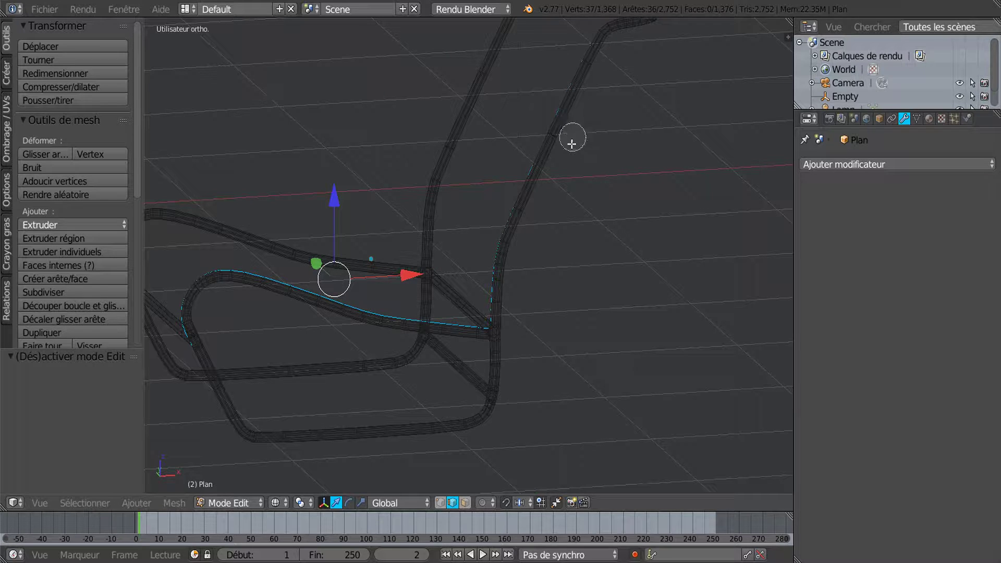
{"action": "right_click", "coordinate": [600, 166]}
{"action": "mouse_move", "coordinate": [615, 189]}
{"action": "middle_mouse_down"}
{"action": "mouse_move", "coordinate": [641, 353]}
{"action": "mouse_move", "coordinate": [613, 179]}
{"action": "middle_mouse_up"}
{"action": "middle_click_drag", "start_coordinate": [615, 242], "coordinate": [619, 331]}
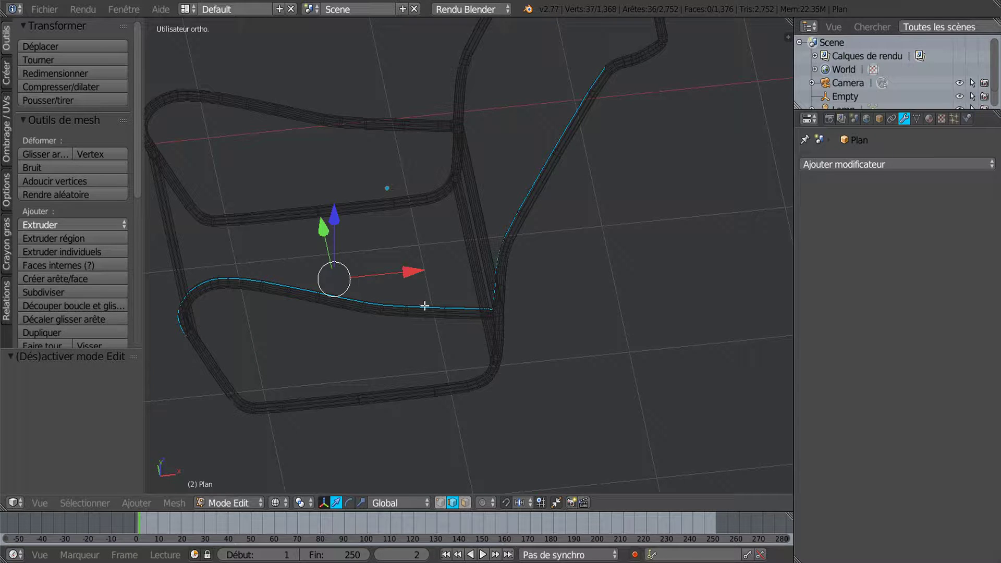
{"action": "middle_click_drag", "start_coordinate": [620, 204], "coordinate": [693, 206]}
{"action": "middle_click_drag", "start_coordinate": [607, 259], "coordinate": [655, 304]}
{"action": "scroll", "coordinate": [661, 321], "scroll_direction": "up", "scroll_amount": 4}
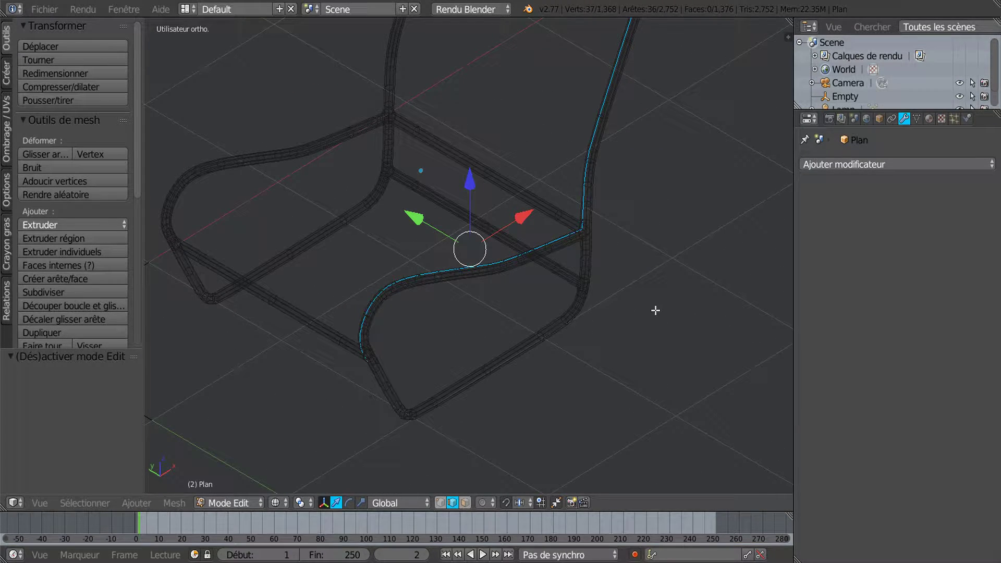
Duplicate the selected profile edges in place and separate the selection into its own object.
{"action": "key", "text": "shift+d"}
{"action": "right_click", "coordinate": [656, 311]}
{"action": "mouse_move", "coordinate": [648, 315]}
{"action": "middle_mouse_down"}
{"action": "mouse_move", "coordinate": [603, 331]}
{"action": "mouse_move", "coordinate": [596, 384]}
{"action": "mouse_move", "coordinate": [599, 297]}
{"action": "mouse_move", "coordinate": [643, 312]}
{"action": "middle_mouse_up"}
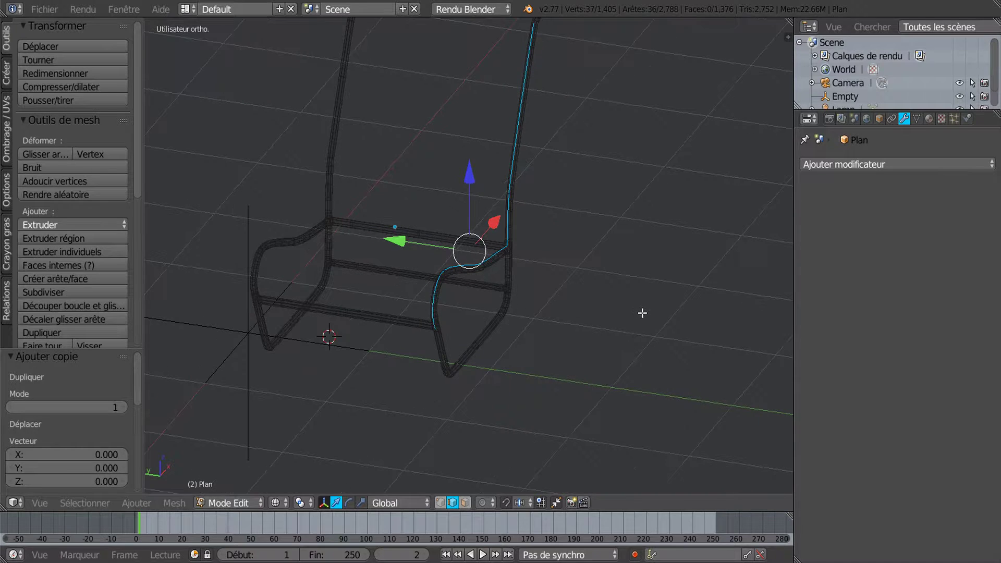
{"action": "mouse_move", "coordinate": [555, 324]}
{"action": "middle_mouse_down"}
{"action": "mouse_move", "coordinate": [572, 330]}
{"action": "mouse_move", "coordinate": [548, 340]}
{"action": "middle_mouse_up"}
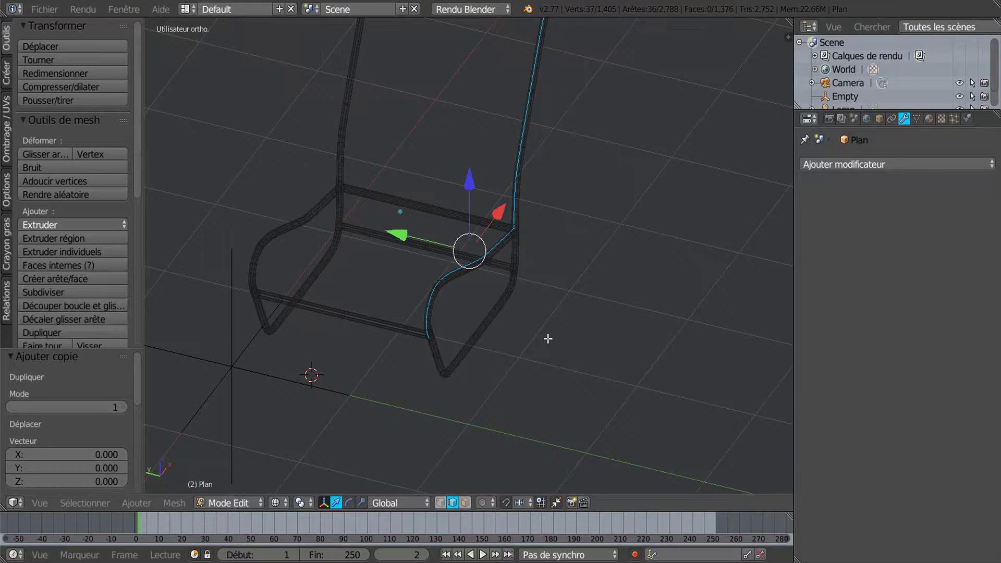
{"action": "key", "text": "p"}
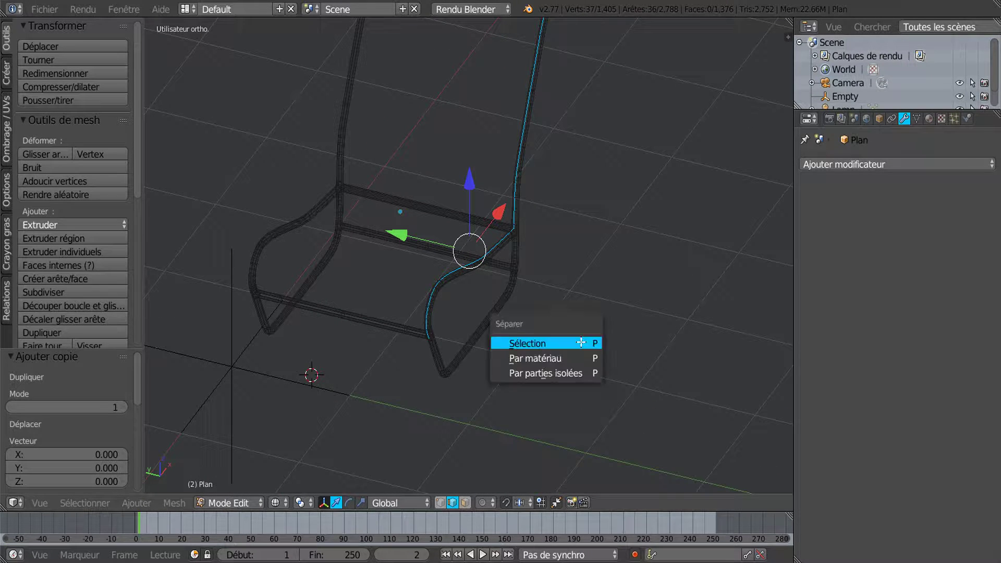
{"action": "left_click", "coordinate": [531, 343]}
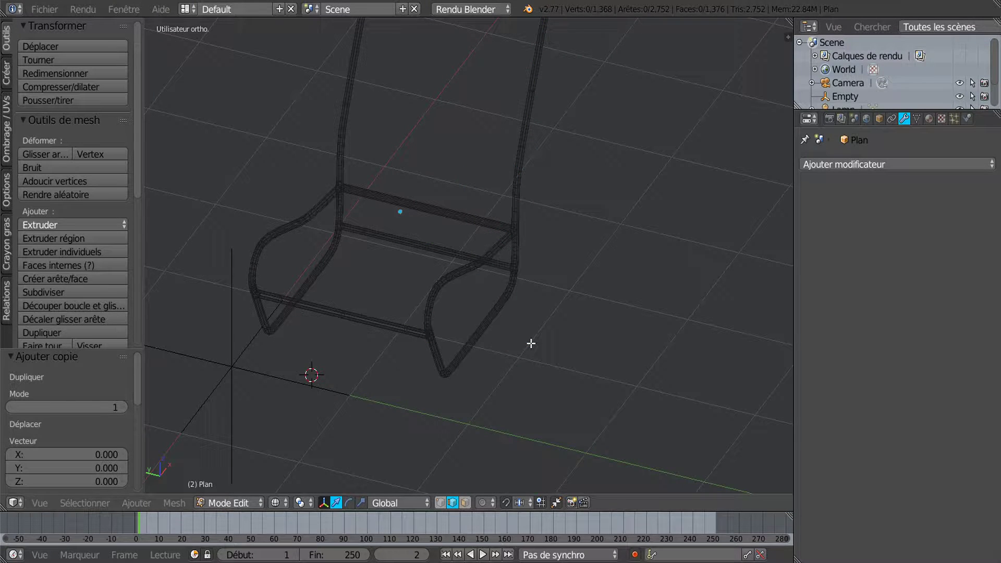
Return to Object Mode and select the separated profile line alone.
{"action": "key", "text": "Tab"}
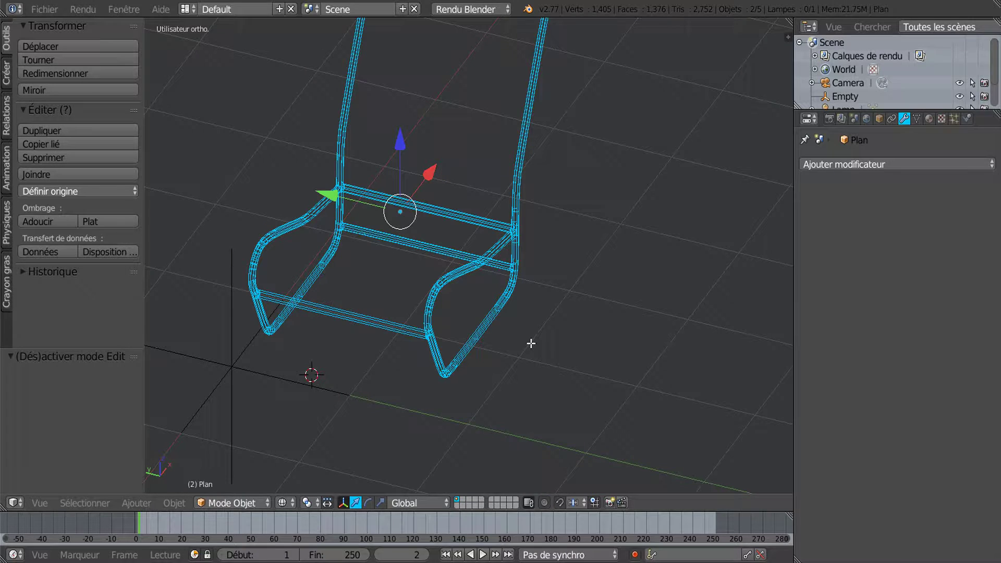
{"action": "right_click", "coordinate": [476, 262]}
{"action": "middle_click_drag", "start_coordinate": [494, 301], "coordinate": [527, 316]}
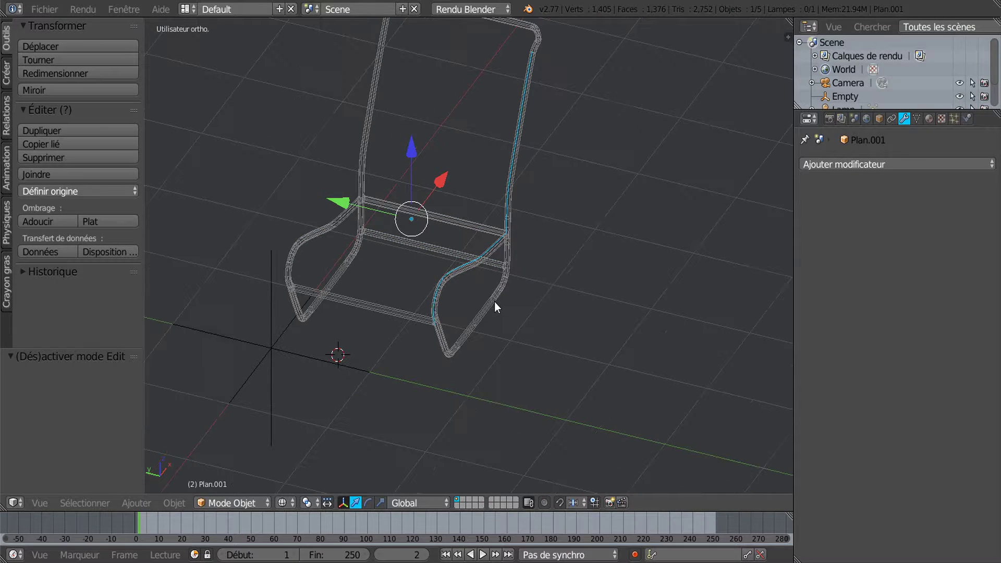
Hide the tubular frame to check the separated profile line on its own, restore the frame and reselect the profile line.
{"action": "middle_click_drag", "start_coordinate": [578, 347], "coordinate": [587, 347]}
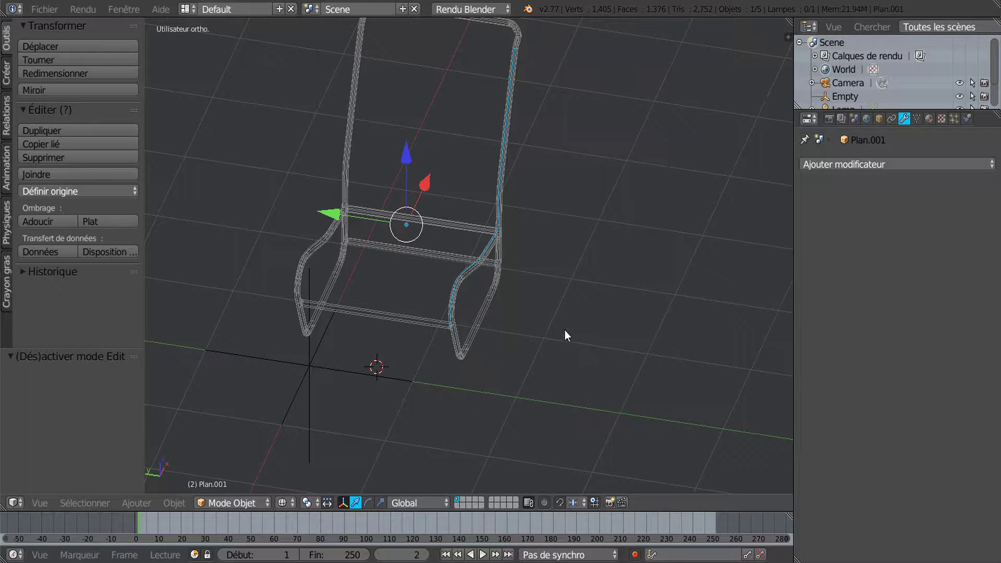
{"action": "right_click", "coordinate": [479, 329]}
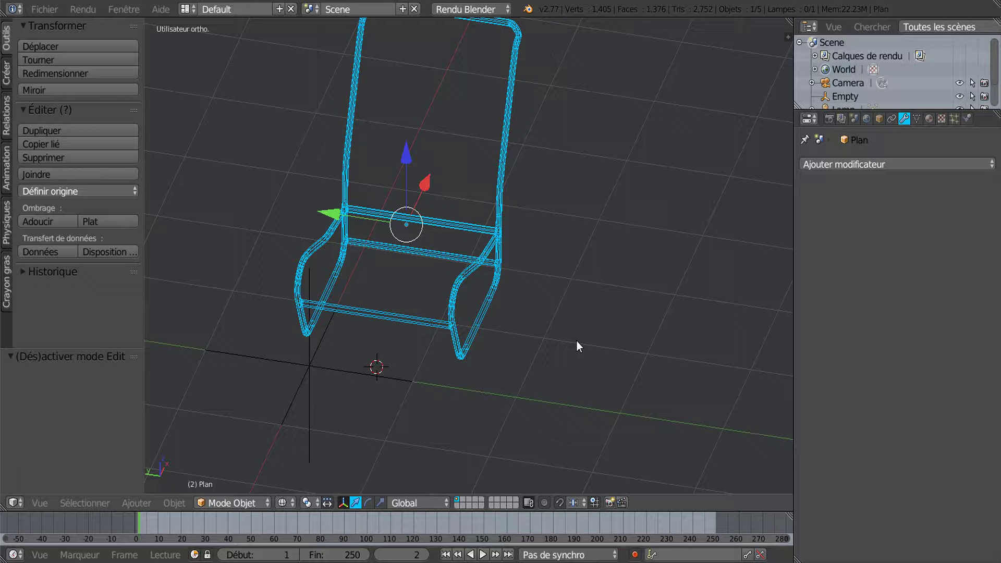
{"action": "key", "text": "h"}
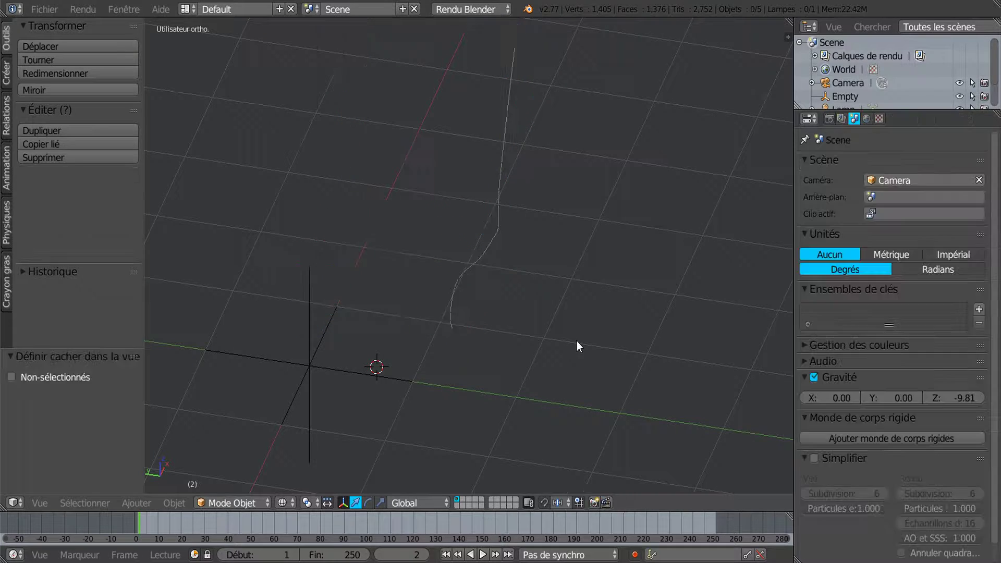
{"action": "right_click", "coordinate": [483, 258]}
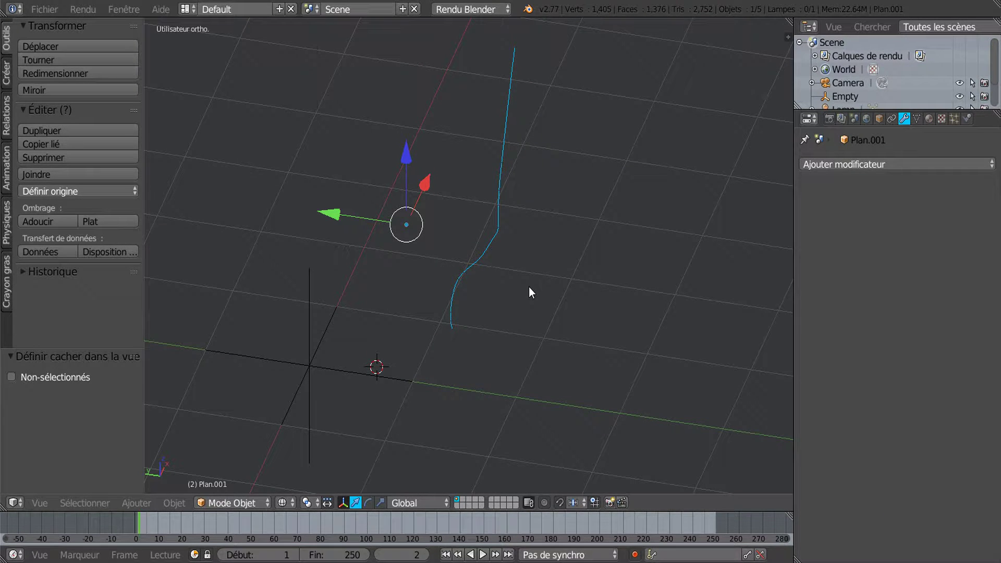
{"action": "key", "text": "alt+h"}
{"action": "right_click", "coordinate": [480, 259]}
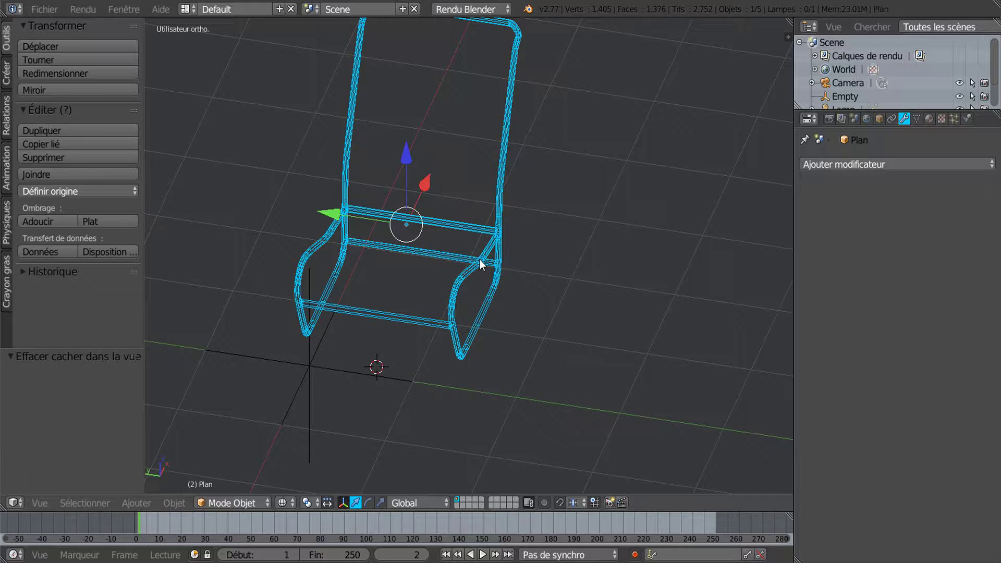
{"action": "right_click", "coordinate": [469, 262]}
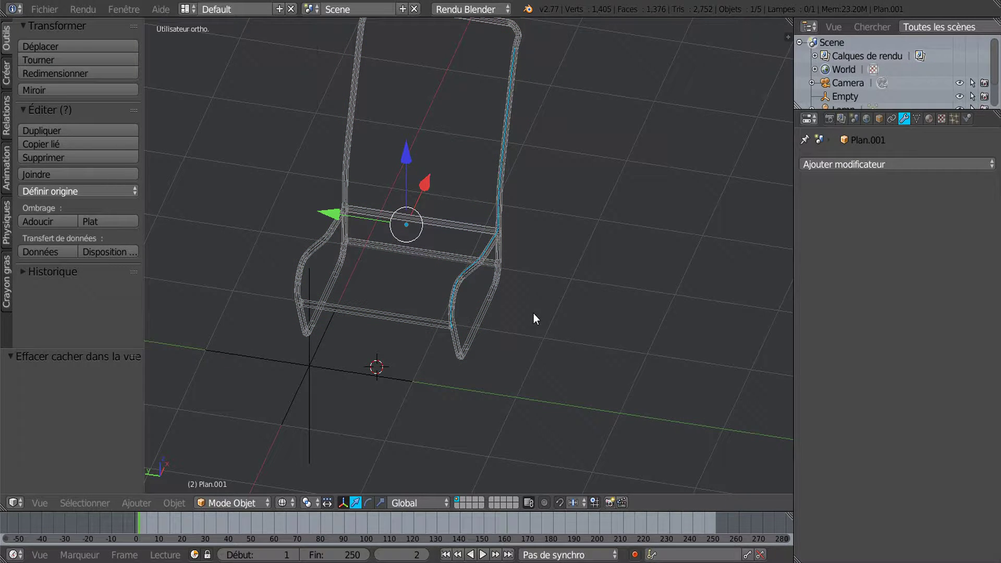
In Edit Mode, select the whole profile line and move it -0.016 along Y, towards the outer side of the tube.
{"action": "key", "text": "Tab"}
{"action": "scroll", "coordinate": [525, 320], "scroll_direction": "up", "scroll_amount": 2}
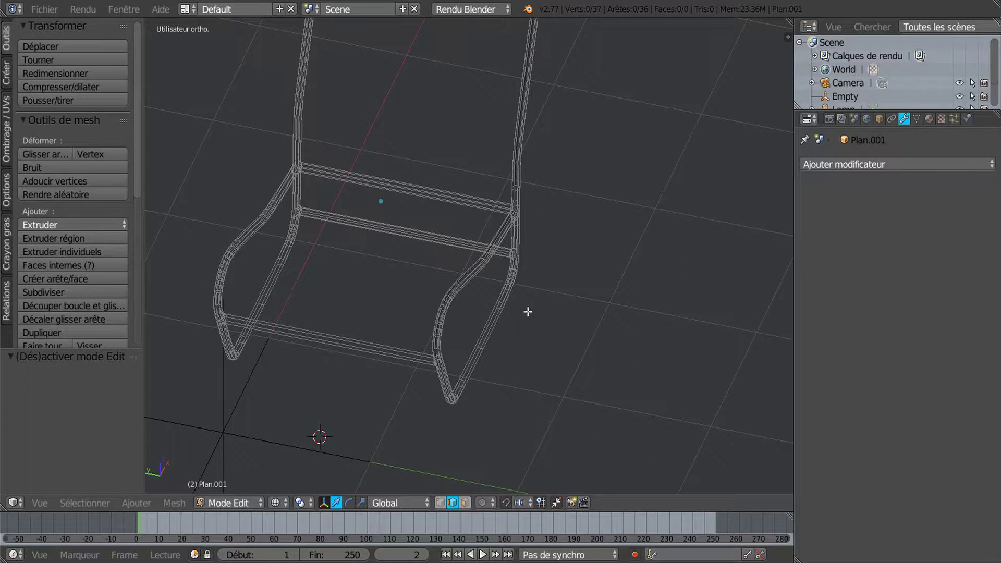
{"action": "key", "text": "a"}
{"action": "middle_click_drag", "start_coordinate": [528, 311], "coordinate": [554, 312]}
{"action": "scroll", "coordinate": [543, 308], "scroll_direction": "up", "scroll_amount": 4}
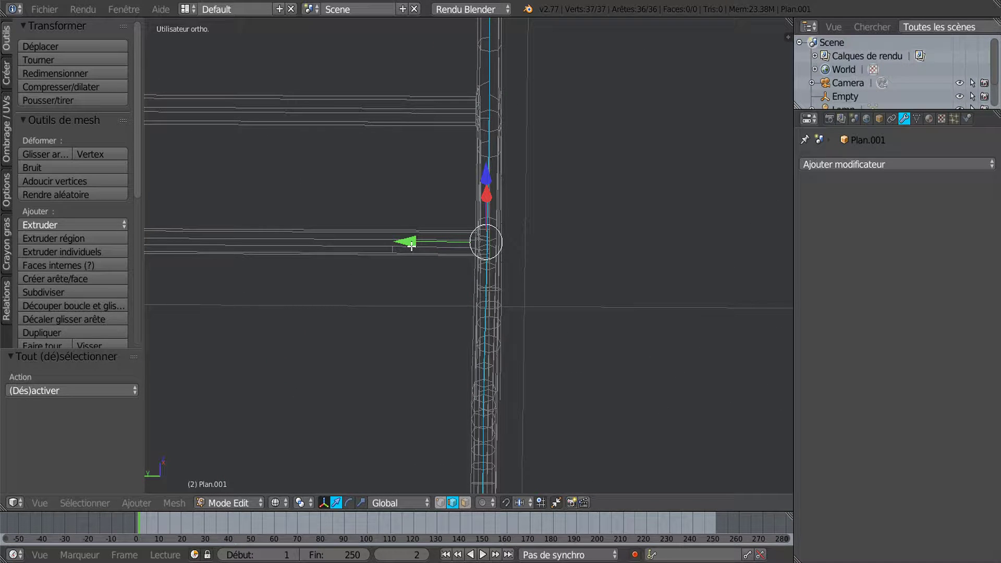
{"action": "left_click_drag", "start_coordinate": [412, 243], "coordinate": [418, 240]}
{"action": "scroll", "coordinate": [423, 261], "scroll_direction": "down", "scroll_amount": 4}
{"action": "middle_click_drag", "start_coordinate": [603, 274], "coordinate": [570, 349]}
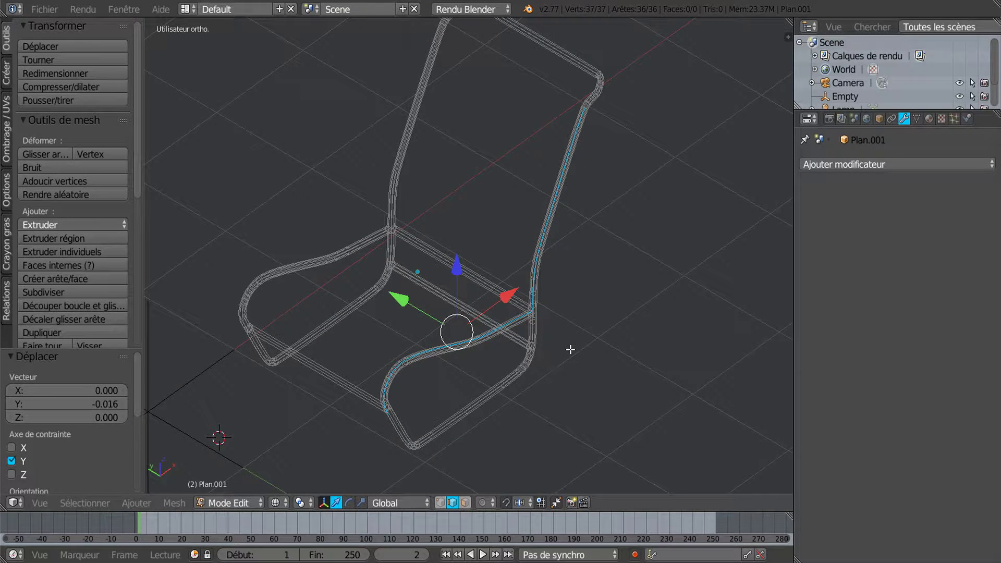
From the top view, extrude the profile line 1.523 along Y to the opposite side tube to form the seat and backrest surface.
{"action": "key", "text": "KP_7"}
{"action": "key", "text": "e"}
{"action": "right_click", "coordinate": [570, 349]}
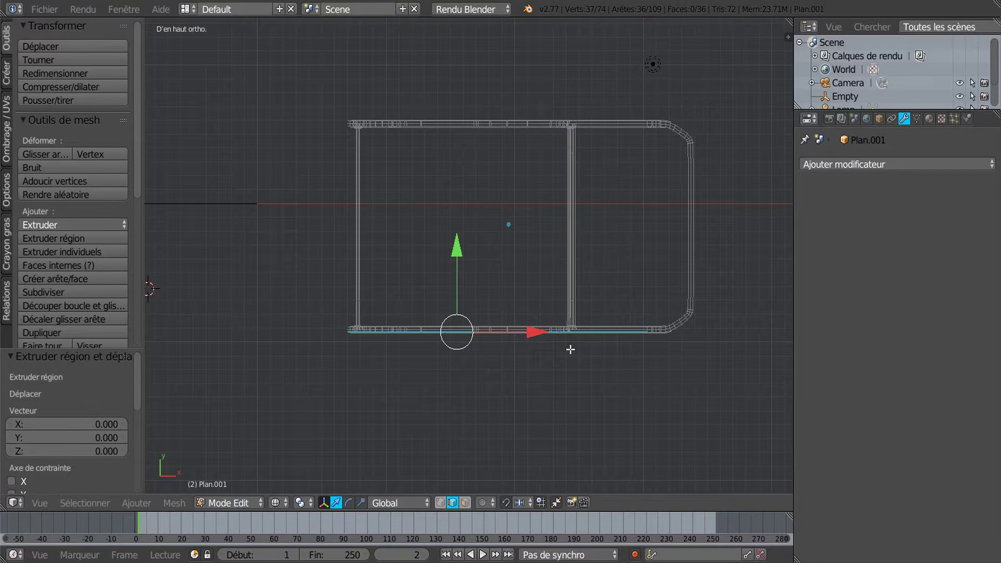
{"action": "left_click_drag", "start_coordinate": [457, 251], "coordinate": [470, 41]}
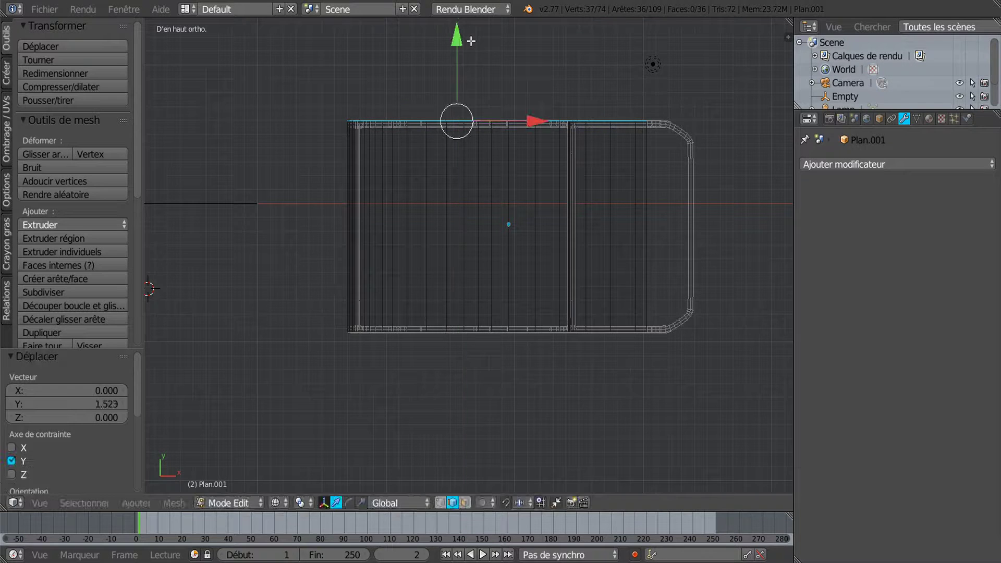
Examine the extruded seat surface in solid shading and Object Mode, and return to wireframe Edit Mode.
{"action": "middle_click_drag", "start_coordinate": [354, 266], "coordinate": [494, 248]}
{"action": "mouse_move", "coordinate": [501, 295]}
{"action": "middle_mouse_down"}
{"action": "mouse_move", "coordinate": [414, 418]}
{"action": "mouse_move", "coordinate": [406, 356]}
{"action": "mouse_move", "coordinate": [393, 356]}
{"action": "mouse_move", "coordinate": [414, 398]}
{"action": "mouse_move", "coordinate": [424, 384]}
{"action": "middle_mouse_up"}
{"action": "key", "text": "z"}
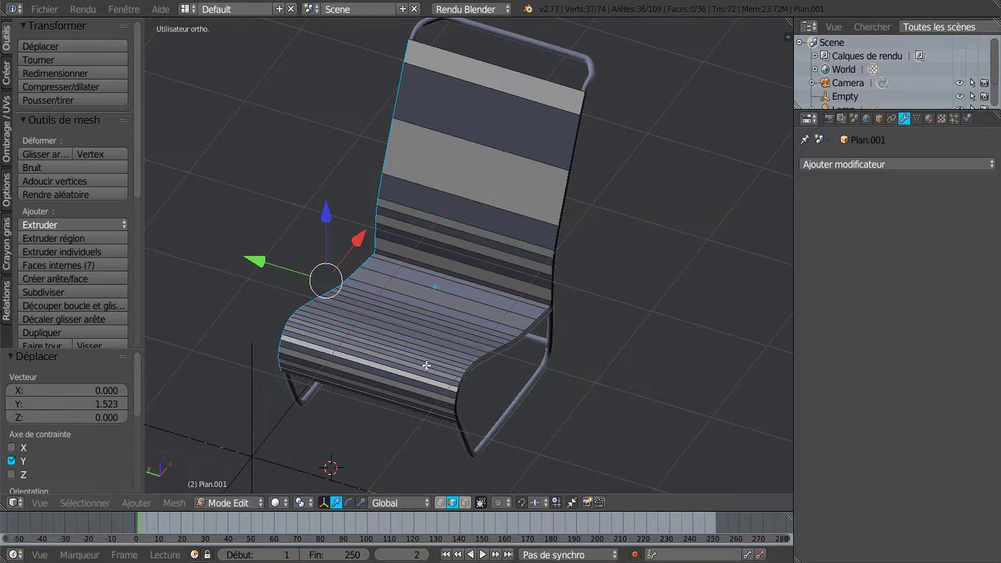
{"action": "key", "text": "Tab"}
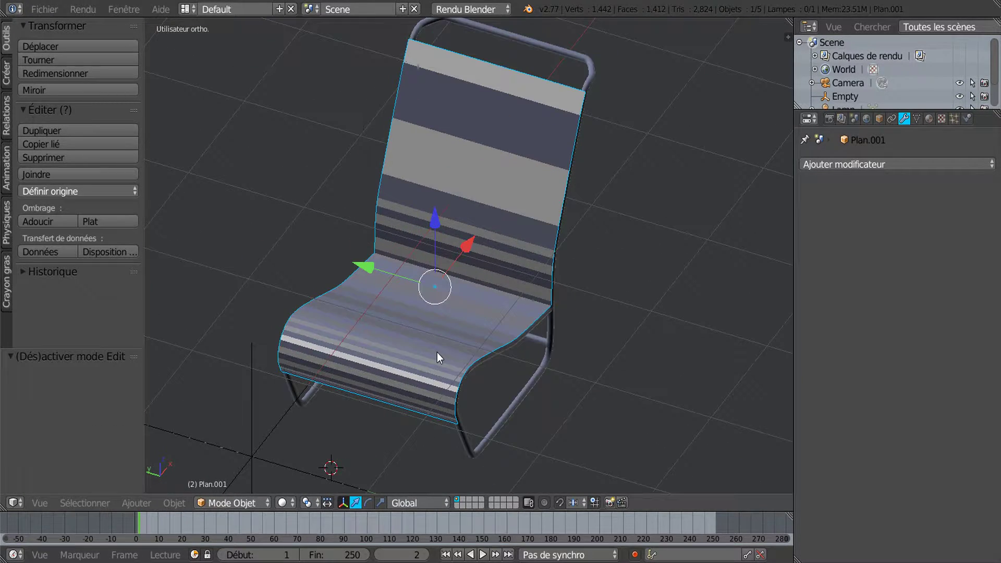
{"action": "key", "text": "Tab"}
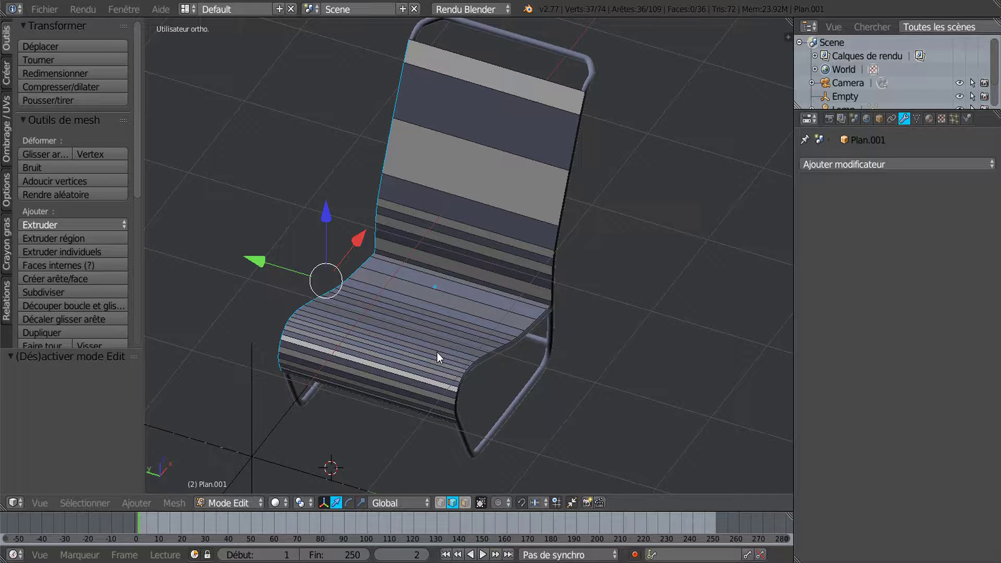
{"action": "key", "text": "Tab"}
{"action": "key", "text": "Tab"}
{"action": "key", "text": "z"}
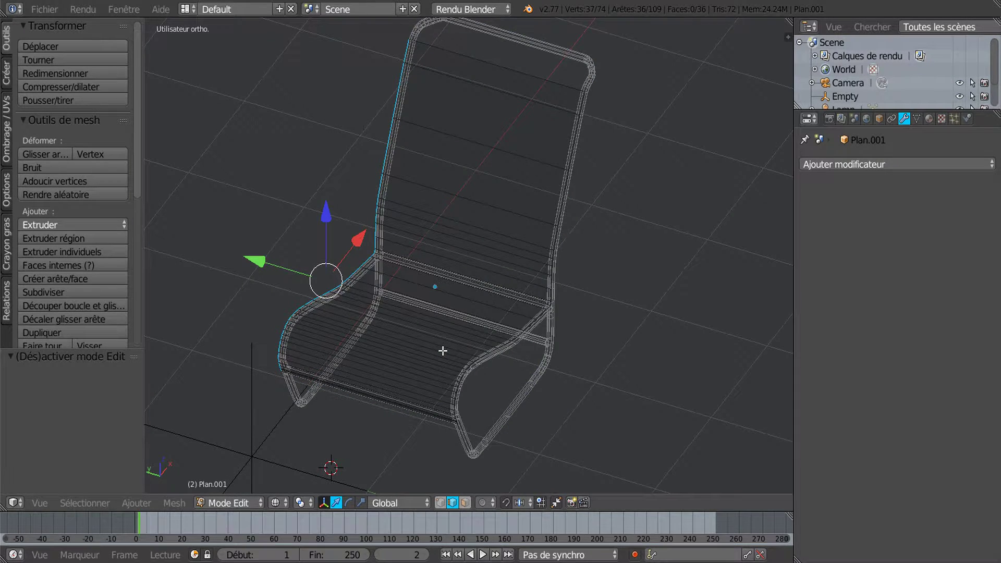
Recalculate the normals of all the seat surface's faces, and return to solid shading with nothing selected.
{"action": "scroll", "coordinate": [443, 351], "scroll_direction": "up", "scroll_amount": 3}
{"action": "scroll", "coordinate": [431, 366], "scroll_direction": "up", "scroll_amount": 2}
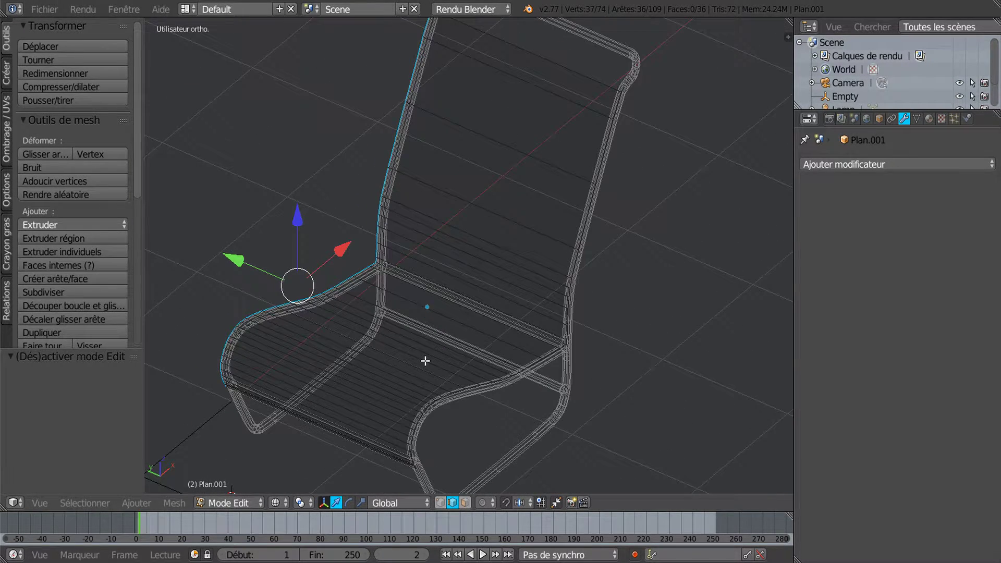
{"action": "key", "text": "a"}
{"action": "scroll", "coordinate": [425, 361], "scroll_direction": "down", "scroll_amount": 2}
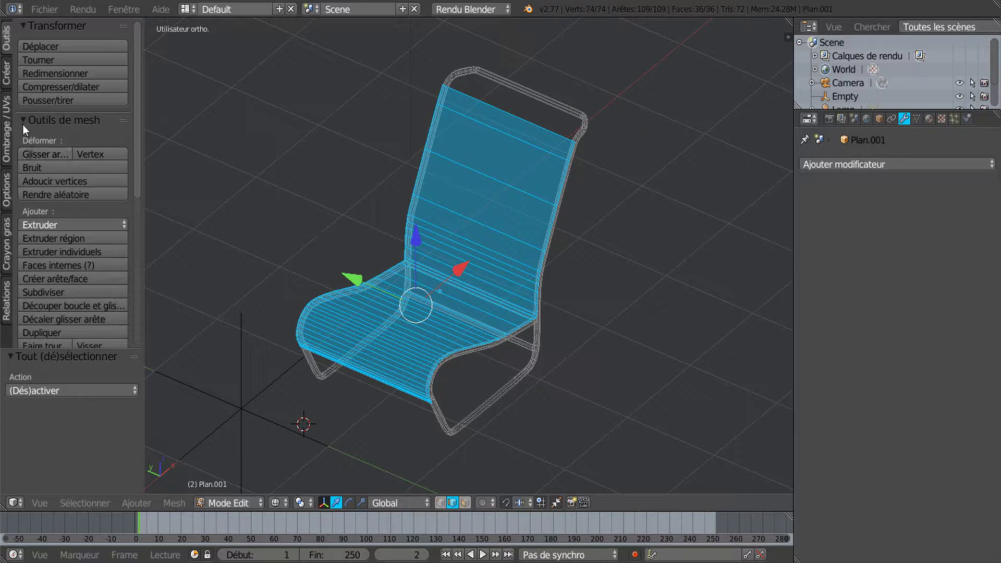
{"action": "left_click", "coordinate": [6, 153]}
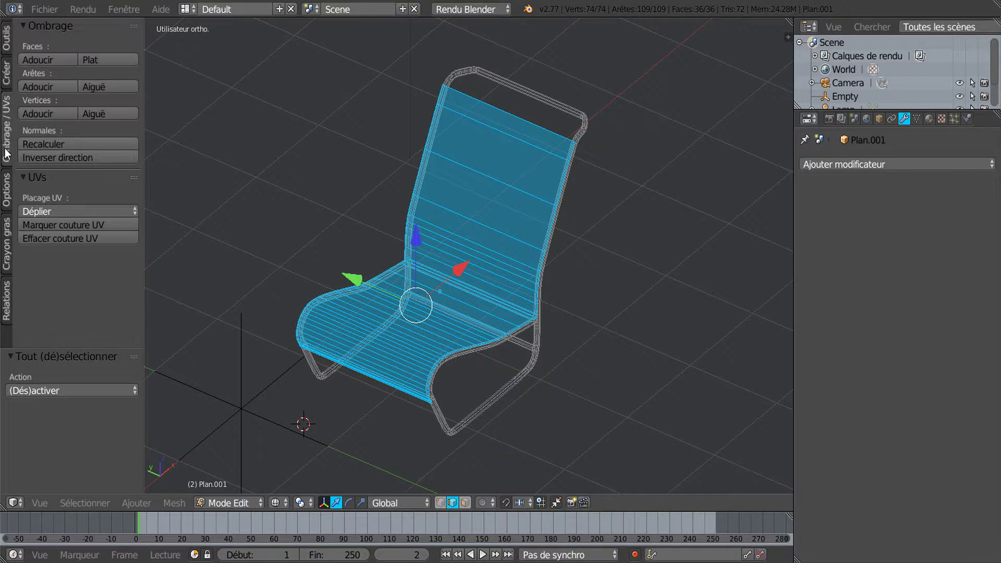
{"action": "left_click", "coordinate": [47, 143]}
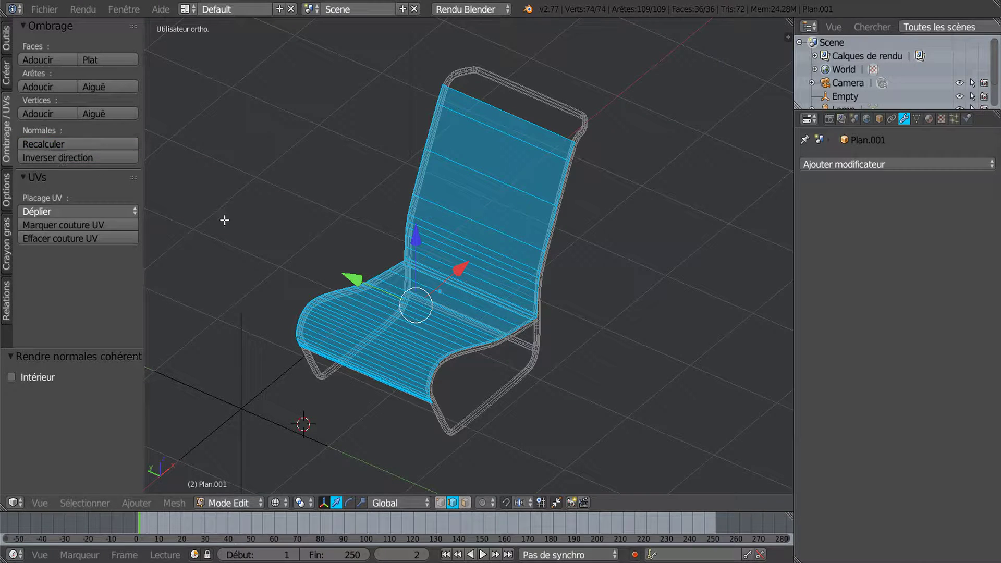
{"action": "key", "text": "z"}
{"action": "mouse_move", "coordinate": [268, 241]}
{"action": "middle_mouse_down"}
{"action": "mouse_move", "coordinate": [284, 339]}
{"action": "mouse_move", "coordinate": [268, 277]}
{"action": "mouse_move", "coordinate": [313, 293]}
{"action": "mouse_move", "coordinate": [313, 346]}
{"action": "mouse_move", "coordinate": [262, 256]}
{"action": "mouse_move", "coordinate": [298, 277]}
{"action": "middle_mouse_up"}
{"action": "key", "text": "a"}
{"action": "mouse_move", "coordinate": [469, 297]}
{"action": "middle_mouse_down"}
{"action": "mouse_move", "coordinate": [319, 259]}
{"action": "mouse_move", "coordinate": [461, 280]}
{"action": "middle_mouse_up"}
{"action": "middle_click_drag", "start_coordinate": [428, 311], "coordinate": [351, 340]}
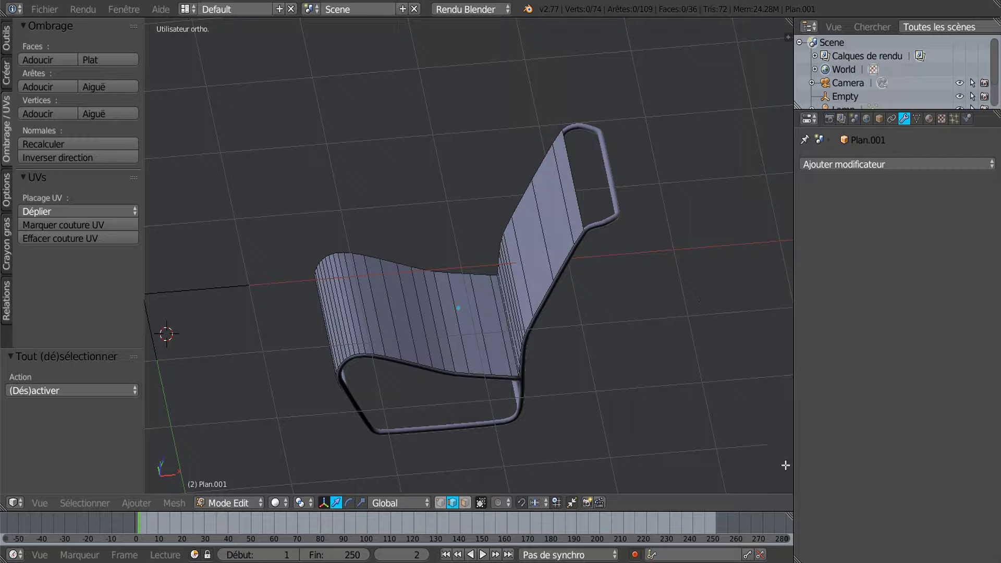
Split the 3D view vertically, turn the new area into a UV/Image editor and widen it slightly.
{"action": "left_click_drag", "start_coordinate": [791, 21], "coordinate": [569, 83]}
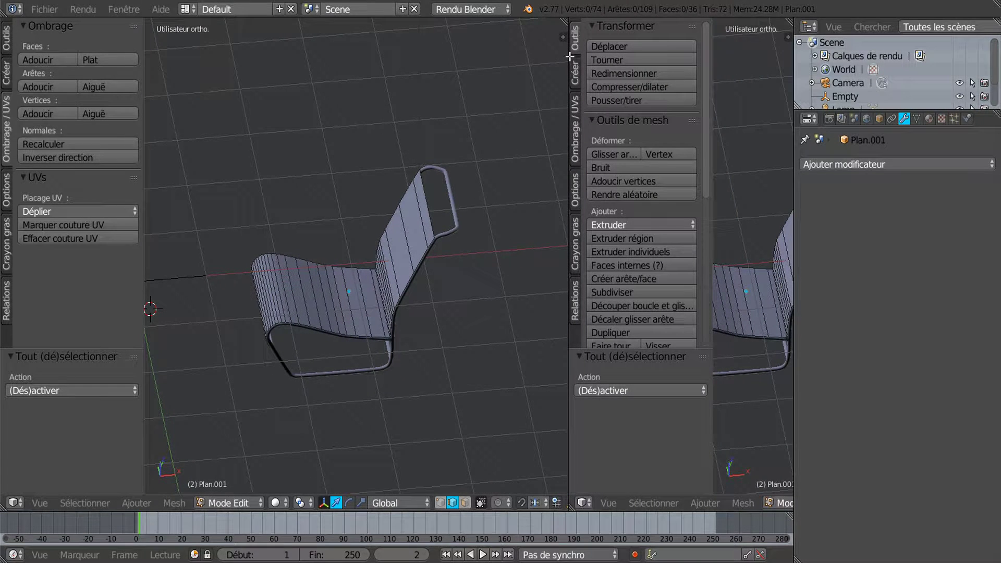
{"action": "left_click", "coordinate": [582, 504]}
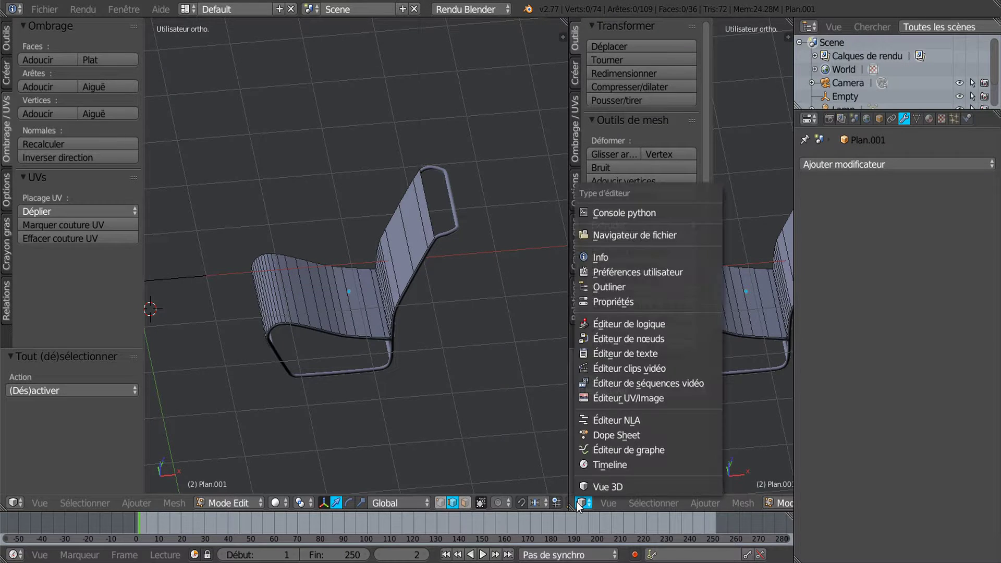
{"action": "left_click", "coordinate": [667, 400]}
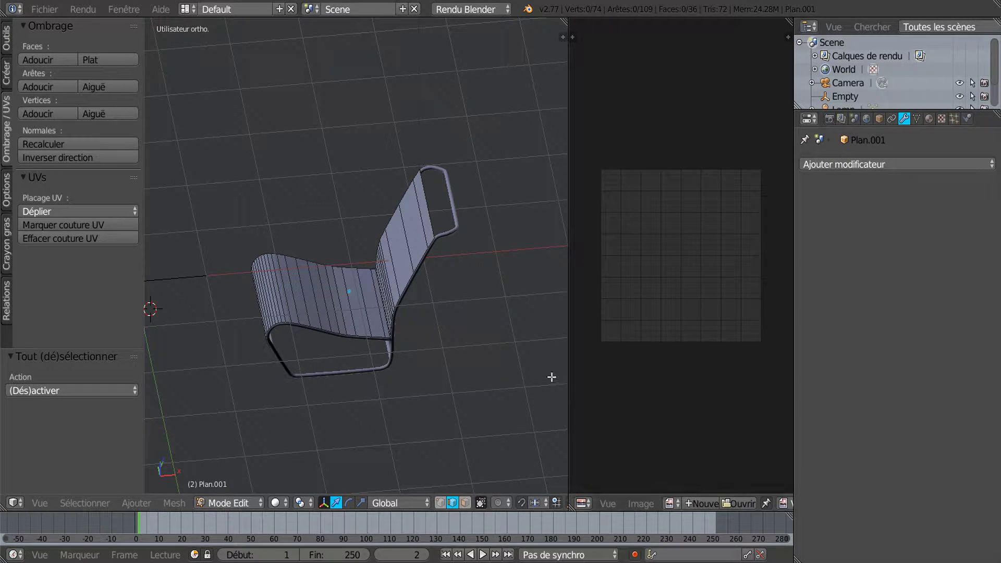
{"action": "left_click_drag", "start_coordinate": [569, 364], "coordinate": [539, 365]}
{"action": "middle_click_drag", "start_coordinate": [530, 365], "coordinate": [456, 418]}
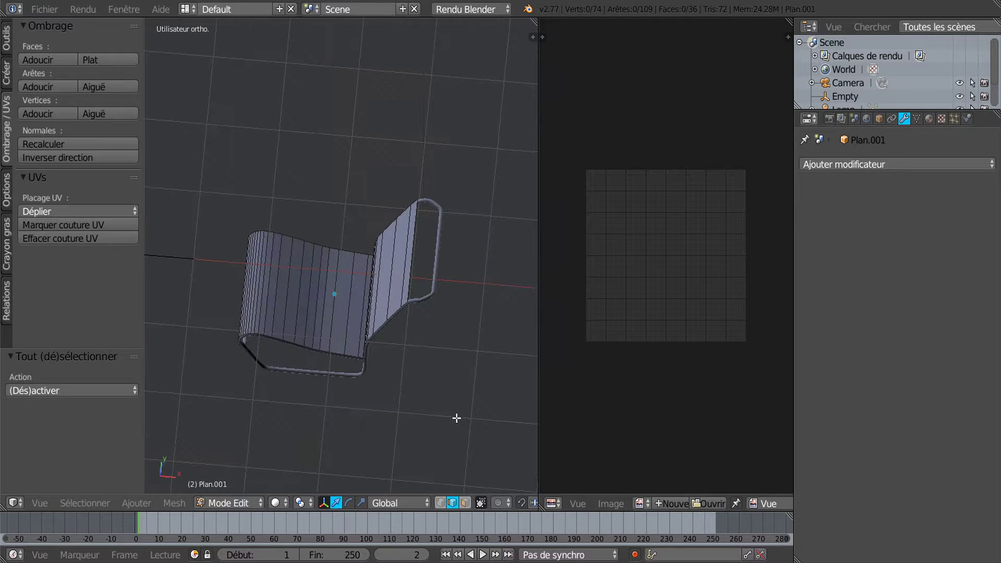
Select the whole seat surface, give it a new material and make that material shadeless (Sans ombrage).
{"action": "key", "text": "a"}
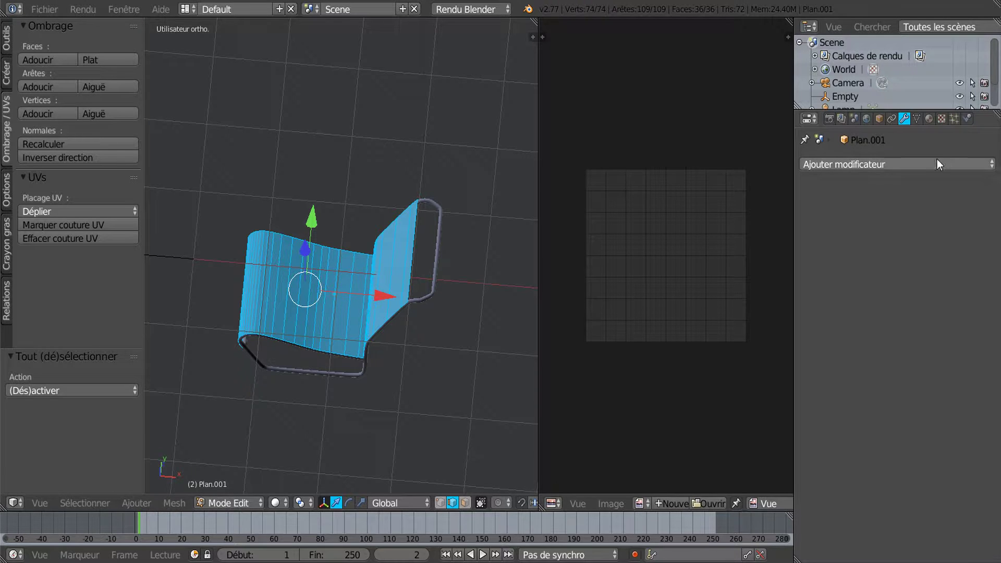
{"action": "left_click", "coordinate": [929, 119]}
{"action": "left_click", "coordinate": [875, 225]}
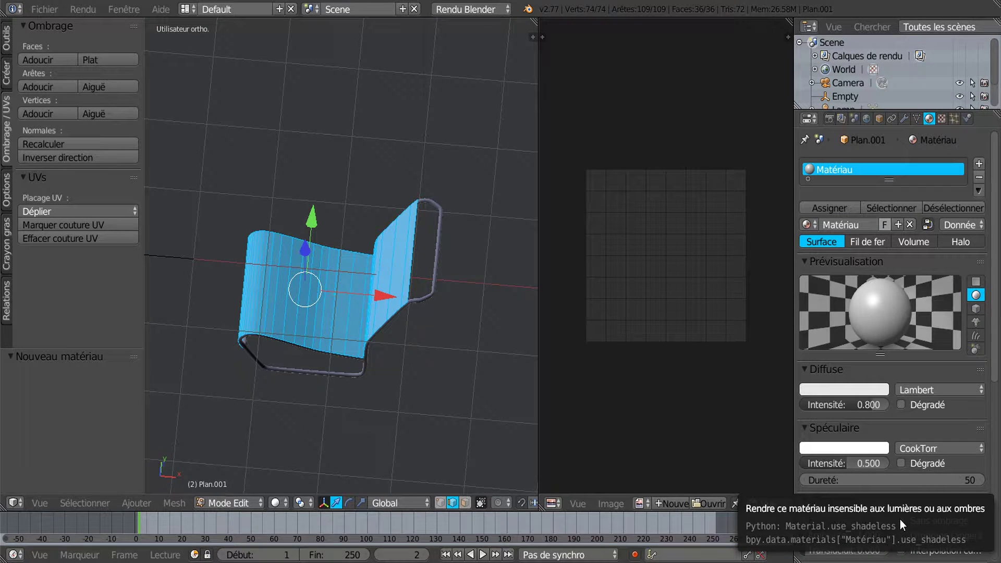
{"action": "left_click", "coordinate": [901, 520]}
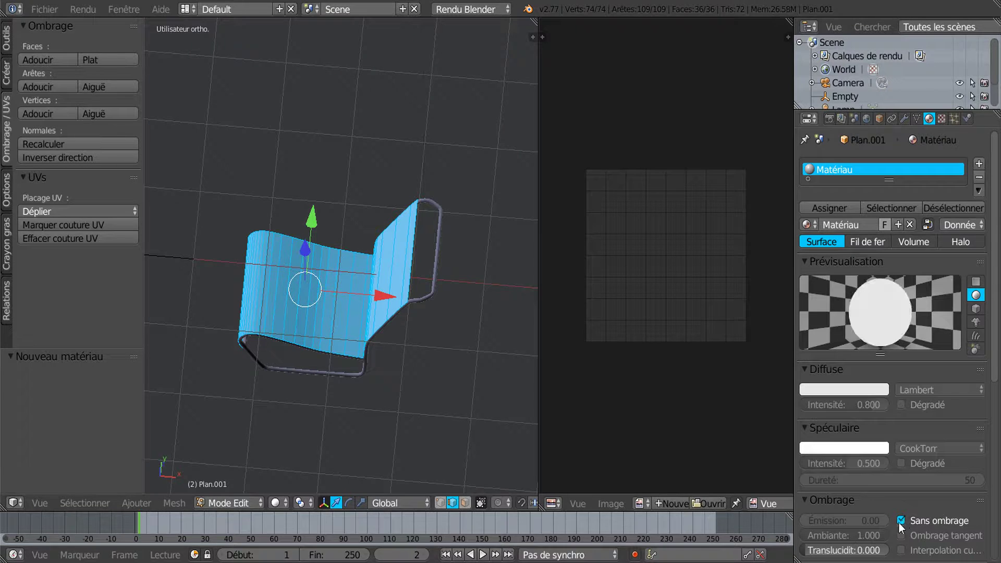
{"action": "scroll", "coordinate": [1000, 305], "scroll_direction": "down", "scroll_amount": 4}
{"action": "scroll", "coordinate": [999, 305], "scroll_direction": "up", "scroll_amount": 4}
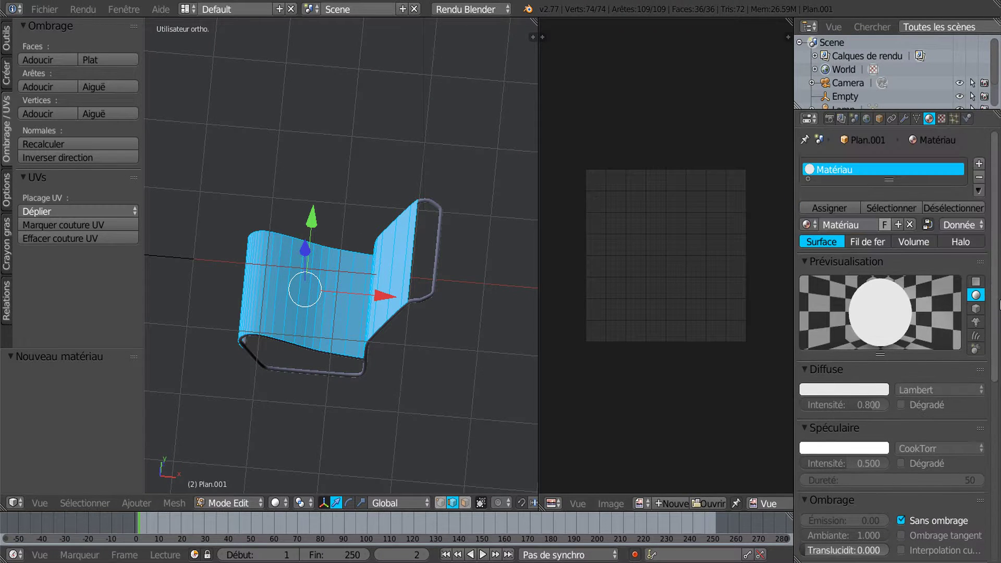
Add a new texture to the seat material with the type Image ou vidéo.
{"action": "left_click", "coordinate": [941, 119]}
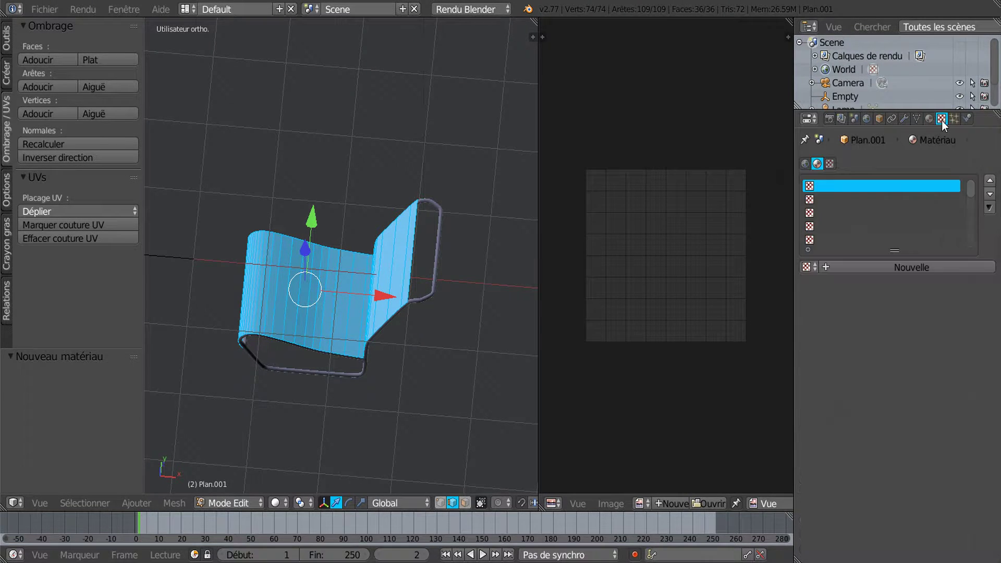
{"action": "left_click", "coordinate": [934, 265]}
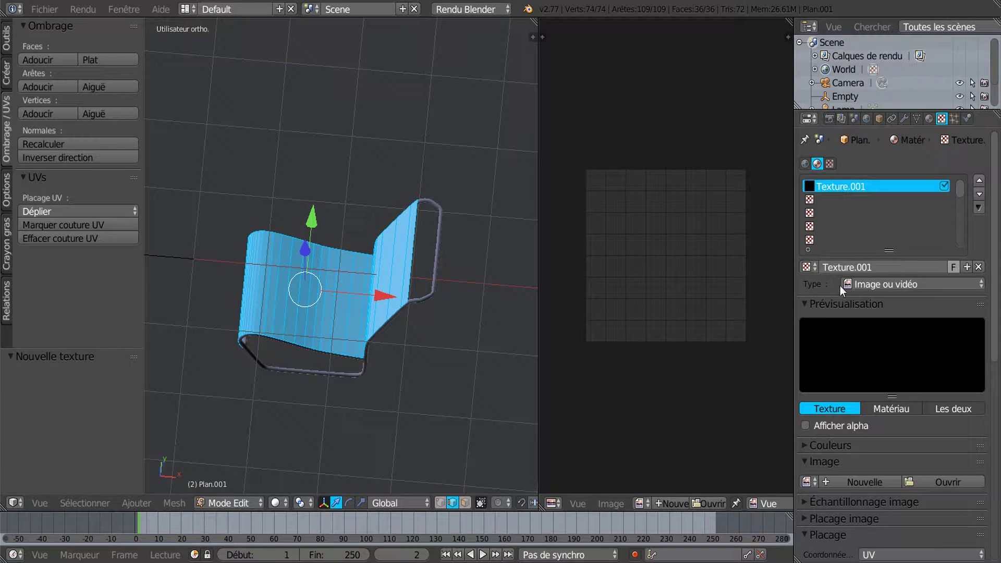
{"action": "left_click", "coordinate": [947, 281]}
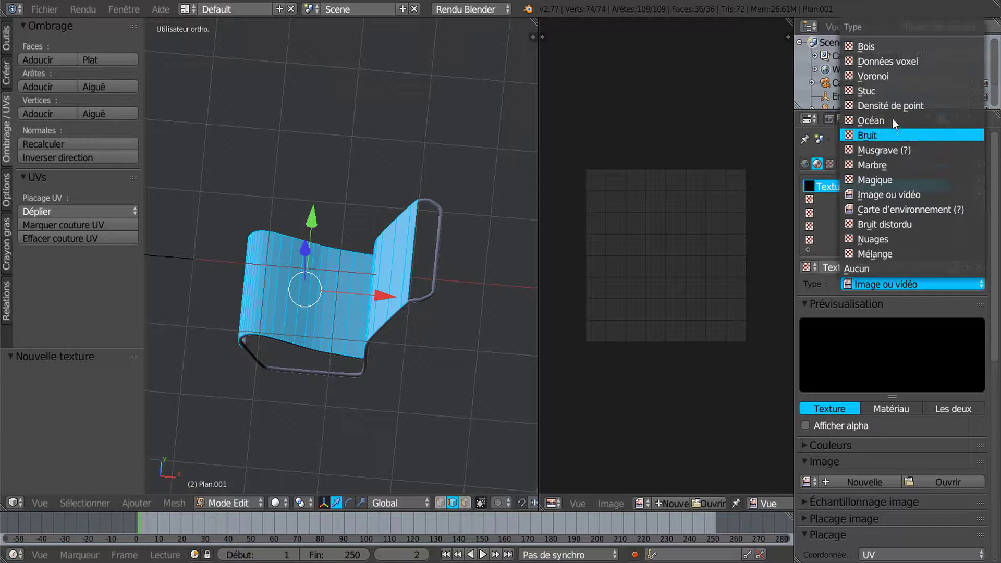
{"action": "left_click", "coordinate": [897, 194]}
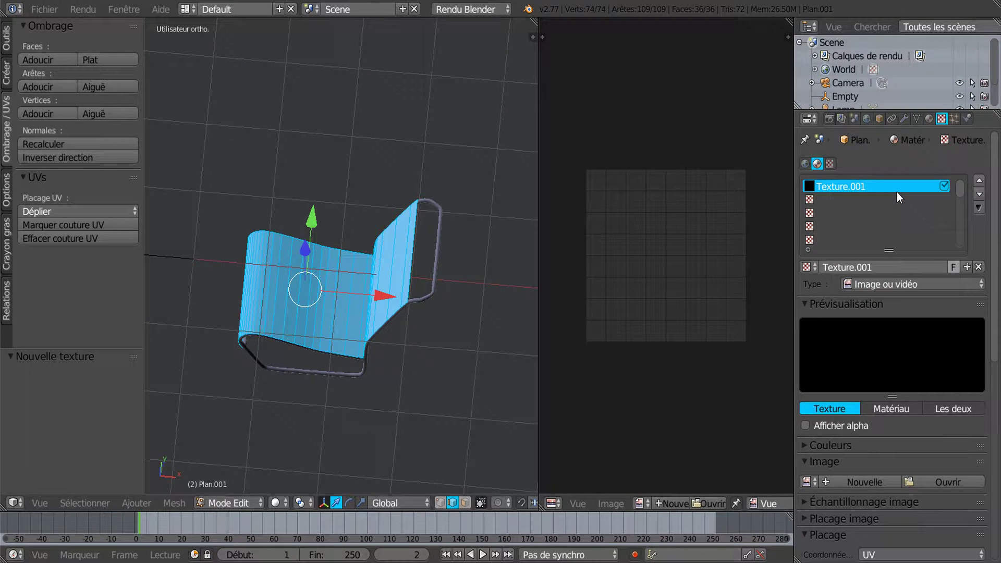
Load the image texture siège 2cv n°2.jpg from the Texture siège 2cv svm6 folder into the seat material's texture.
{"action": "scroll", "coordinate": [897, 309], "scroll_direction": "down", "scroll_amount": 4}
{"action": "scroll", "coordinate": [897, 311], "scroll_direction": "down", "scroll_amount": 8}
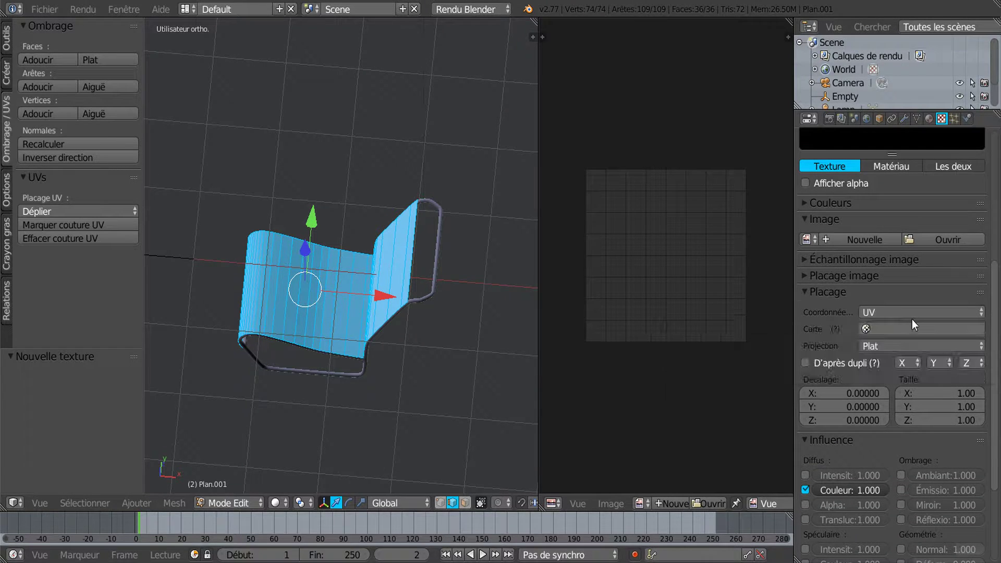
{"action": "left_click", "coordinate": [942, 239]}
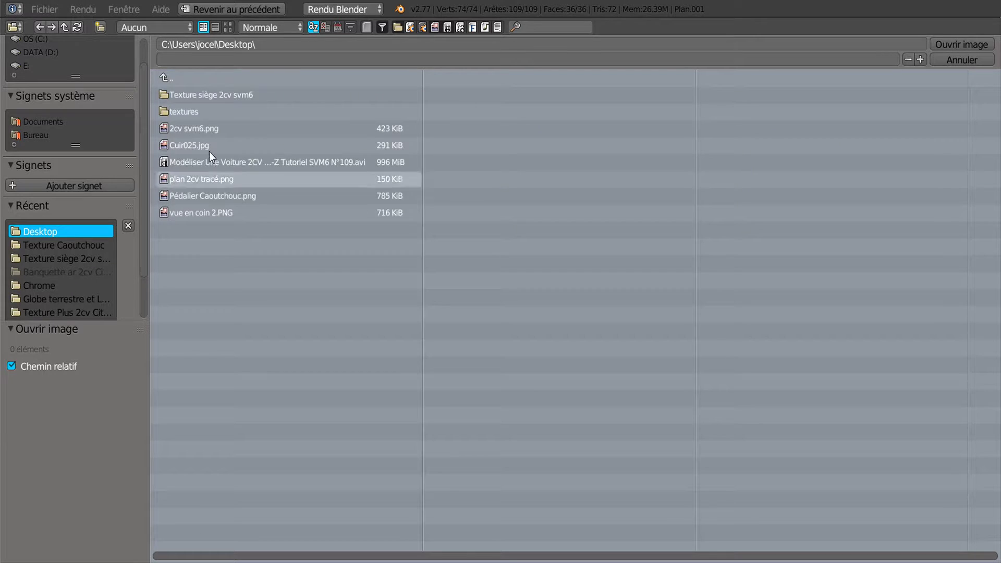
{"action": "left_click", "coordinate": [208, 97]}
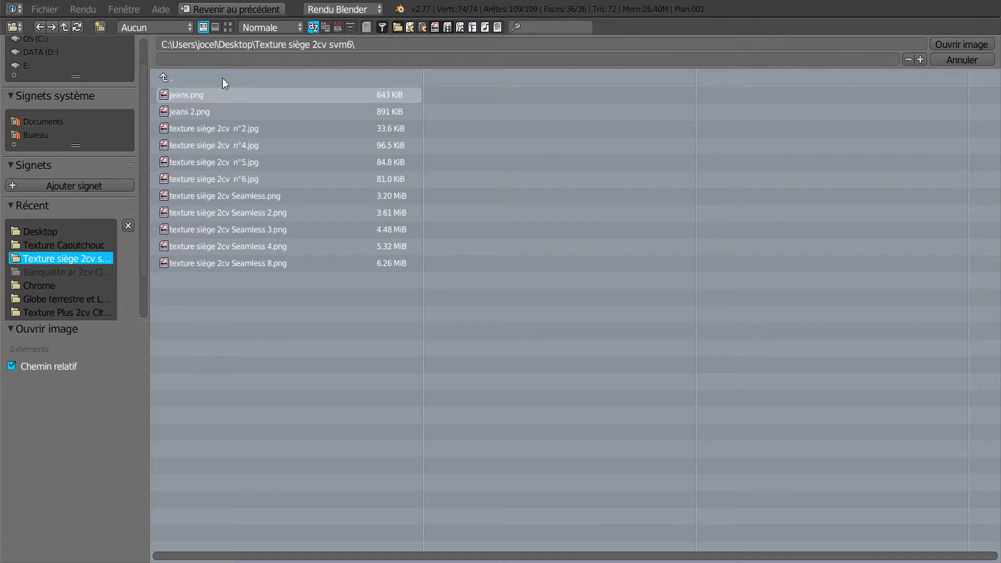
{"action": "left_click", "coordinate": [229, 28]}
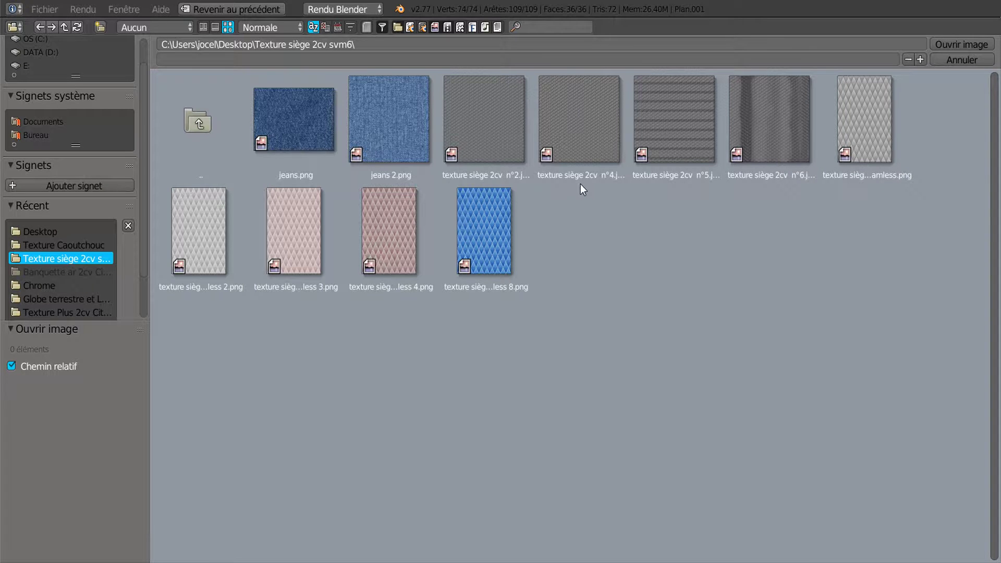
{"action": "left_click", "coordinate": [498, 124]}
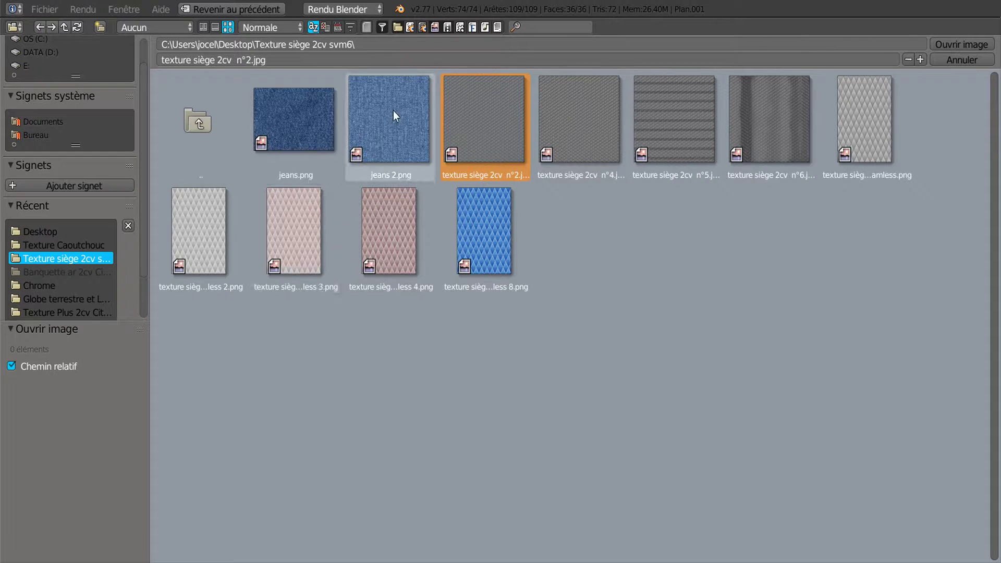
{"action": "left_click", "coordinate": [954, 42]}
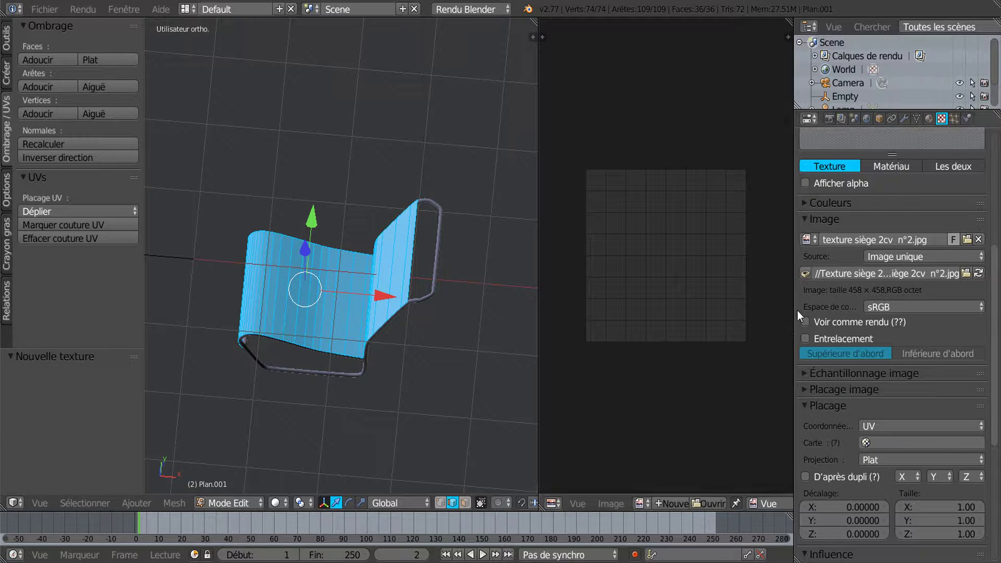
Show texture siège 2cv n°2.jpg in the UV/Image editor and widen that editor.
{"action": "left_click_drag", "start_coordinate": [794, 308], "coordinate": [827, 313]}
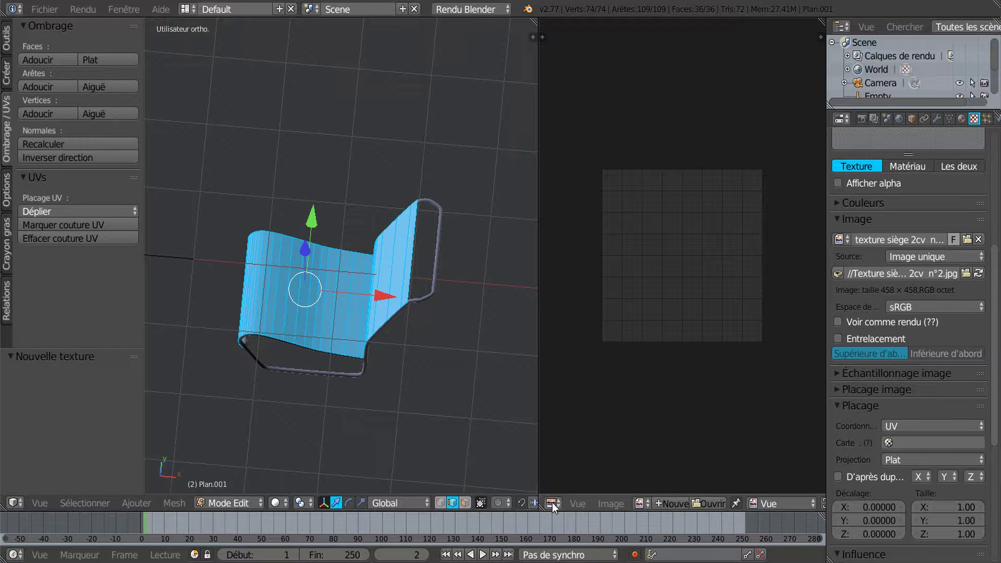
{"action": "left_click", "coordinate": [639, 504]}
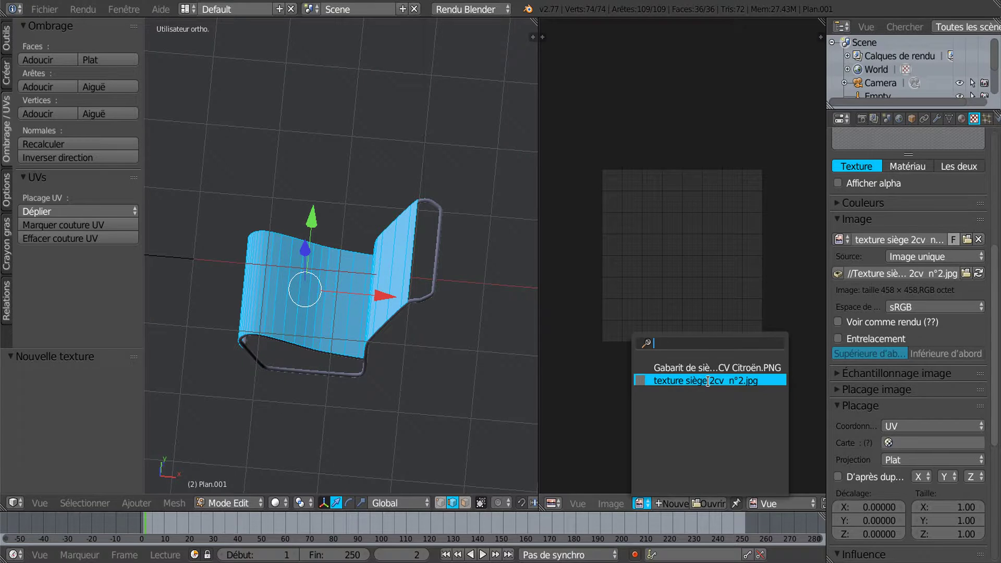
{"action": "left_click", "coordinate": [708, 381]}
{"action": "scroll", "coordinate": [709, 384], "scroll_direction": "down", "scroll_amount": 2}
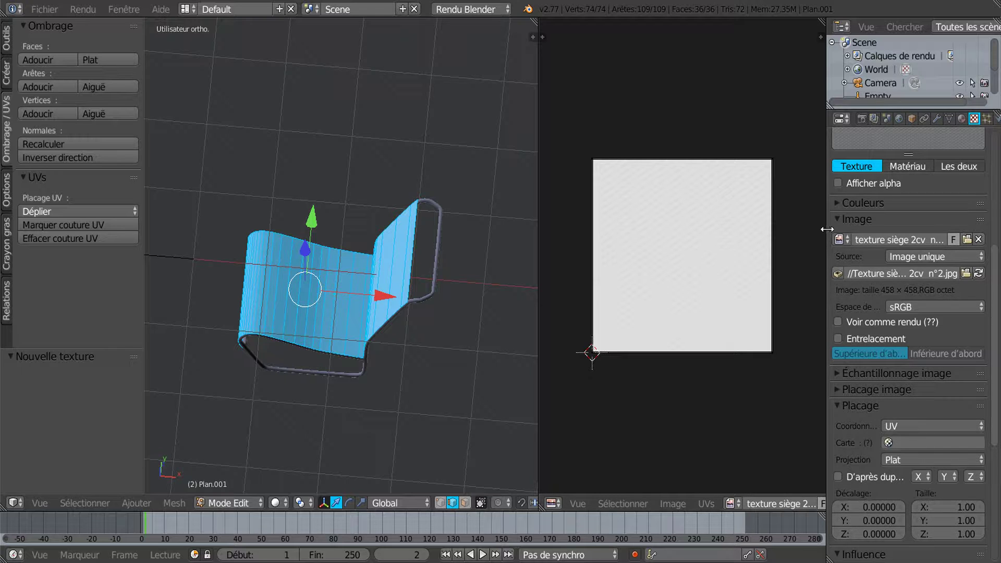
{"action": "left_click_drag", "start_coordinate": [827, 229], "coordinate": [874, 228]}
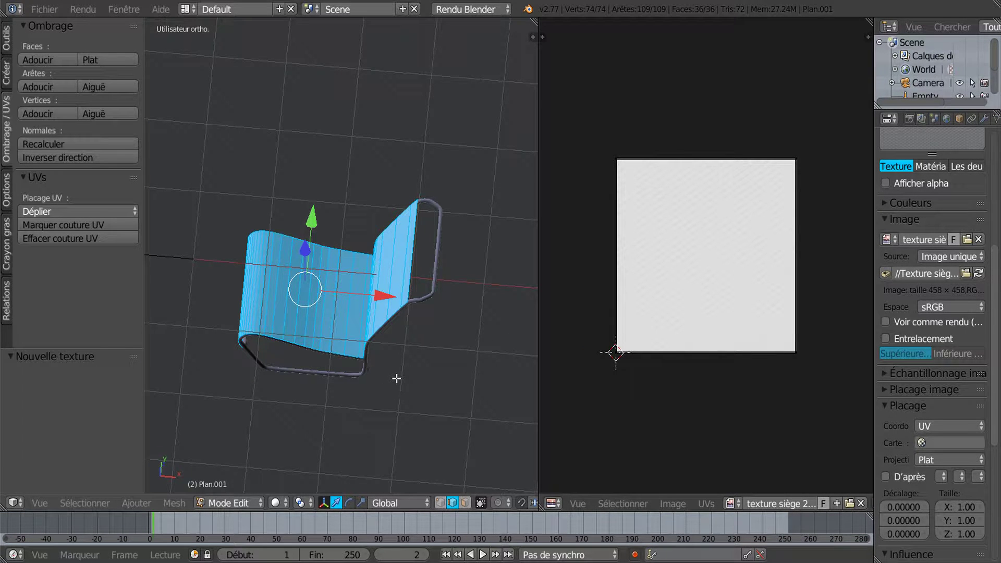
Unwrap the seat surface with Projeter depuis vue from a rotated top view, and set the viewport shading to Matériau.
{"action": "key", "text": "KP_7"}
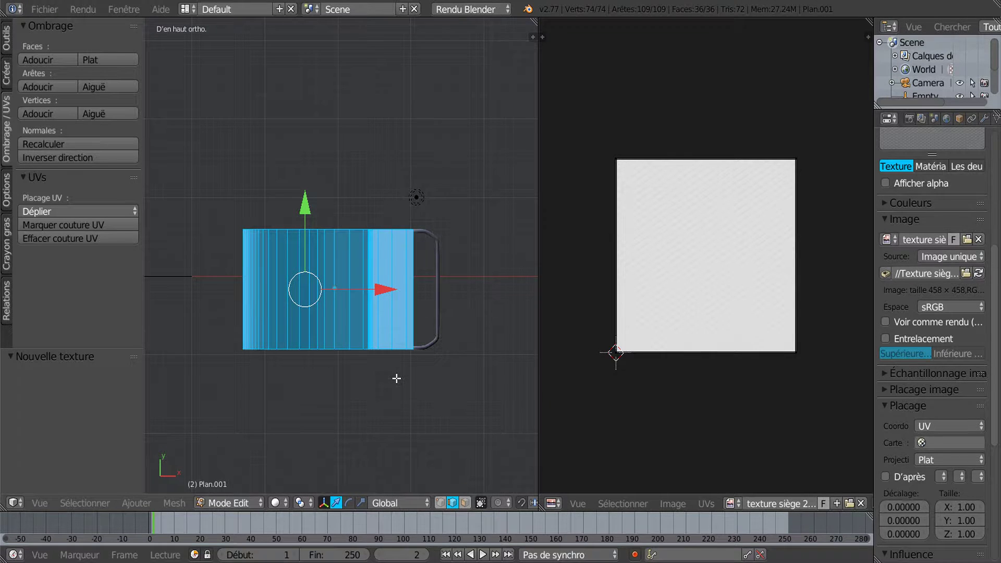
{"action": "key", "text": "KP_6"}
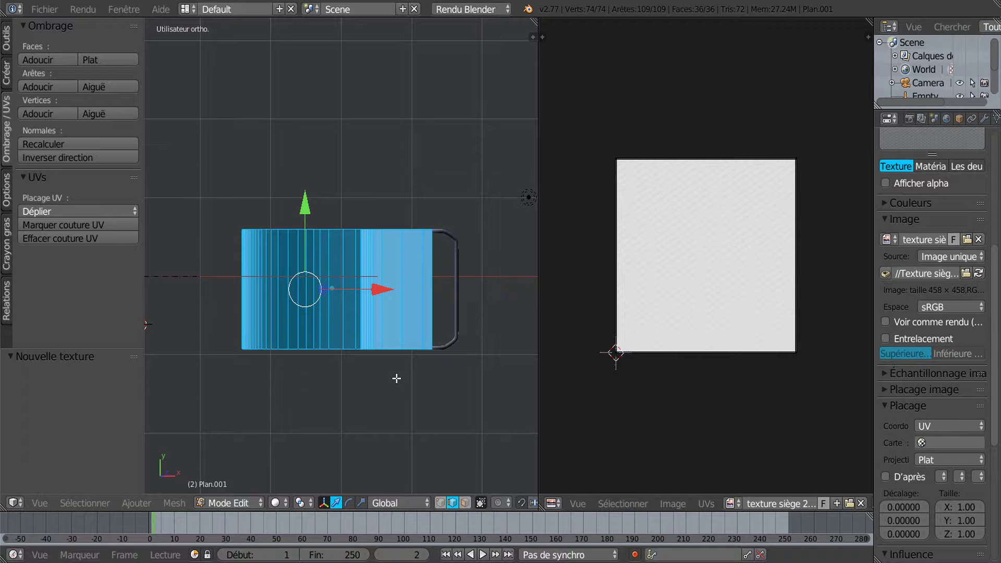
{"action": "key", "text": "KP_6"}
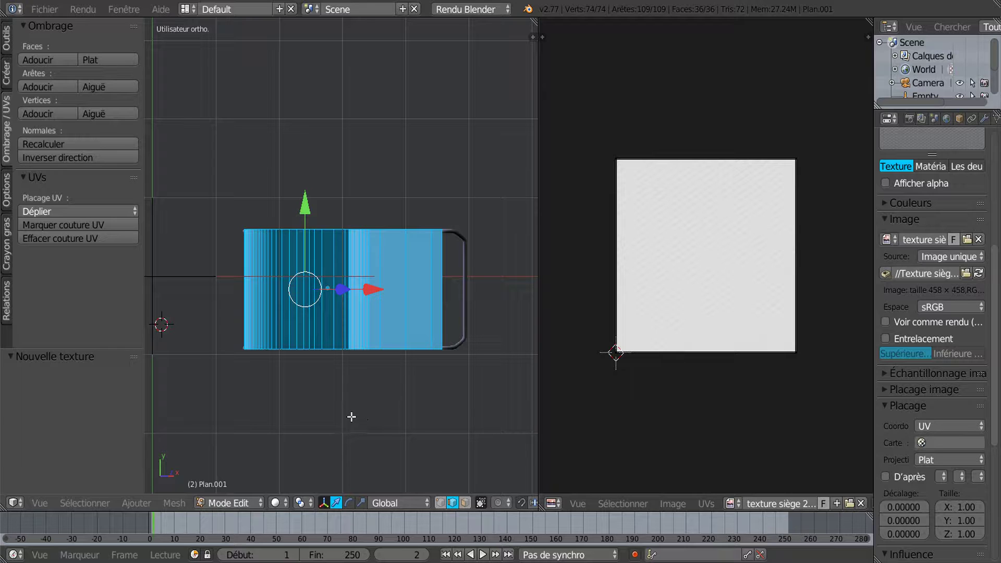
{"action": "middle_click_drag", "start_coordinate": [349, 417], "coordinate": [351, 385]}
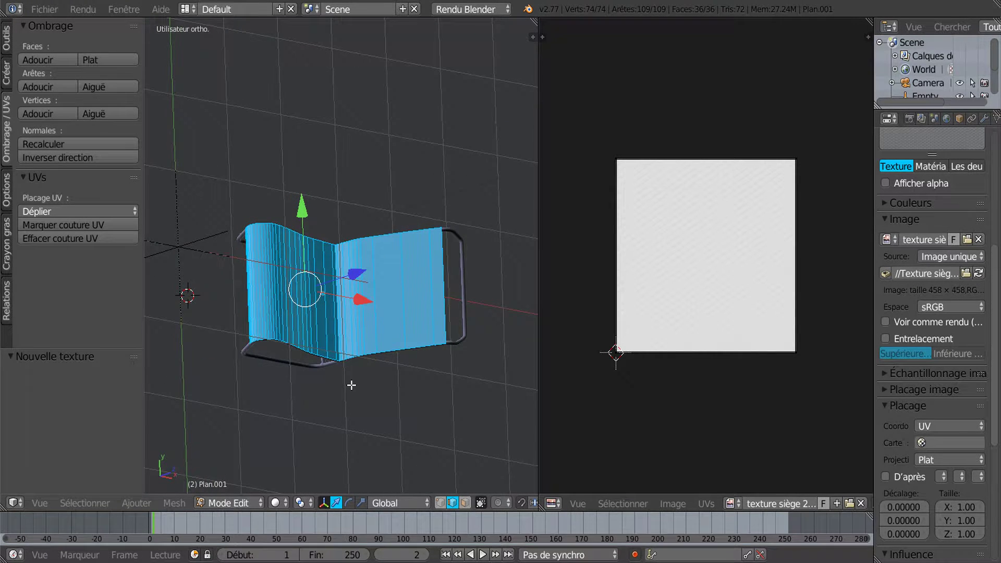
{"action": "key", "text": "KP_7"}
{"action": "key", "text": "KP_6"}
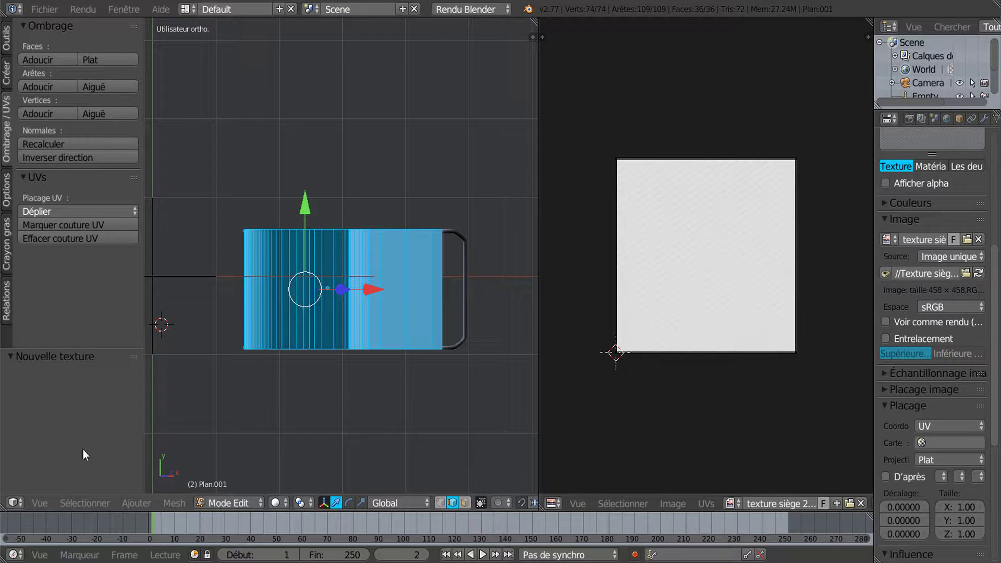
{"action": "left_click", "coordinate": [175, 504]}
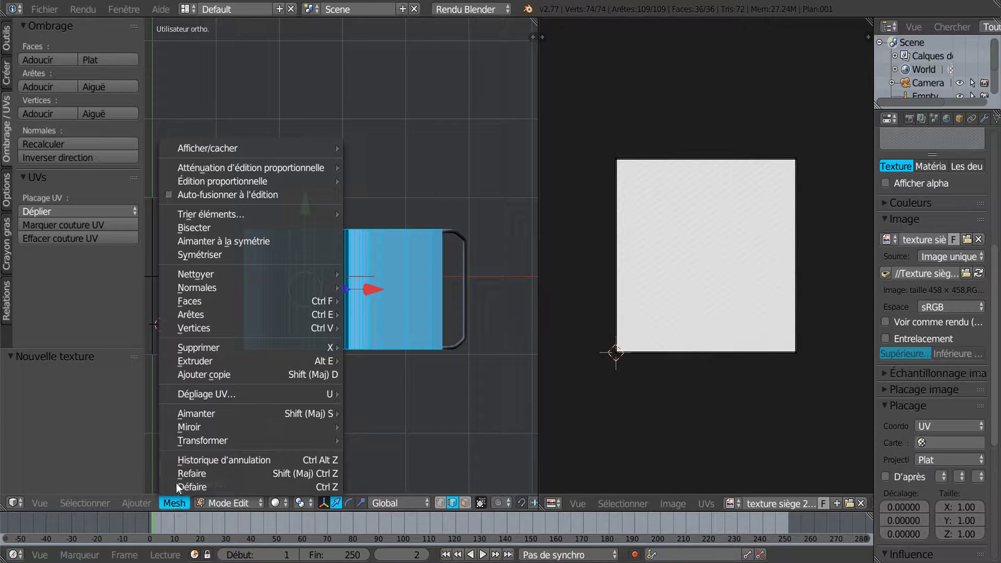
{"action": "mouse_move", "coordinate": [196, 394]}
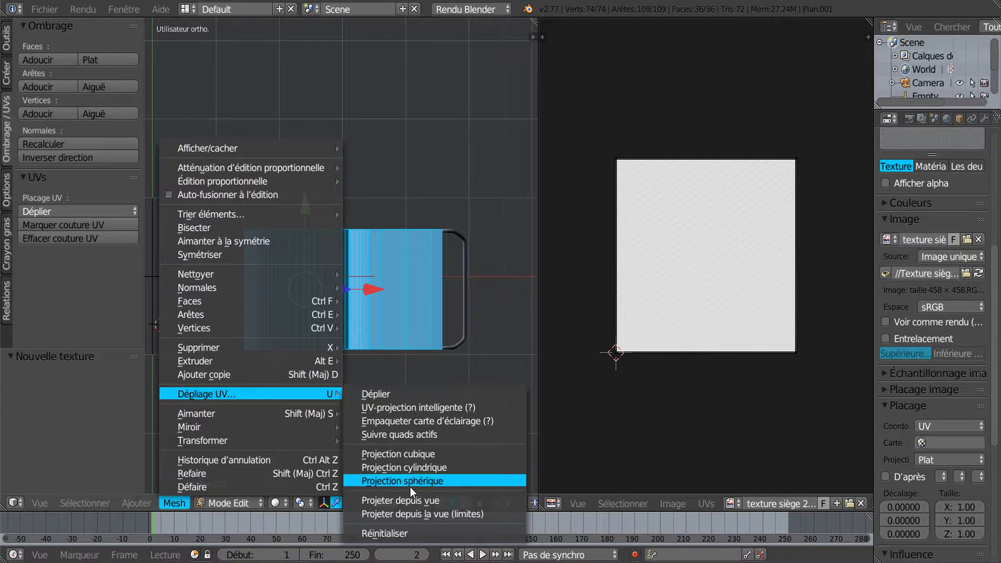
{"action": "left_click", "coordinate": [408, 501]}
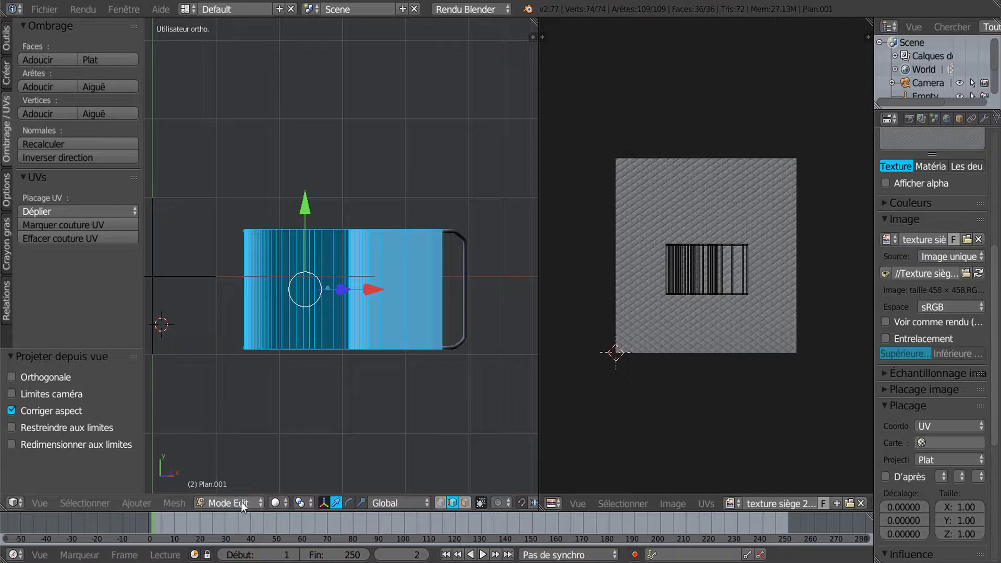
{"action": "left_click", "coordinate": [277, 503]}
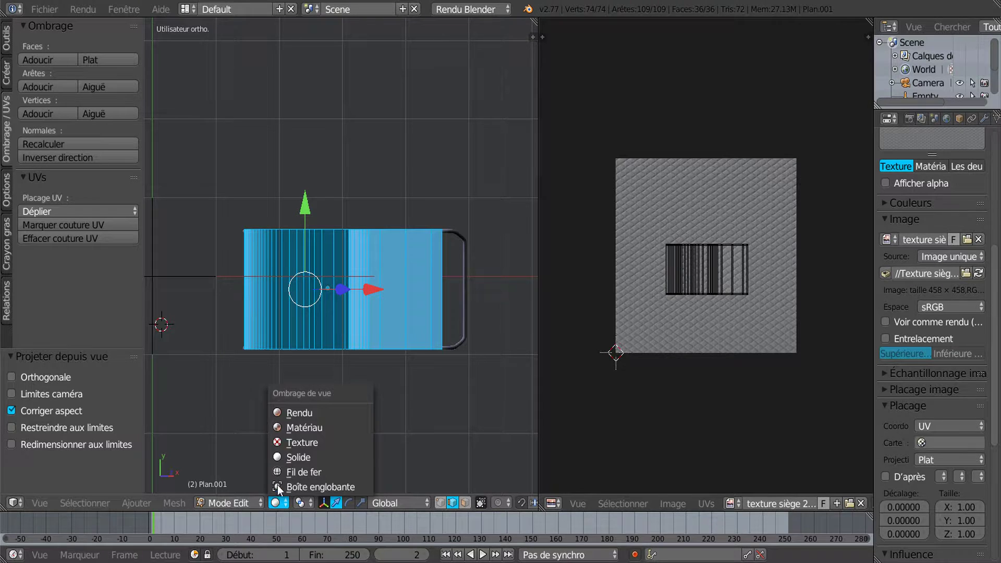
{"action": "left_click", "coordinate": [290, 427]}
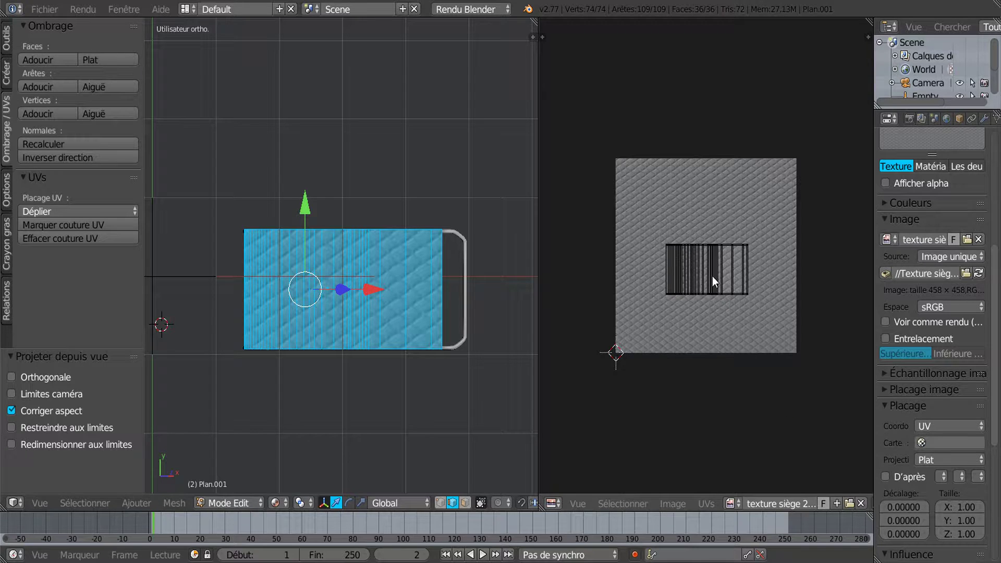
Select the seat's whole UV layout and scale it up by about 1.5.
{"action": "key", "text": "a"}
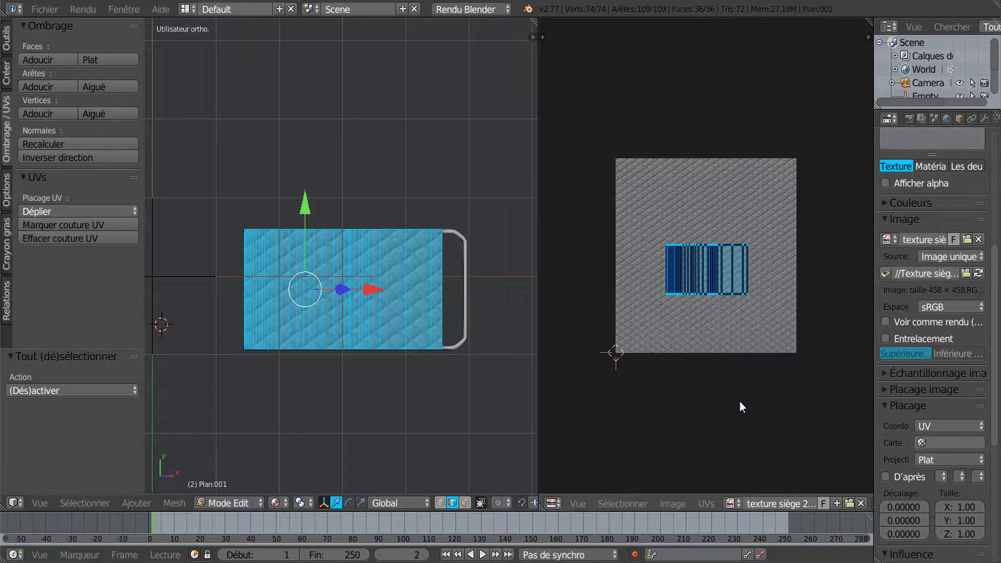
{"action": "key", "text": "s"}
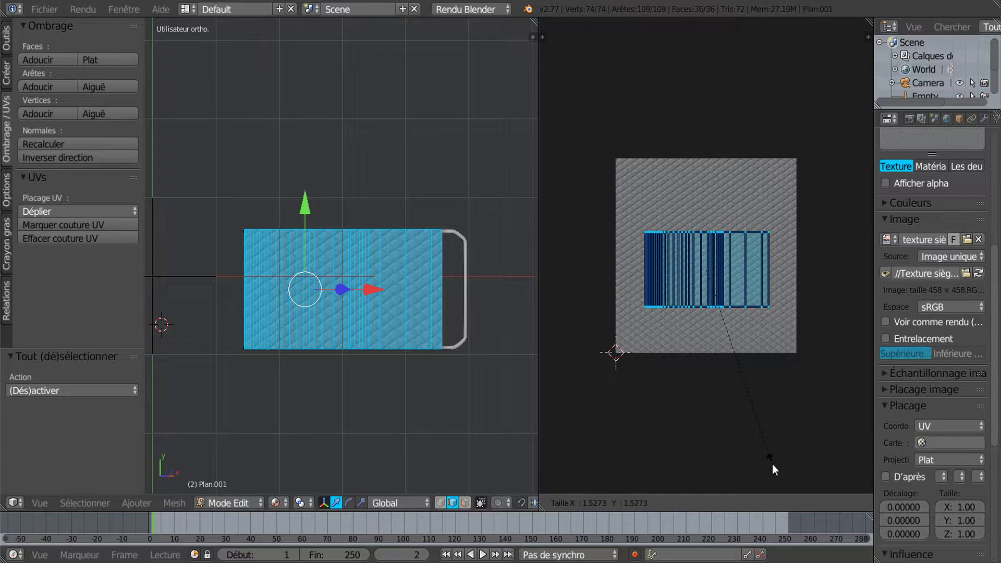
{"action": "left_click", "coordinate": [772, 461]}
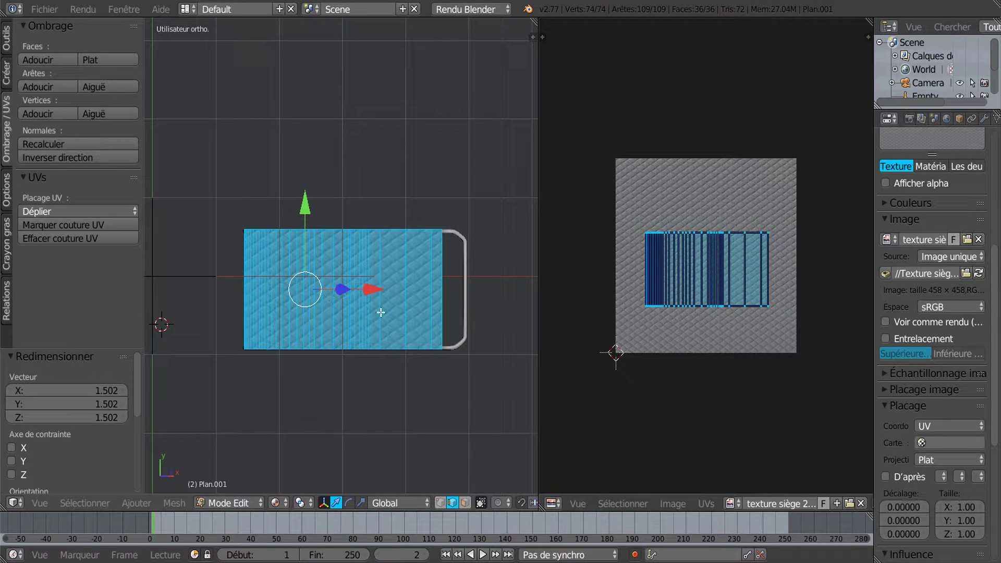
Return to object mode and examine how the texture pattern falls on the seat and backrest from several angles.
{"action": "middle_click_drag", "start_coordinate": [365, 394], "coordinate": [409, 343]}
{"action": "key", "text": "Tab"}
{"action": "scroll", "coordinate": [346, 348], "scroll_direction": "up", "scroll_amount": 5}
{"action": "middle_click_drag", "start_coordinate": [345, 348], "coordinate": [404, 321]}
{"action": "scroll", "coordinate": [405, 321], "scroll_direction": "down", "scroll_amount": 2}
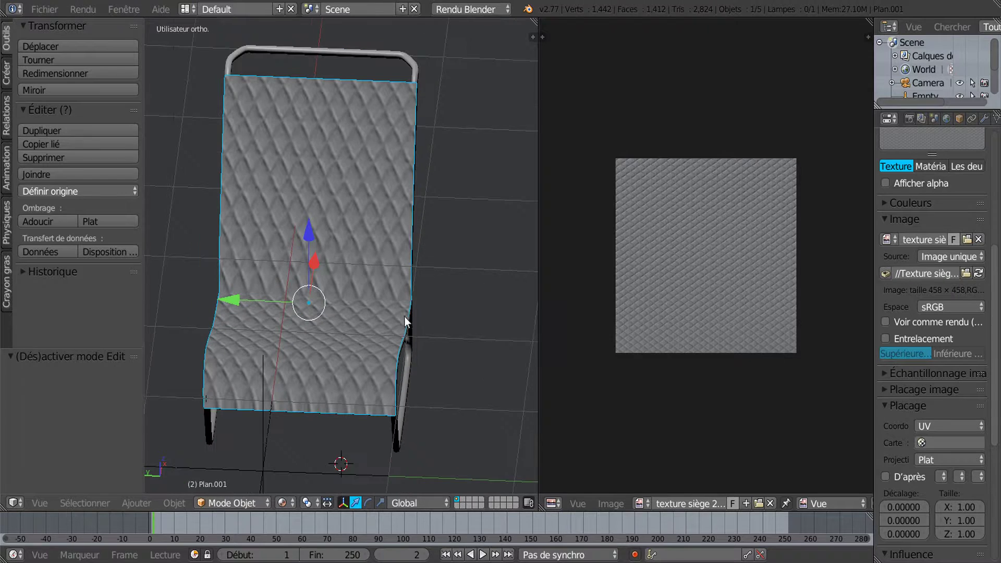
{"action": "middle_click_drag", "start_coordinate": [363, 395], "coordinate": [406, 361]}
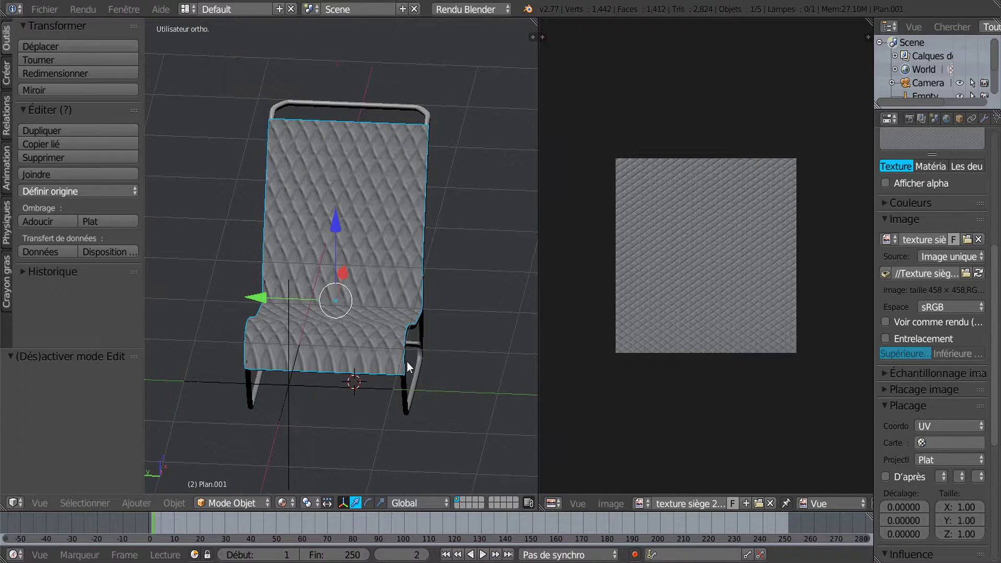
{"action": "scroll", "coordinate": [334, 388], "scroll_direction": "up", "scroll_amount": 1}
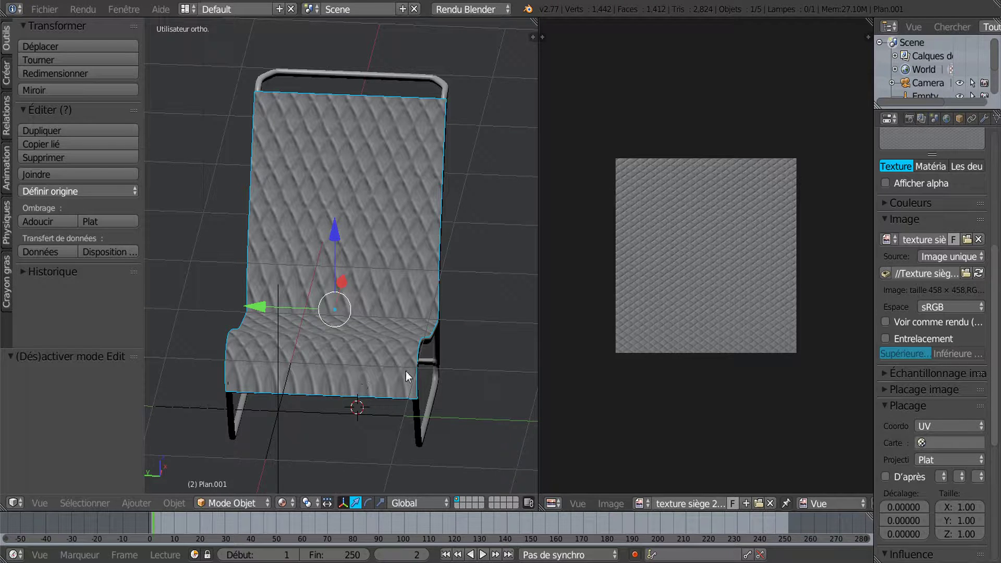
{"action": "middle_click_drag", "start_coordinate": [475, 310], "coordinate": [380, 349]}
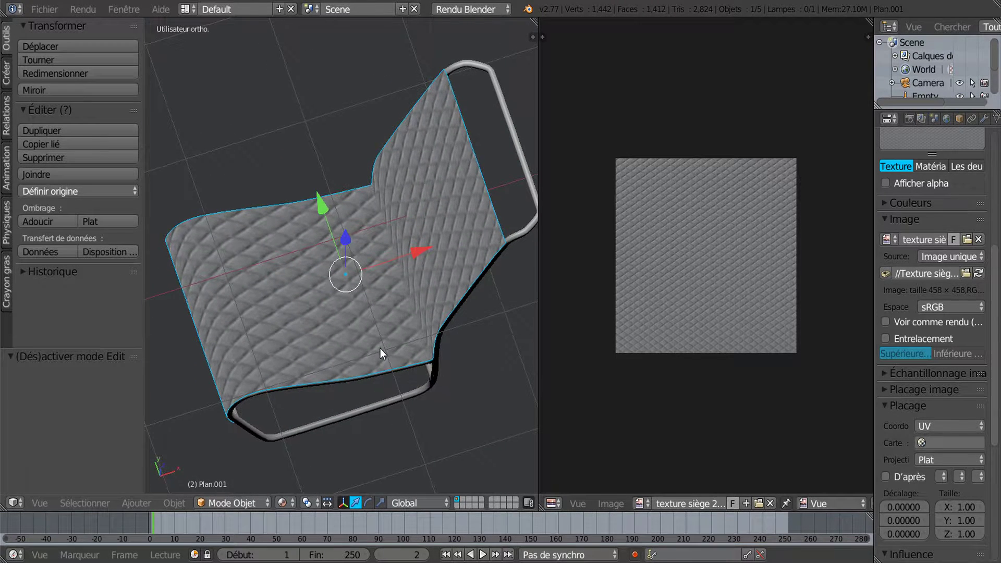
Reproject the seat surface's UVs with Projeter depuis vue from a view rotated further toward the backrest, and return to object mode.
{"action": "key", "text": "KP_7"}
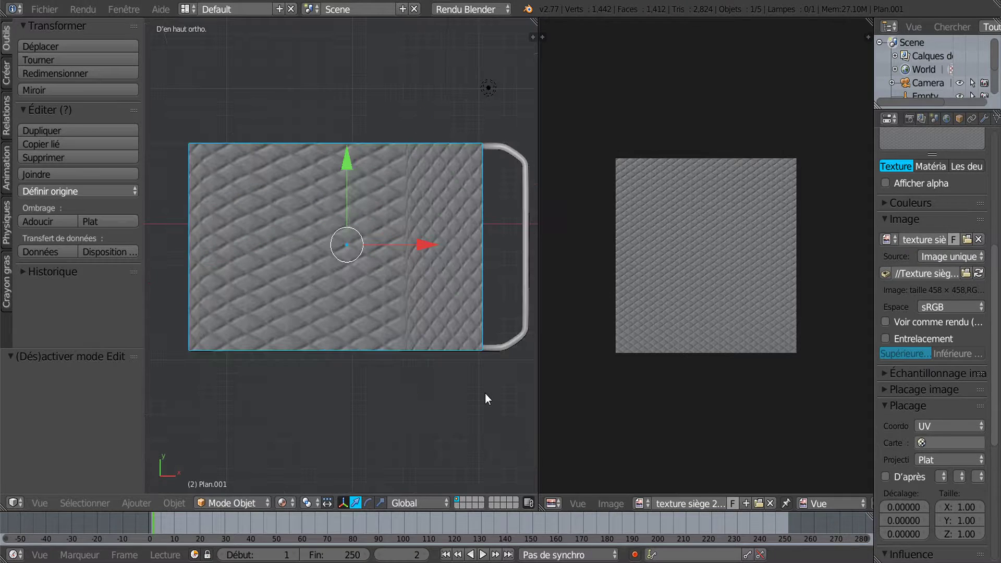
{"action": "key", "text": "KP_4"}
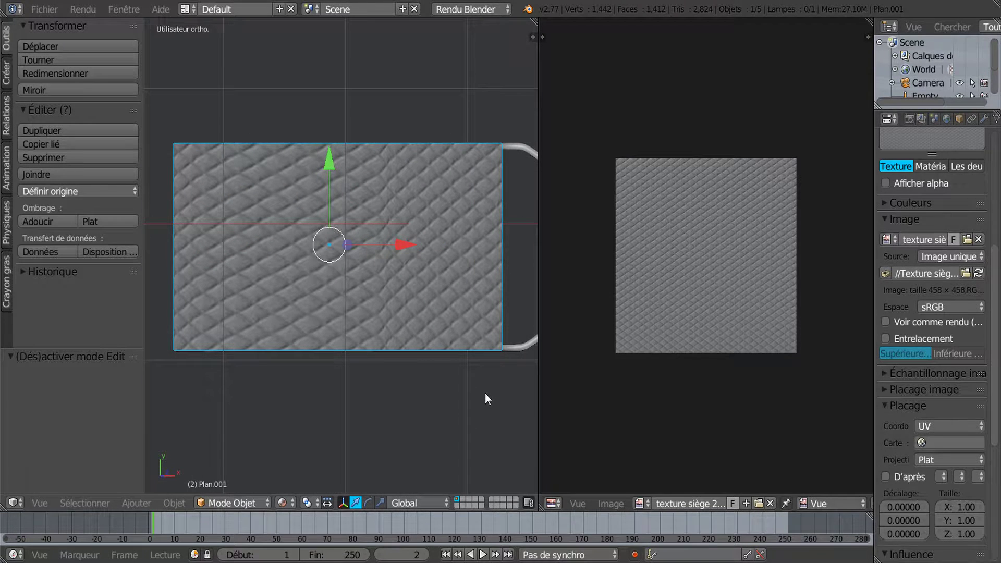
{"action": "key", "text": "KP_4"}
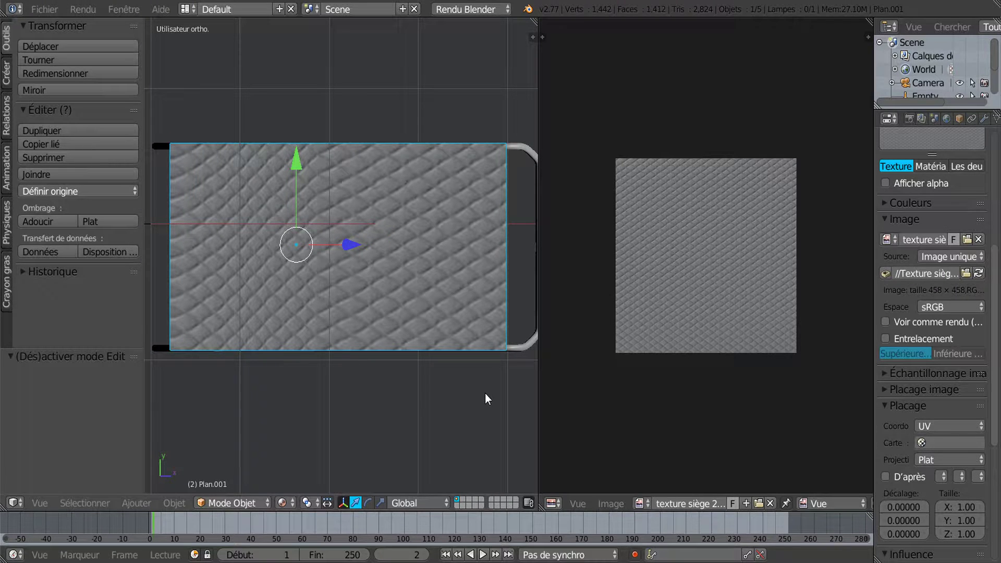
{"action": "key", "text": "Tab"}
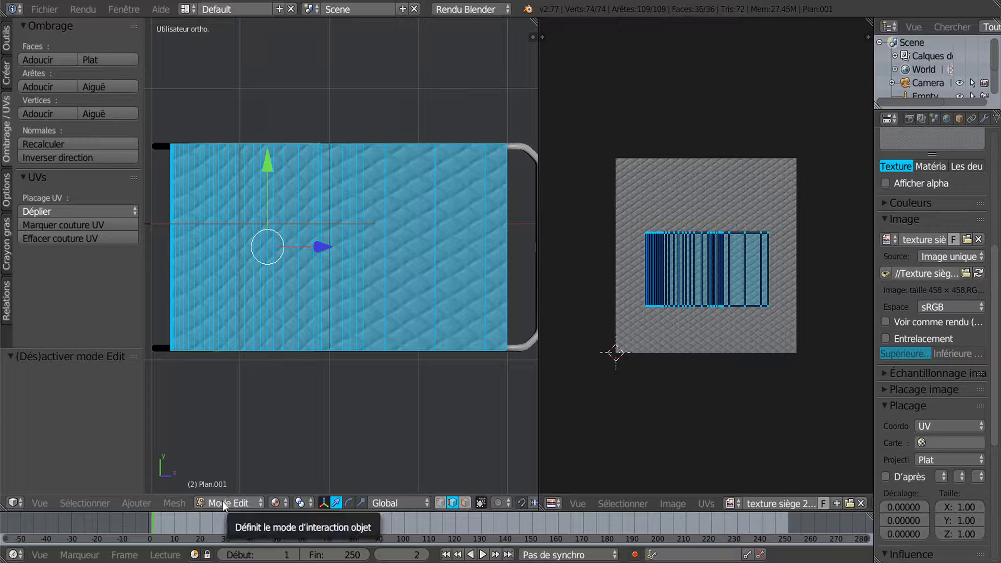
{"action": "left_click", "coordinate": [168, 503]}
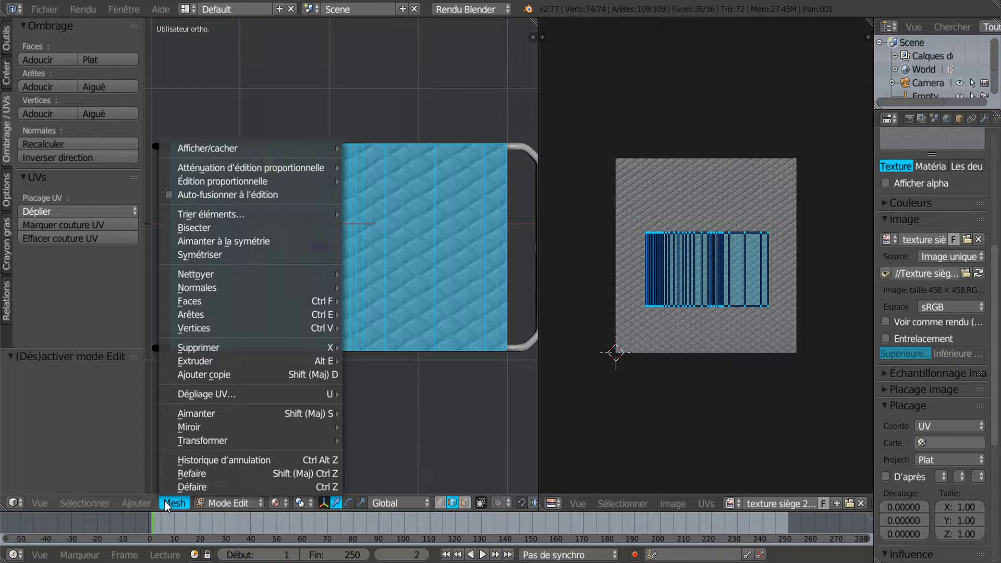
{"action": "mouse_move", "coordinate": [211, 396]}
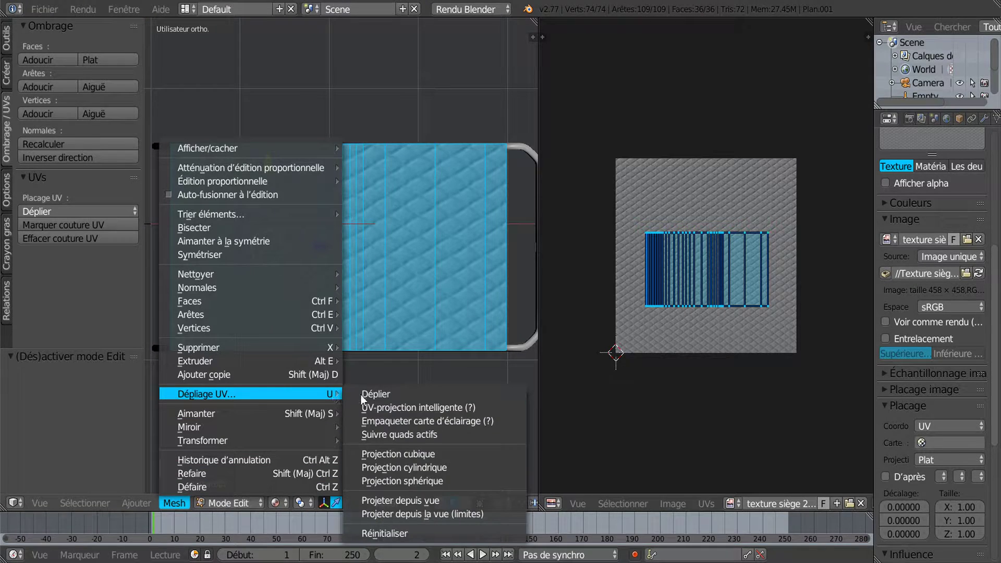
{"action": "left_click", "coordinate": [415, 502]}
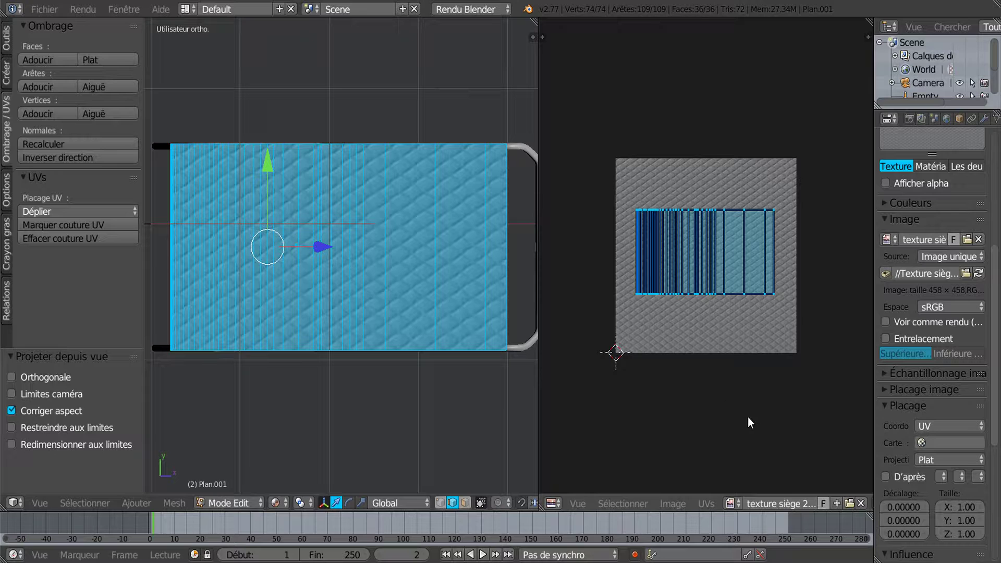
{"action": "key", "text": "Tab"}
{"action": "middle_click_drag", "start_coordinate": [420, 427], "coordinate": [395, 358]}
{"action": "key", "text": "KP_7"}
{"action": "scroll", "coordinate": [415, 321], "scroll_direction": "up", "scroll_amount": 3}
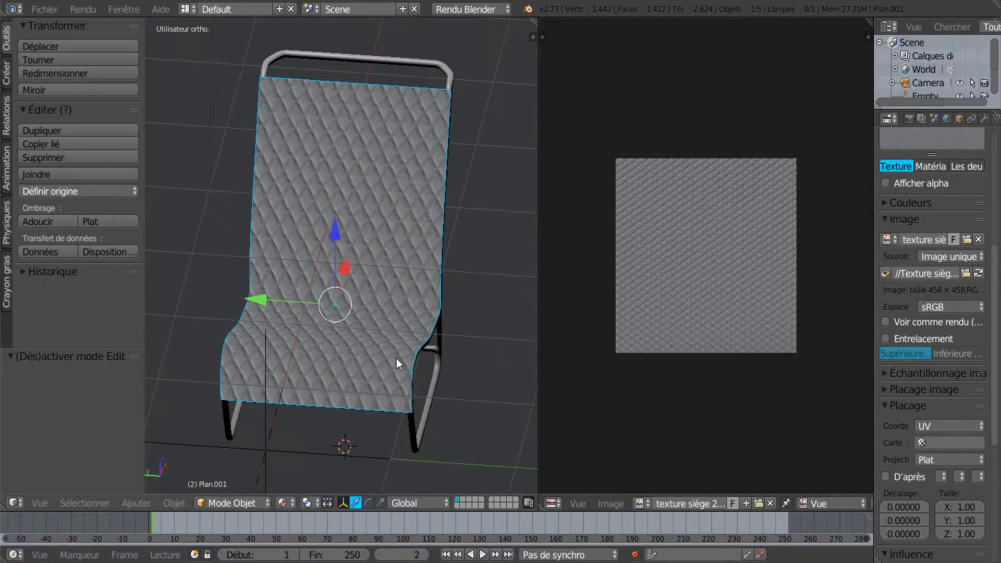
Cut the seat surface lengthwise with 14 evenly spaced edge loops running over the backrest and seat, without sliding them.
{"action": "key", "text": "Tab"}
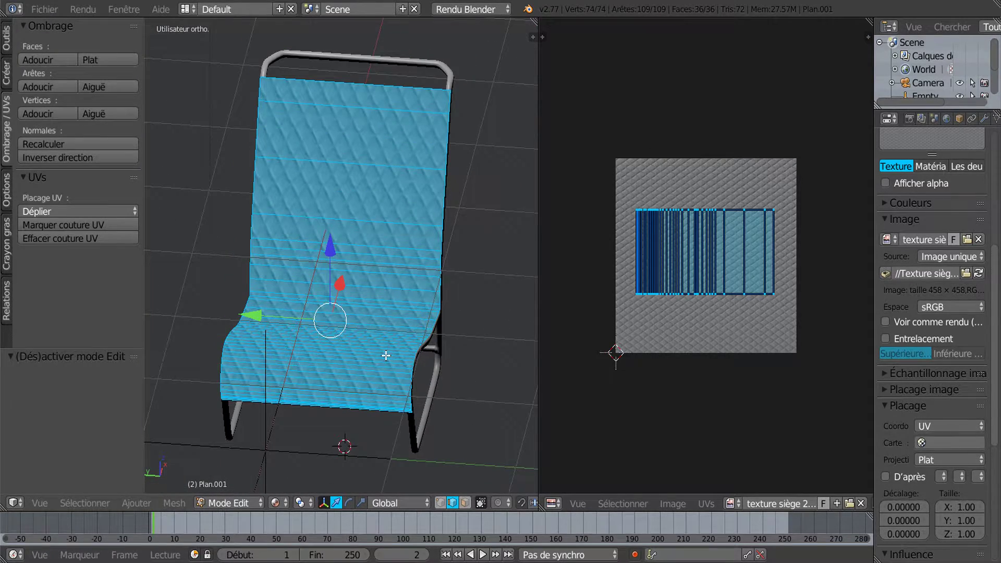
{"action": "left_click_drag", "start_coordinate": [538, 193], "coordinate": [677, 177]}
{"action": "middle_click_drag", "start_coordinate": [580, 229], "coordinate": [588, 230]}
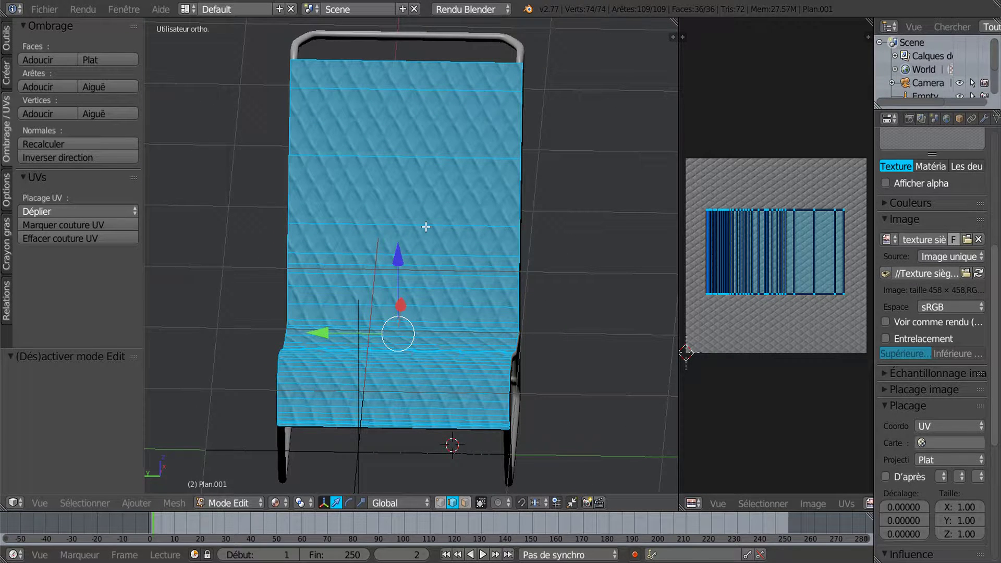
{"action": "key", "text": "ctrl+r"}
{"action": "scroll", "coordinate": [426, 227], "scroll_direction": "up", "scroll_amount": 1}
{"action": "scroll", "coordinate": [426, 227], "scroll_direction": "up", "scroll_amount": 8}
{"action": "scroll", "coordinate": [426, 227], "scroll_direction": "down", "scroll_amount": 1}
{"action": "scroll", "coordinate": [426, 227], "scroll_direction": "down", "scroll_amount": 1}
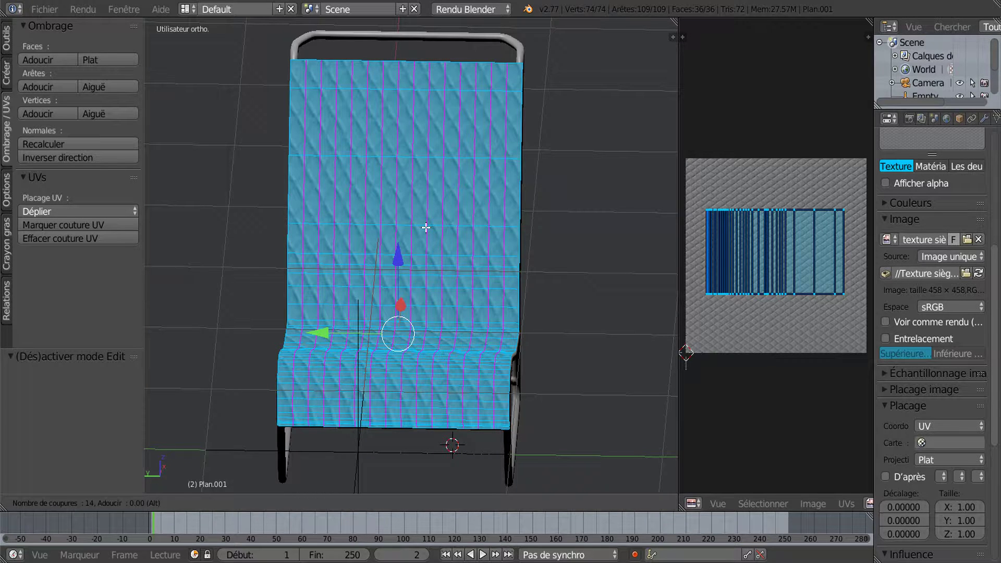
{"action": "left_click", "coordinate": [426, 227]}
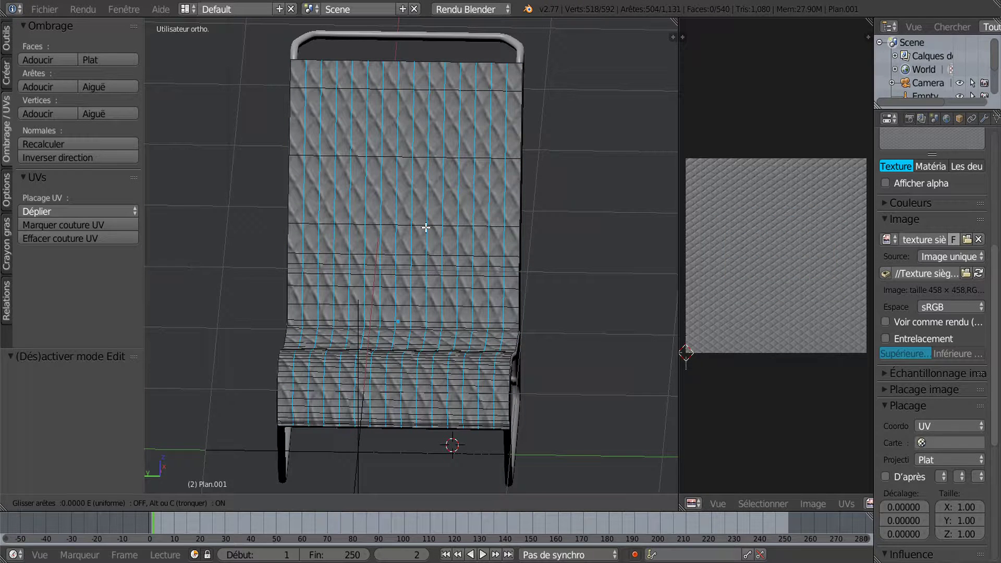
{"action": "left_click", "coordinate": [426, 227]}
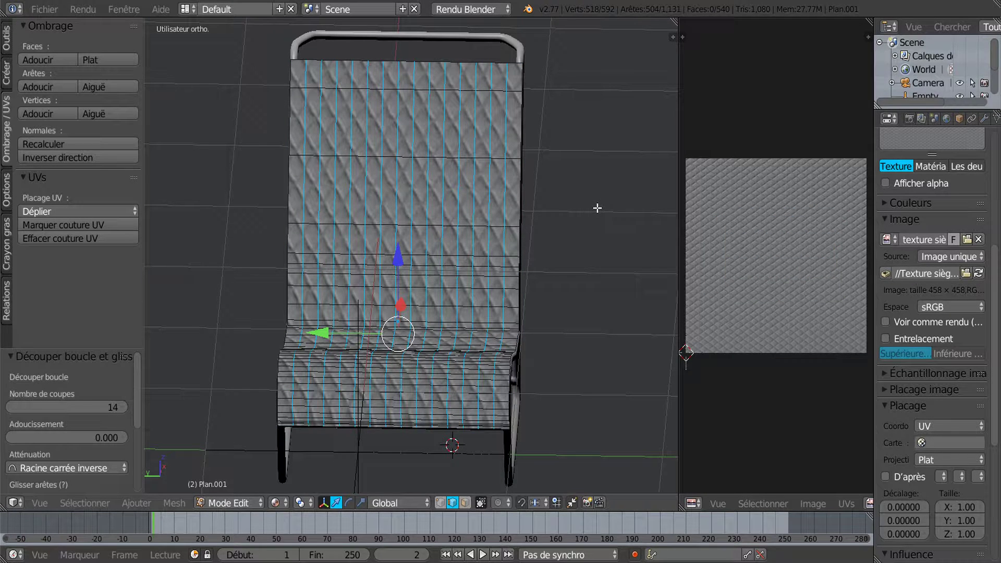
Try to shift the outermost of the new lengthwise edge loops slightly along the Y axis.
{"action": "scroll", "coordinate": [501, 130], "scroll_direction": "up", "scroll_amount": 1}
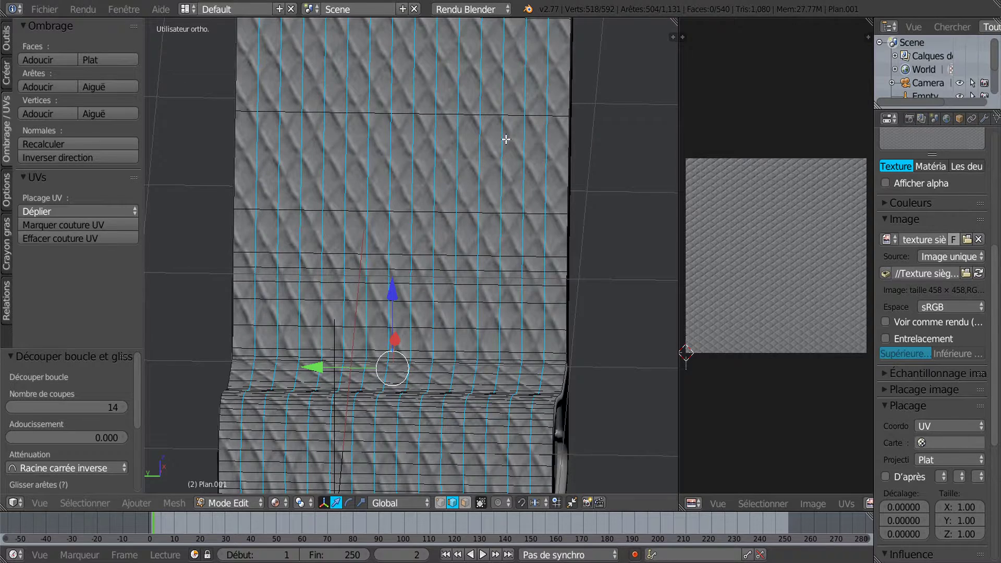
{"action": "scroll", "coordinate": [500, 151], "scroll_direction": "down", "scroll_amount": 1}
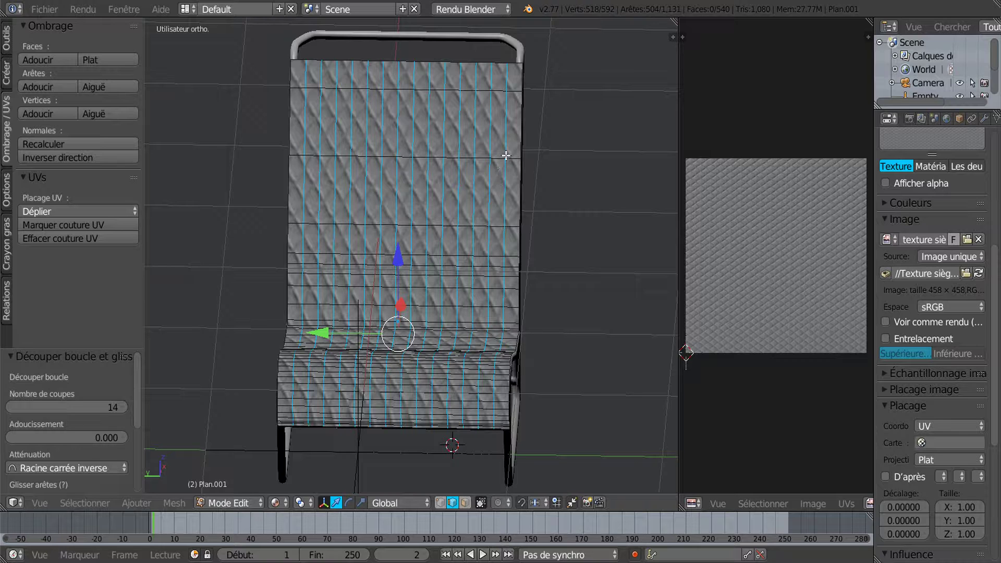
{"action": "right_click", "coordinate": [506, 144], "text": "alt"}
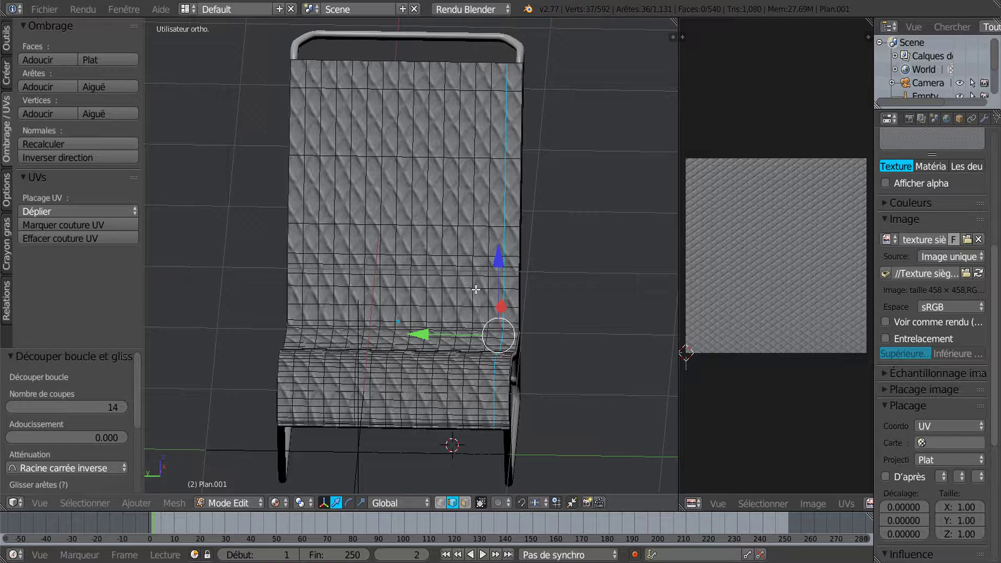
{"action": "left_click_drag", "start_coordinate": [422, 335], "coordinate": [426, 335]}
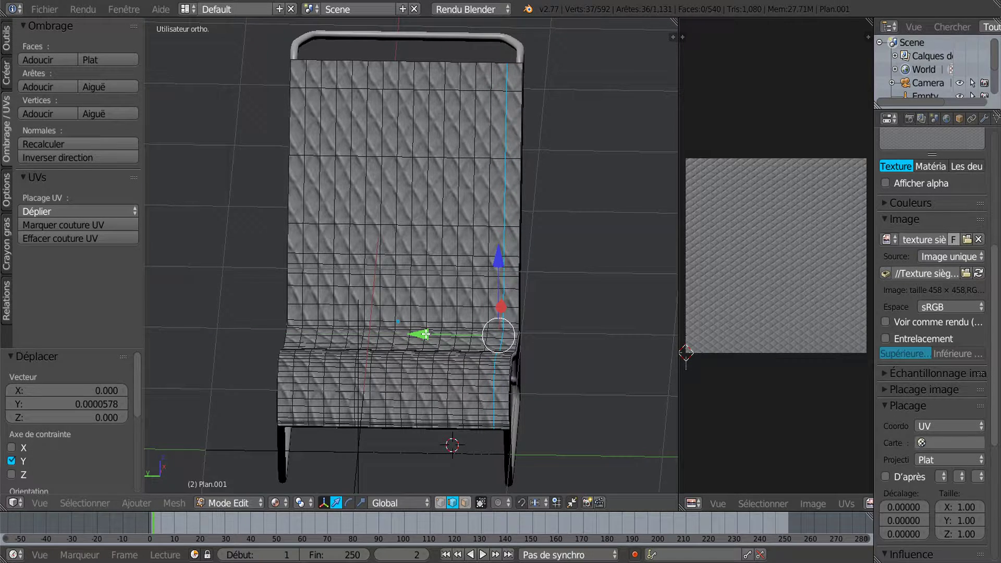
{"action": "scroll", "coordinate": [578, 292], "scroll_direction": "up", "scroll_amount": 1}
{"action": "scroll", "coordinate": [572, 311], "scroll_direction": "down", "scroll_amount": 1}
{"action": "middle_click_drag", "start_coordinate": [577, 318], "coordinate": [509, 321]}
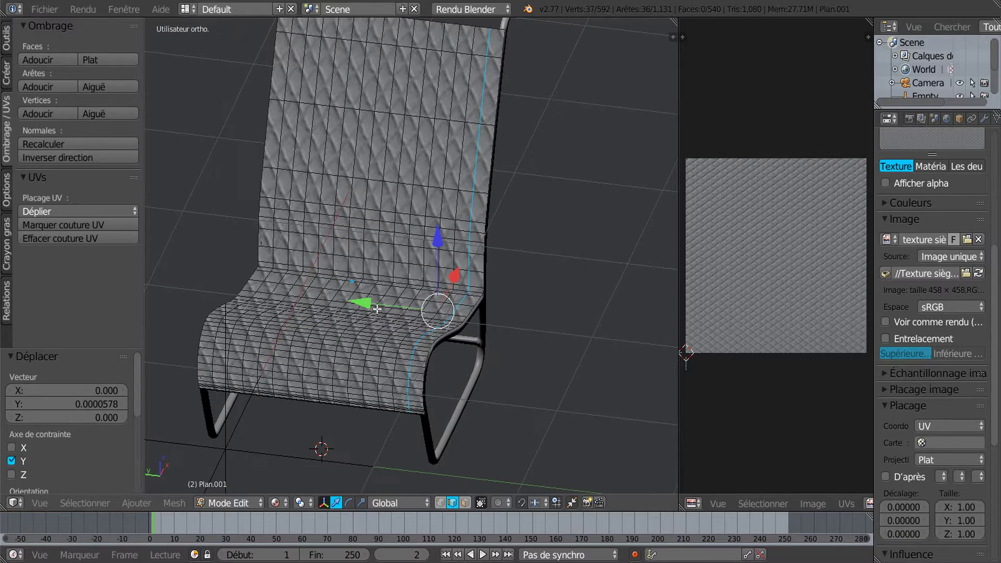
{"action": "mouse_move", "coordinate": [540, 264]}
{"action": "middle_mouse_down"}
{"action": "mouse_move", "coordinate": [549, 274]}
{"action": "mouse_move", "coordinate": [538, 275]}
{"action": "middle_mouse_up"}
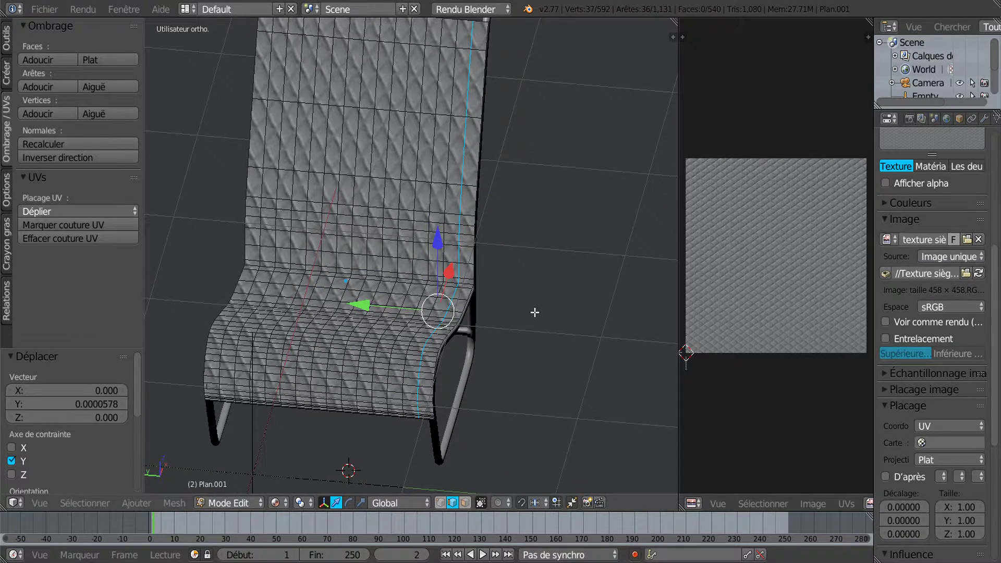
{"action": "key", "text": "ctrl+z"}
In face select mode, select the face loops along both long sides of the seat surface and across the backrest's upper edge.
{"action": "key", "text": "KP_8"}
{"action": "middle_click_drag", "start_coordinate": [537, 312], "coordinate": [548, 329]}
{"action": "key", "text": "KP_1"}
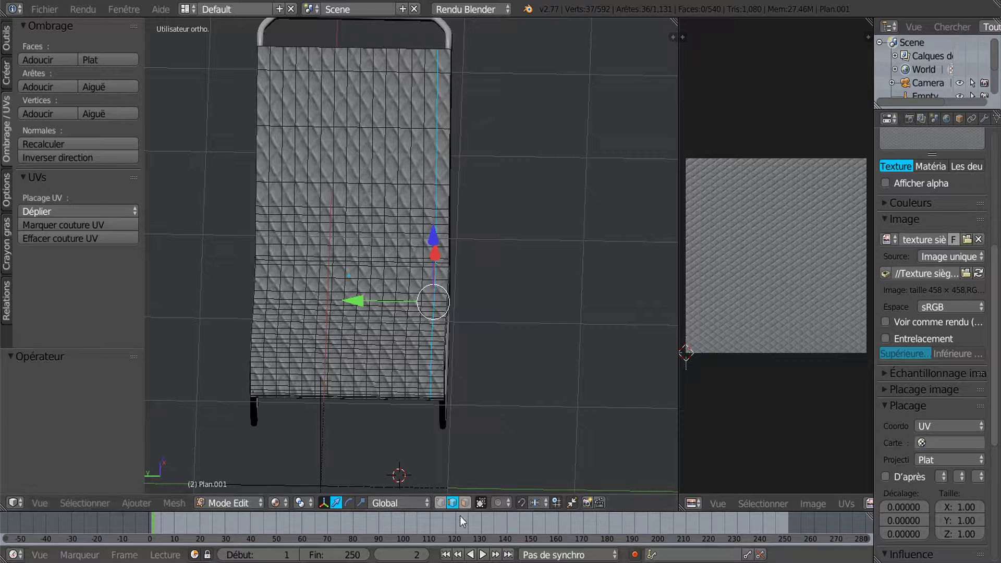
{"action": "left_click", "coordinate": [465, 503]}
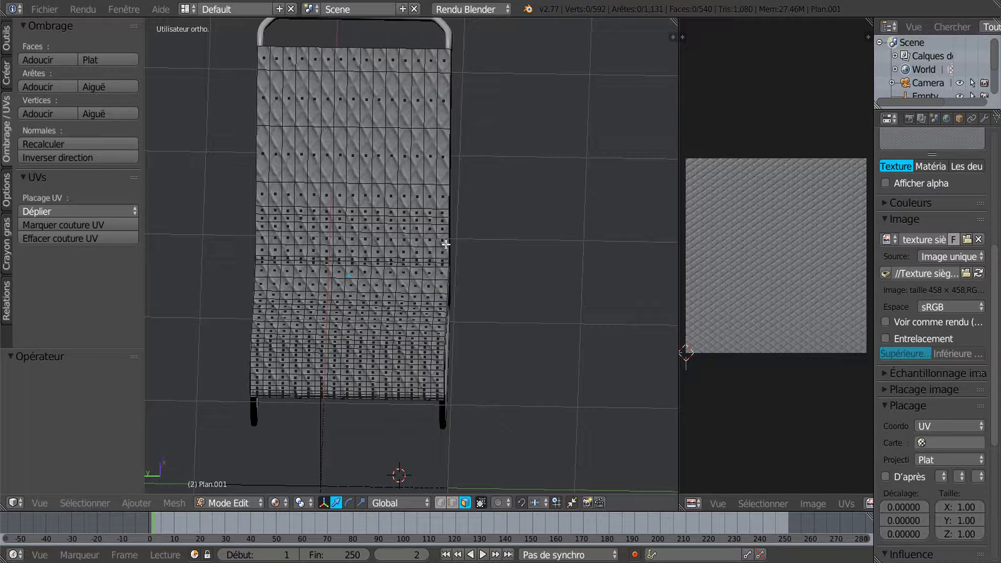
{"action": "right_click", "coordinate": [443, 189], "text": "alt"}
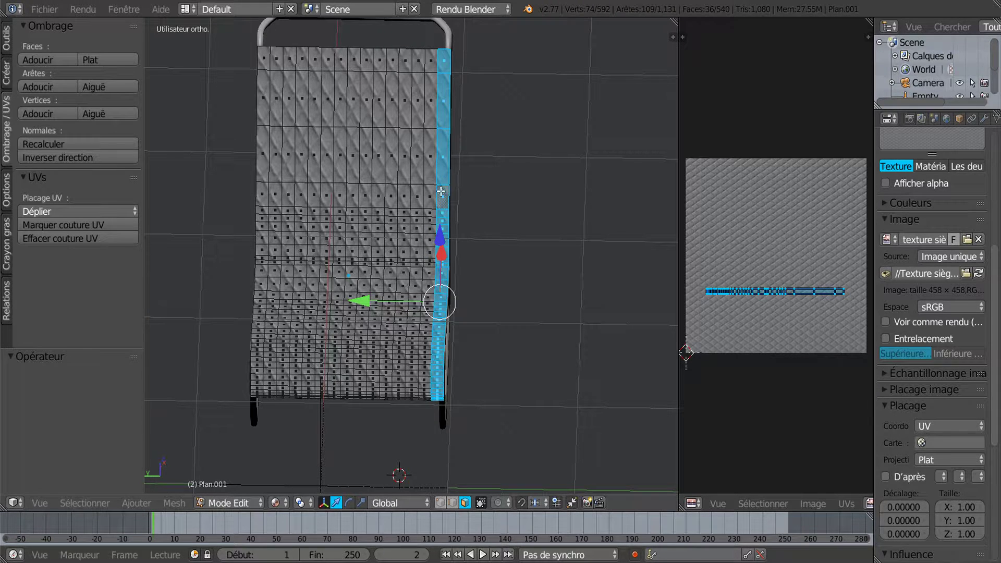
{"action": "right_click", "coordinate": [261, 182], "text": "alt+shift"}
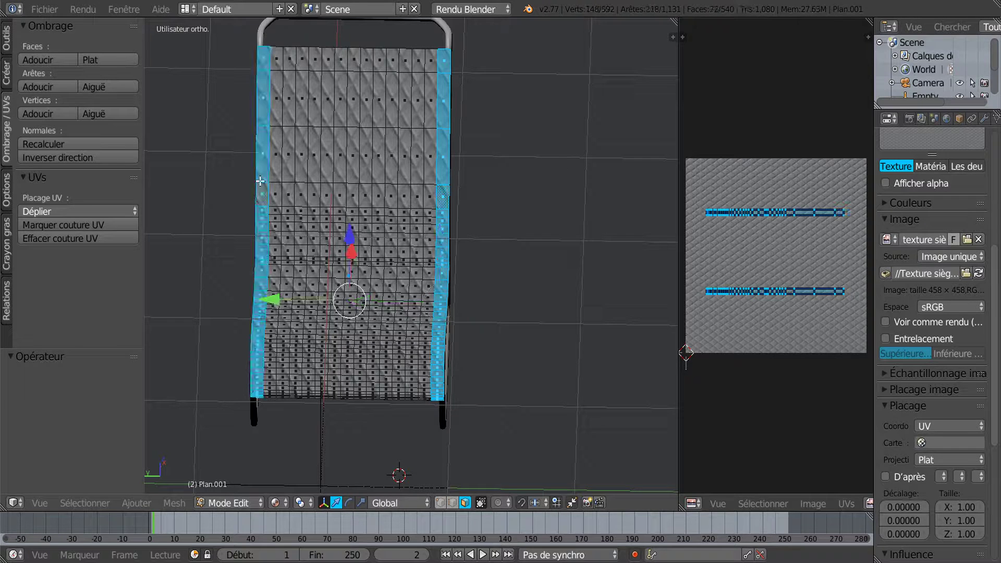
{"action": "right_click", "coordinate": [355, 63], "text": "alt+shift"}
Add a second material slot to the seat surface and create a new material in it.
{"action": "scroll", "coordinate": [390, 225], "scroll_direction": "down", "scroll_amount": 3}
{"action": "middle_click_drag", "start_coordinate": [579, 289], "coordinate": [508, 266]}
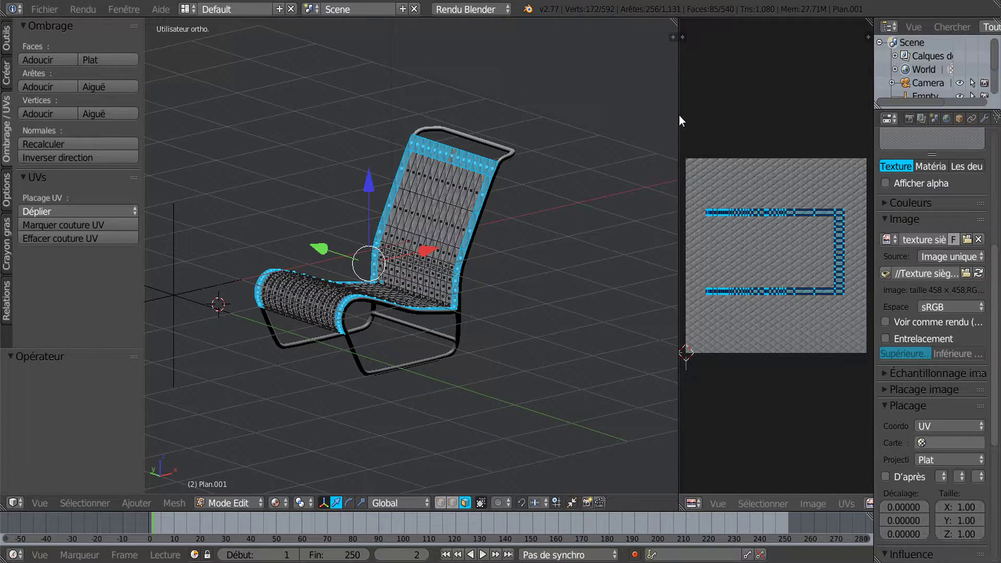
{"action": "left_click_drag", "start_coordinate": [680, 116], "coordinate": [558, 116]}
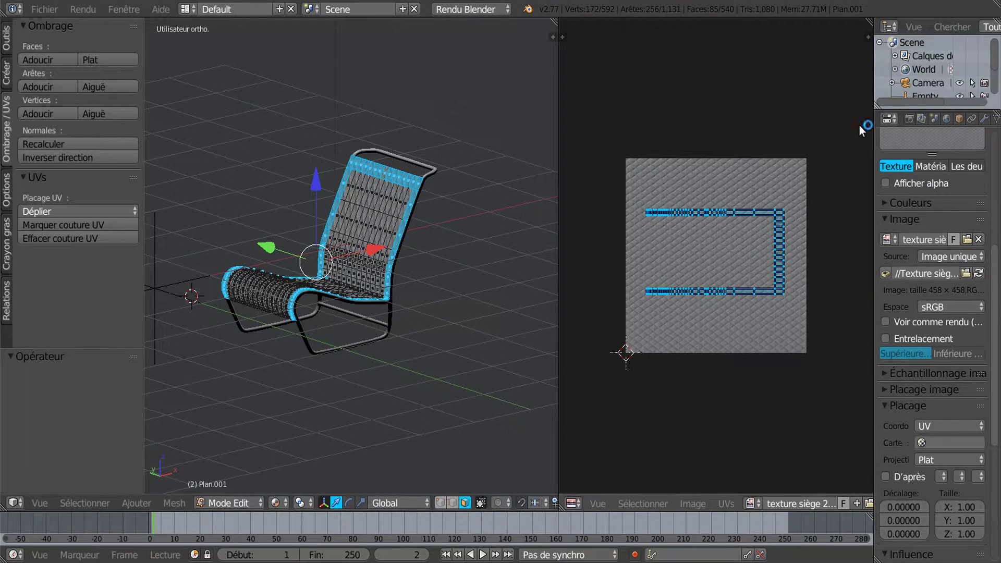
{"action": "left_click_drag", "start_coordinate": [874, 130], "coordinate": [683, 131]}
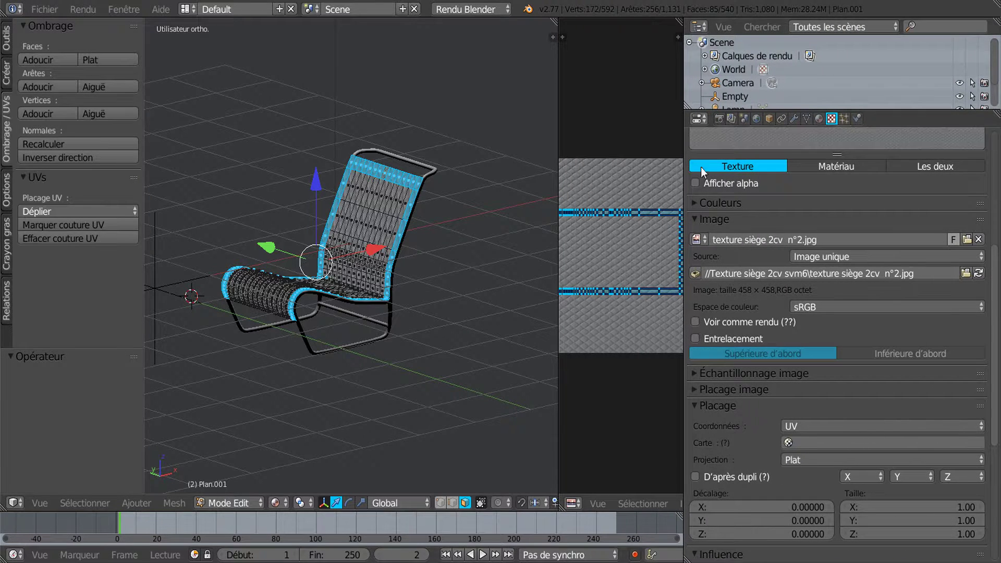
{"action": "left_click", "coordinate": [819, 118]}
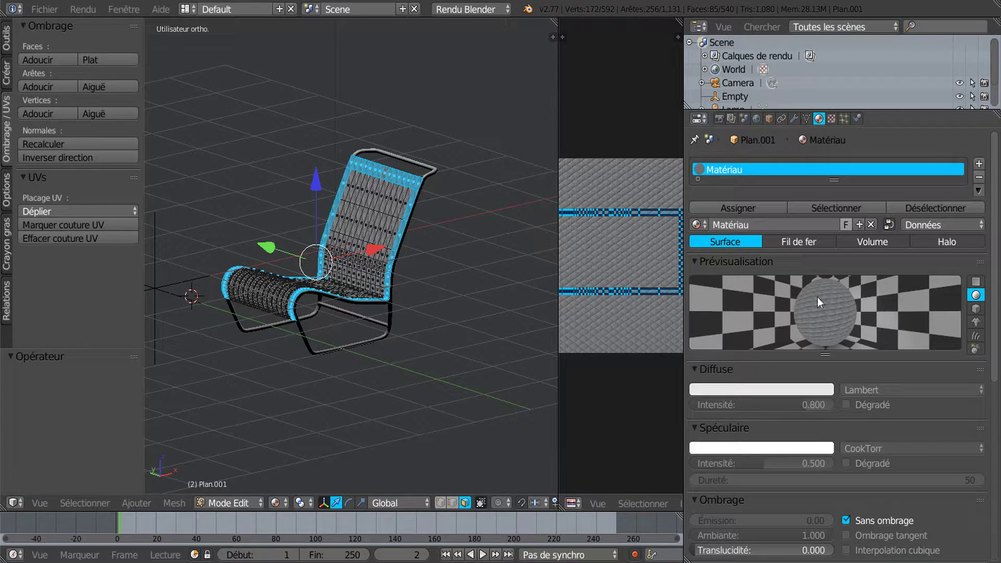
{"action": "left_click", "coordinate": [980, 165]}
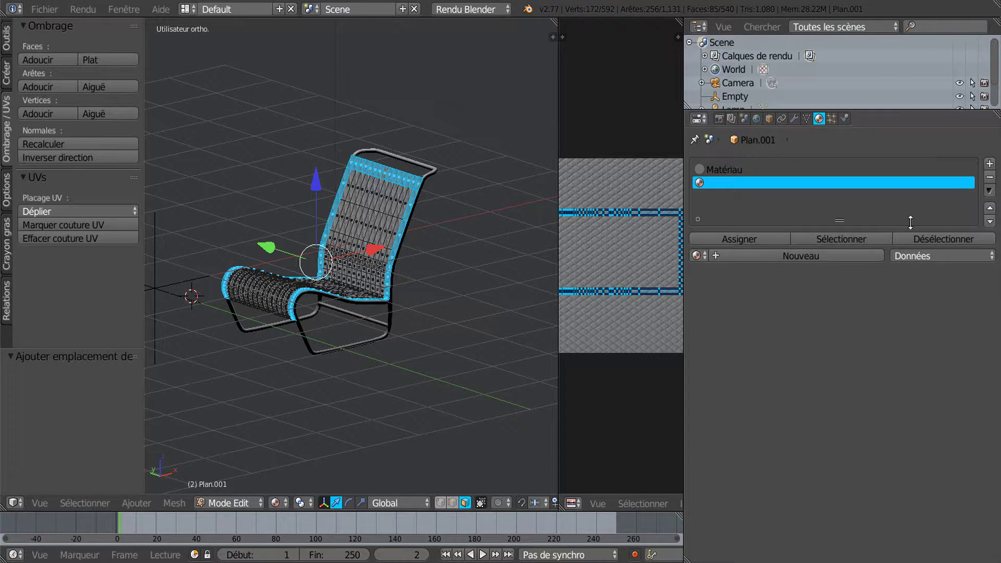
{"action": "left_click", "coordinate": [830, 260]}
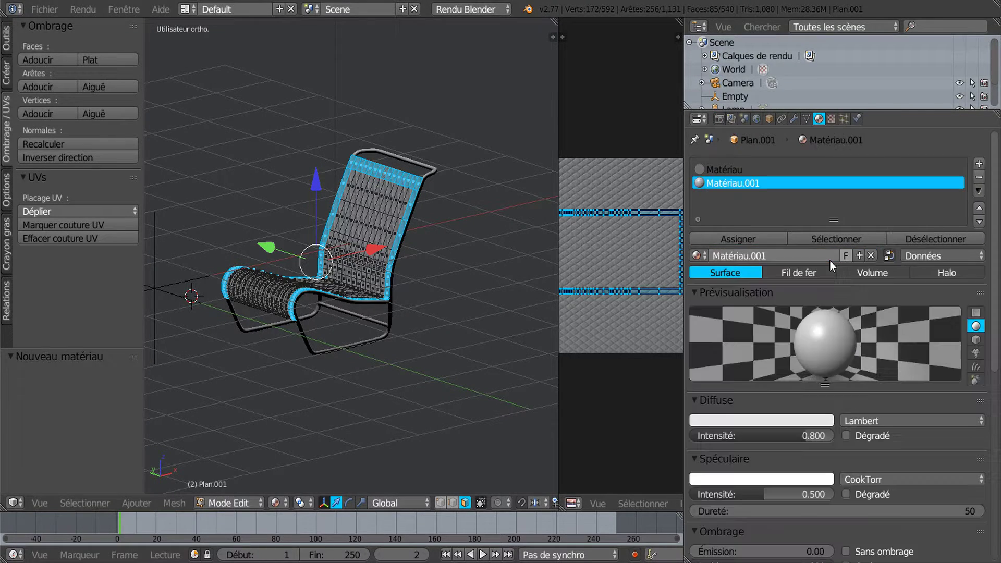
Give the new material a dark reddish-brown diffuse colour and lower its specular intensity to 0.061.
{"action": "left_click", "coordinate": [750, 422]}
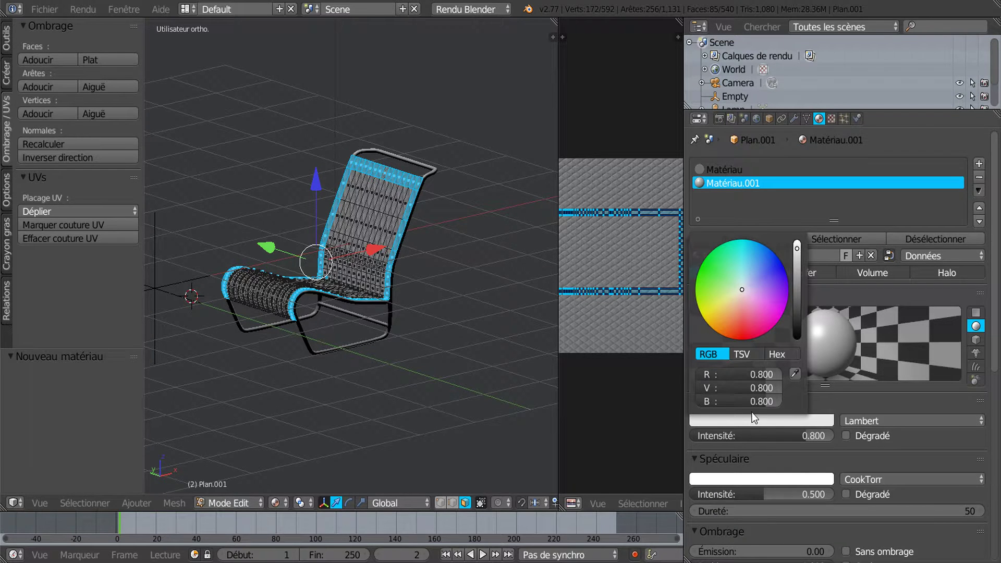
{"action": "left_click", "coordinate": [739, 306]}
{"action": "left_click_drag", "start_coordinate": [797, 249], "coordinate": [797, 300]}
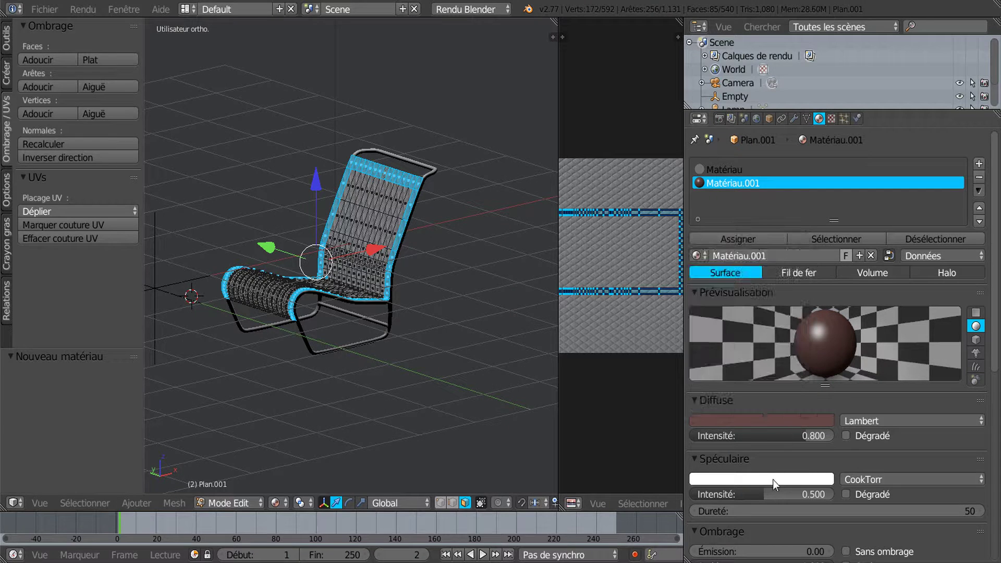
{"action": "left_click_drag", "start_coordinate": [766, 493], "coordinate": [704, 494]}
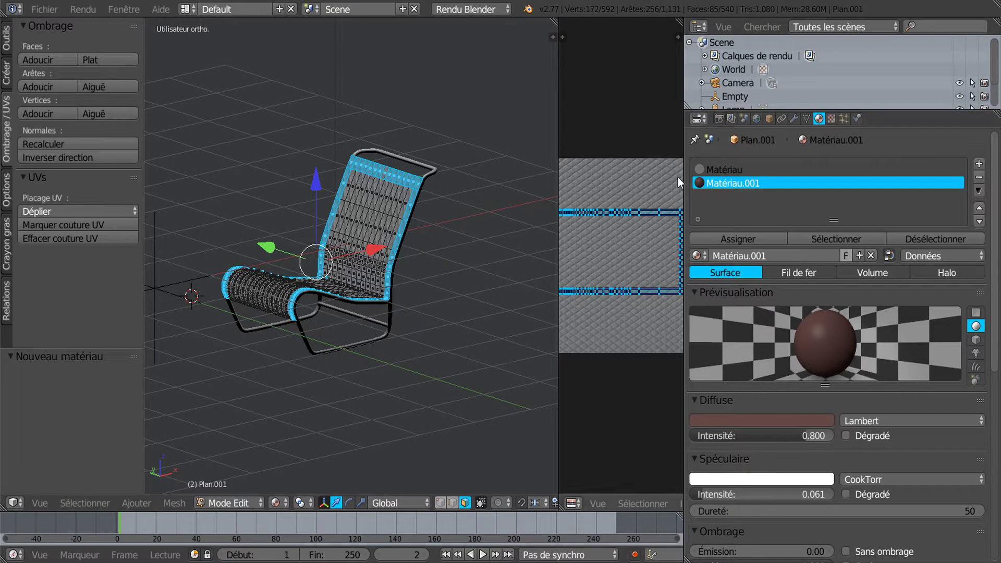
{"action": "left_click", "coordinate": [750, 423]}
{"action": "left_click_drag", "start_coordinate": [800, 304], "coordinate": [798, 305]}
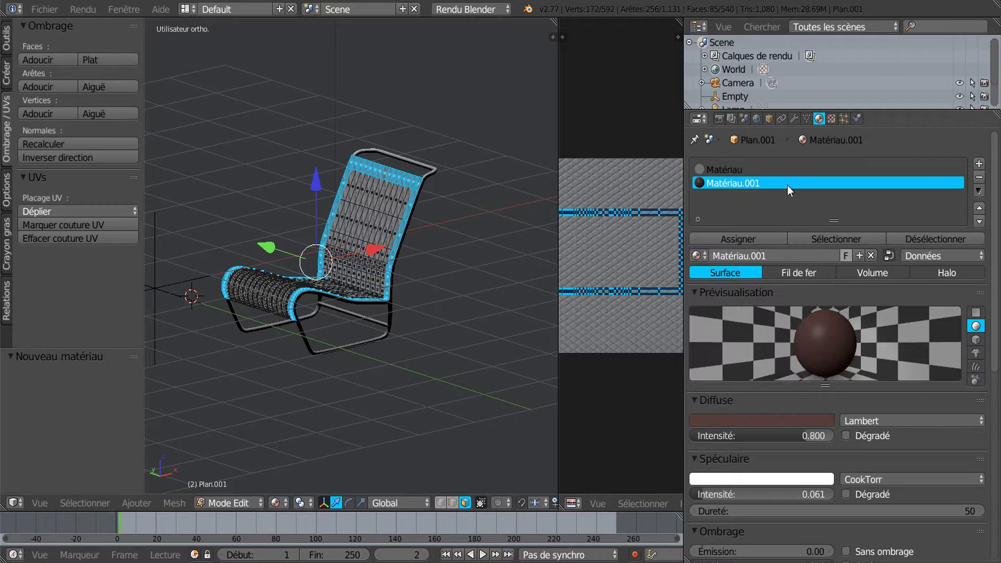
Assign the brown material to the selected border faces and return to object mode with an enlarged 3D view.
{"action": "left_click", "coordinate": [732, 240]}
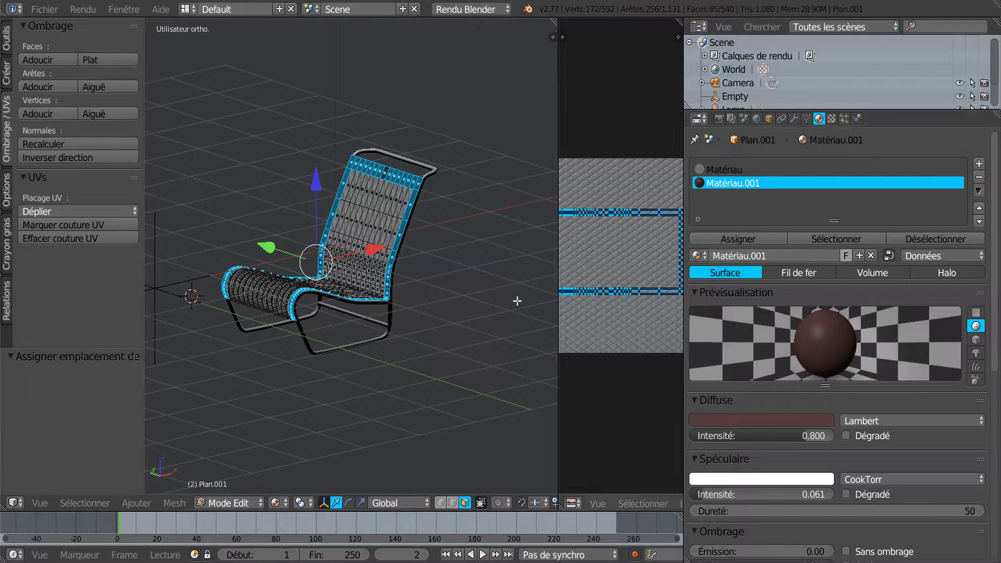
{"action": "key", "text": "Tab"}
{"action": "middle_click_drag", "start_coordinate": [422, 313], "coordinate": [490, 352]}
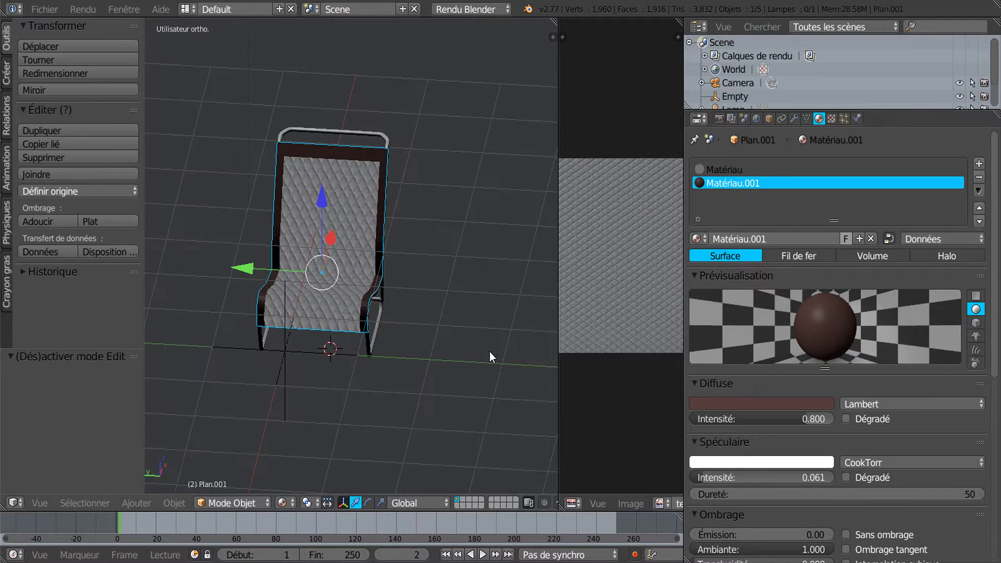
{"action": "left_click_drag", "start_coordinate": [681, 155], "coordinate": [882, 155]}
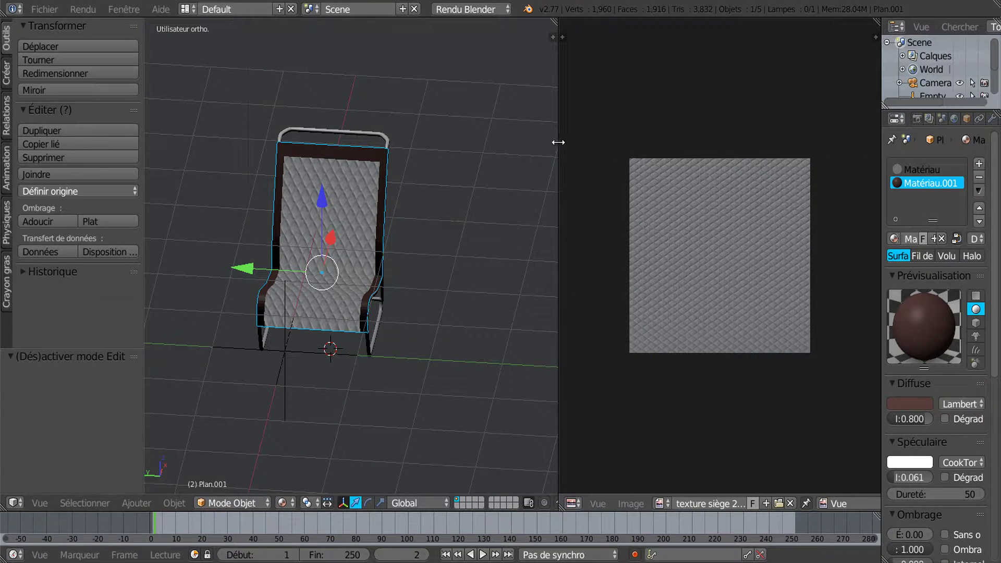
{"action": "left_click_drag", "start_coordinate": [564, 141], "coordinate": [793, 146]}
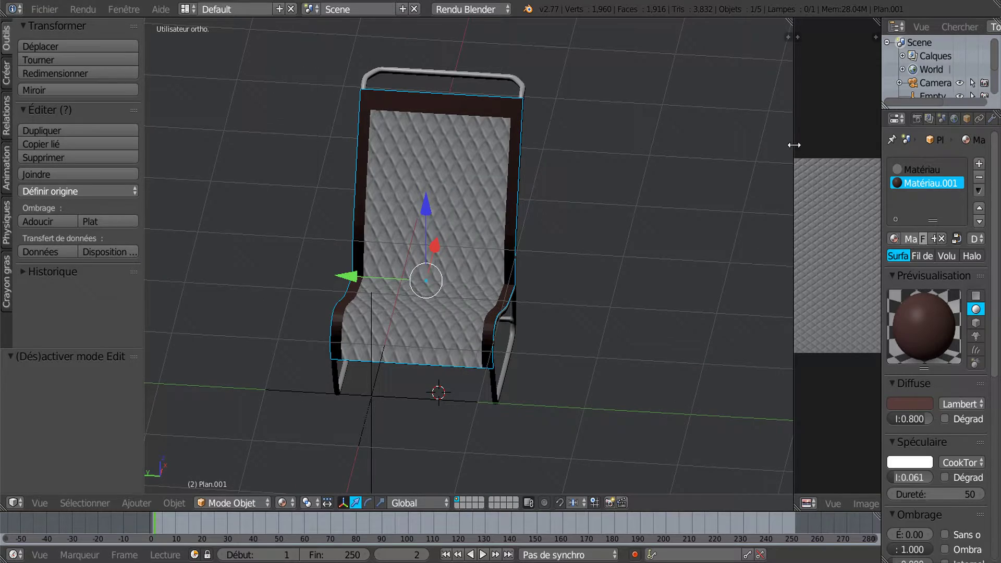
Enter edit mode with vertex selection and select the two middle vertices on the backrest's upper edge.
{"action": "middle_click_drag", "start_coordinate": [690, 267], "coordinate": [586, 344]}
{"action": "key", "text": "Tab"}
{"action": "left_click", "coordinate": [439, 503]}
{"action": "scroll", "coordinate": [493, 134], "scroll_direction": "up", "scroll_amount": 4}
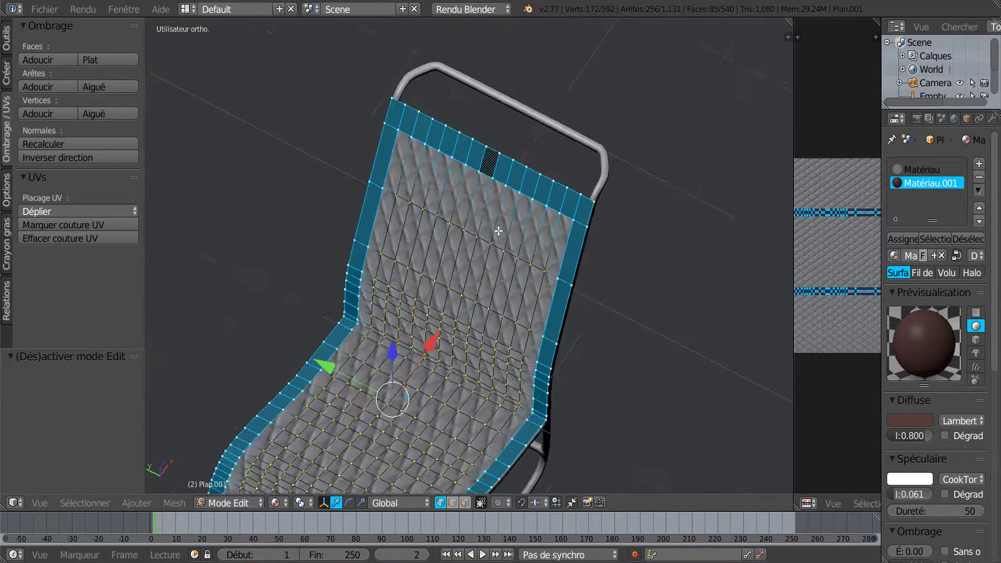
{"action": "right_click", "coordinate": [492, 127]}
{"action": "right_click", "coordinate": [504, 133], "text": "shift"}
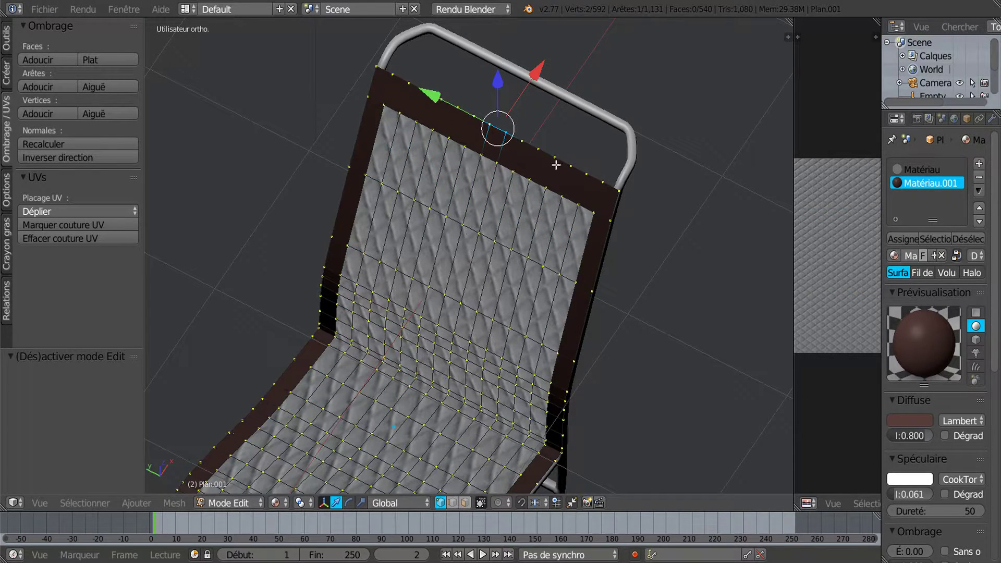
Enable proportional editing in Connectés mode with the Quadratique inverse falloff for the selected backrest vertices.
{"action": "scroll", "coordinate": [571, 237], "scroll_direction": "down", "scroll_amount": 2}
{"action": "middle_click_drag", "start_coordinate": [639, 353], "coordinate": [595, 355]}
{"action": "key", "text": "KP_8"}
{"action": "key", "text": "KP_8"}
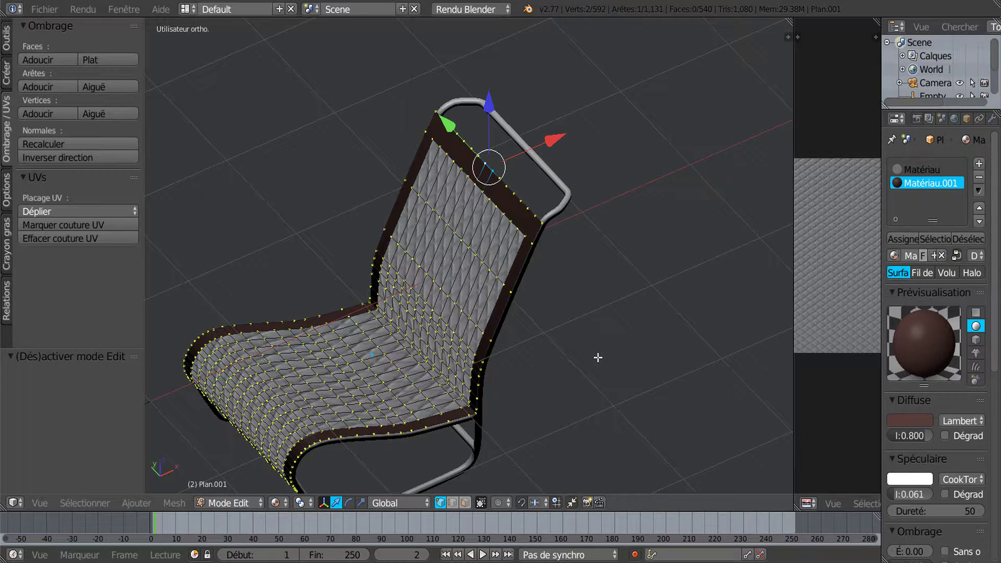
{"action": "left_click", "coordinate": [497, 504]}
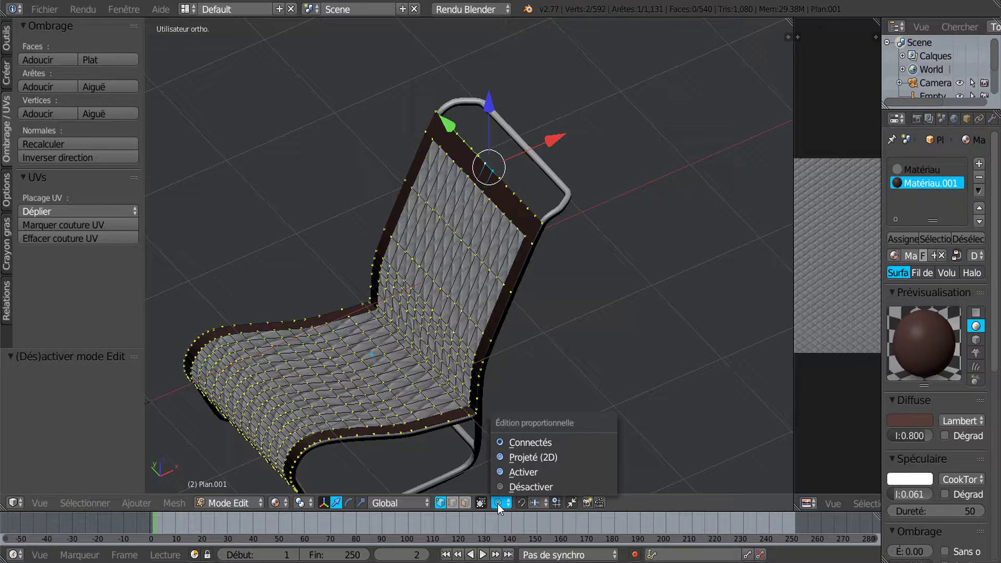
{"action": "left_click", "coordinate": [518, 443]}
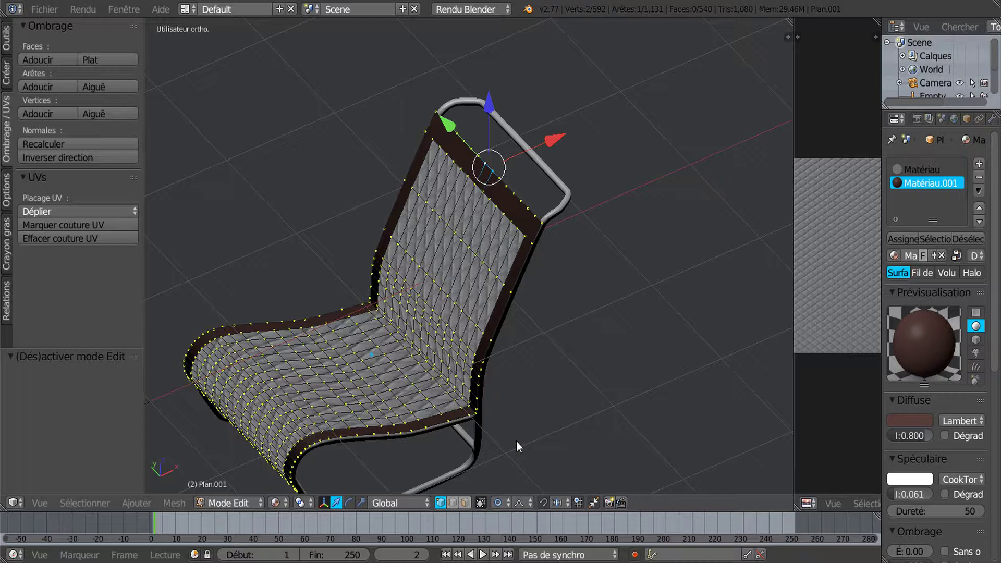
{"action": "left_click", "coordinate": [521, 502]}
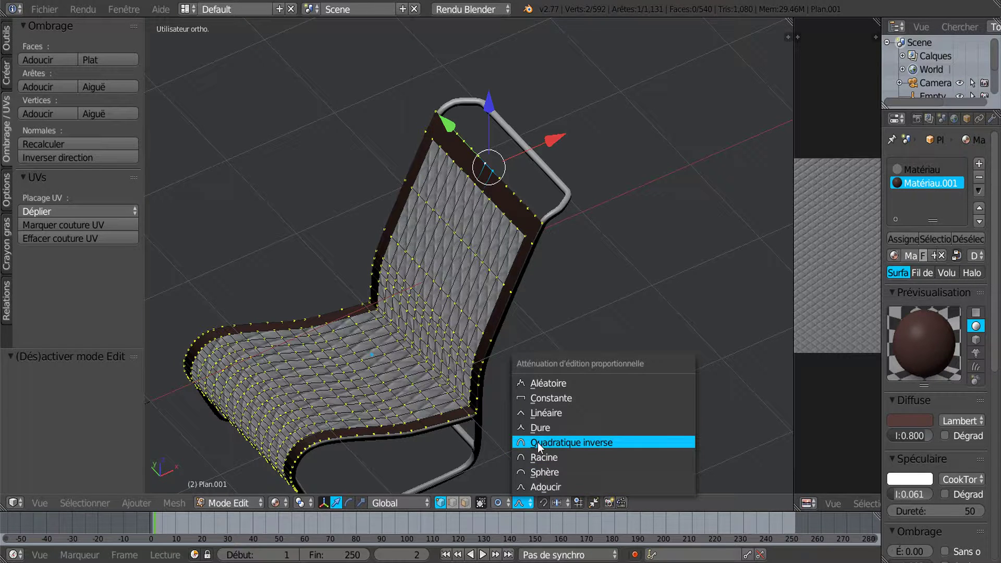
{"action": "left_click", "coordinate": [568, 443]}
{"action": "middle_click_drag", "start_coordinate": [605, 364], "coordinate": [557, 272]}
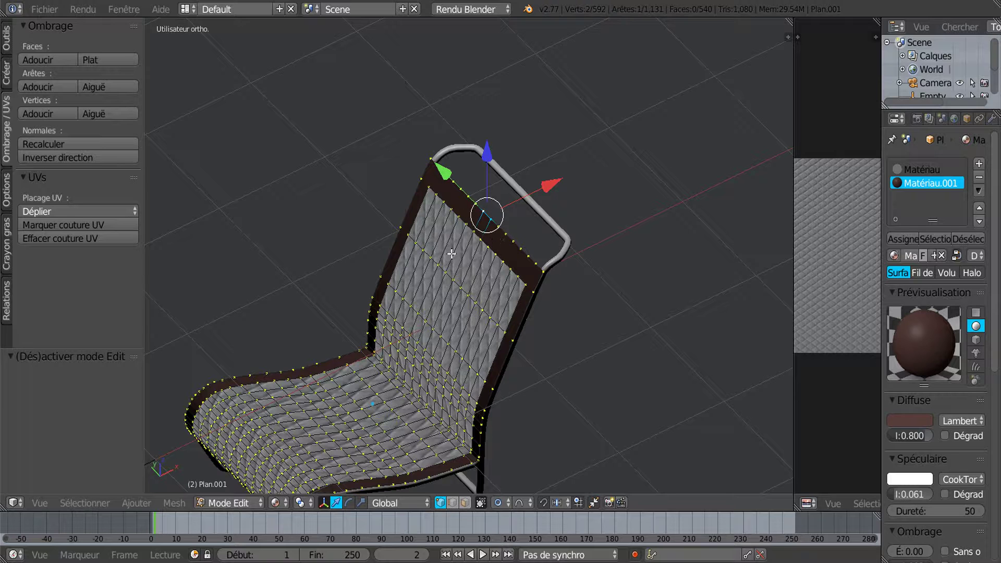
Try moving the two upper-edge vertices about 0.08 along X with a proportional size of 0.47, and undo the move.
{"action": "left_click_drag", "start_coordinate": [551, 186], "coordinate": [551, 185]}
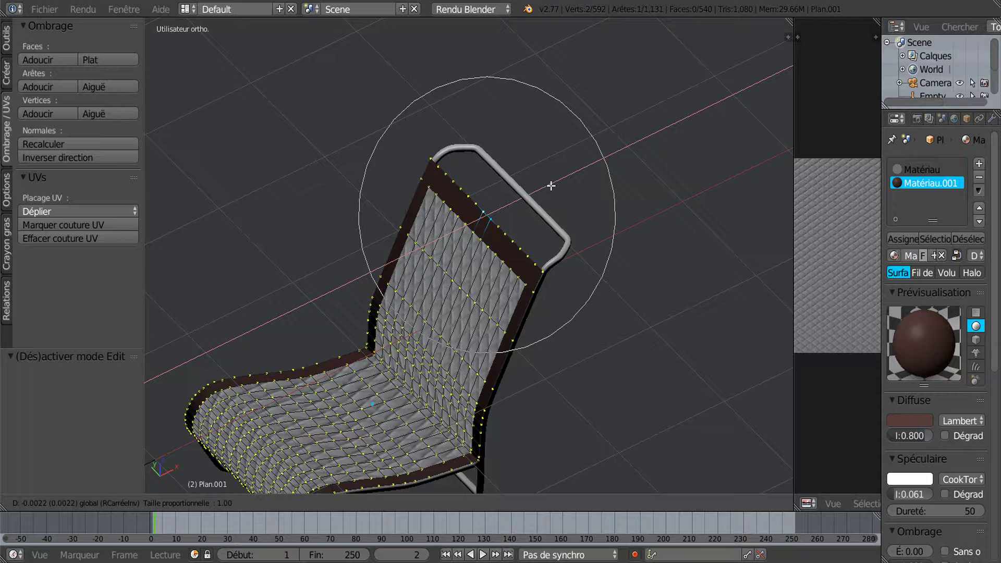
{"action": "scroll", "coordinate": [552, 185], "scroll_direction": "up", "scroll_amount": 6}
{"action": "scroll", "coordinate": [551, 186], "scroll_direction": "up", "scroll_amount": 4}
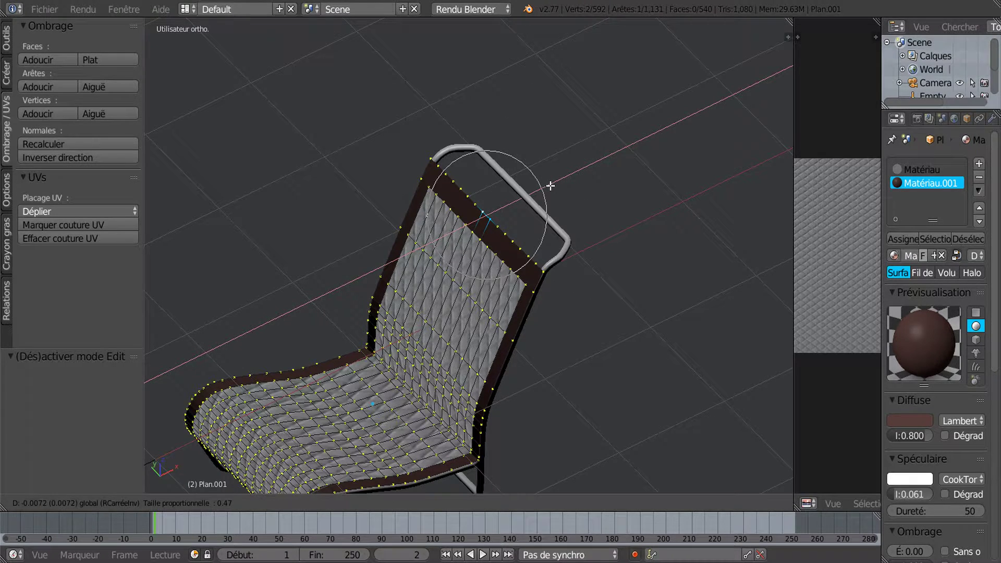
{"action": "scroll", "coordinate": [552, 186], "scroll_direction": "down", "scroll_amount": 1}
{"action": "left_click", "coordinate": [551, 186]}
{"action": "key", "text": "g"}
{"action": "key", "text": "x"}
{"action": "scroll", "coordinate": [556, 179], "scroll_direction": "down", "scroll_amount": 1}
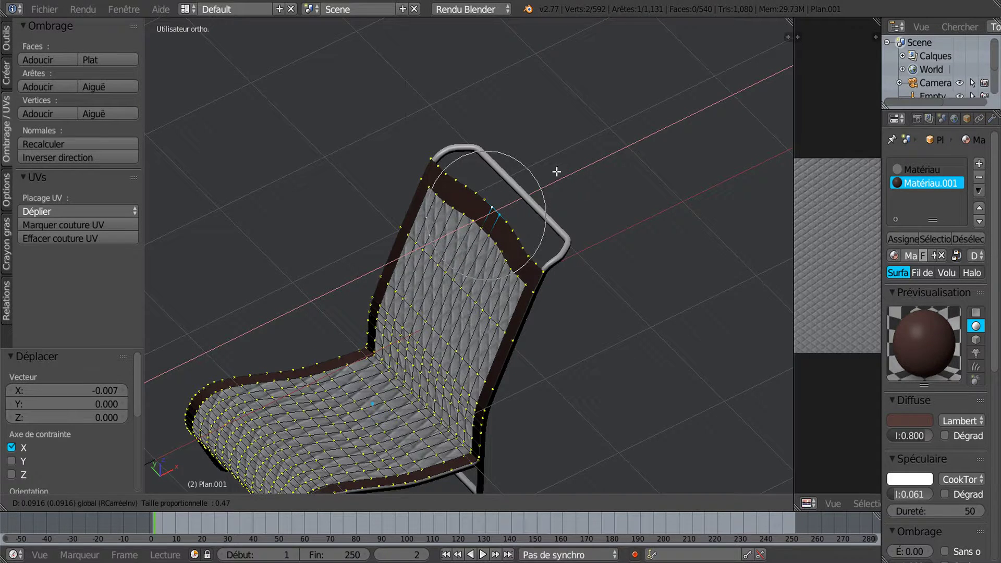
{"action": "left_click", "coordinate": [556, 172]}
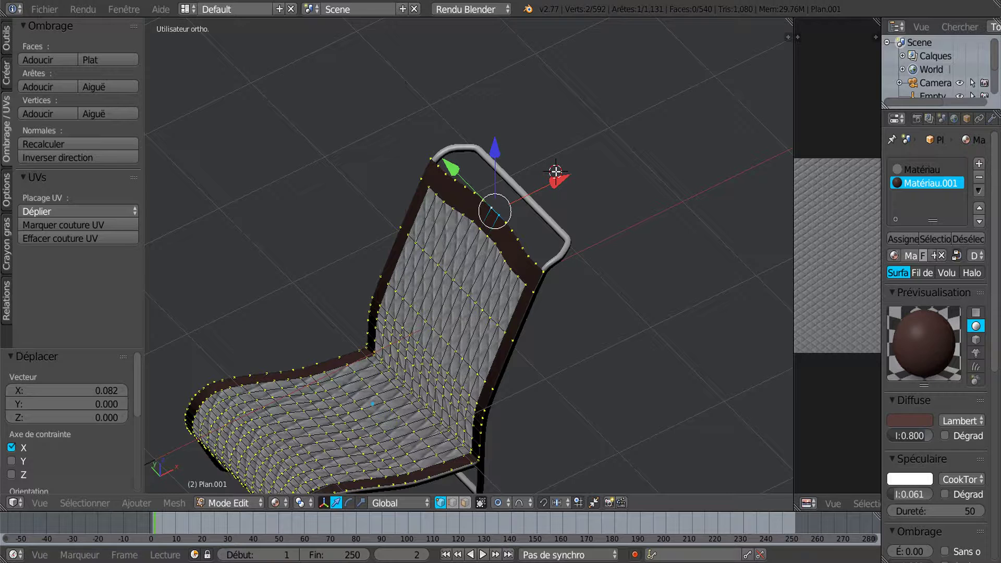
{"action": "key", "text": "ctrl+z"}
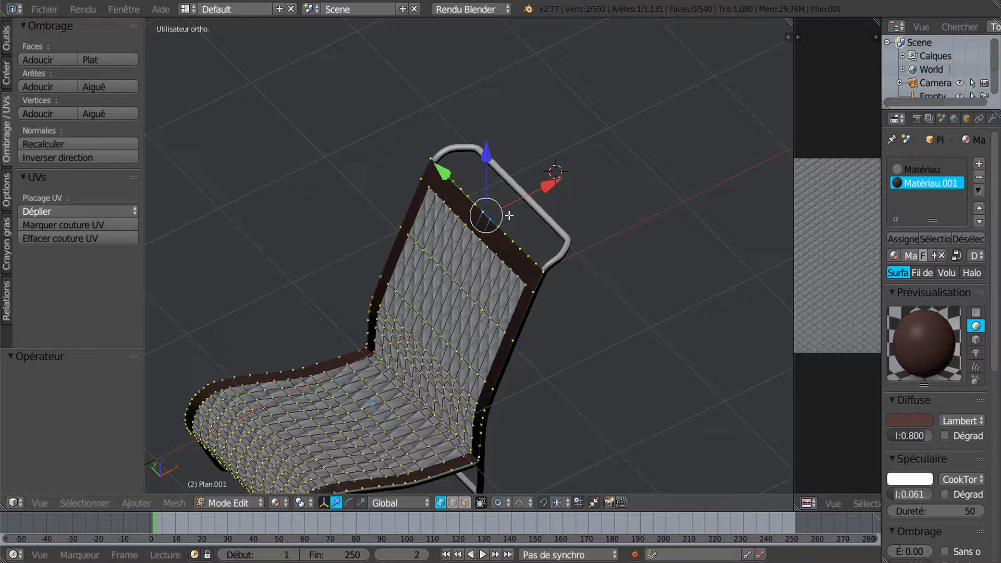
Pull the two upper-edge vertices about 0.166 backwards along X with a proportional size of 0.62.
{"action": "left_click", "coordinate": [547, 183]}
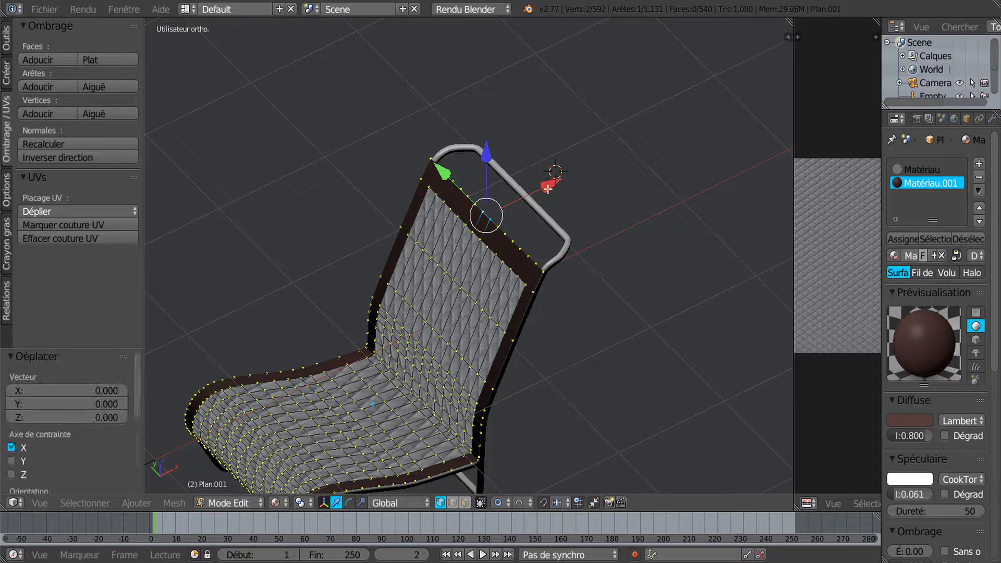
{"action": "left_click_drag", "start_coordinate": [548, 184], "coordinate": [552, 184]}
{"action": "scroll", "coordinate": [551, 184], "scroll_direction": "down", "scroll_amount": 1}
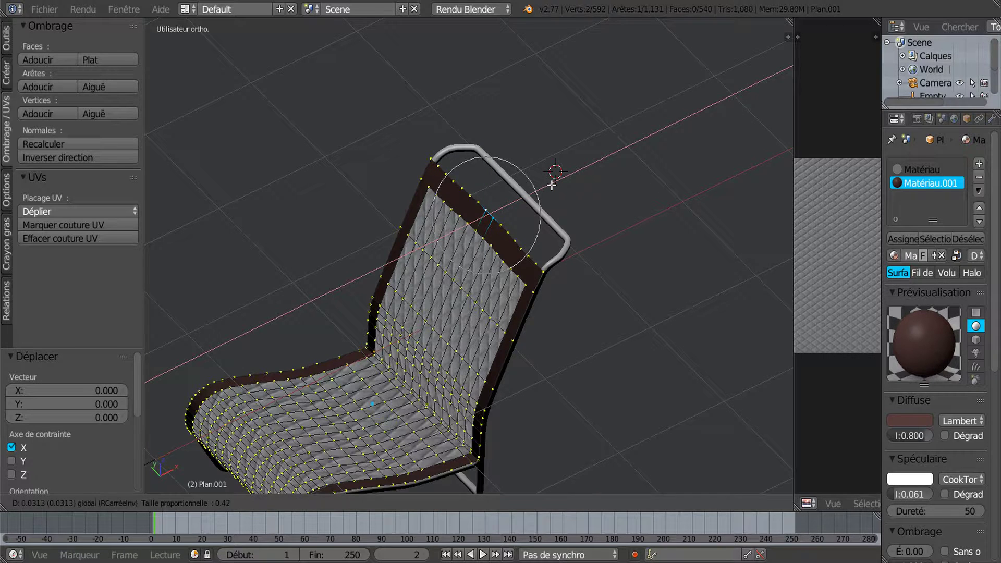
{"action": "scroll", "coordinate": [552, 185], "scroll_direction": "down", "scroll_amount": 2}
{"action": "left_click_drag", "start_coordinate": [552, 185], "coordinate": [568, 180]}
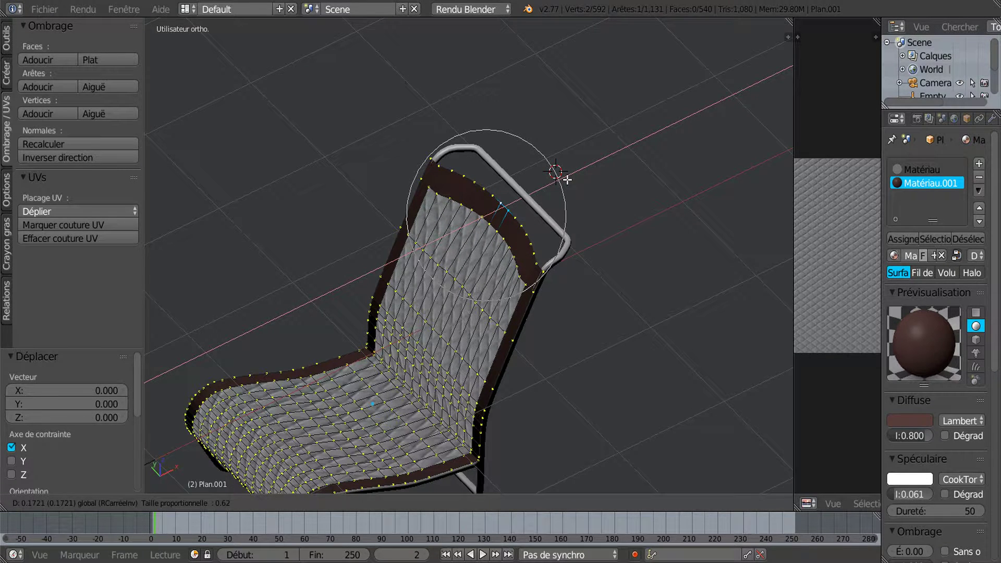
{"action": "left_click_drag", "start_coordinate": [568, 179], "coordinate": [568, 183]}
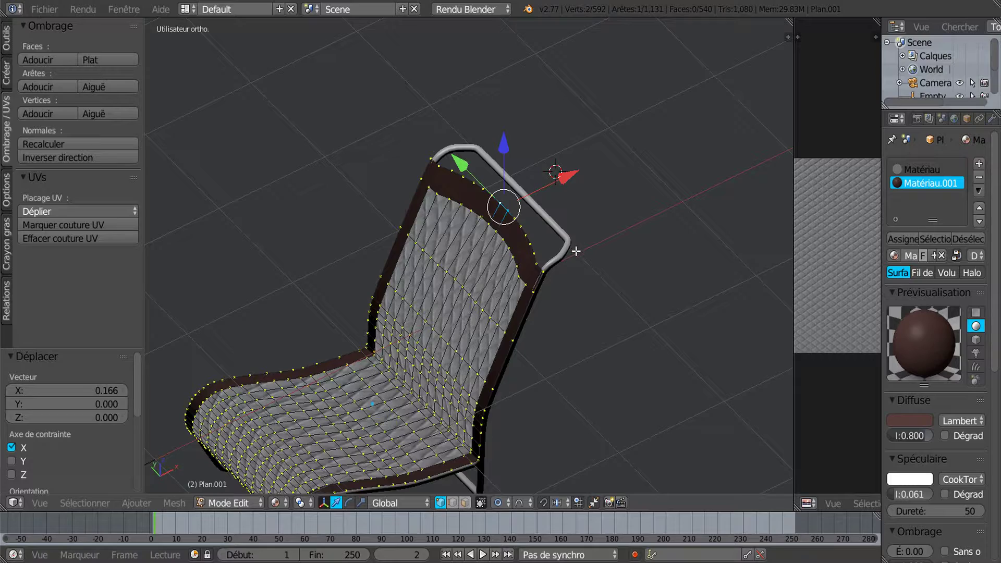
Switch to object mode to inspect the curved backrest, and enable proportional editing for objects.
{"action": "middle_click_drag", "start_coordinate": [570, 280], "coordinate": [548, 300]}
{"action": "key", "text": "Tab"}
{"action": "mouse_move", "coordinate": [593, 337]}
{"action": "middle_mouse_down"}
{"action": "mouse_move", "coordinate": [571, 276]}
{"action": "mouse_move", "coordinate": [579, 330]}
{"action": "mouse_move", "coordinate": [633, 330]}
{"action": "mouse_move", "coordinate": [577, 328]}
{"action": "middle_mouse_up"}
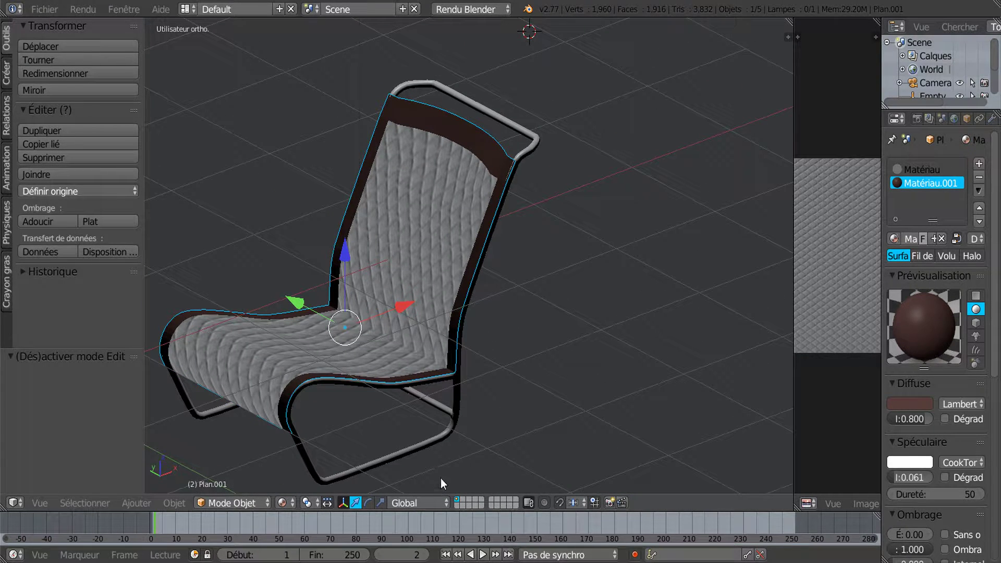
{"action": "left_click", "coordinate": [559, 501]}
{"action": "left_click", "coordinate": [544, 503]}
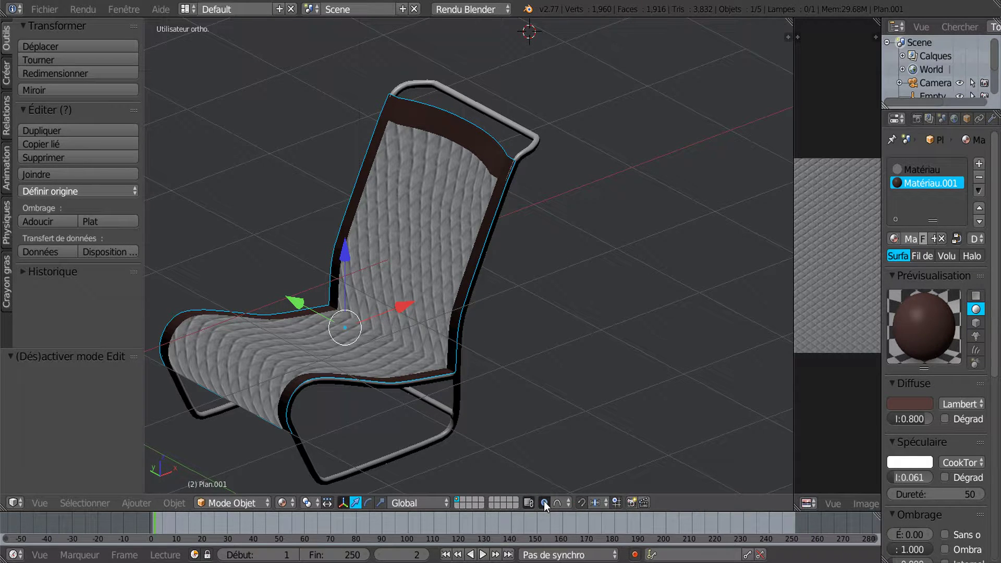
{"action": "left_click", "coordinate": [560, 501]}
Undo the upper-edge move in edit mode and try pulling the vertices along X with the Linéaire falloff.
{"action": "key", "text": "Tab"}
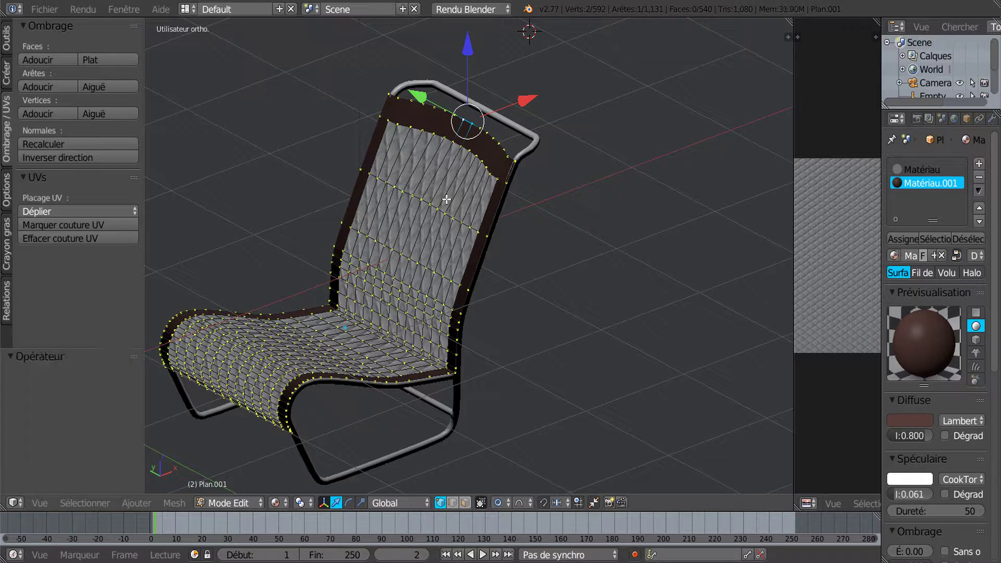
{"action": "key", "text": "ctrl+z"}
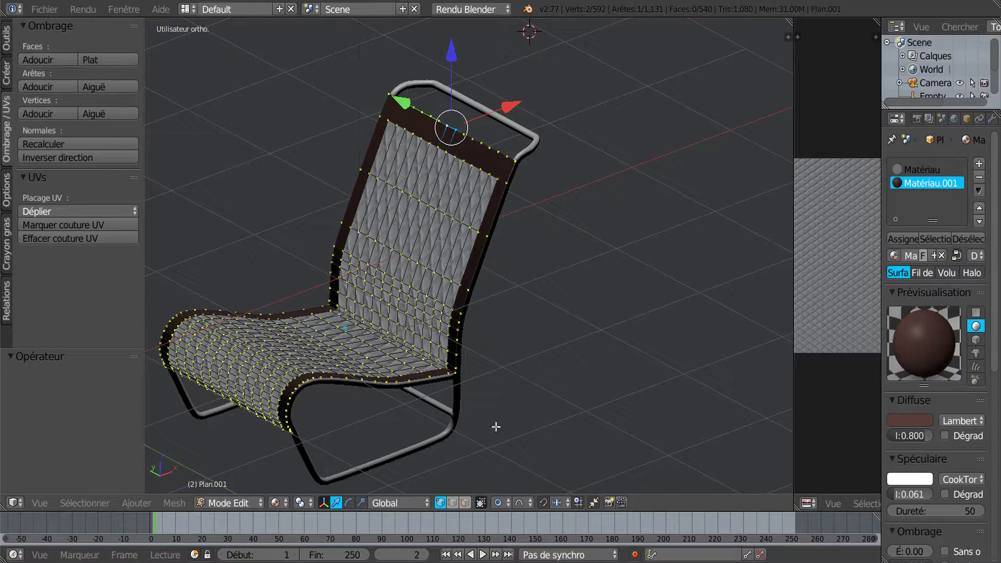
{"action": "left_click", "coordinate": [520, 503]}
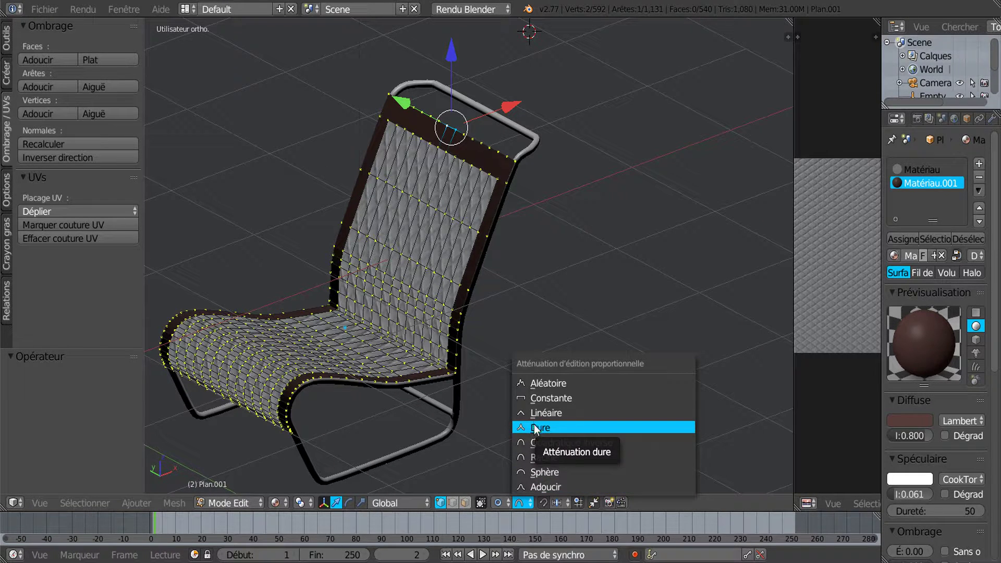
{"action": "left_click", "coordinate": [537, 413]}
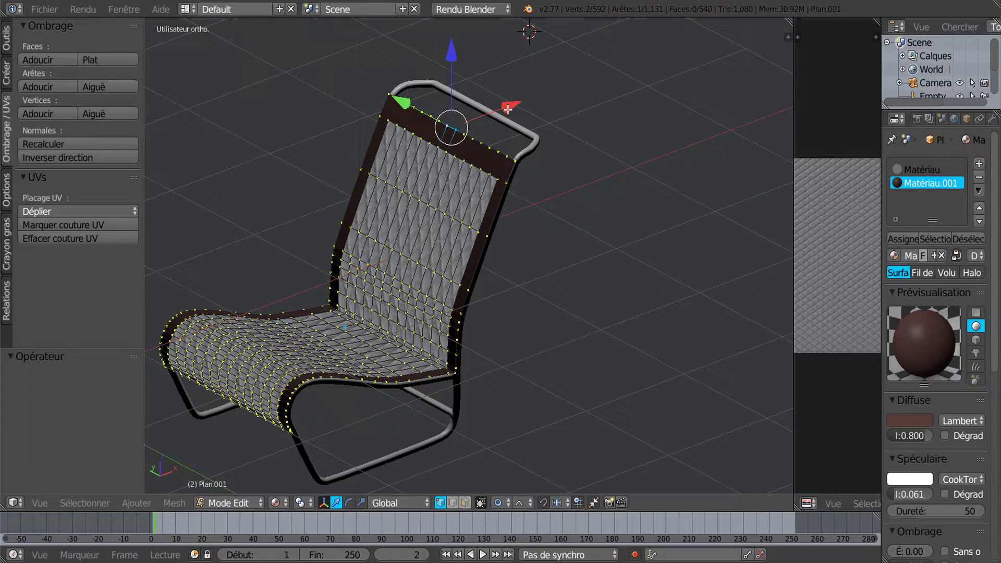
{"action": "key", "text": "g"}
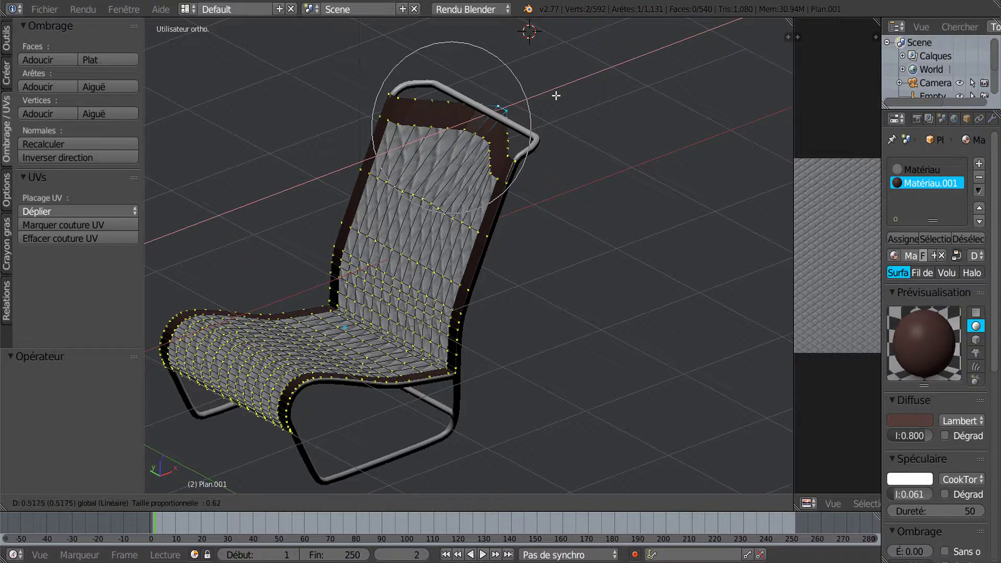
{"action": "left_click", "coordinate": [516, 120]}
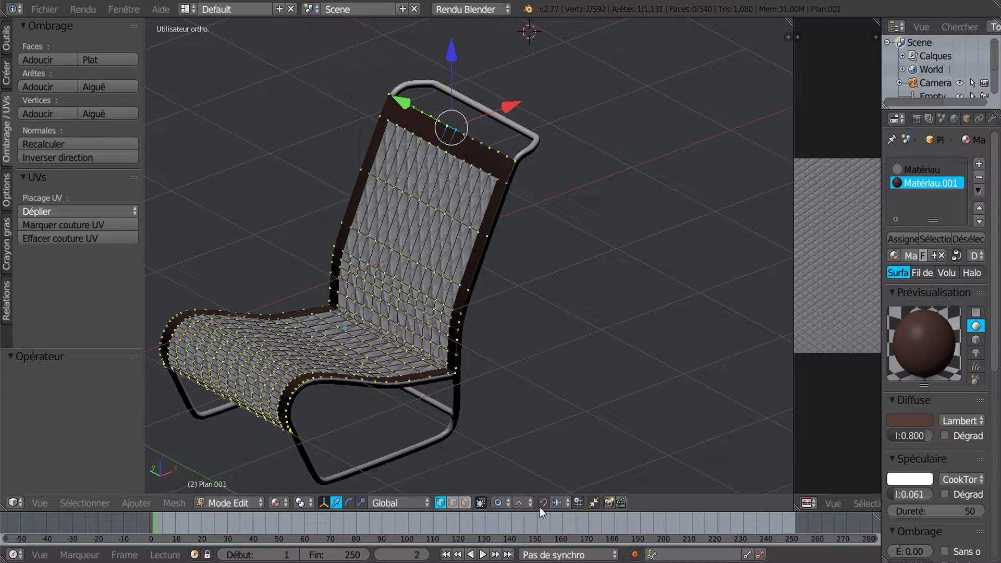
Try pulling the upper-edge vertices along X with the Dure falloff, and undo the move.
{"action": "left_click", "coordinate": [526, 504]}
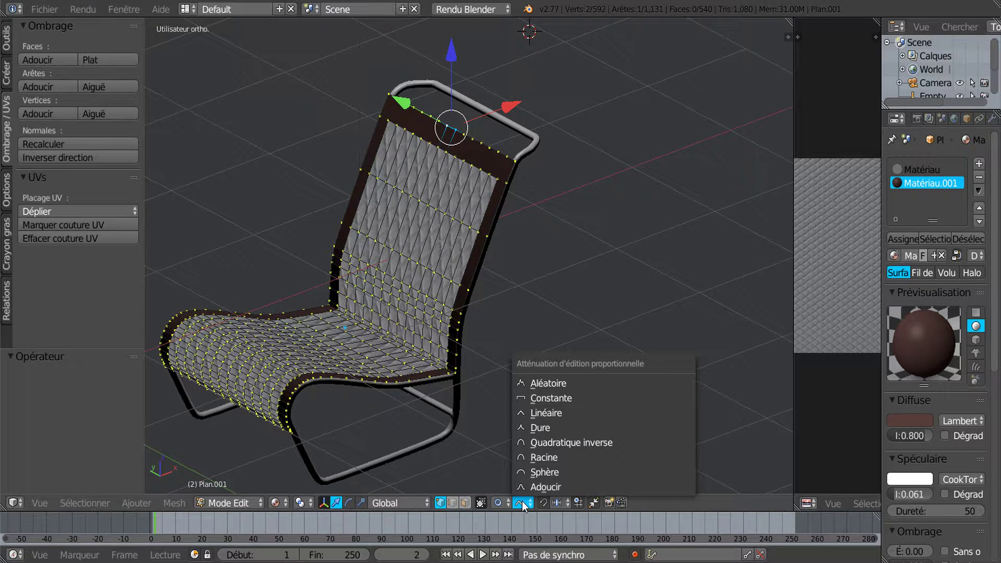
{"action": "left_click", "coordinate": [538, 428]}
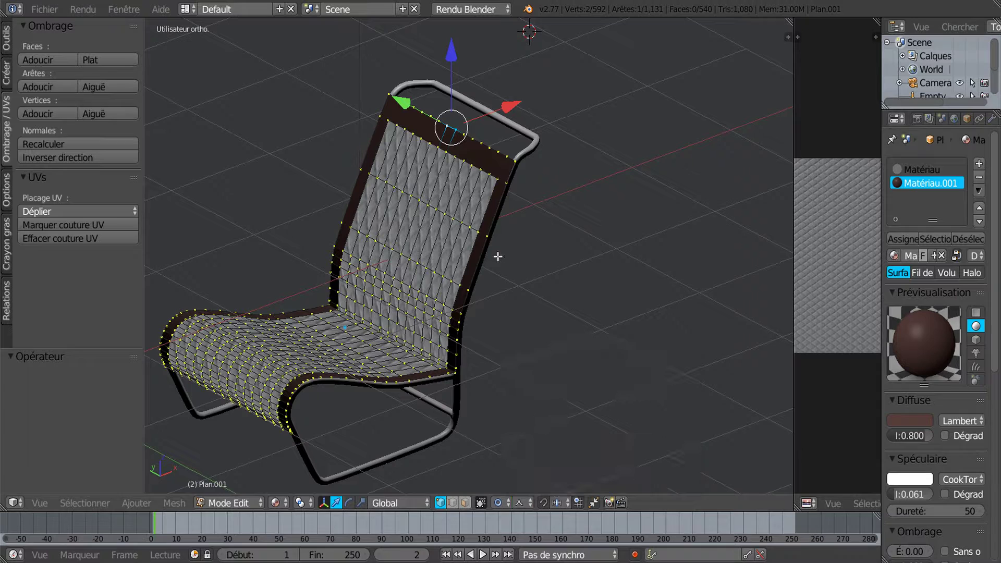
{"action": "left_click_drag", "start_coordinate": [510, 103], "coordinate": [557, 81]}
{"action": "key", "text": "ctrl+z"}
Try moving the upper-edge vertices along X with the Constante falloff, and undo the move.
{"action": "left_click", "coordinate": [521, 503]}
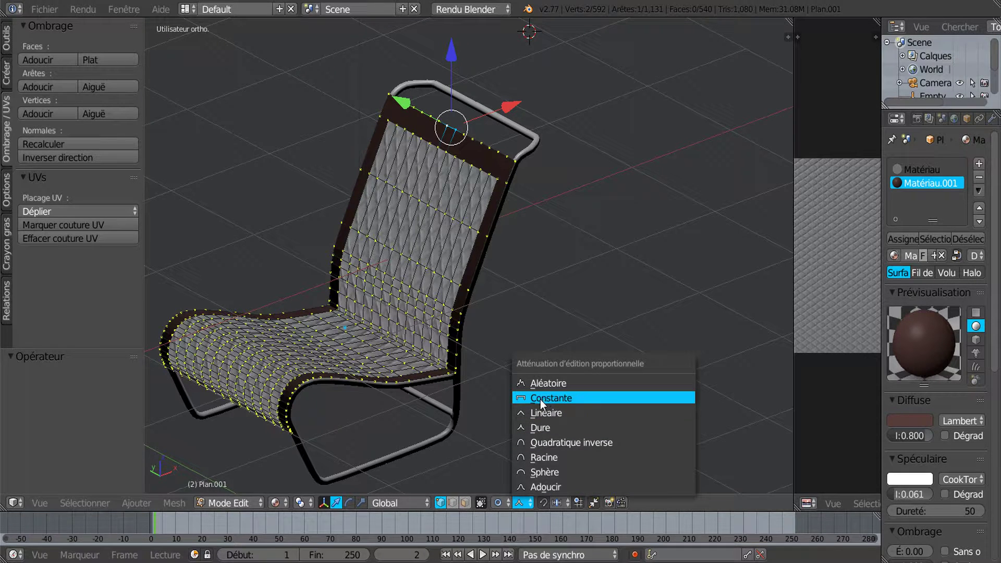
{"action": "left_click", "coordinate": [548, 399]}
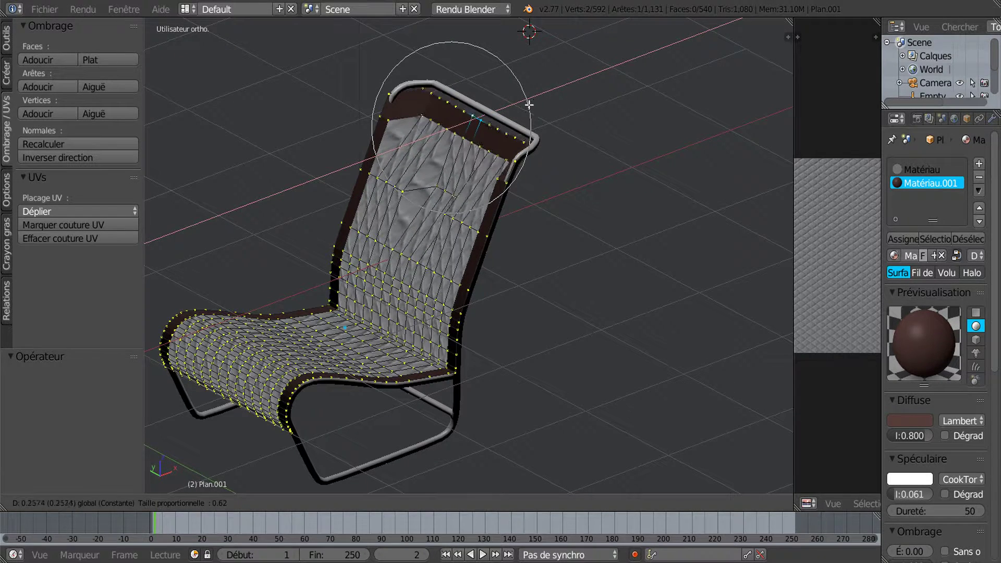
{"action": "left_click", "coordinate": [528, 108]}
{"action": "key", "text": "ctrl+z"}
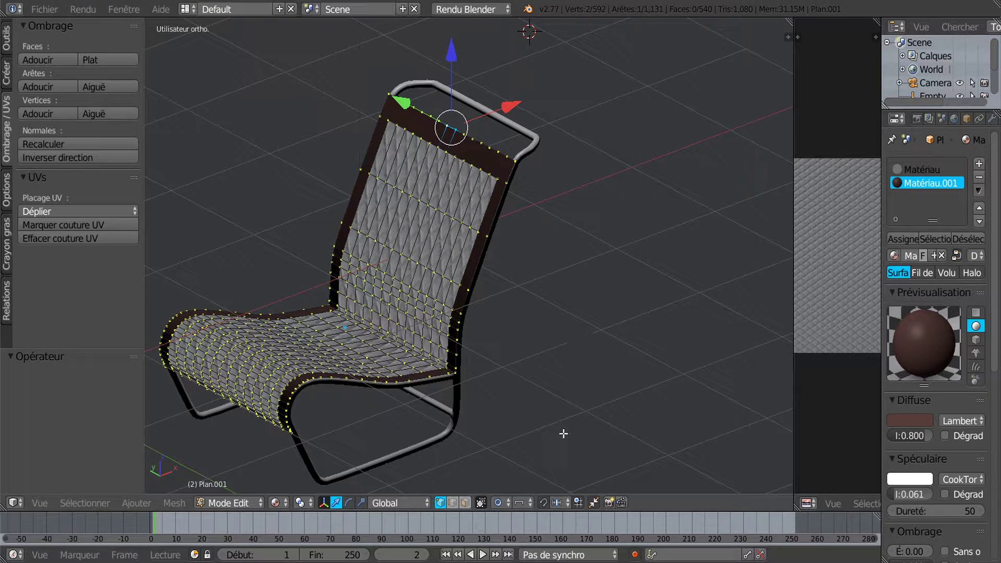
Set the falloff to Sphère and move the two upper-edge vertices about 0.124 along X.
{"action": "left_click", "coordinate": [522, 503]}
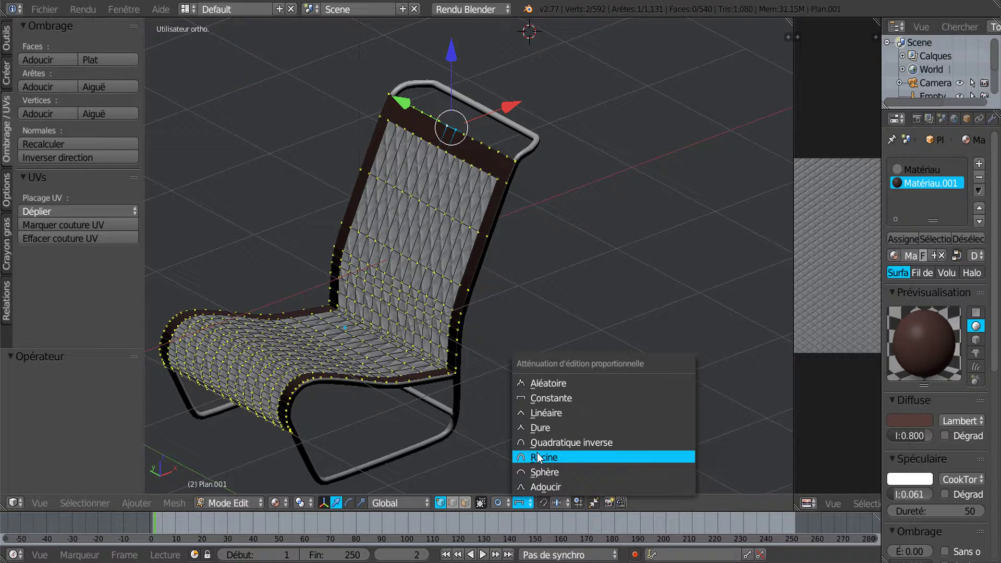
{"action": "left_click", "coordinate": [542, 473]}
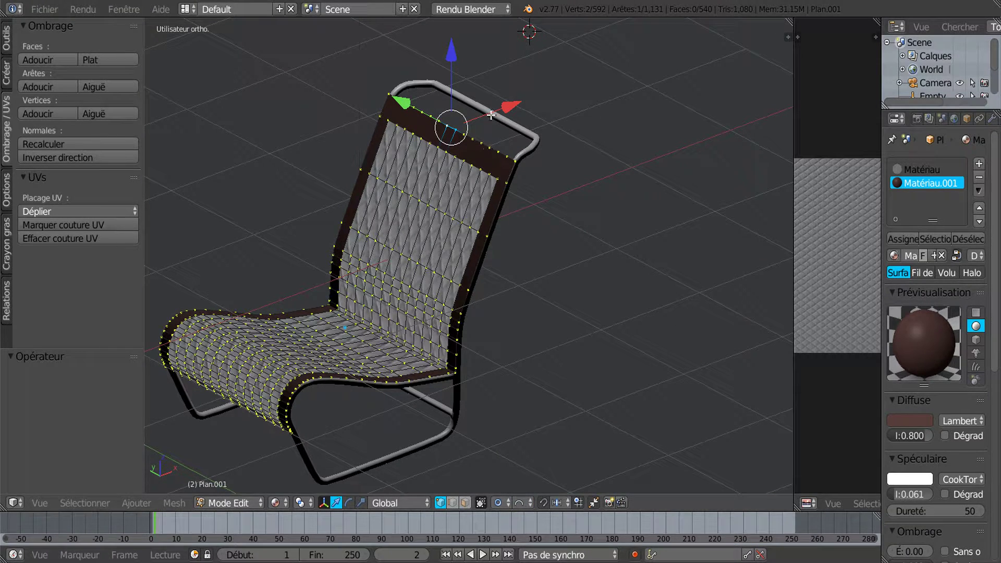
{"action": "left_click_drag", "start_coordinate": [507, 106], "coordinate": [528, 136]}
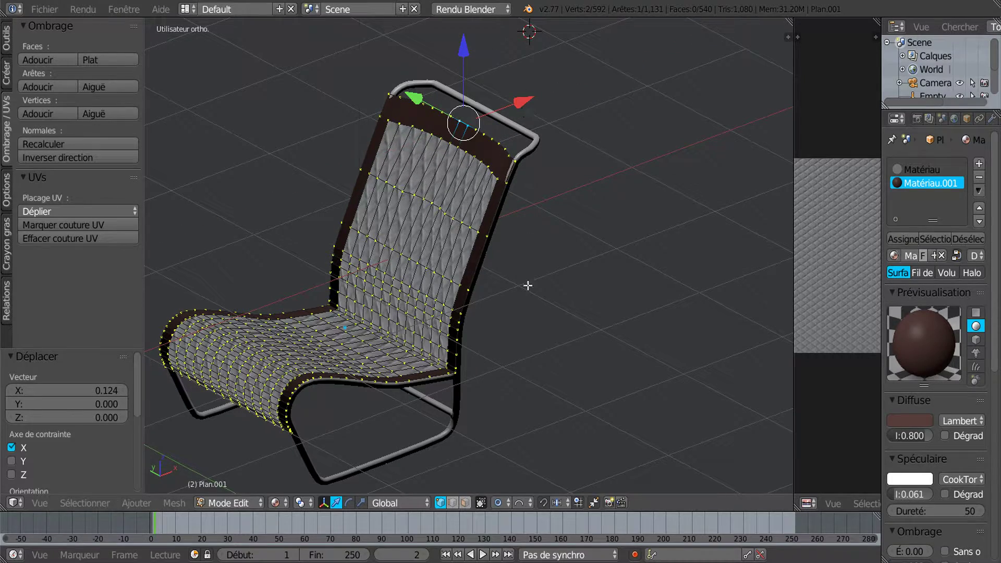
{"action": "middle_click_drag", "start_coordinate": [539, 283], "coordinate": [557, 313]}
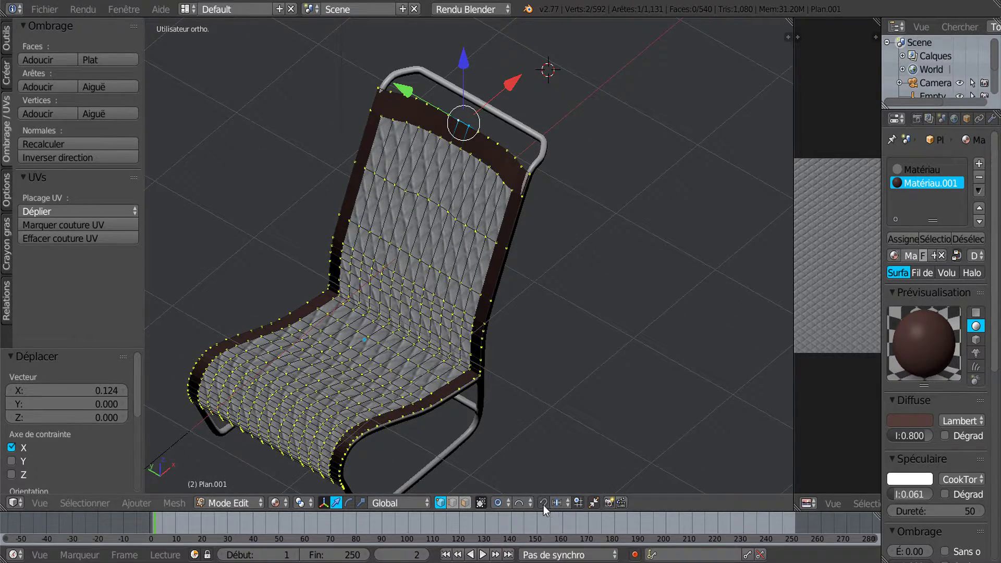
Change the falloff to Adoucir and move the upper-edge vertices about 0.035 further along X.
{"action": "left_click", "coordinate": [519, 502]}
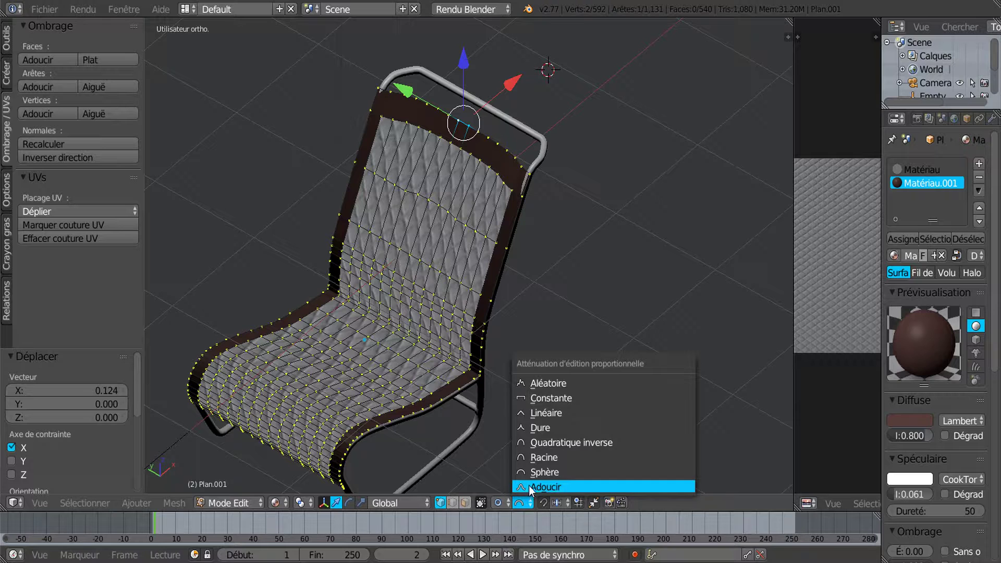
{"action": "left_click", "coordinate": [529, 486]}
{"action": "key", "text": "g"}
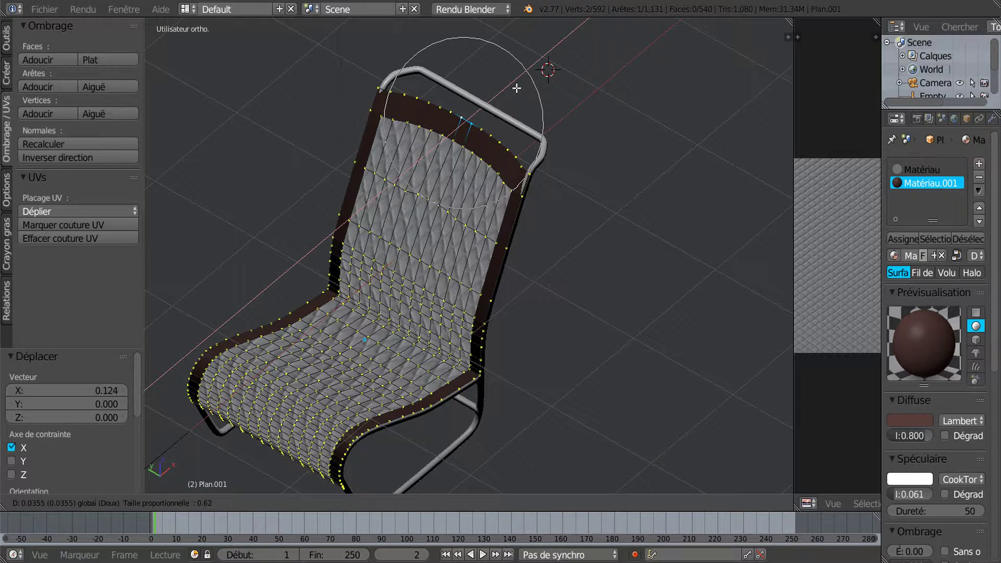
{"action": "left_click", "coordinate": [534, 93]}
{"action": "middle_click_drag", "start_coordinate": [534, 94], "coordinate": [543, 233]}
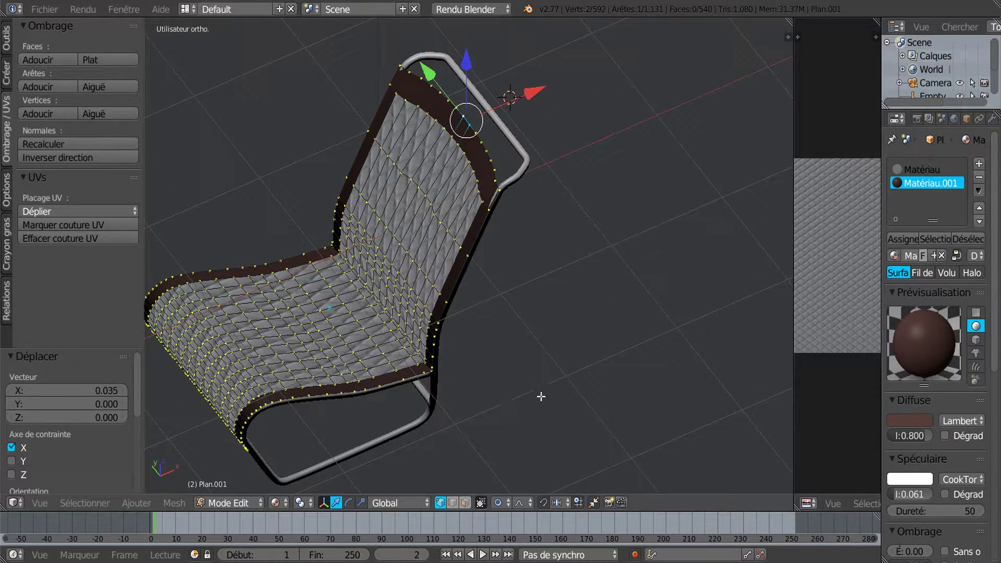
{"action": "middle_click_drag", "start_coordinate": [527, 440], "coordinate": [534, 378], "text": "shift"}
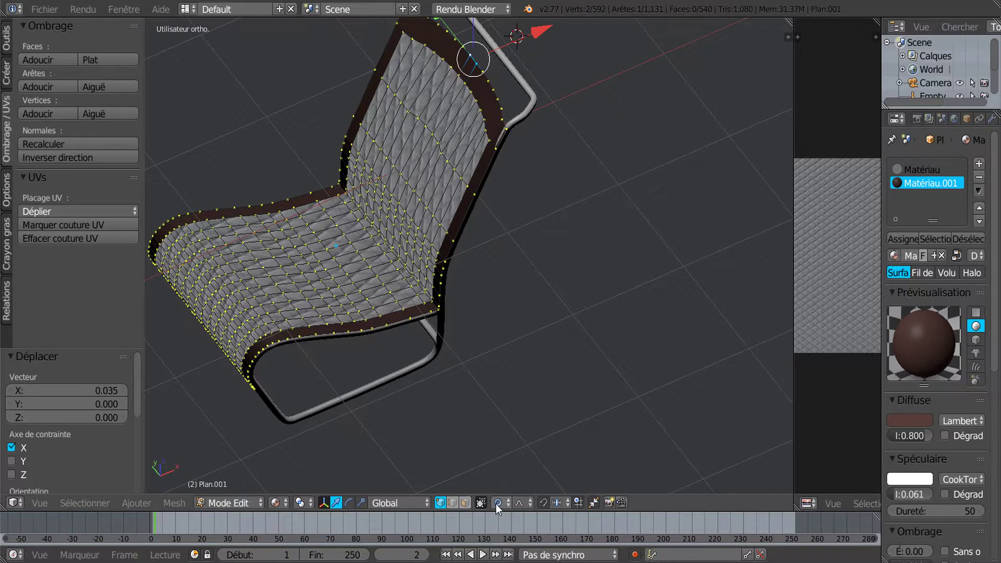
Turn off proportional editing and leave Edit mode with the whole seat mesh selected.
{"action": "left_click", "coordinate": [497, 503]}
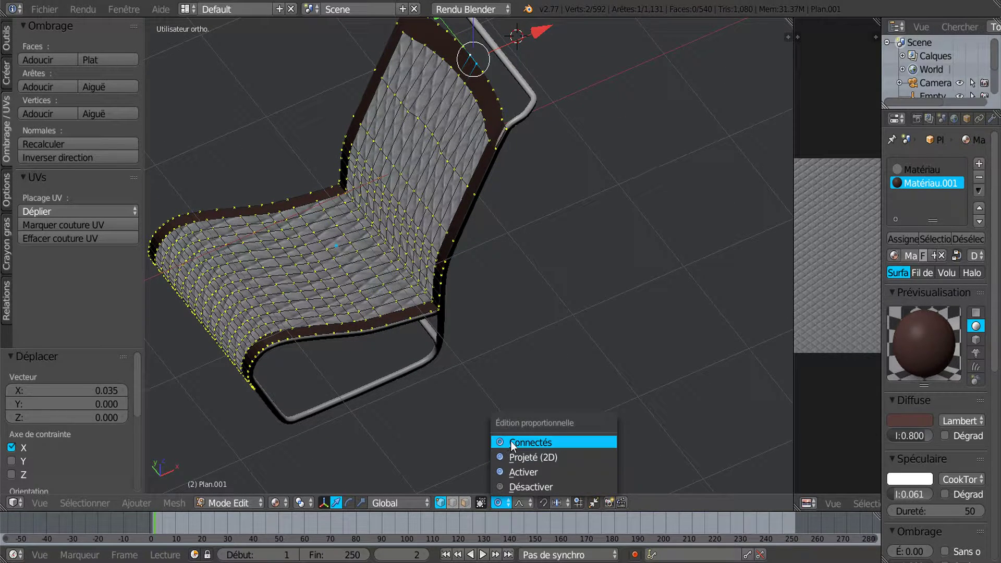
{"action": "left_click", "coordinate": [532, 487]}
{"action": "middle_click_drag", "start_coordinate": [568, 213], "coordinate": [544, 302]}
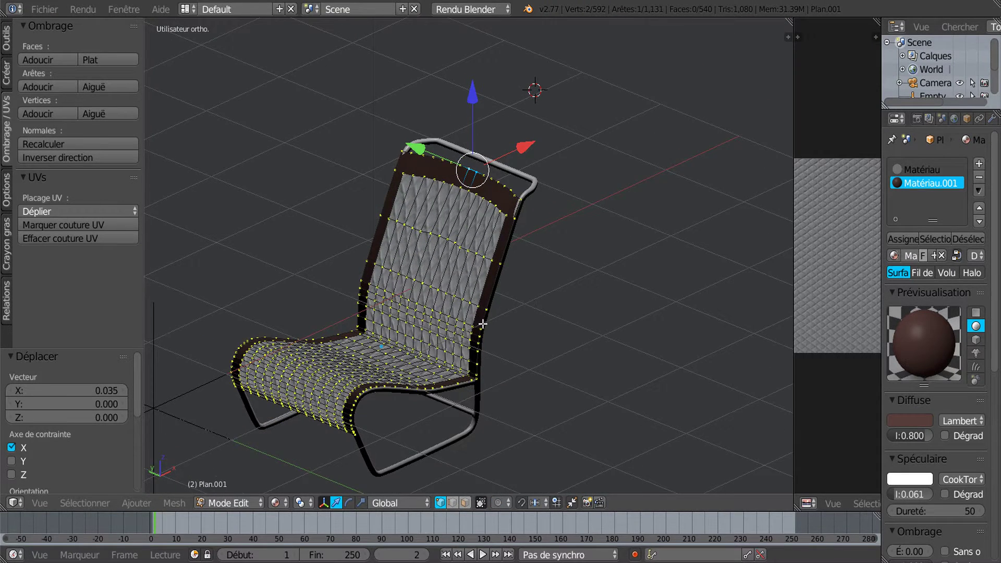
{"action": "middle_click_drag", "start_coordinate": [483, 324], "coordinate": [415, 357]}
{"action": "middle_click_drag", "start_coordinate": [409, 280], "coordinate": [514, 270]}
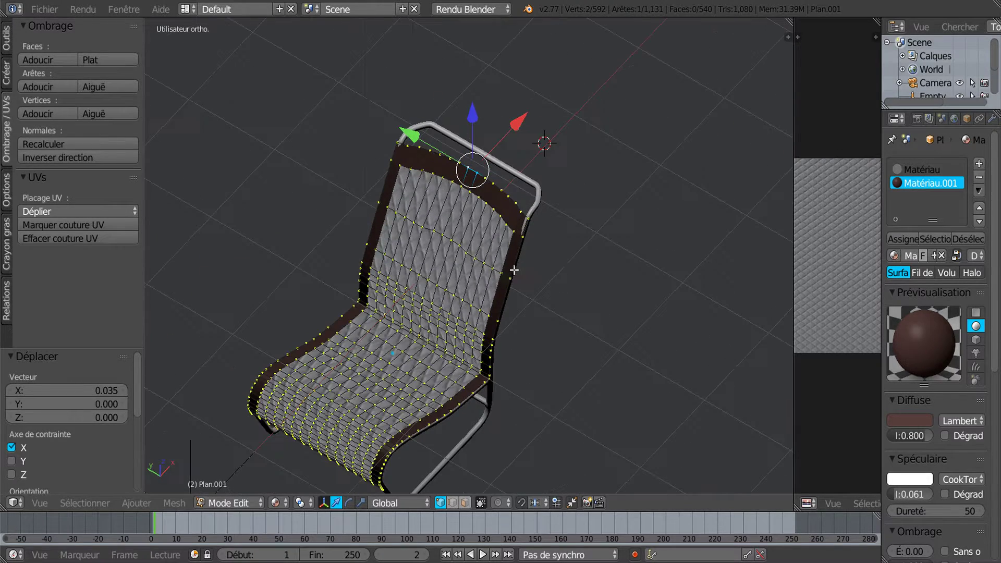
{"action": "mouse_move", "coordinate": [588, 307]}
{"action": "middle_mouse_down"}
{"action": "mouse_move", "coordinate": [527, 328]}
{"action": "mouse_move", "coordinate": [521, 309]}
{"action": "mouse_move", "coordinate": [584, 291]}
{"action": "middle_mouse_up"}
{"action": "key", "text": "a"}
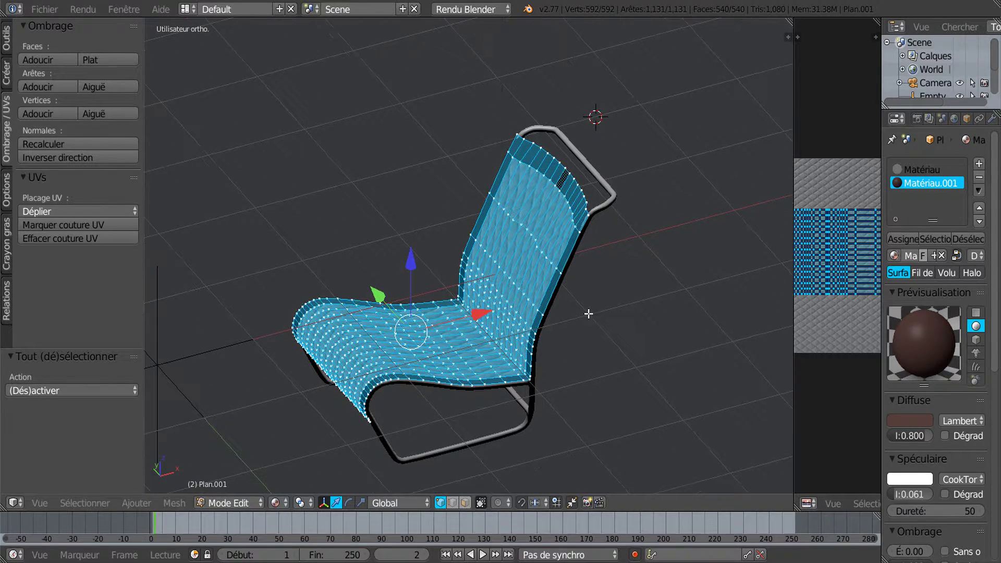
{"action": "key", "text": "Tab"}
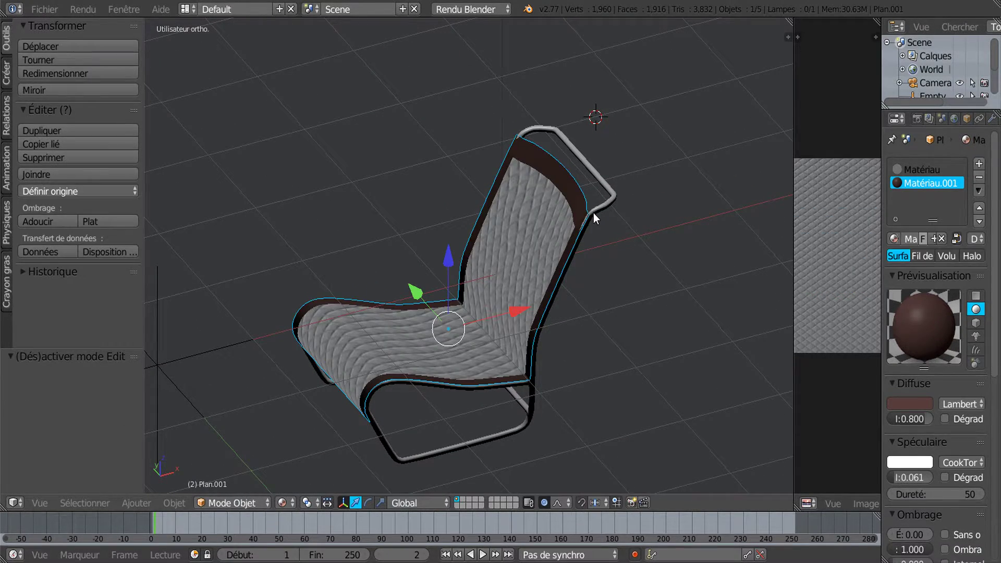
Hide the chair's tubular frame so that only the seat-and-backrest surface is shown.
{"action": "right_click", "coordinate": [594, 212]}
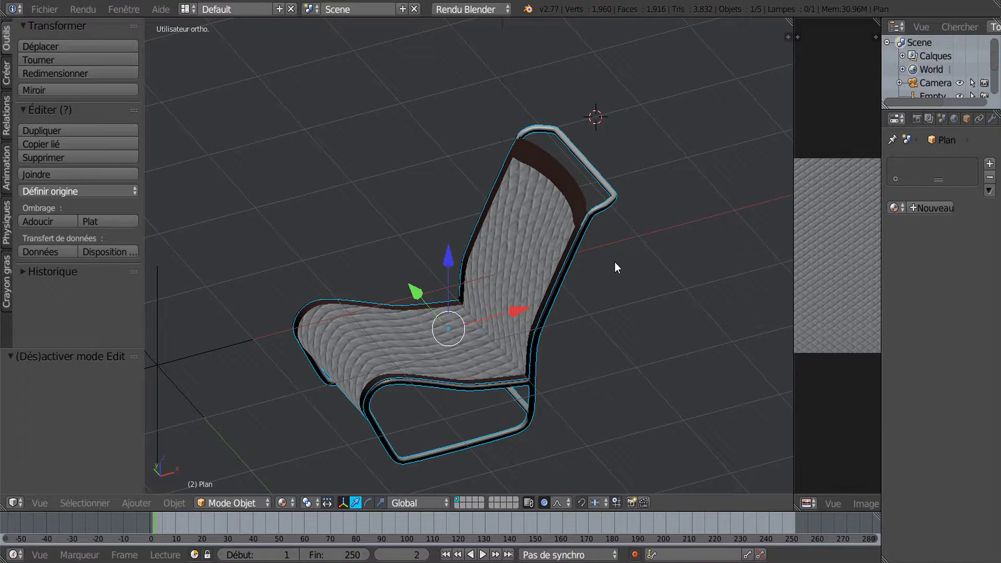
{"action": "key", "text": "h"}
{"action": "middle_click_drag", "start_coordinate": [615, 262], "coordinate": [547, 289]}
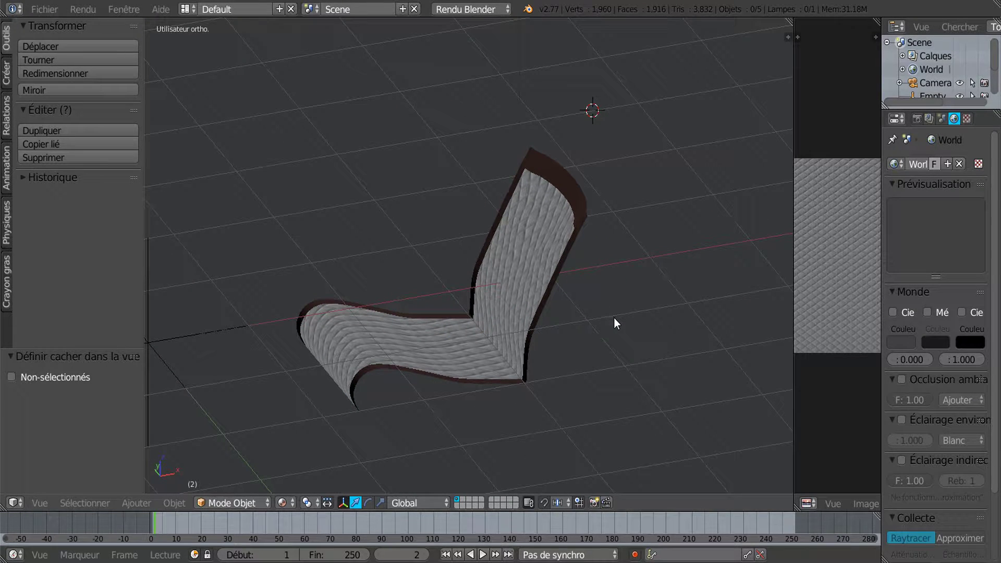
Select the seat-and-backrest surface and display its side profile in the orthographic front view.
{"action": "key", "text": "KP_1"}
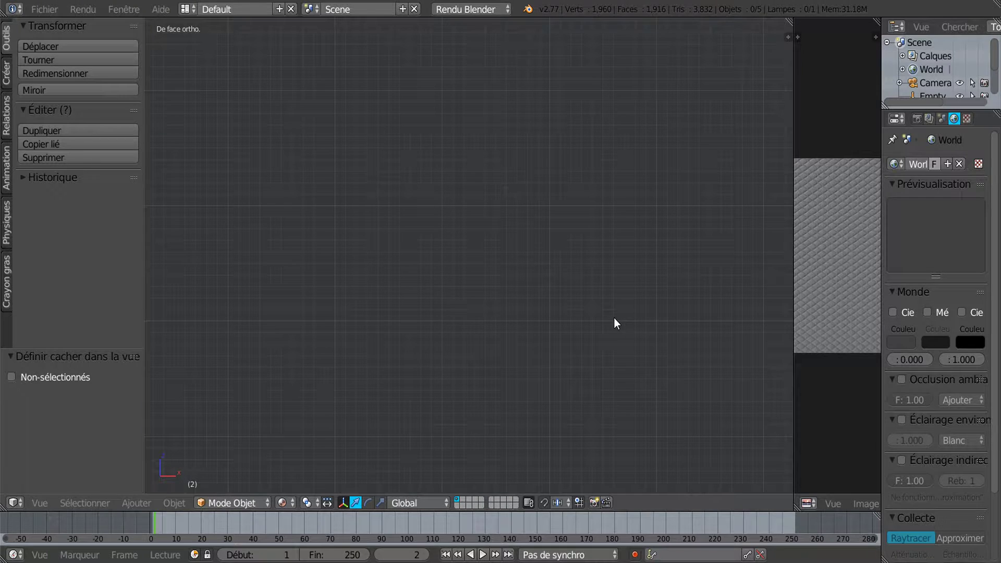
{"action": "middle_click_drag", "start_coordinate": [396, 201], "coordinate": [478, 282]}
{"action": "right_click", "coordinate": [461, 244]}
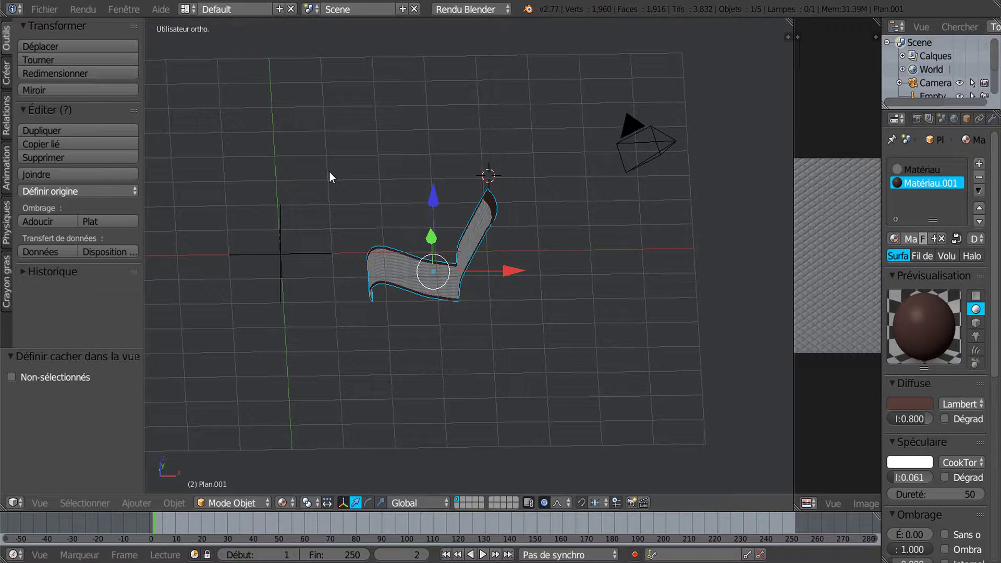
{"action": "key", "text": "KP_1"}
{"action": "scroll", "coordinate": [330, 171], "scroll_direction": "up", "scroll_amount": 4}
{"action": "middle_click_drag", "start_coordinate": [333, 173], "coordinate": [481, 196], "text": "shift"}
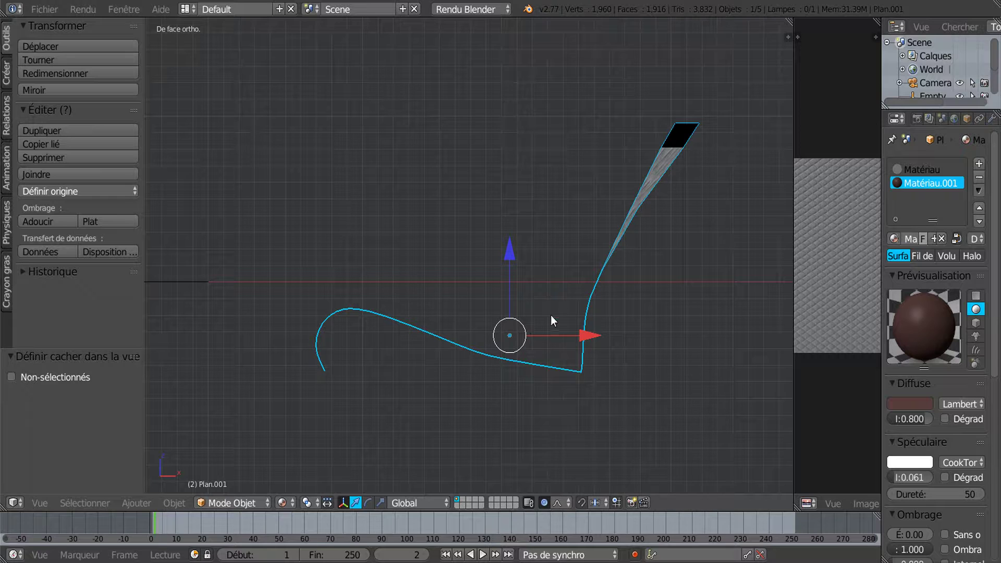
{"action": "middle_click_drag", "start_coordinate": [684, 271], "coordinate": [615, 270]}
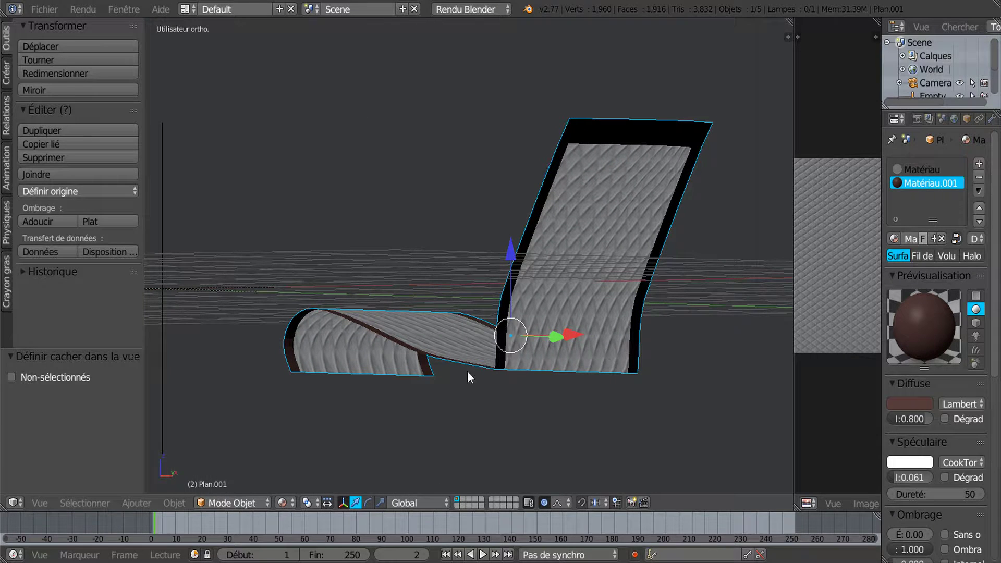
{"action": "middle_click_drag", "start_coordinate": [622, 344], "coordinate": [630, 187]}
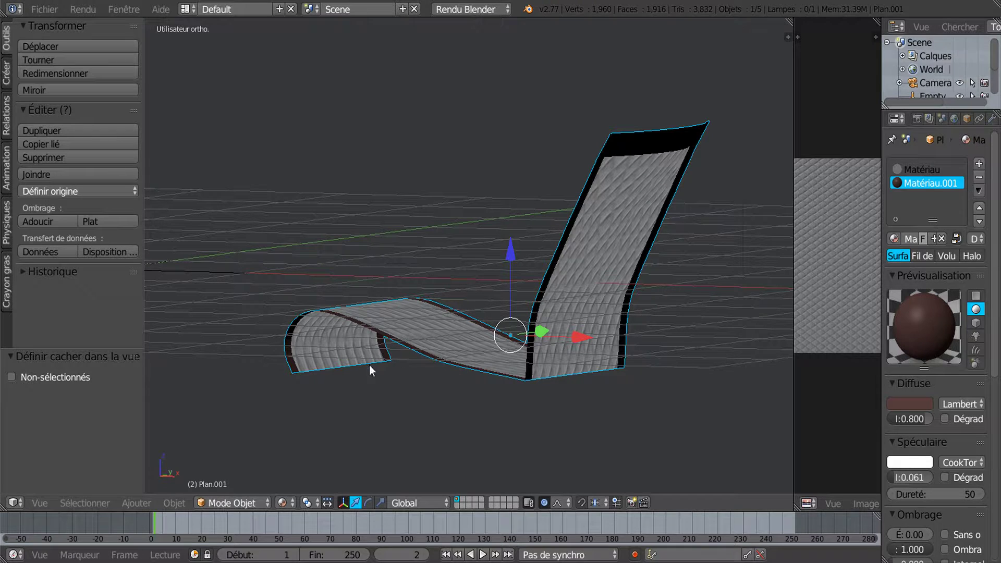
{"action": "key", "text": "KP_7"}
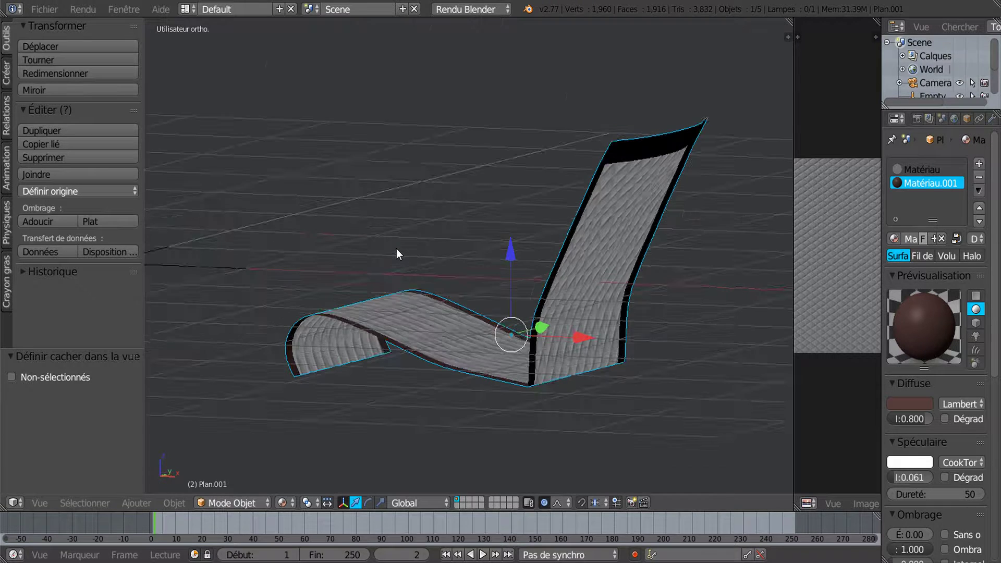
{"action": "key", "text": "KP_1"}
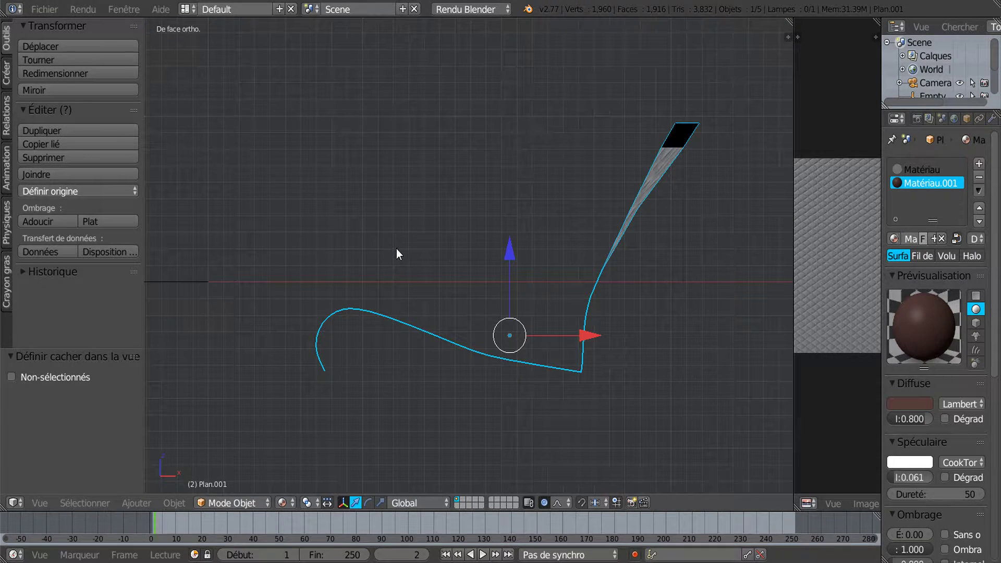
{"action": "middle_click_drag", "start_coordinate": [411, 252], "coordinate": [402, 215], "text": "shift"}
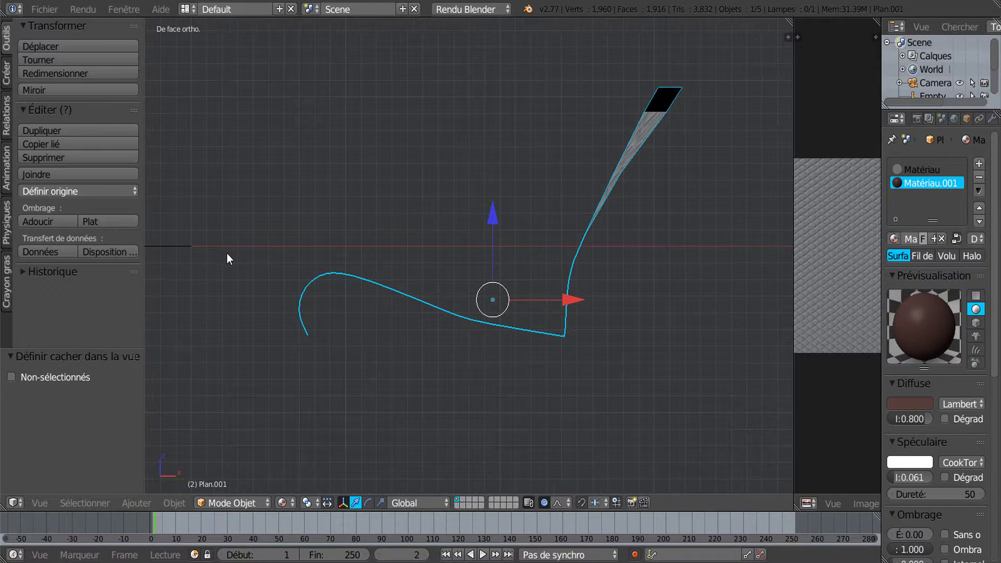
Solidify all faces of the seat-and-backrest mesh with a thickness of -0.0540.
{"action": "left_click", "coordinate": [174, 503]}
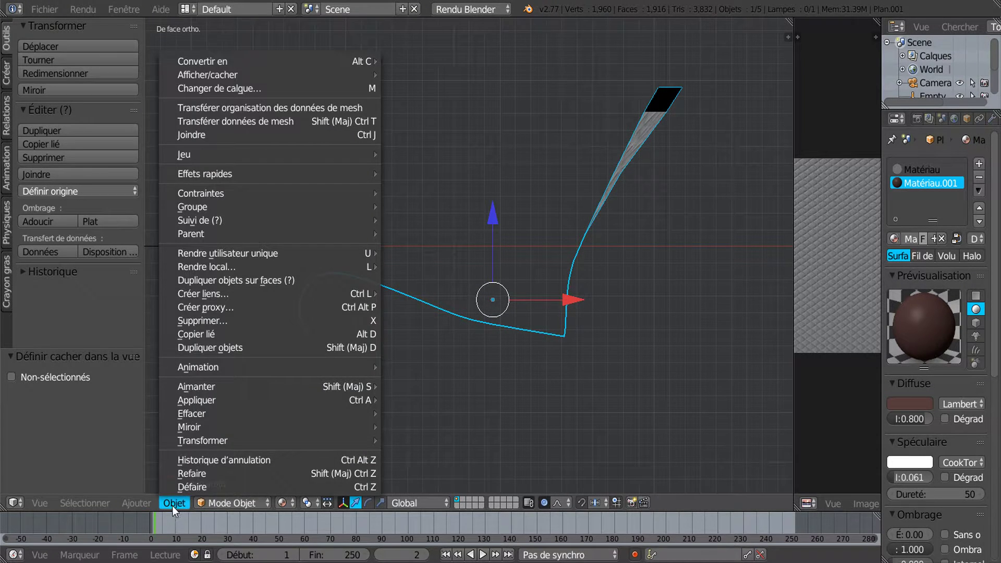
{"action": "key", "text": "Tab"}
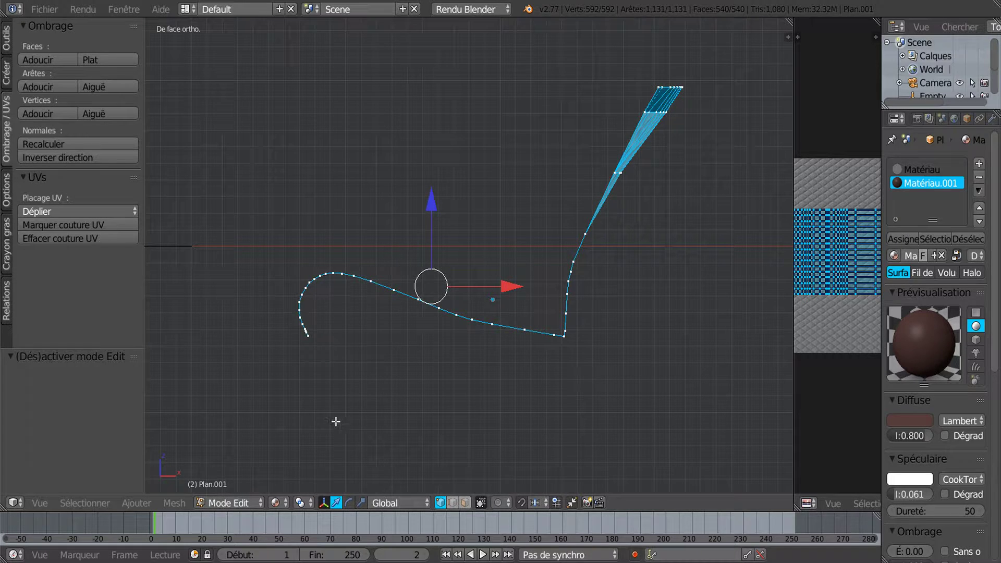
{"action": "key", "text": "a"}
{"action": "key", "text": "a"}
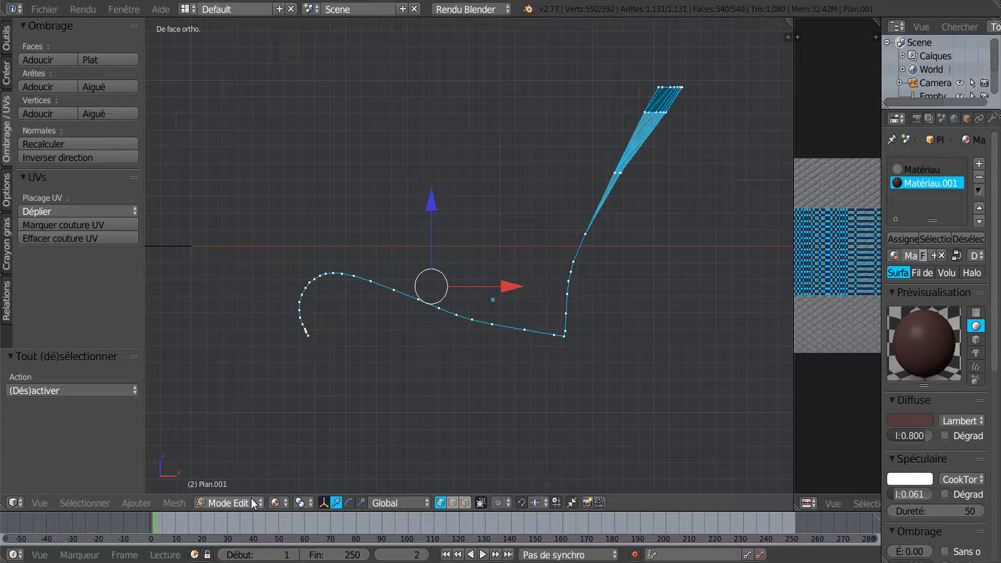
{"action": "left_click", "coordinate": [174, 503]}
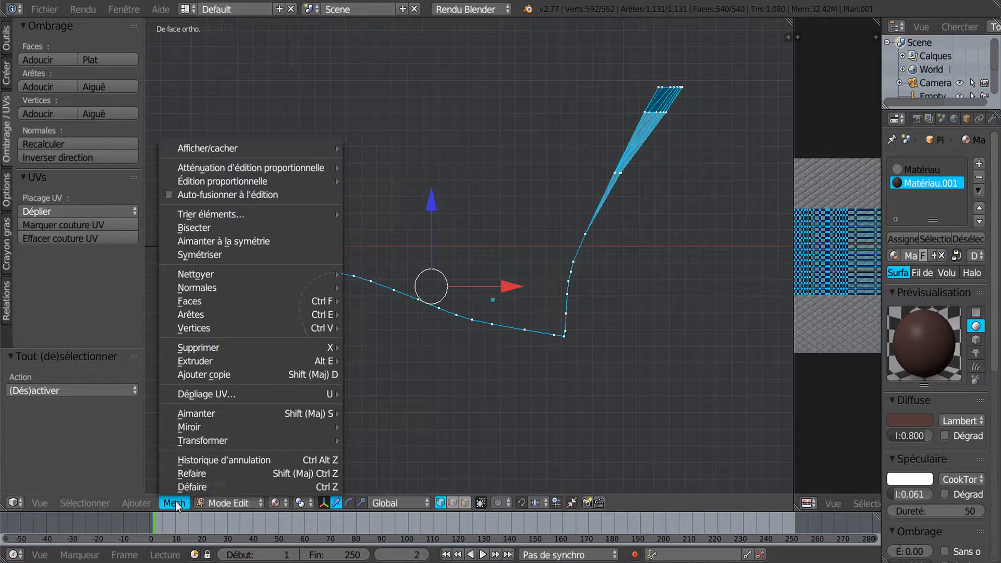
{"action": "mouse_move", "coordinate": [201, 323]}
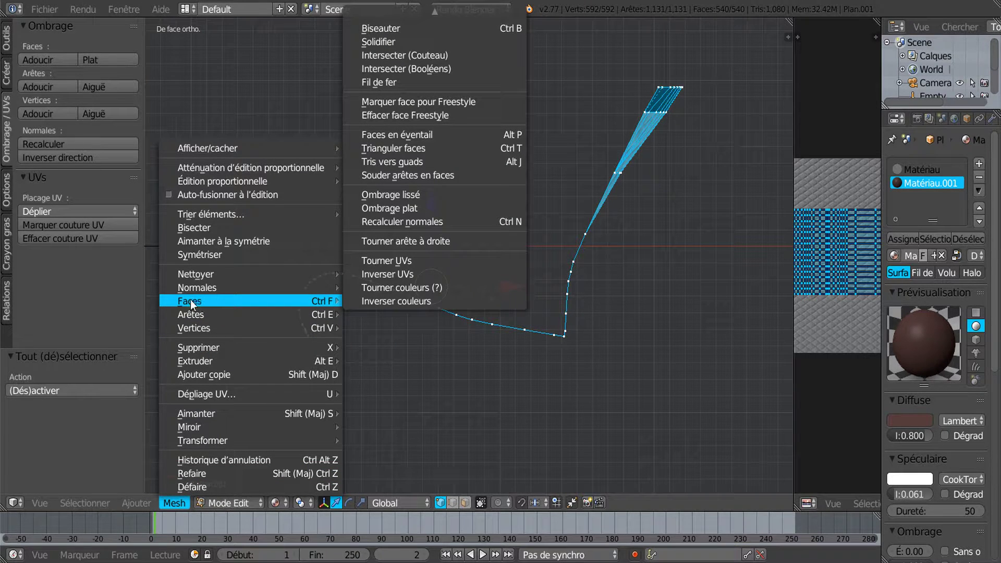
{"action": "left_click", "coordinate": [391, 42]}
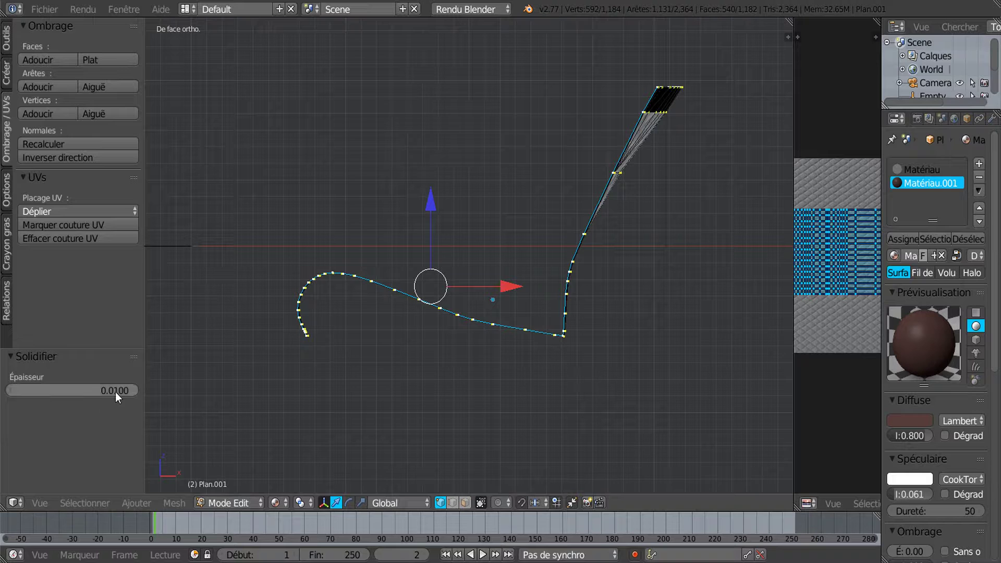
{"action": "left_click_drag", "start_coordinate": [134, 391], "coordinate": [71, 390]}
{"action": "left_click", "coordinate": [133, 390]}
{"action": "left_click", "coordinate": [133, 390]}
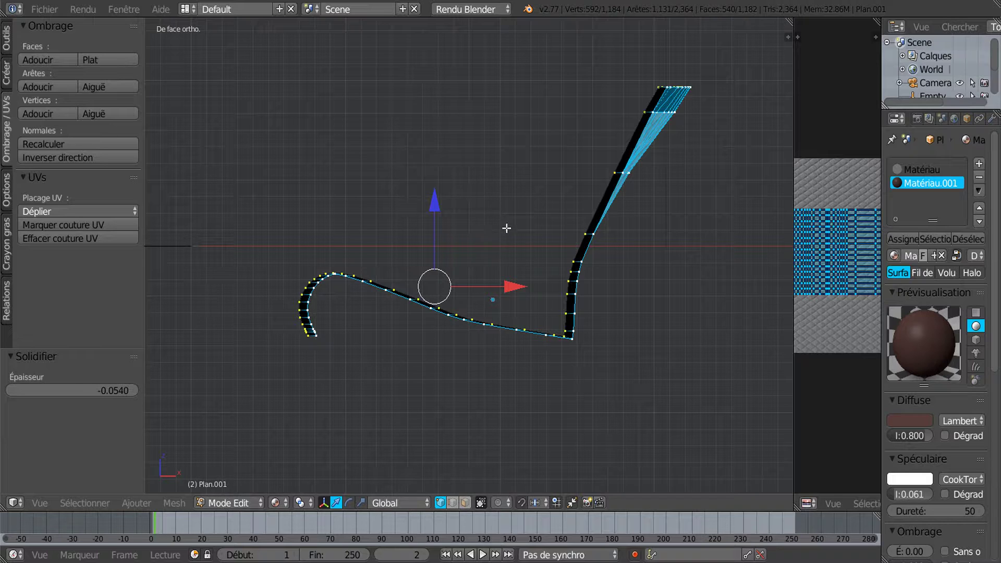
Move the solidified shell's selected vertices -0.028 along Z, slightly back along X, and 0.014 up along Z.
{"action": "left_click_drag", "start_coordinate": [435, 203], "coordinate": [436, 208]}
{"action": "scroll", "coordinate": [369, 339], "scroll_direction": "up", "scroll_amount": 2}
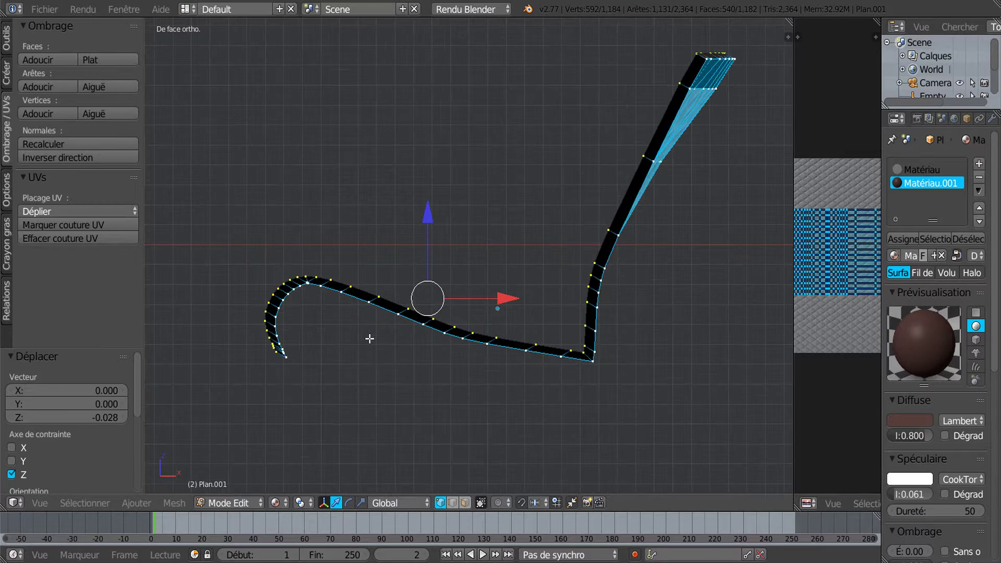
{"action": "scroll", "coordinate": [493, 215], "scroll_direction": "down", "scroll_amount": 1}
{"action": "middle_click_drag", "start_coordinate": [495, 232], "coordinate": [489, 237]}
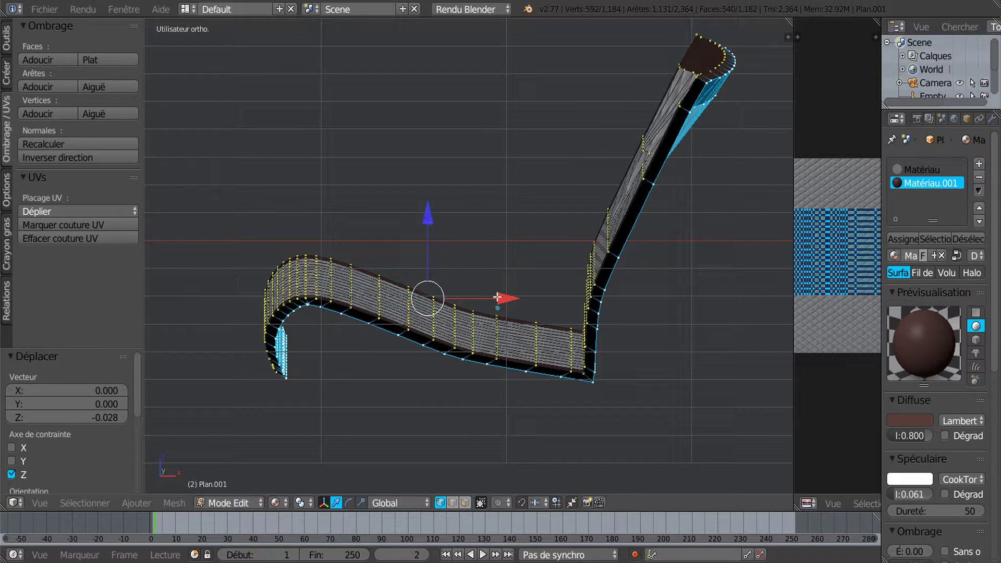
{"action": "left_click_drag", "start_coordinate": [503, 297], "coordinate": [498, 296]}
{"action": "left_click_drag", "start_coordinate": [423, 216], "coordinate": [424, 214]}
Show the curl at the seat's front end up close in the front view, in wireframe shading.
{"action": "middle_click_drag", "start_coordinate": [423, 391], "coordinate": [461, 371]}
{"action": "key", "text": "KP_1"}
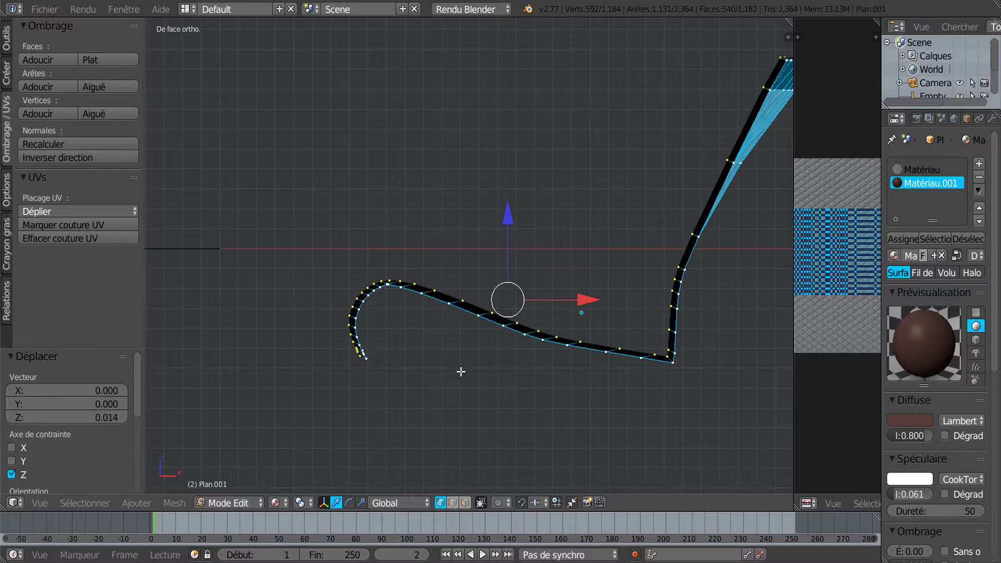
{"action": "scroll", "coordinate": [351, 396], "scroll_direction": "up", "scroll_amount": 1}
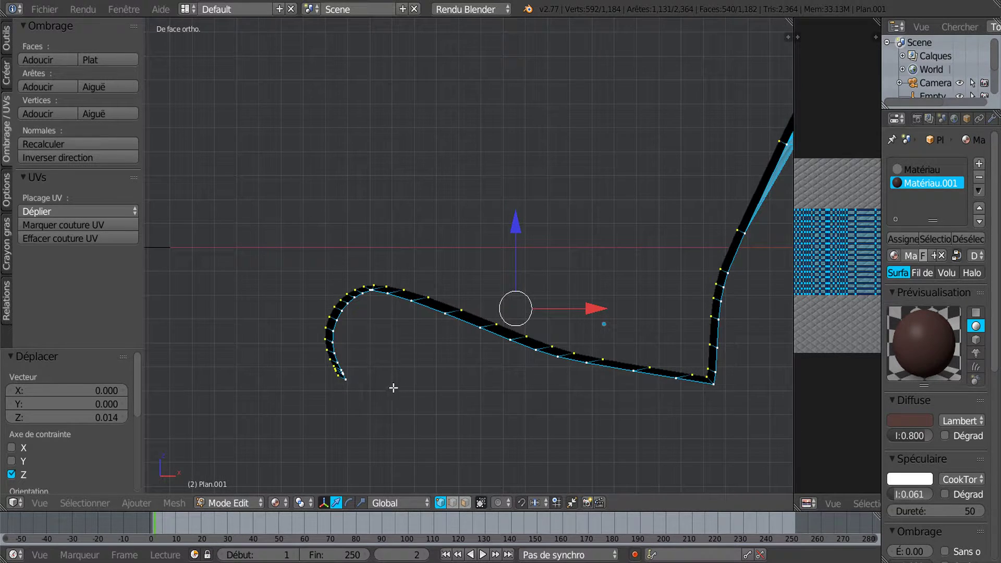
{"action": "middle_click_drag", "start_coordinate": [393, 387], "coordinate": [523, 360], "text": "shift"}
{"action": "scroll", "coordinate": [493, 350], "scroll_direction": "up", "scroll_amount": 2}
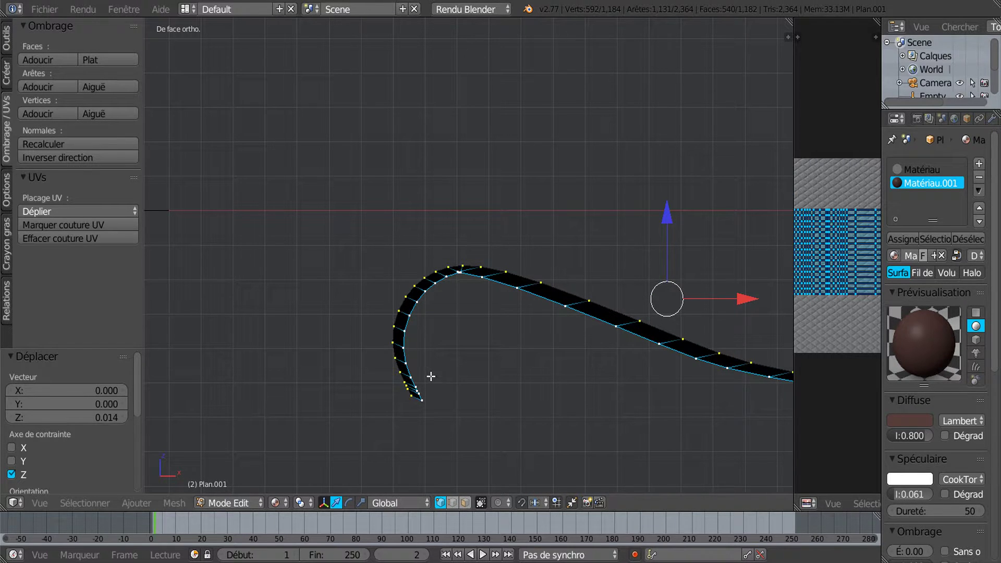
{"action": "key", "text": "z"}
Try selecting only the inner vertices of the seat's front curl and scaling them to about 0.923.
{"action": "key", "text": "c"}
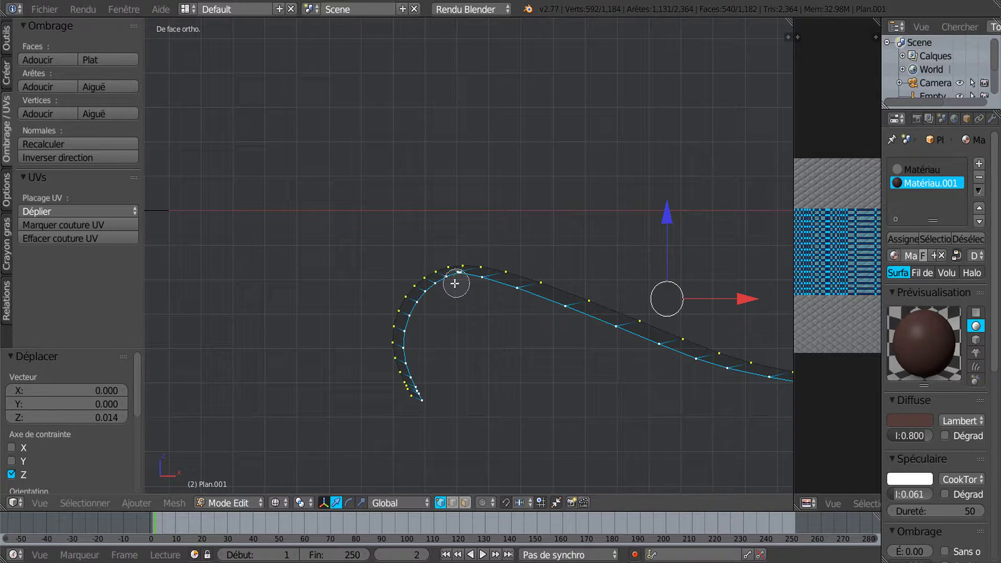
{"action": "key", "text": "Escape"}
{"action": "key", "text": "a"}
{"action": "key", "text": "c"}
{"action": "mouse_move", "coordinate": [459, 283]}
{"action": "left_mouse_down"}
{"action": "mouse_move", "coordinate": [459, 272]}
{"action": "mouse_move", "coordinate": [419, 310]}
{"action": "mouse_move", "coordinate": [423, 392]}
{"action": "mouse_move", "coordinate": [416, 329]}
{"action": "left_mouse_up"}
{"action": "key", "text": "Escape"}
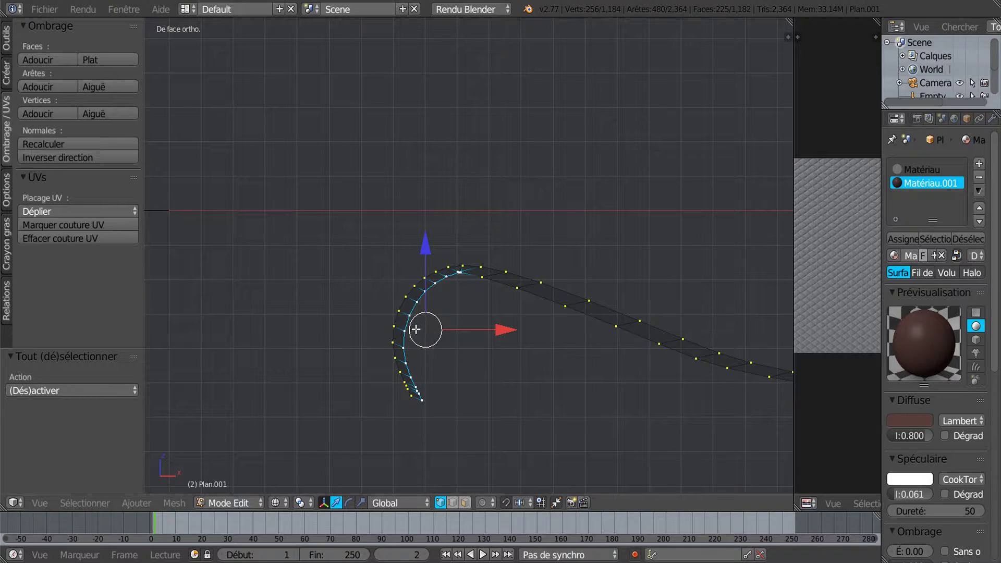
{"action": "key", "text": "s"}
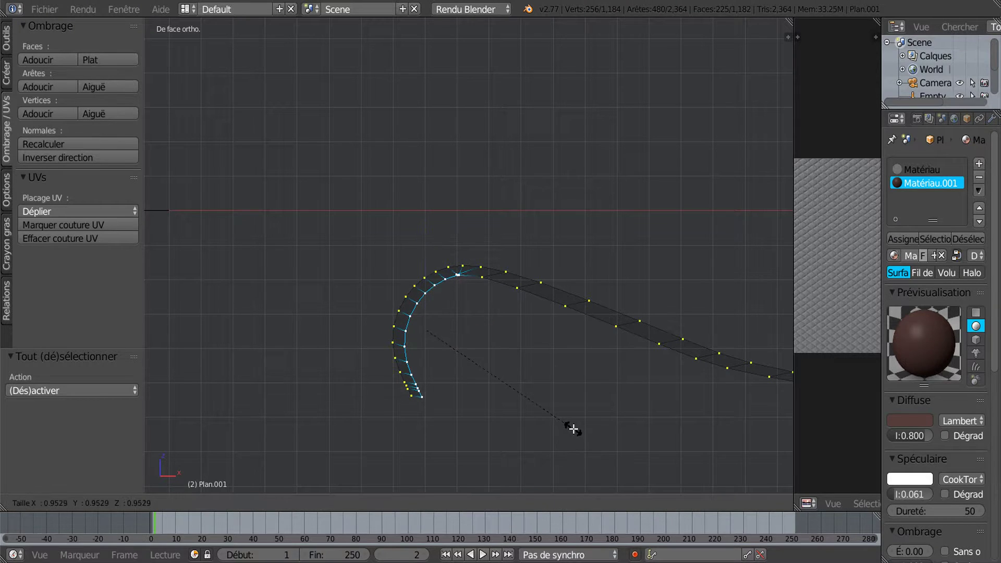
{"action": "left_click", "coordinate": [570, 421]}
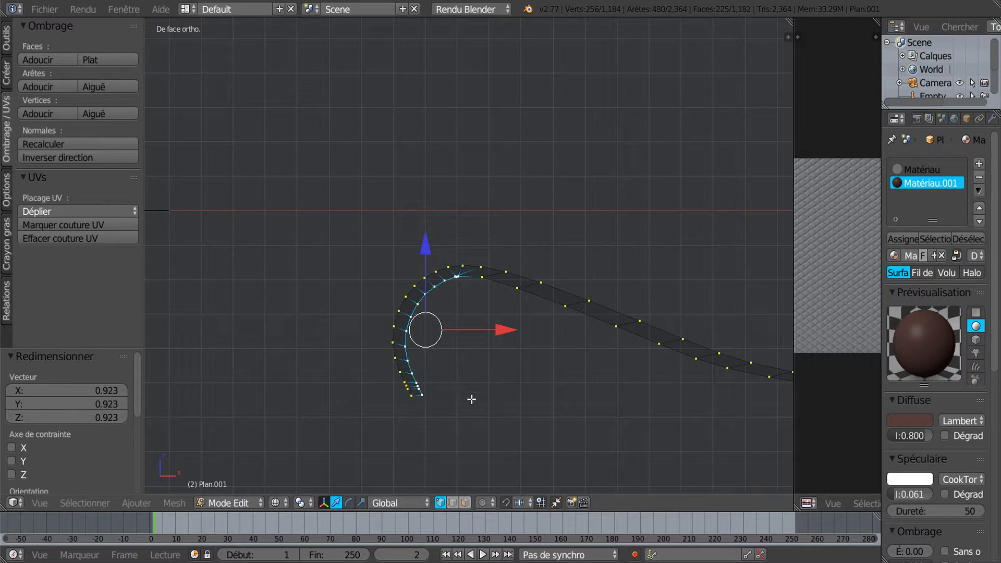
Check the whole seat profile and undo the front curl's scaling and vertex selection.
{"action": "scroll", "coordinate": [477, 397], "scroll_direction": "down", "scroll_amount": 1}
{"action": "middle_click_drag", "start_coordinate": [637, 395], "coordinate": [398, 409], "text": "shift"}
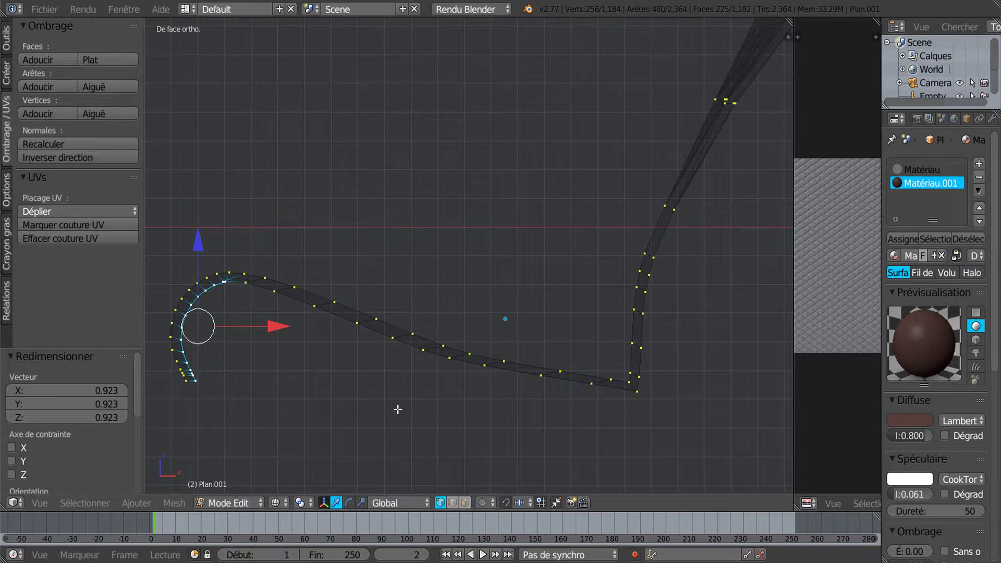
{"action": "scroll", "coordinate": [424, 393], "scroll_direction": "down", "scroll_amount": 3}
{"action": "middle_click_drag", "start_coordinate": [634, 234], "coordinate": [613, 295], "text": "shift"}
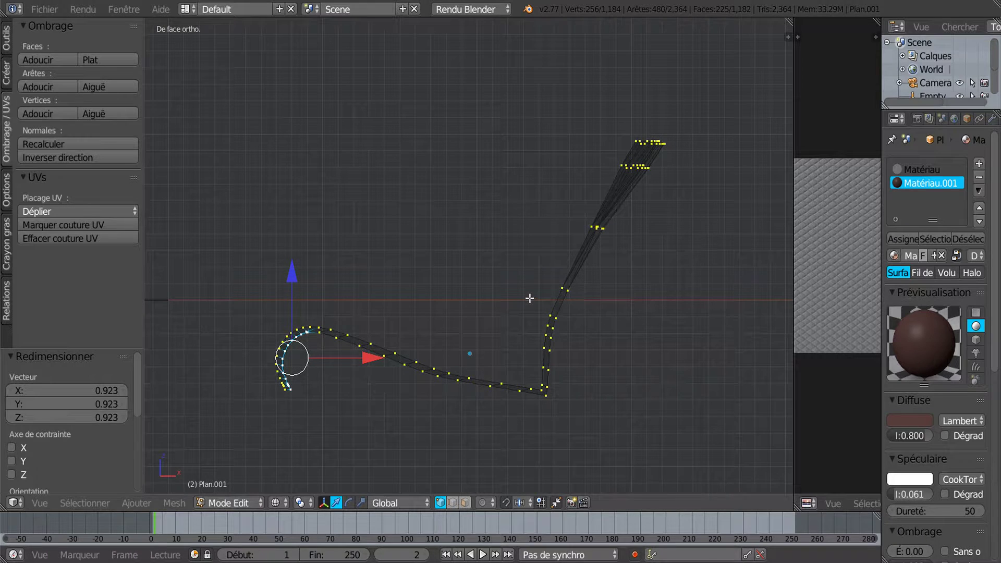
{"action": "middle_click_drag", "start_coordinate": [531, 300], "coordinate": [528, 315]}
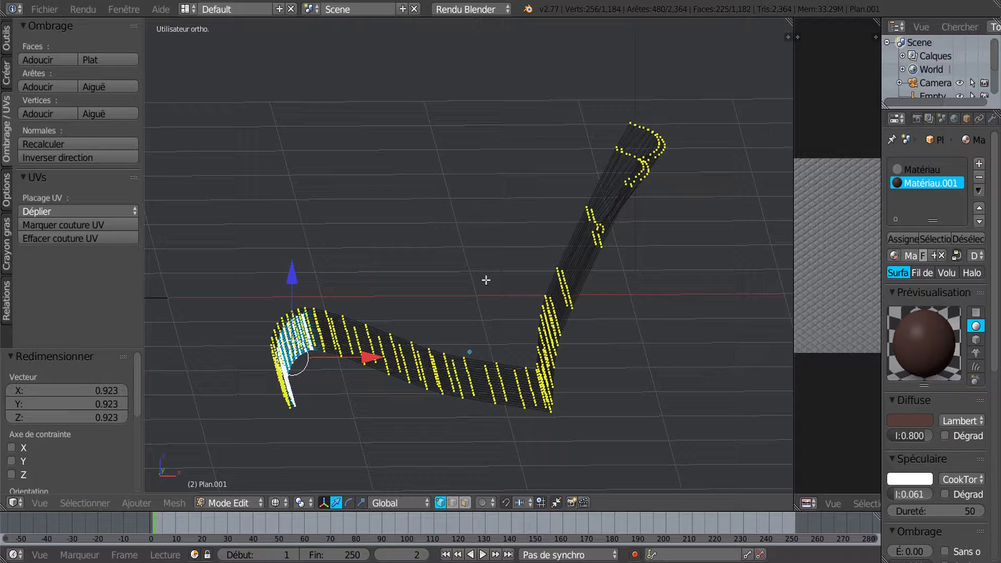
{"action": "key", "text": "ctrl+l"}
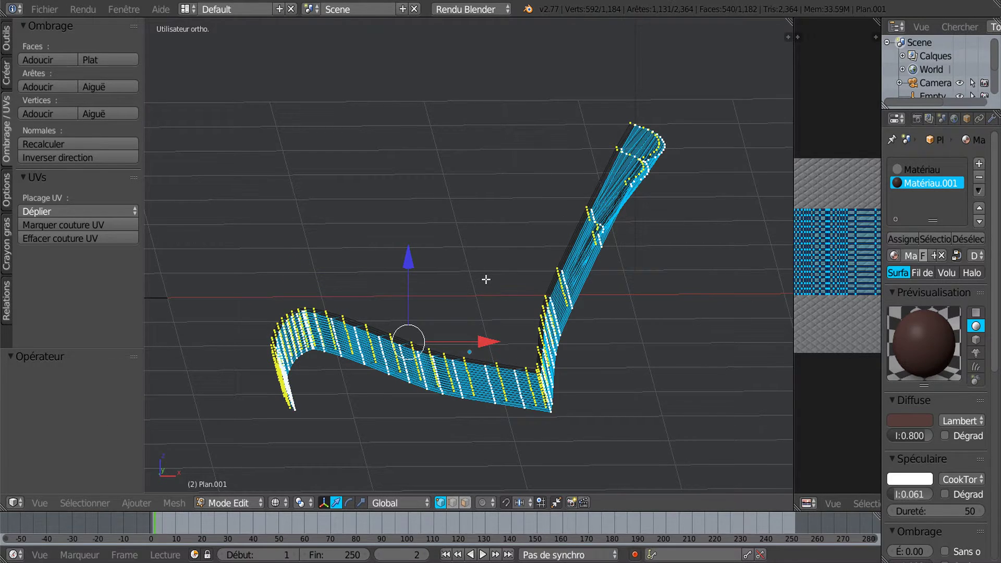
View the whole seat shell from an angle and widen the properties editor so the material settings are fully readable.
{"action": "middle_click_drag", "start_coordinate": [654, 306], "coordinate": [514, 296]}
{"action": "middle_click_drag", "start_coordinate": [632, 310], "coordinate": [613, 340]}
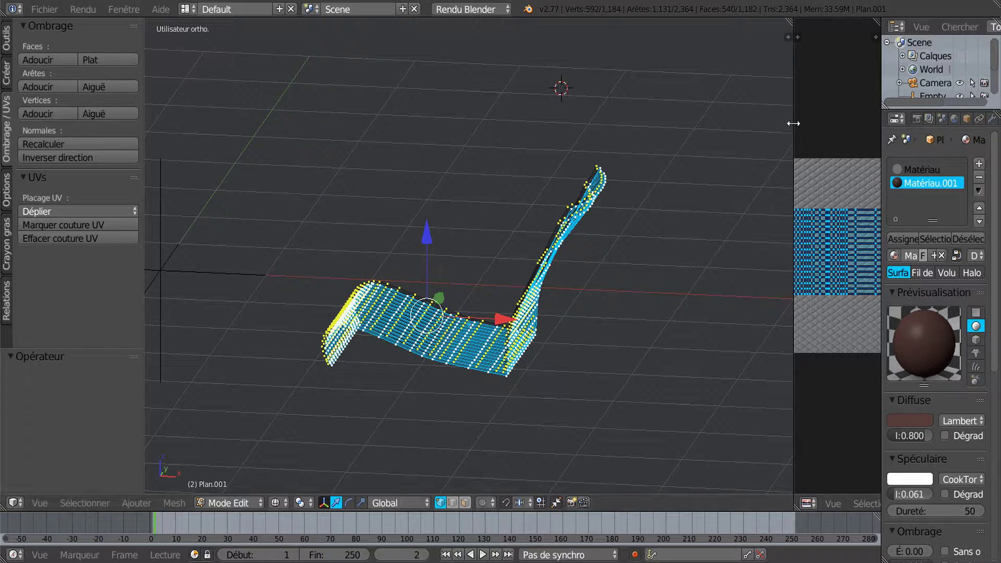
{"action": "left_click_drag", "start_coordinate": [793, 119], "coordinate": [738, 143]}
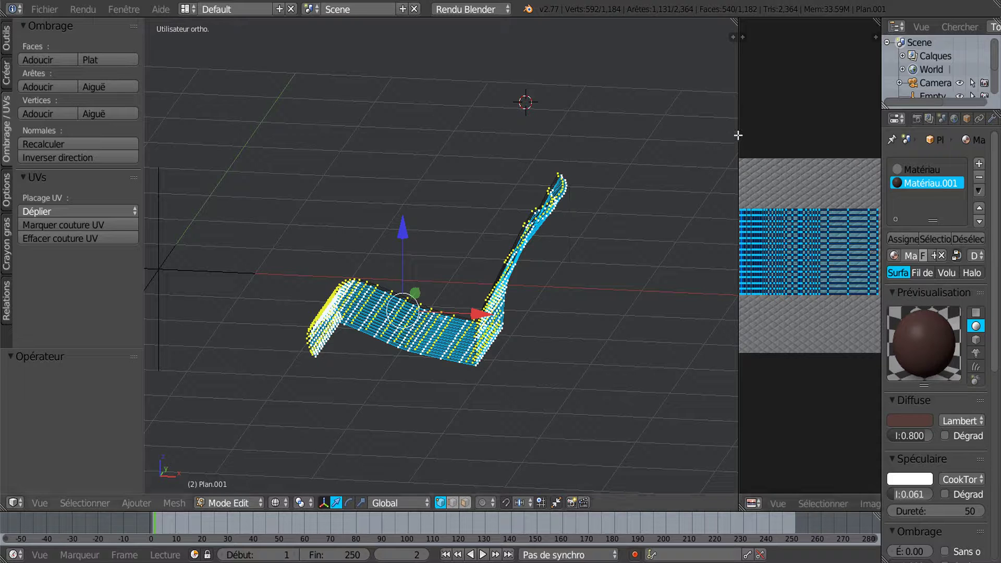
{"action": "left_click_drag", "start_coordinate": [738, 136], "coordinate": [709, 147]}
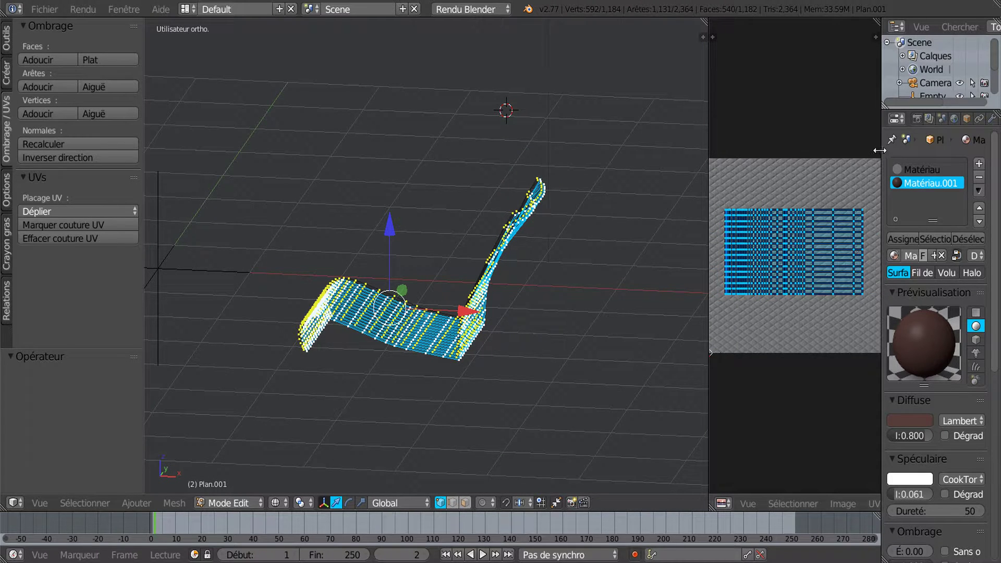
{"action": "left_click_drag", "start_coordinate": [880, 151], "coordinate": [739, 154]}
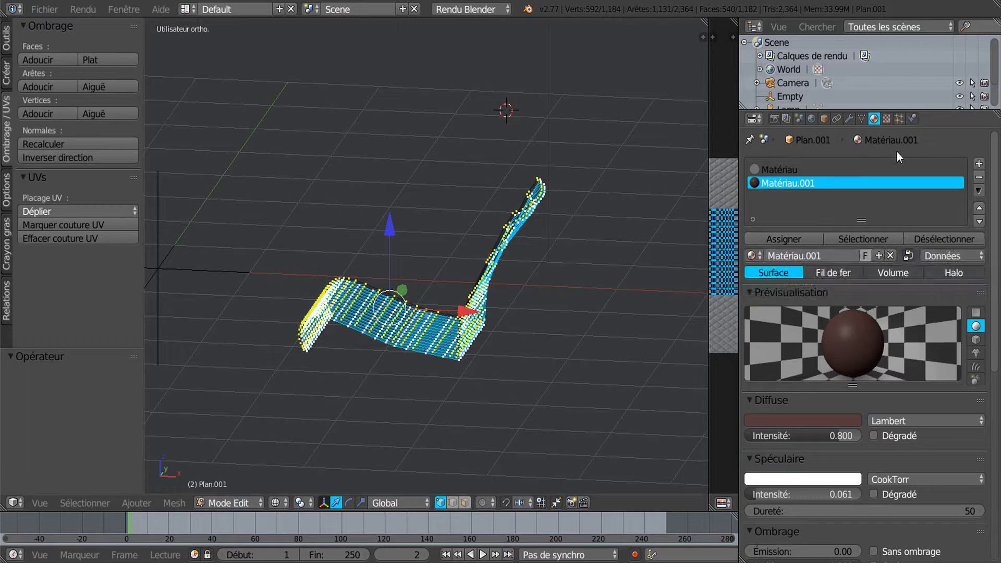
Add a third material slot to the chair surface with a new material and make it shadeless (Sans ombrage).
{"action": "left_click", "coordinate": [979, 163]}
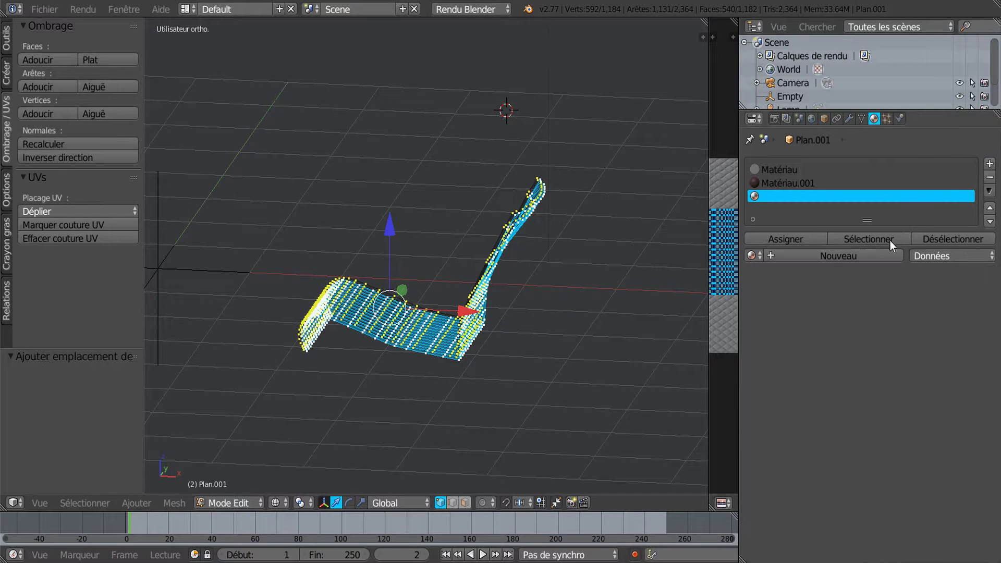
{"action": "left_click", "coordinate": [843, 255]}
{"action": "scroll", "coordinate": [883, 321], "scroll_direction": "down", "scroll_amount": 8}
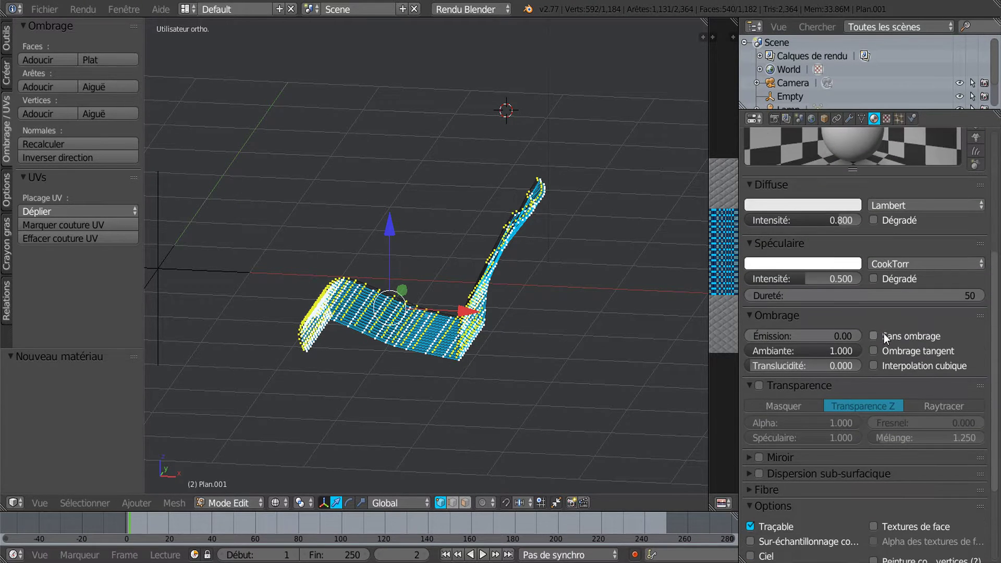
{"action": "left_click", "coordinate": [875, 337]}
{"action": "scroll", "coordinate": [890, 259], "scroll_direction": "up", "scroll_amount": 5}
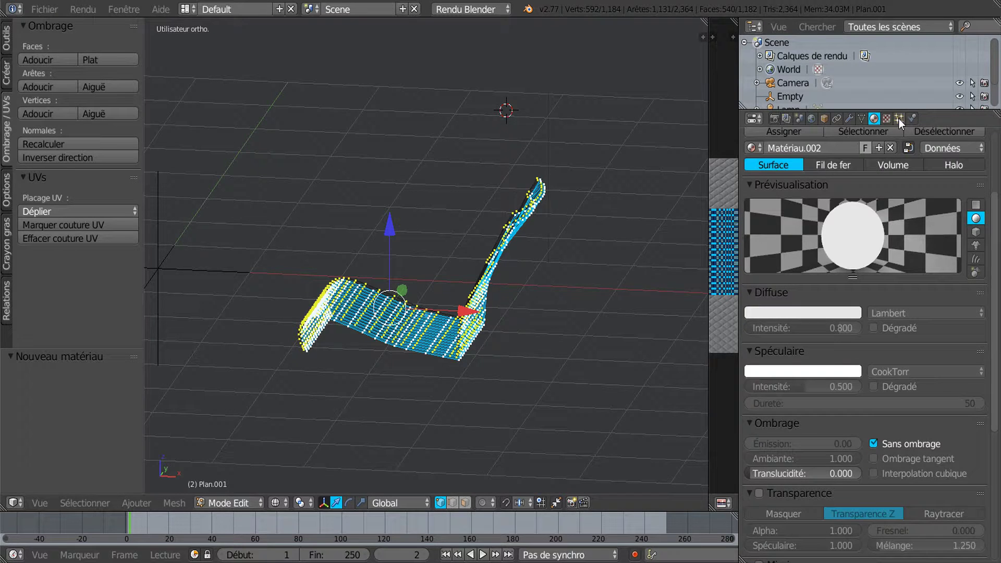
Add a new image texture to the shadeless material and set its mapping coordinates to Normale.
{"action": "left_click", "coordinate": [887, 119]}
{"action": "scroll", "coordinate": [996, 315], "scroll_direction": "up", "scroll_amount": 5}
{"action": "left_click", "coordinate": [887, 260]}
{"action": "scroll", "coordinate": [892, 292], "scroll_direction": "down", "scroll_amount": 8}
{"action": "left_click", "coordinate": [889, 305]}
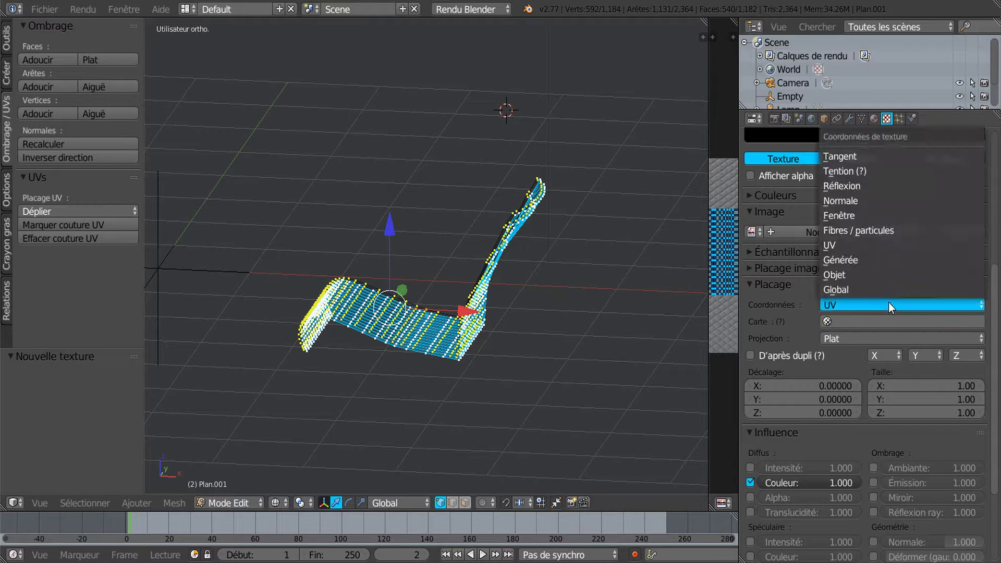
{"action": "left_click", "coordinate": [885, 202]}
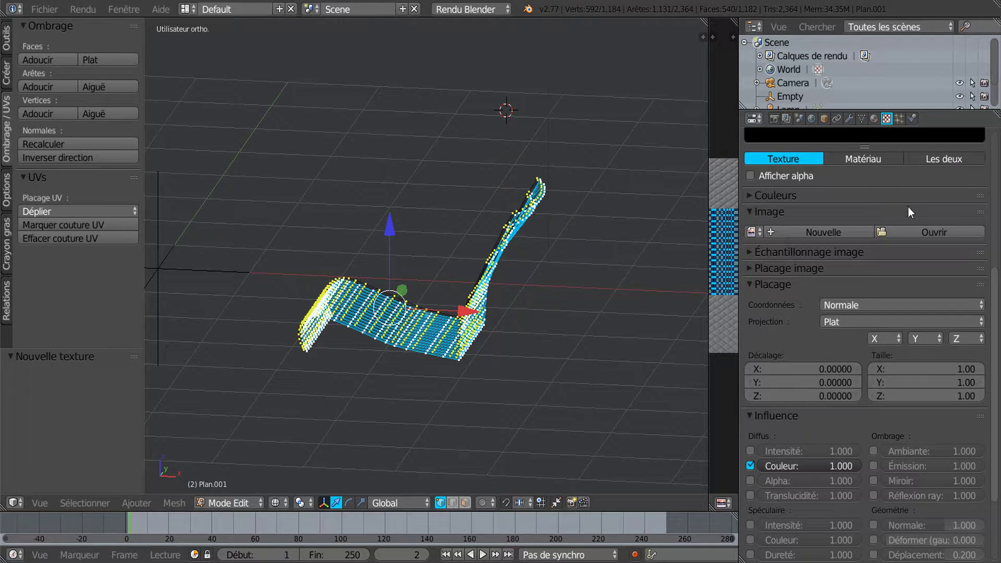
Load "Texture Bande de roulement Pneu Michelin 125 R 15 2CV SVM6 3.png" from the Texture Caoutchouc folder as the texture's image.
{"action": "left_click", "coordinate": [933, 234]}
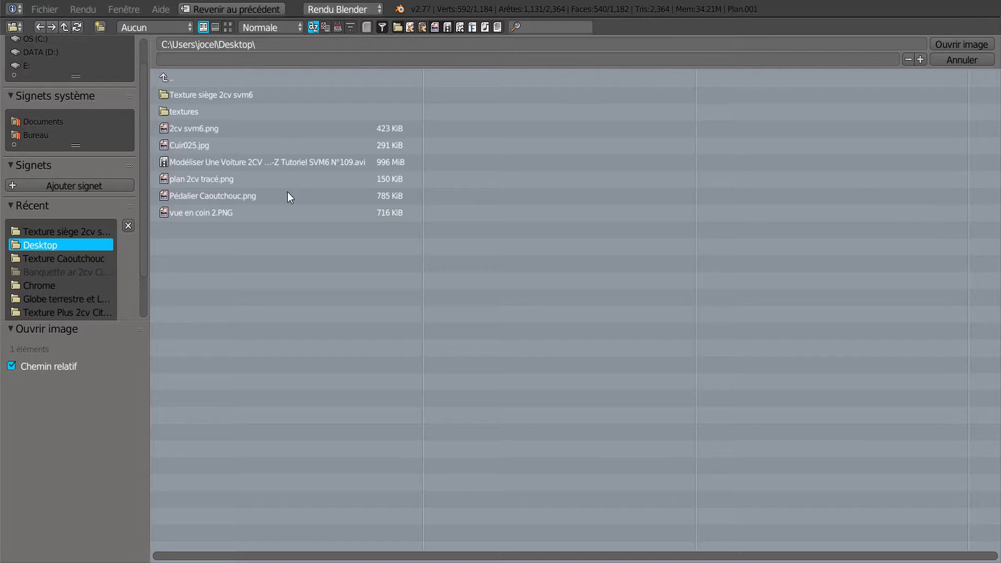
{"action": "left_click", "coordinate": [48, 259]}
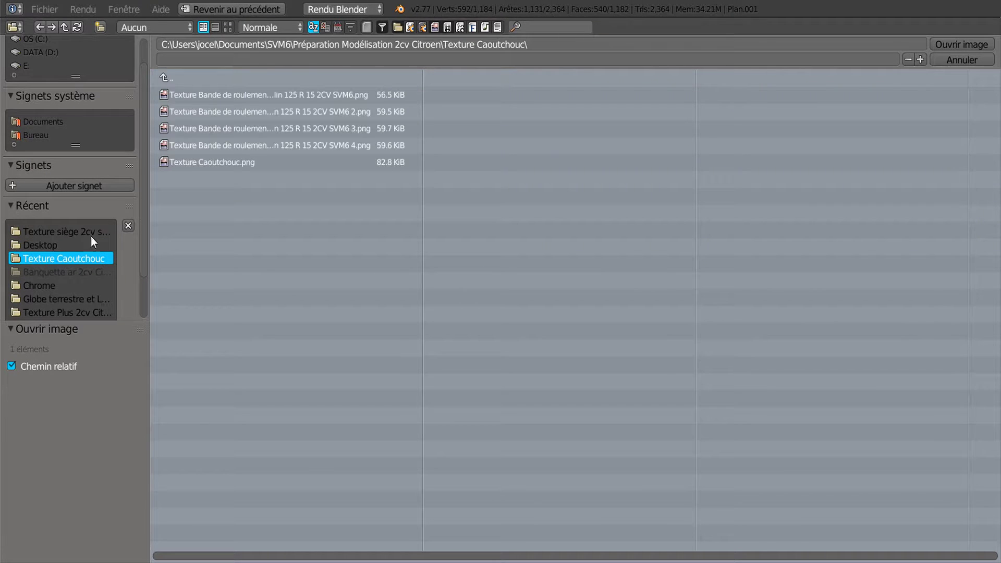
{"action": "left_click", "coordinate": [229, 27]}
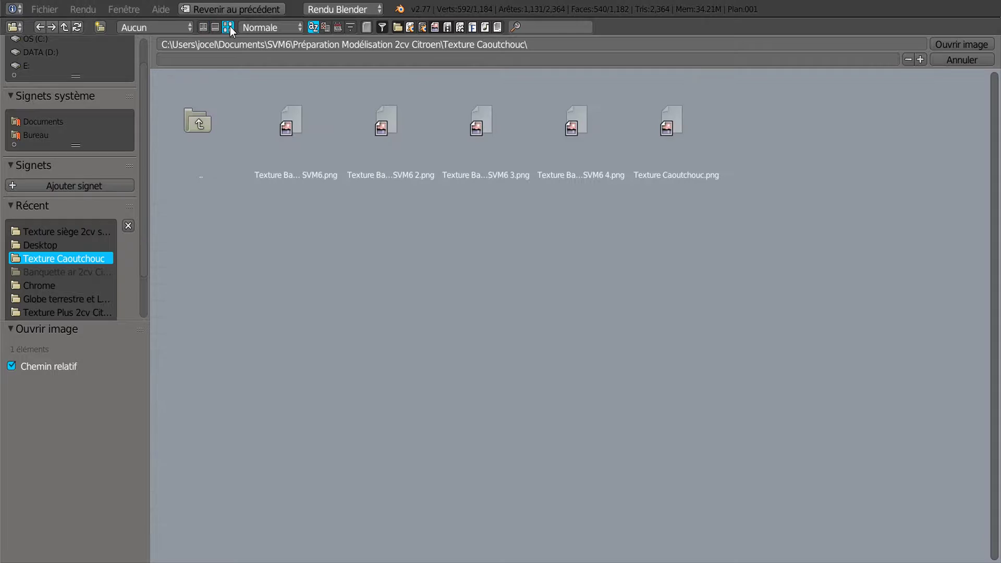
{"action": "left_click", "coordinate": [490, 117]}
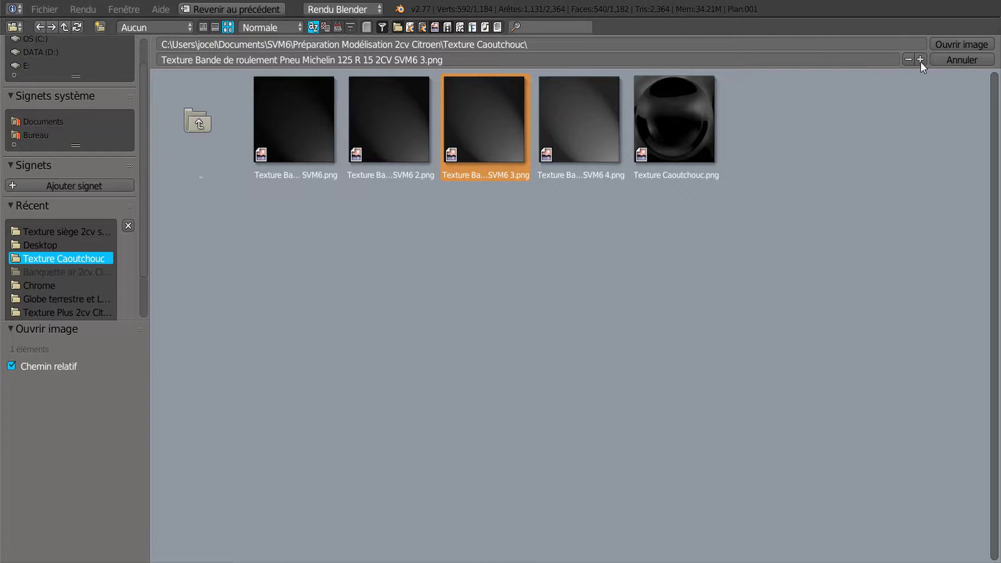
{"action": "left_click", "coordinate": [955, 46]}
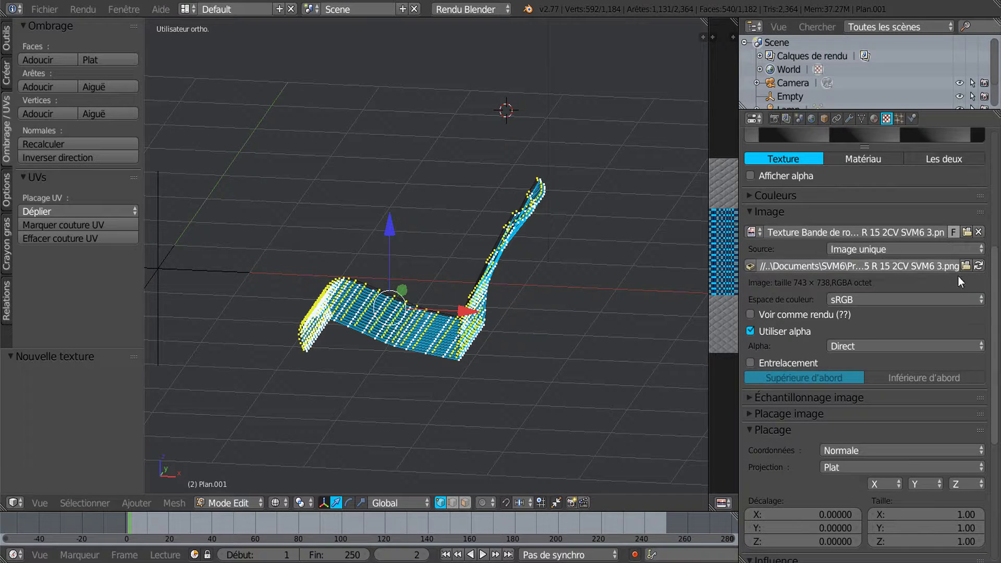
Assign the new dark rubber material Matériau.002 to the selected outer shell faces.
{"action": "scroll", "coordinate": [996, 269], "scroll_direction": "up", "scroll_amount": 2}
{"action": "scroll", "coordinate": [998, 269], "scroll_direction": "up", "scroll_amount": 10}
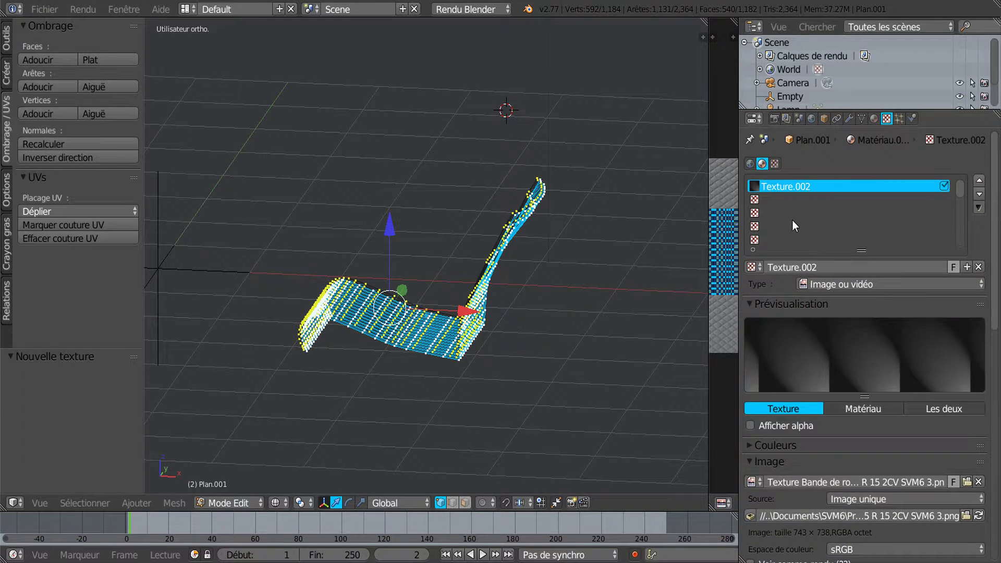
{"action": "left_click", "coordinate": [873, 118]}
{"action": "scroll", "coordinate": [784, 258], "scroll_direction": "up", "scroll_amount": 3}
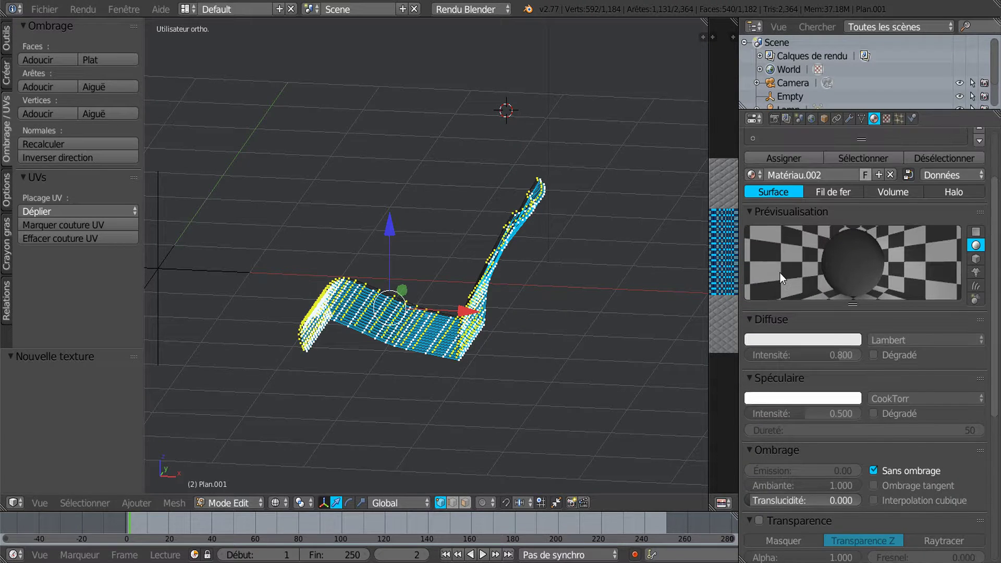
{"action": "left_click", "coordinate": [775, 186]}
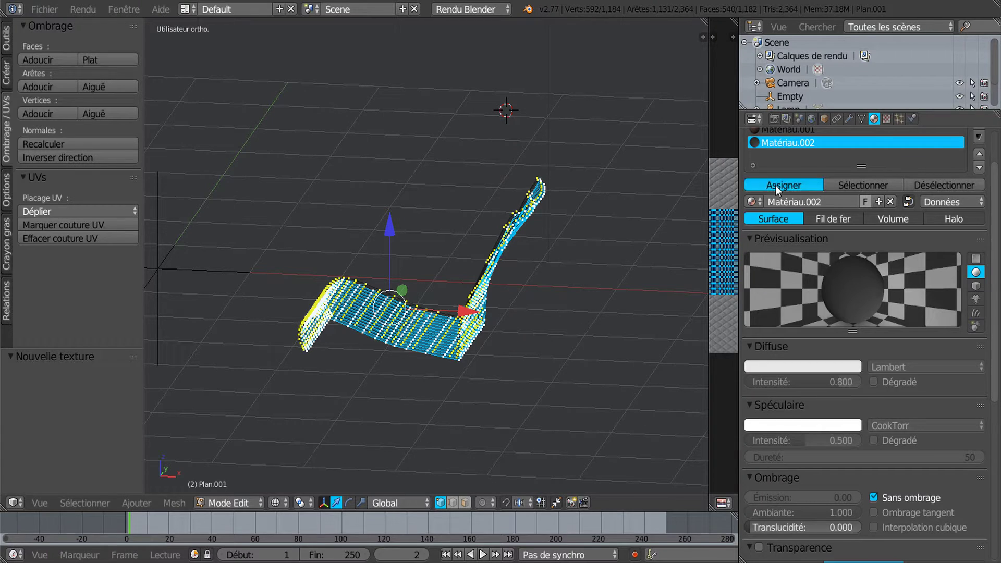
Show the chair from behind in Material (Matériau) viewport shading with nothing selected.
{"action": "middle_click_drag", "start_coordinate": [468, 396], "coordinate": [445, 389]}
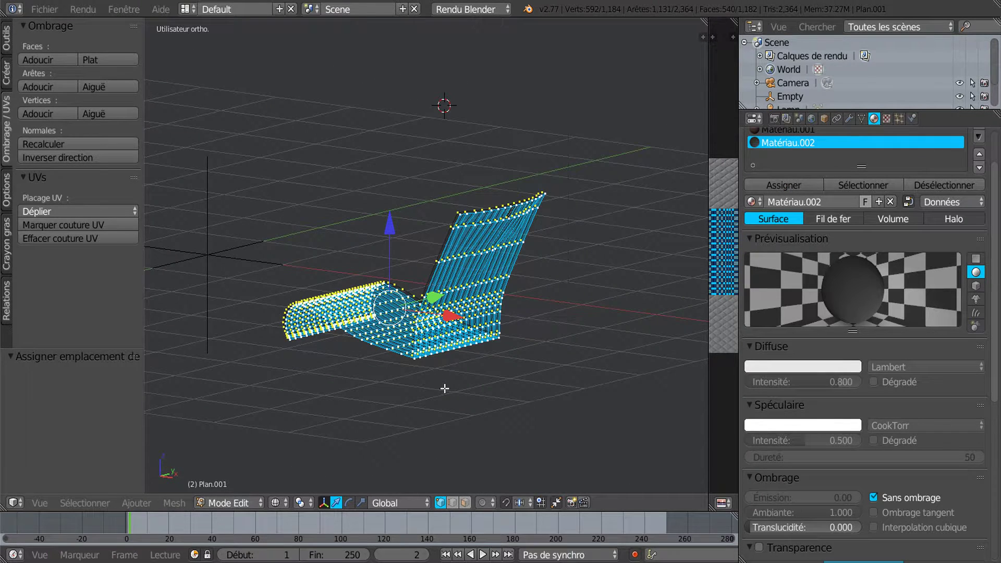
{"action": "key", "text": "z"}
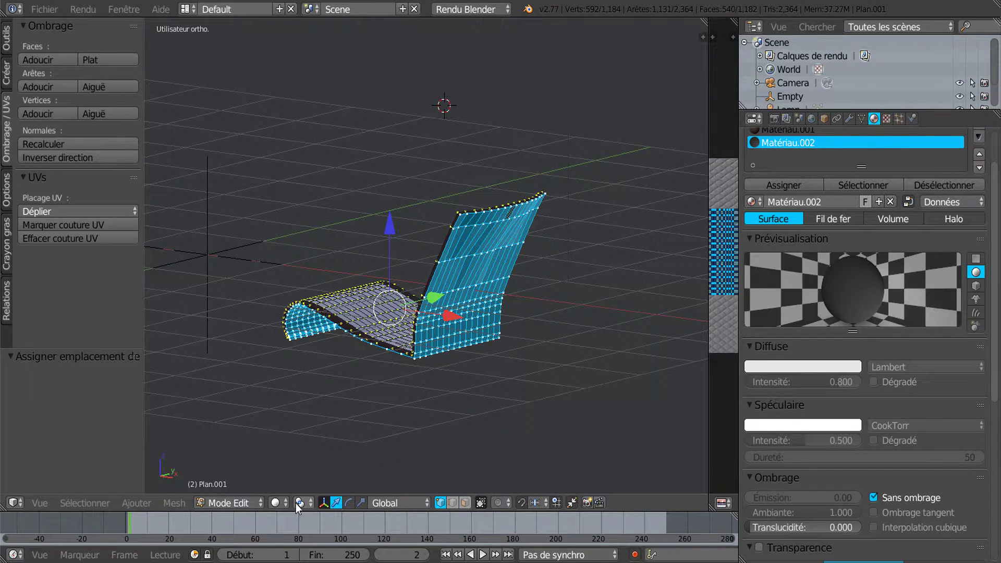
{"action": "left_click", "coordinate": [275, 504]}
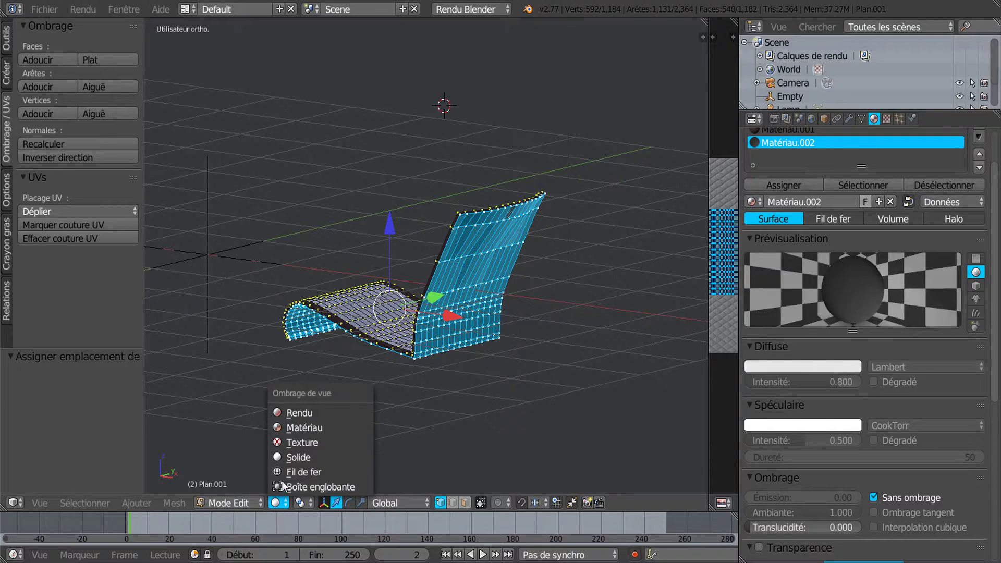
{"action": "left_click", "coordinate": [287, 427]}
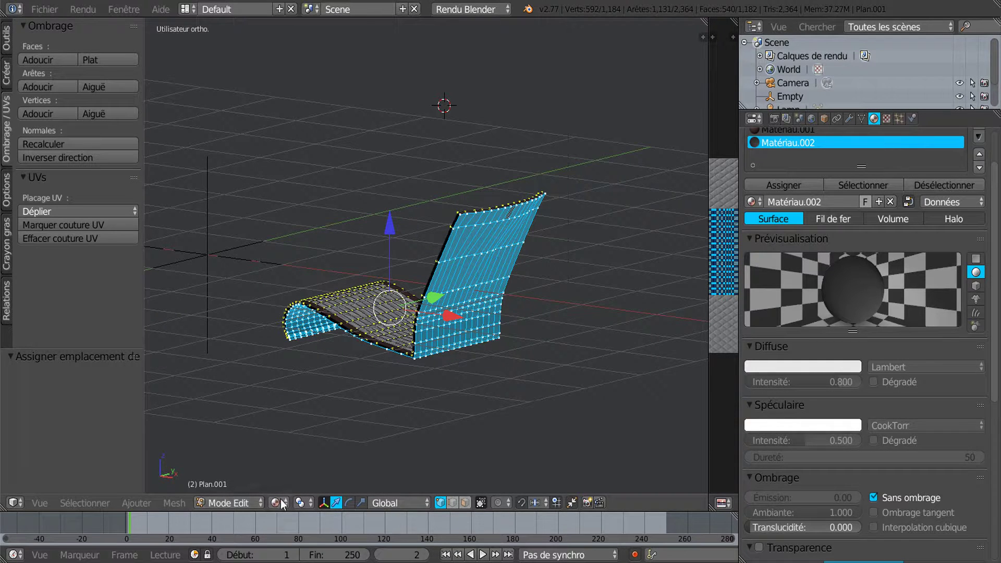
{"action": "key", "text": "a"}
{"action": "middle_click_drag", "start_coordinate": [455, 403], "coordinate": [478, 391]}
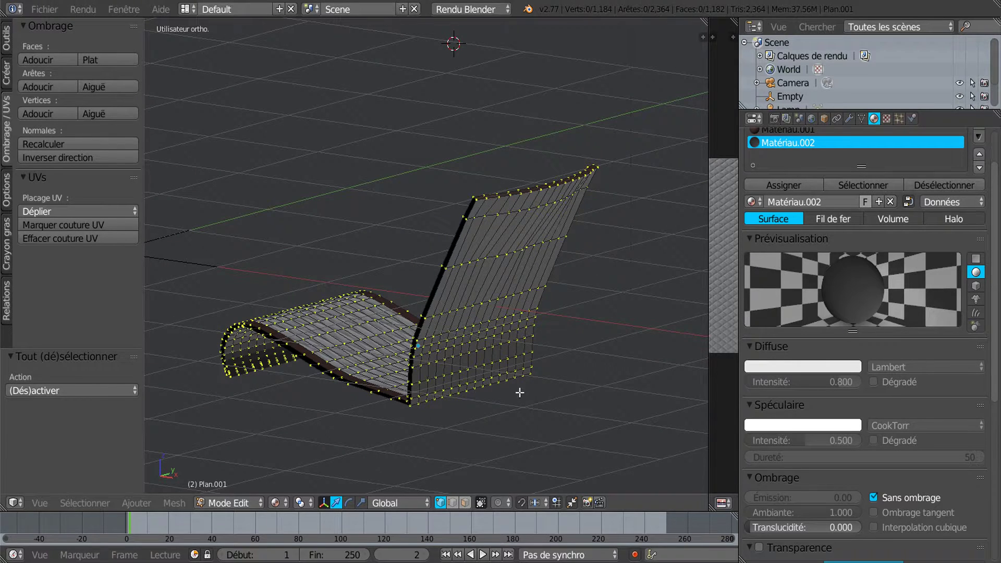
Replace the texture's image with "Texture Bande de roulement Pneu Michelin 125 R 15 2CV SVM6 2.png".
{"action": "left_click", "coordinate": [888, 119]}
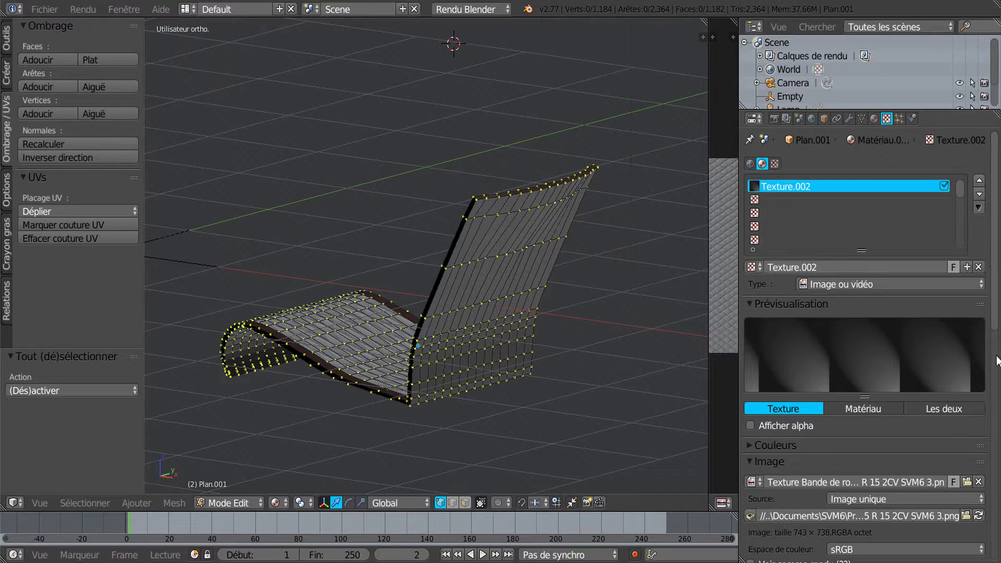
{"action": "left_click", "coordinate": [967, 480]}
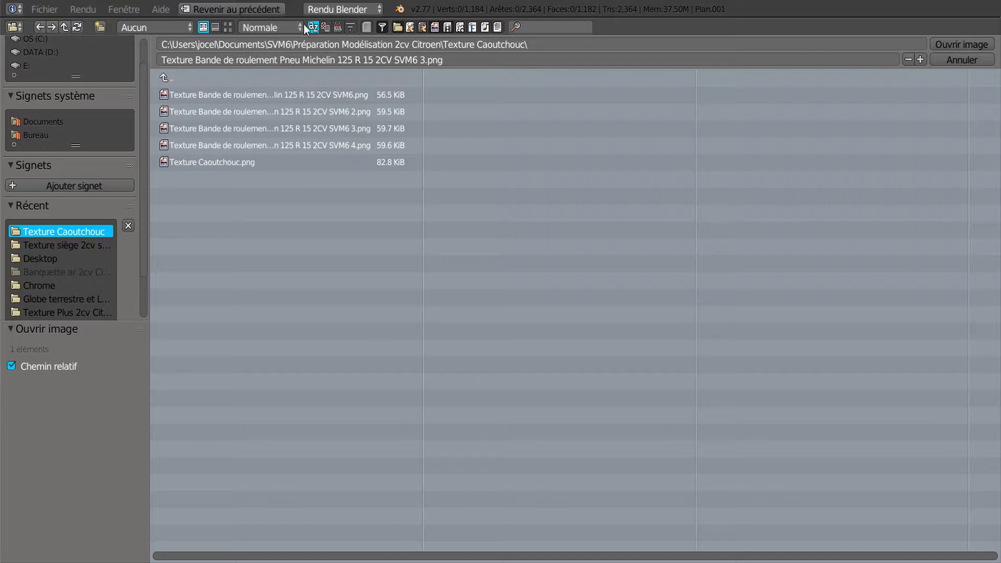
{"action": "left_click", "coordinate": [227, 26]}
{"action": "left_click", "coordinate": [390, 138]}
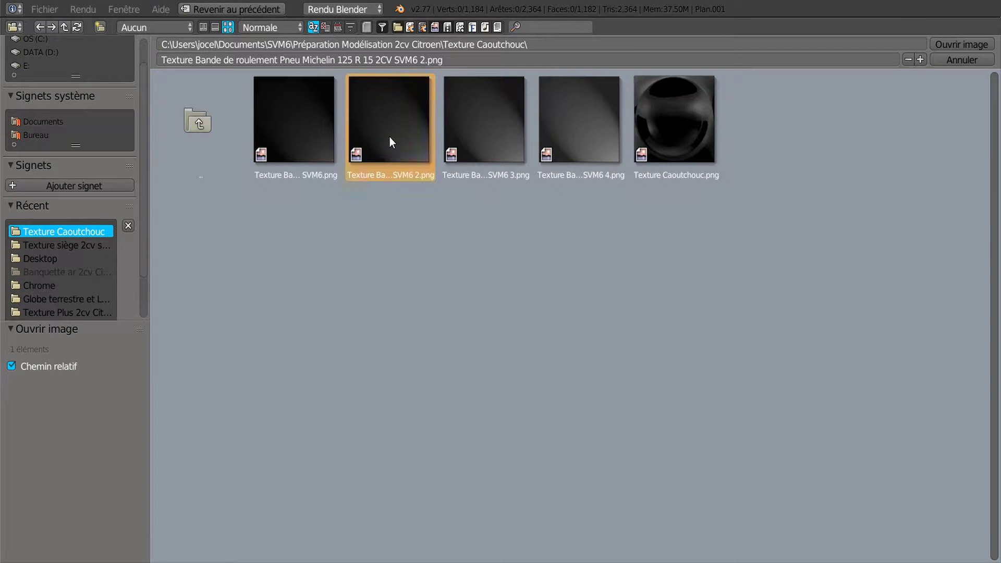
{"action": "left_click", "coordinate": [960, 45]}
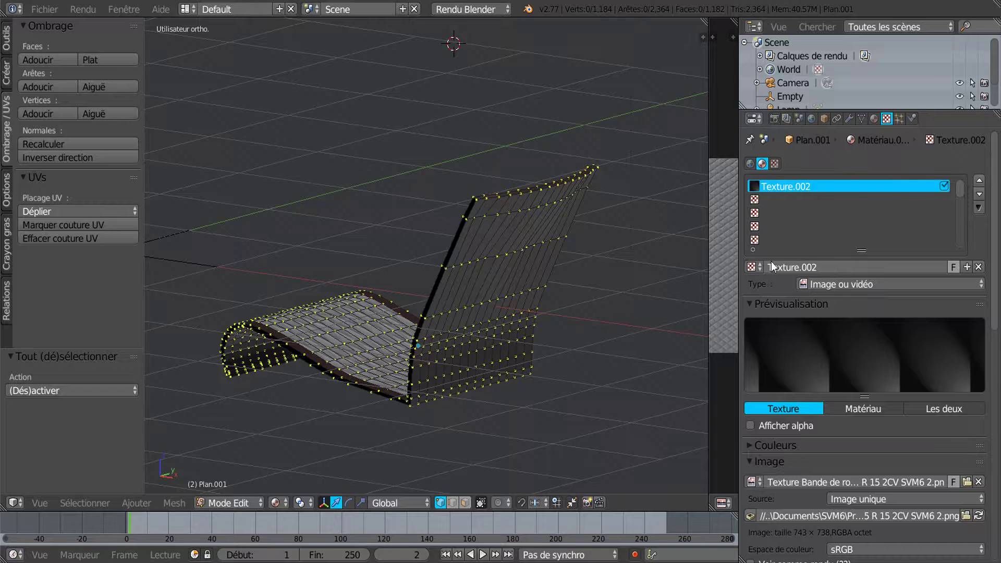
Select the whole linked back shell of the chair and assign Matériau.002 to it.
{"action": "middle_click_drag", "start_coordinate": [564, 241], "coordinate": [543, 259]}
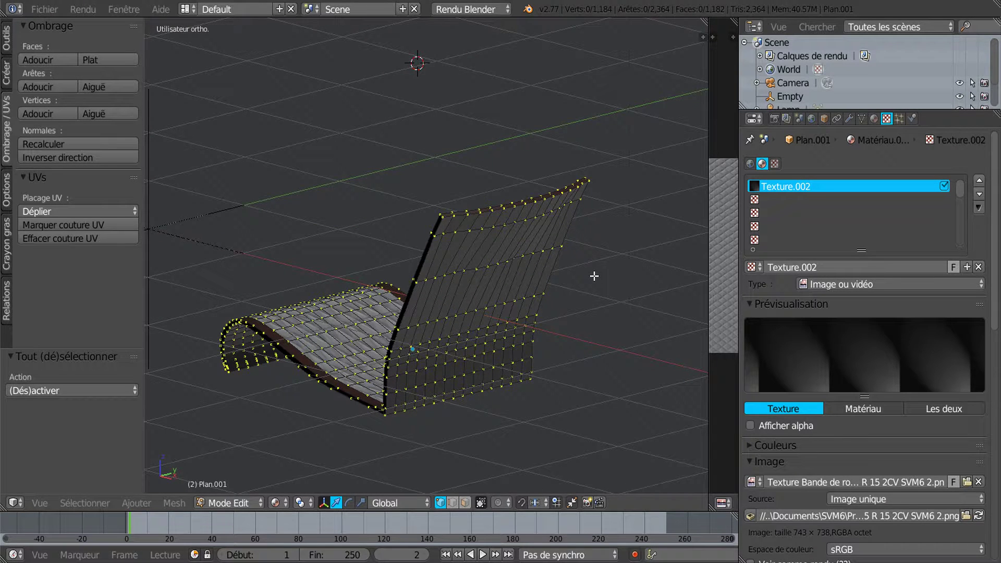
{"action": "key", "text": "l"}
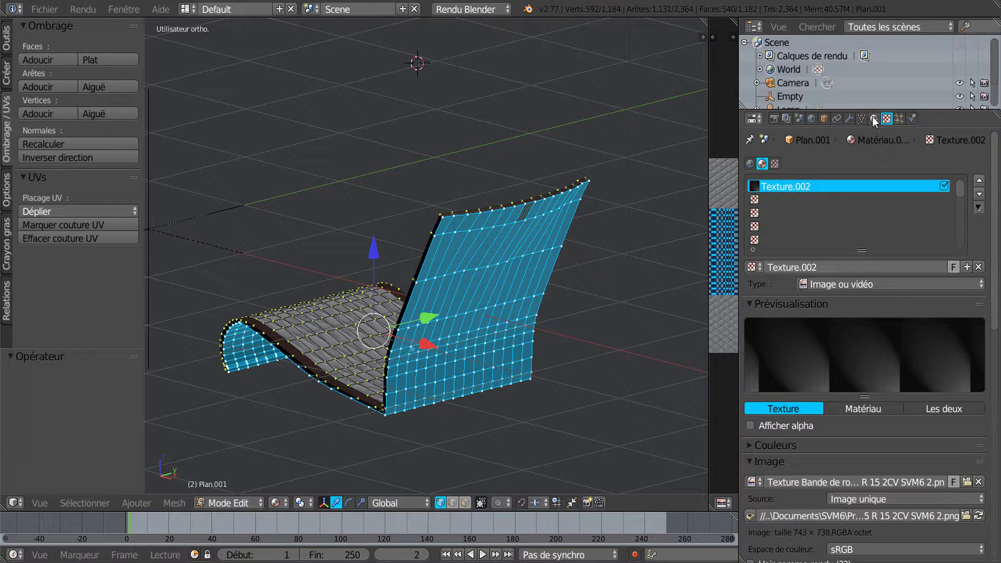
{"action": "left_click", "coordinate": [874, 119]}
{"action": "left_click", "coordinate": [785, 186]}
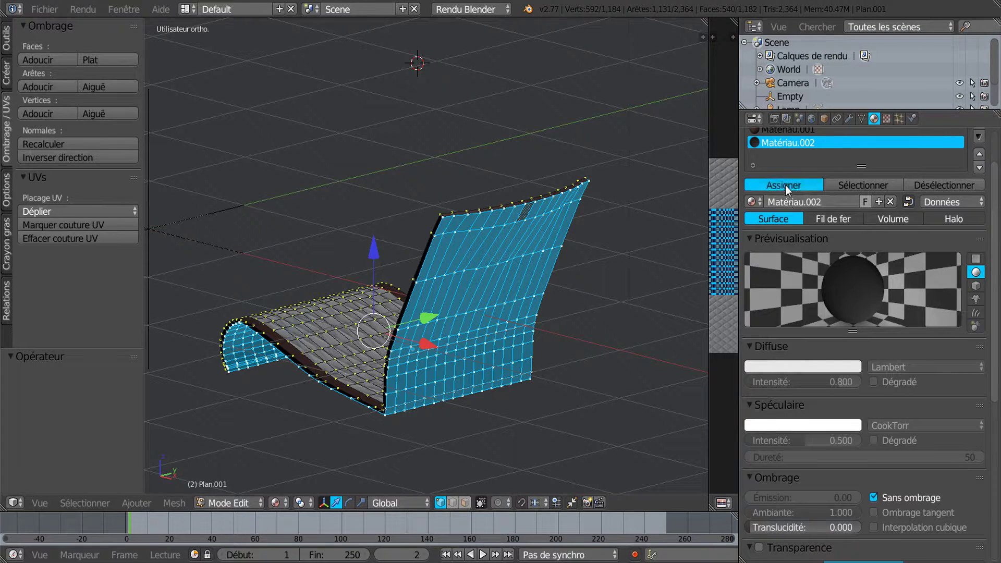
Leave Edit Mode and examine the dark material on the chair's back and underside from several angles.
{"action": "middle_click_drag", "start_coordinate": [589, 332], "coordinate": [578, 264]}
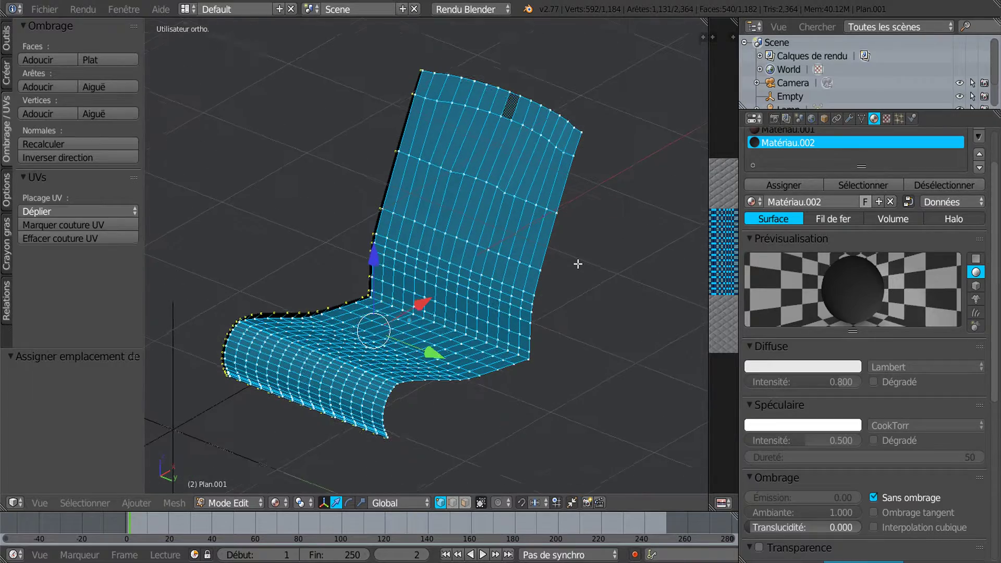
{"action": "key", "text": "Tab"}
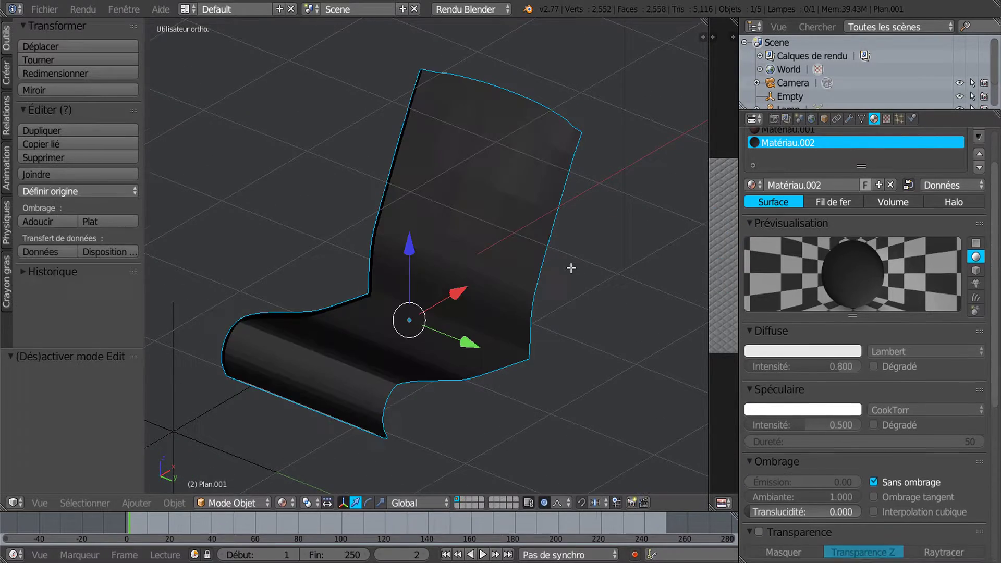
{"action": "middle_click_drag", "start_coordinate": [574, 275], "coordinate": [584, 318]}
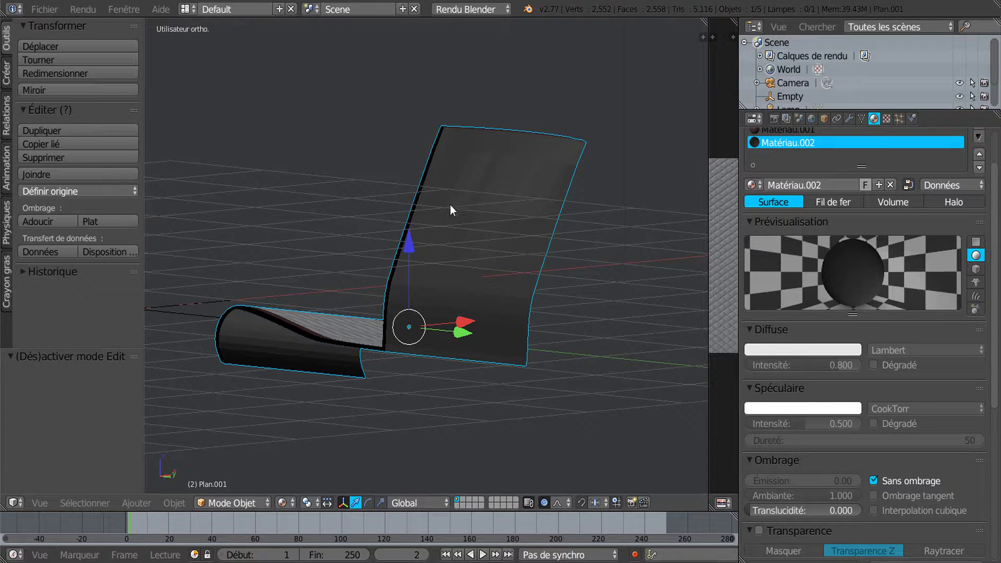
{"action": "mouse_move", "coordinate": [514, 245]}
{"action": "middle_mouse_down"}
{"action": "mouse_move", "coordinate": [450, 267]}
{"action": "mouse_move", "coordinate": [486, 243]}
{"action": "mouse_move", "coordinate": [497, 248]}
{"action": "middle_mouse_up"}
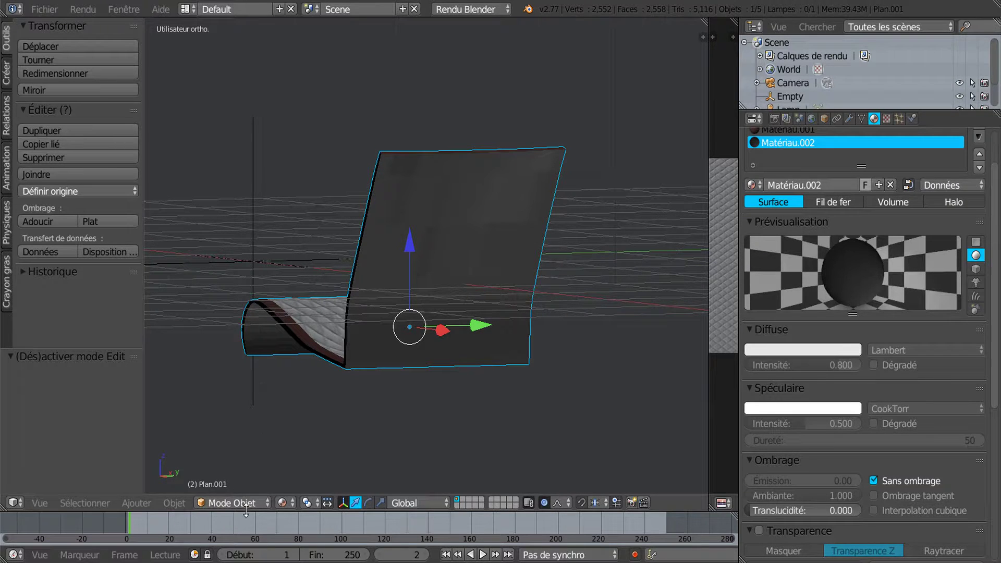
Switch the viewport to Solid (Solide) shading and inspect the surface shading of the chair's back.
{"action": "left_click", "coordinate": [282, 503]}
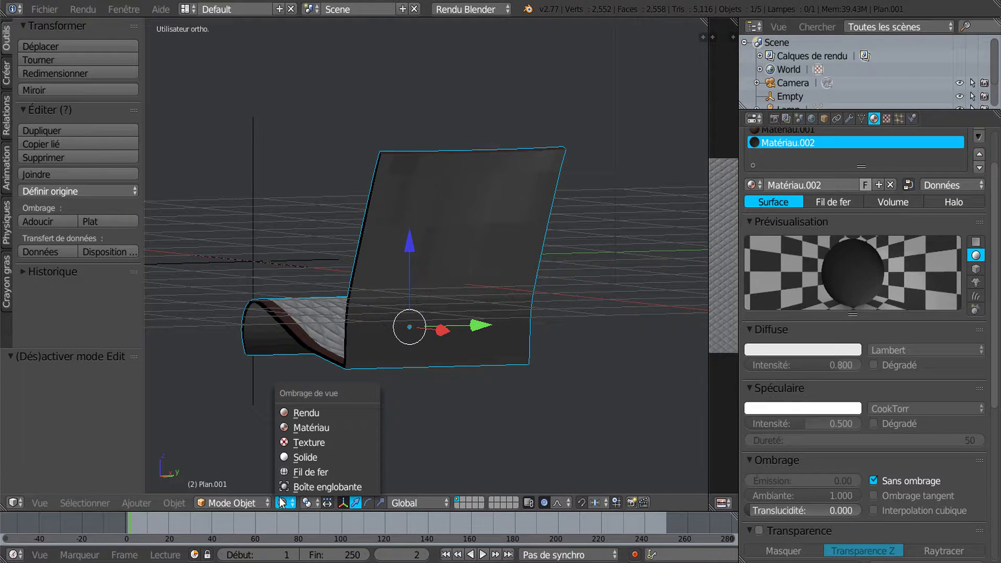
{"action": "left_click", "coordinate": [291, 458]}
{"action": "mouse_move", "coordinate": [309, 447]}
{"action": "middle_mouse_down"}
{"action": "mouse_move", "coordinate": [405, 402]}
{"action": "mouse_move", "coordinate": [492, 196]}
{"action": "mouse_move", "coordinate": [520, 170]}
{"action": "mouse_move", "coordinate": [496, 200]}
{"action": "mouse_move", "coordinate": [526, 264]}
{"action": "middle_mouse_up"}
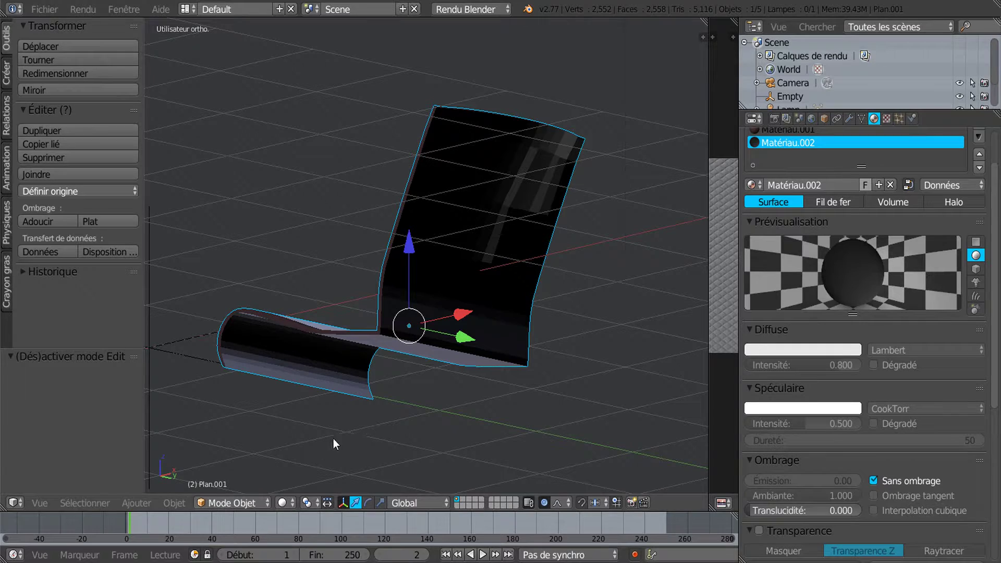
Show the chair in Solid (Solide) shading and recalculate the normals of the entire seat mesh in Edit Mode.
{"action": "left_click", "coordinate": [282, 504]}
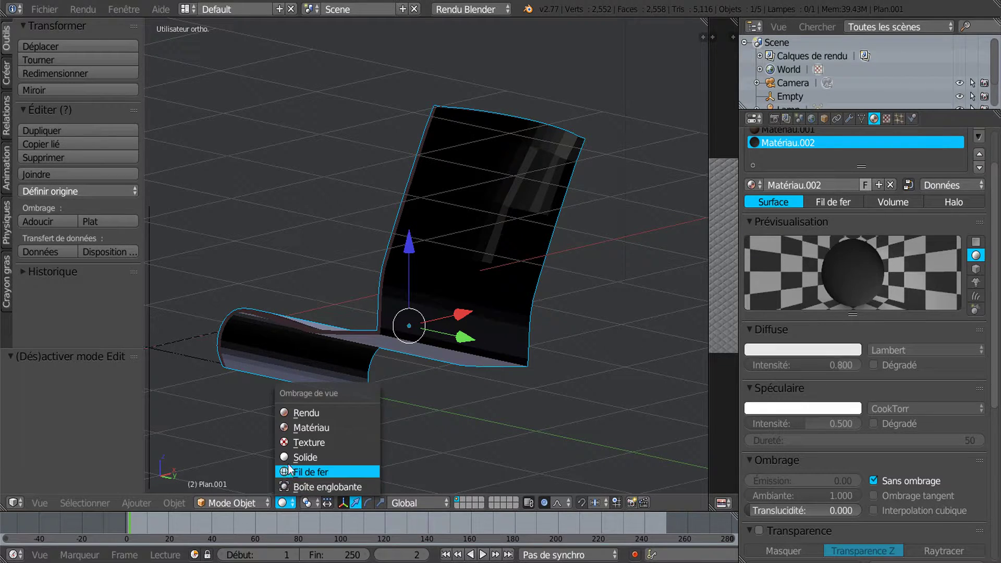
{"action": "left_click", "coordinate": [313, 457]}
{"action": "middle_click_drag", "start_coordinate": [356, 425], "coordinate": [562, 364]}
{"action": "key", "text": "Tab"}
{"action": "key", "text": "a"}
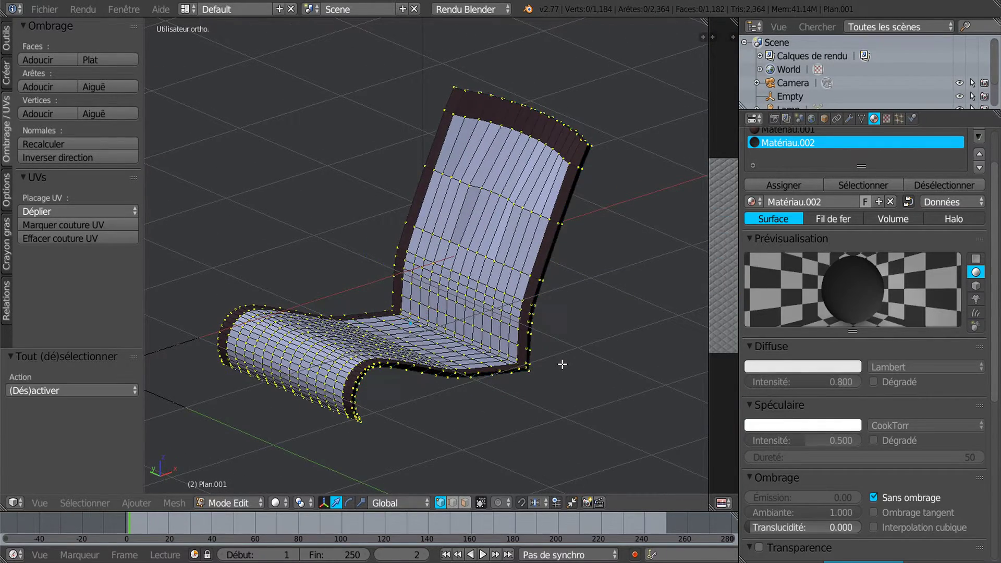
{"action": "key", "text": "a"}
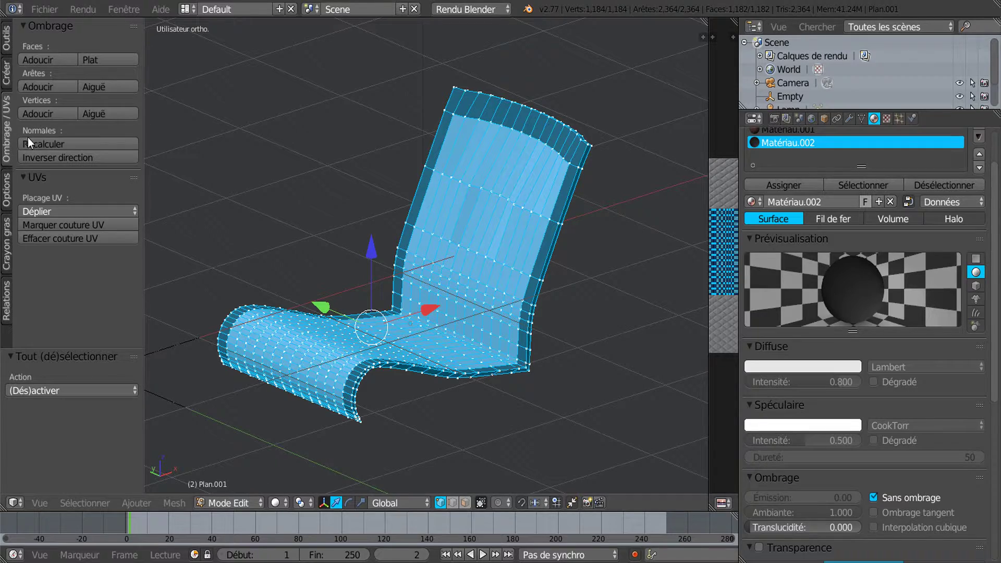
{"action": "left_click", "coordinate": [53, 143]}
{"action": "middle_click_drag", "start_coordinate": [564, 325], "coordinate": [453, 333]}
{"action": "key", "text": "Tab"}
Inspect the seat from front and back, then switch the viewport to Matériau shading to check its materials.
{"action": "middle_click_drag", "start_coordinate": [425, 254], "coordinate": [630, 293]}
{"action": "middle_click_drag", "start_coordinate": [559, 259], "coordinate": [593, 264]}
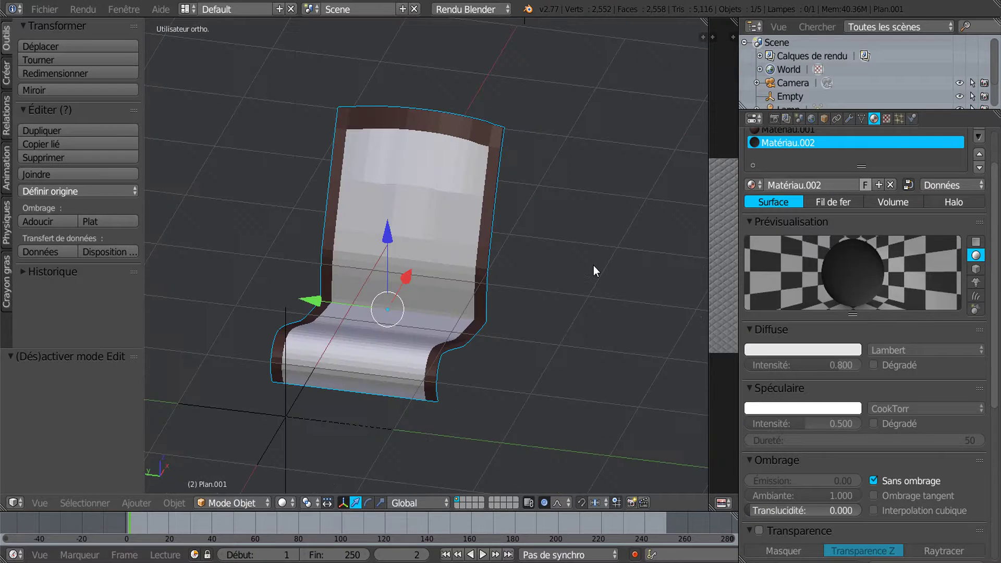
{"action": "middle_click_drag", "start_coordinate": [518, 324], "coordinate": [375, 287]}
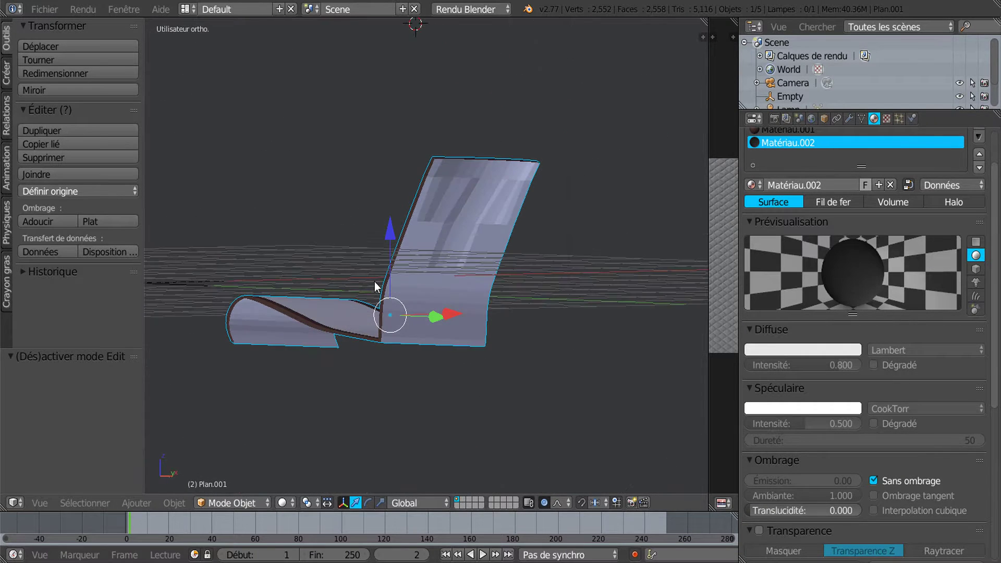
{"action": "left_click", "coordinate": [282, 504]}
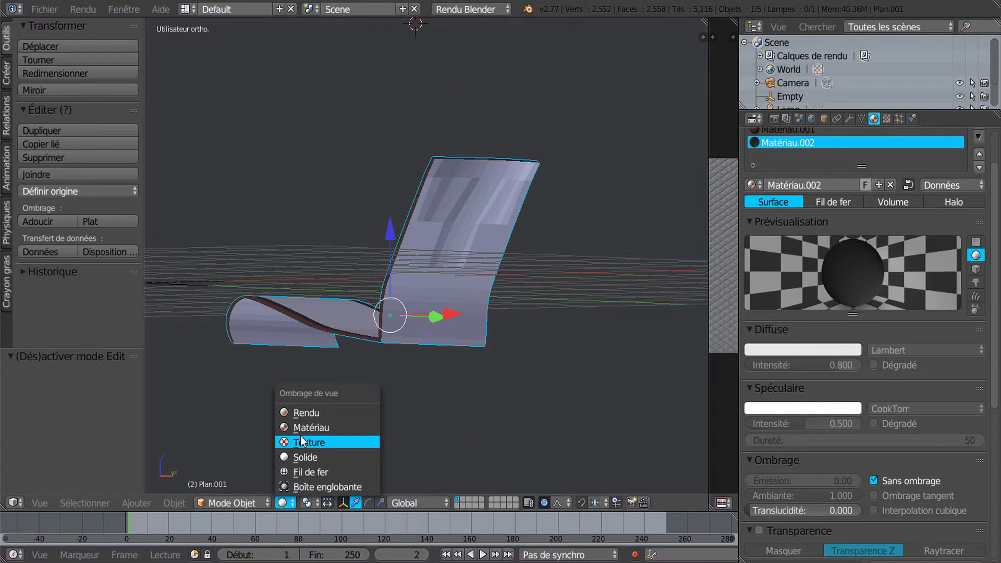
{"action": "left_click", "coordinate": [316, 426]}
{"action": "middle_click_drag", "start_coordinate": [317, 423], "coordinate": [474, 415]}
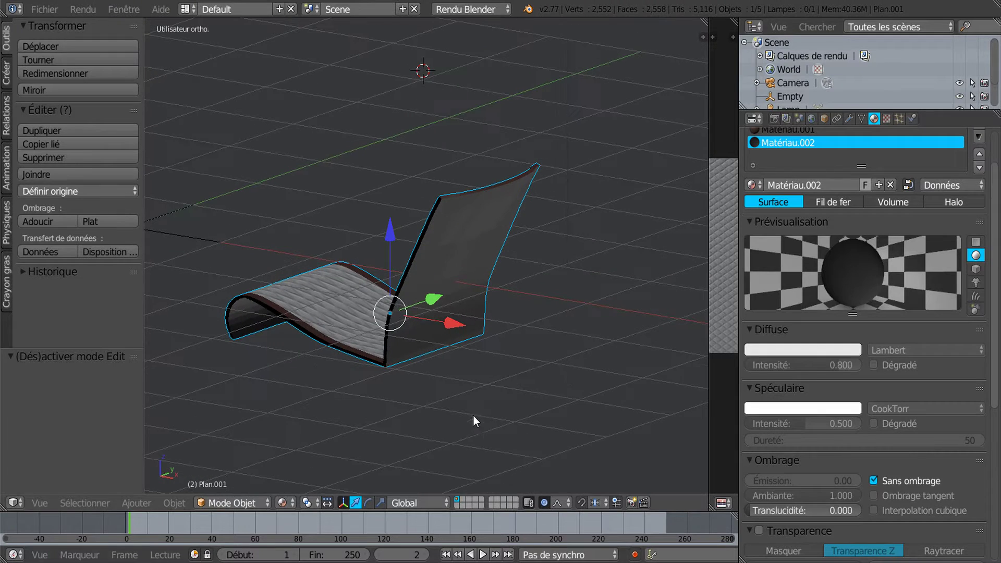
Add a Subdivision Surface (Subdivision de surface) modifier to the chair's seat shell.
{"action": "scroll", "coordinate": [973, 180], "scroll_direction": "up", "scroll_amount": 3}
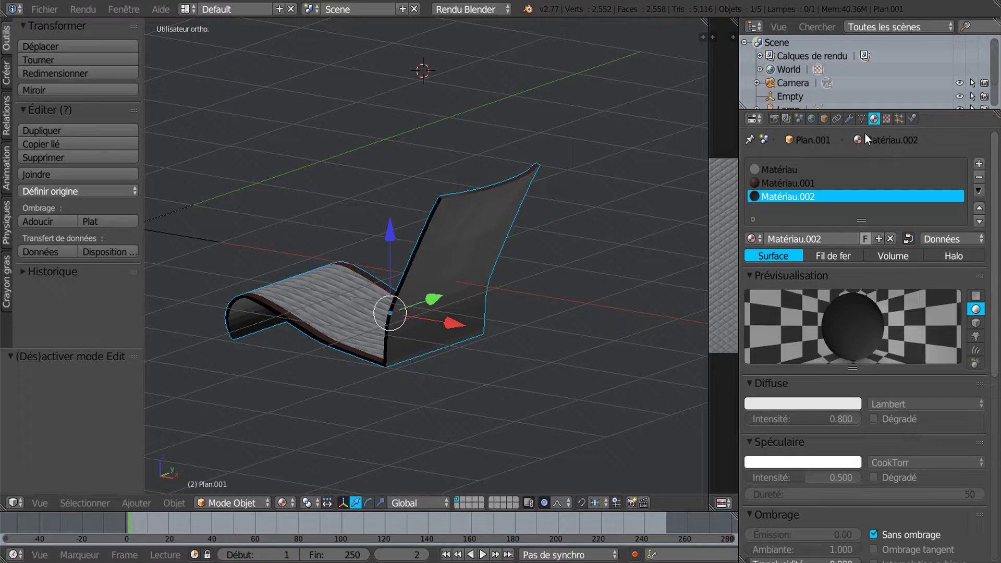
{"action": "left_click", "coordinate": [850, 119]}
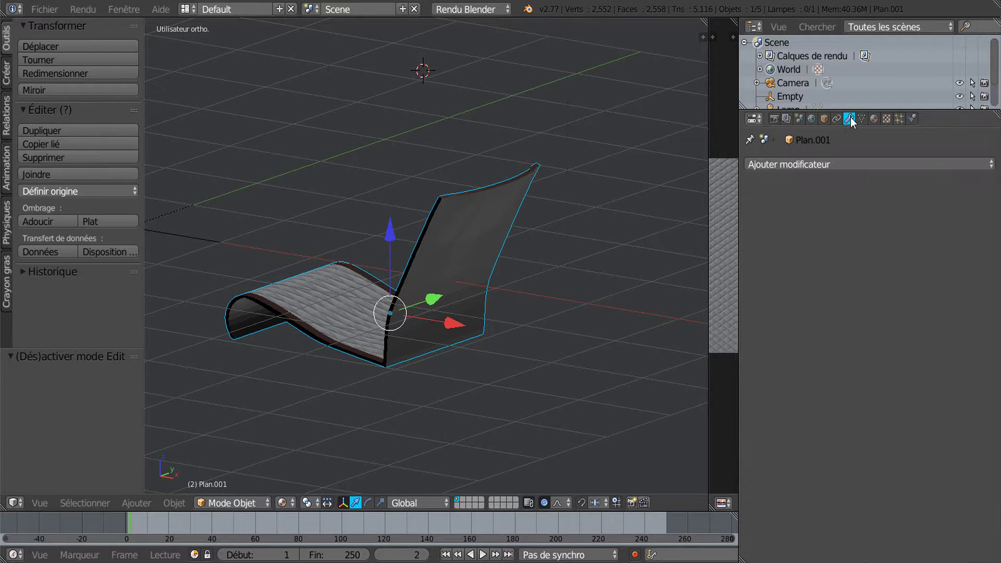
{"action": "left_click", "coordinate": [830, 166]}
{"action": "left_click", "coordinate": [664, 390]}
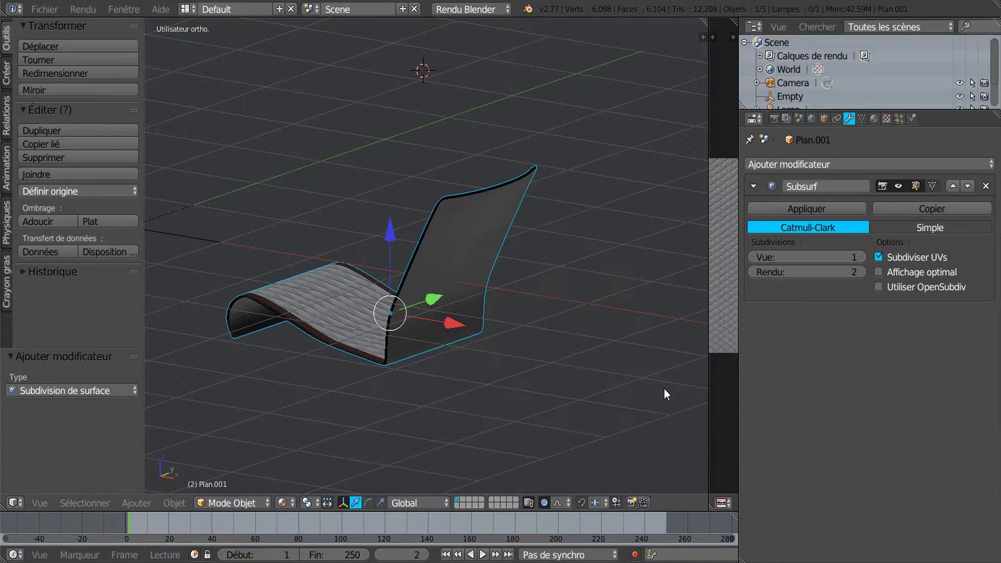
{"action": "middle_click_drag", "start_coordinate": [544, 392], "coordinate": [672, 383]}
Try the modifier's view subdivisions at 2, examine the mesh in wireframe, and return them to 1.
{"action": "left_click", "coordinate": [861, 257]}
{"action": "middle_click_drag", "start_coordinate": [655, 287], "coordinate": [518, 406]}
{"action": "key", "text": "z"}
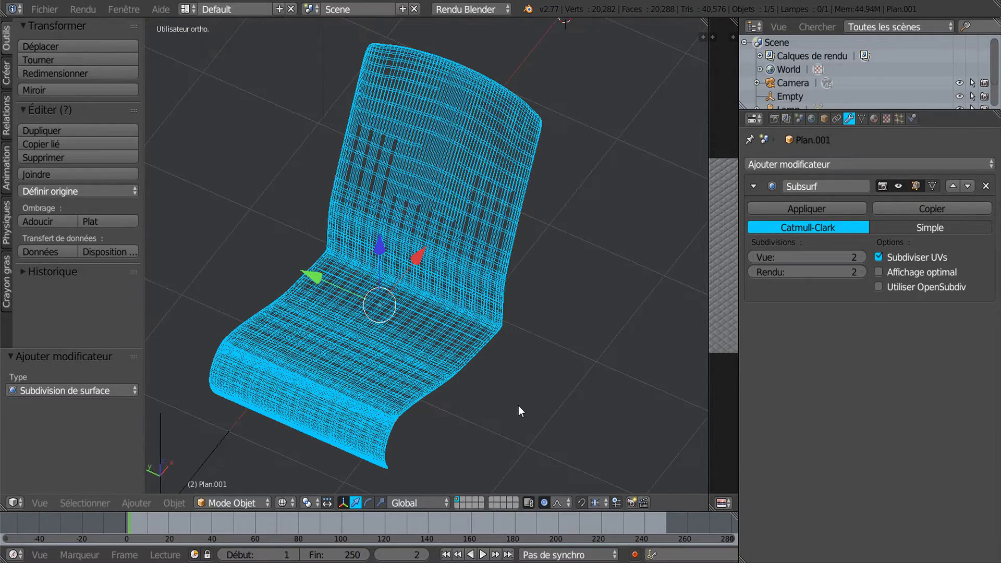
{"action": "left_click", "coordinate": [755, 256]}
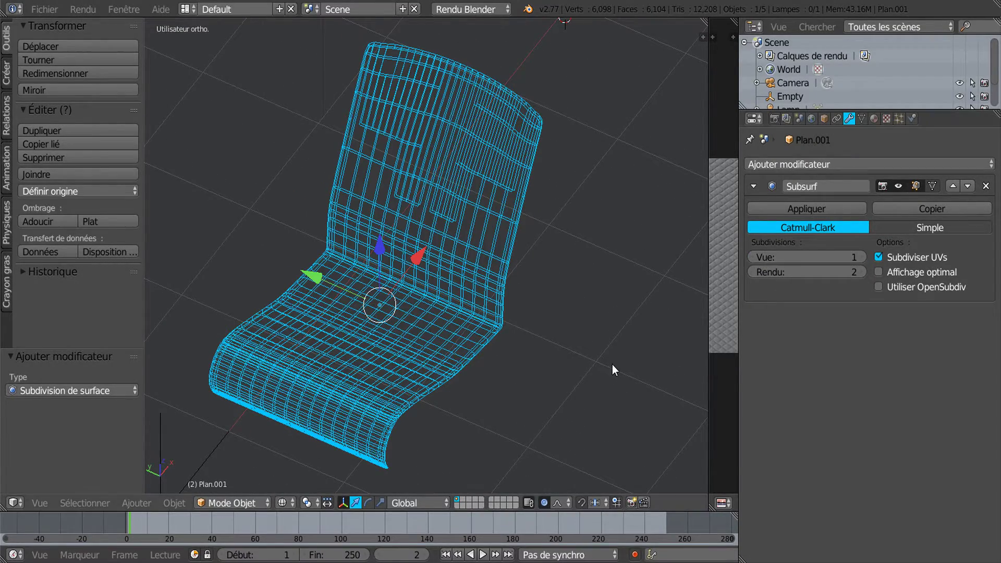
Deselect everything, switch the viewport back to showing the materials and textures, and examine the subdivided chair from several sides.
{"action": "key", "text": "Tab"}
{"action": "mouse_move", "coordinate": [588, 377]}
{"action": "middle_mouse_down"}
{"action": "mouse_move", "coordinate": [538, 376]}
{"action": "mouse_move", "coordinate": [588, 367]}
{"action": "mouse_move", "coordinate": [551, 358]}
{"action": "mouse_move", "coordinate": [580, 365]}
{"action": "mouse_move", "coordinate": [561, 315]}
{"action": "mouse_move", "coordinate": [582, 365]}
{"action": "mouse_move", "coordinate": [565, 361]}
{"action": "mouse_move", "coordinate": [589, 366]}
{"action": "middle_mouse_up"}
{"action": "key", "text": "Tab"}
{"action": "key", "text": "a"}
{"action": "key", "text": "z"}
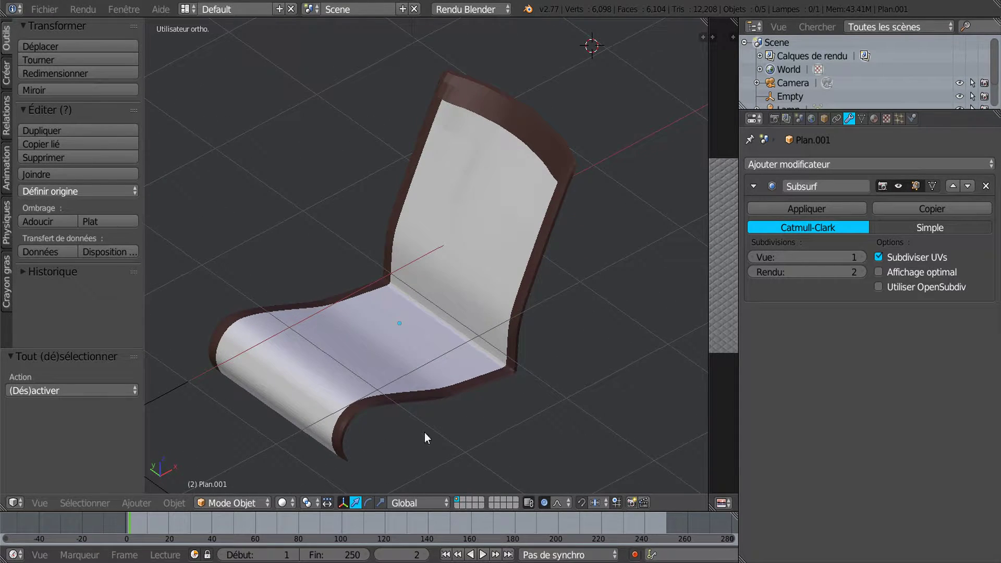
{"action": "left_click", "coordinate": [281, 502]}
{"action": "left_click", "coordinate": [307, 440]}
{"action": "mouse_move", "coordinate": [385, 407]}
{"action": "middle_mouse_down"}
{"action": "mouse_move", "coordinate": [432, 389]}
{"action": "mouse_move", "coordinate": [386, 274]}
{"action": "middle_mouse_up"}
{"action": "middle_click_drag", "start_coordinate": [371, 330], "coordinate": [506, 305]}
{"action": "middle_click_drag", "start_coordinate": [515, 372], "coordinate": [366, 421]}
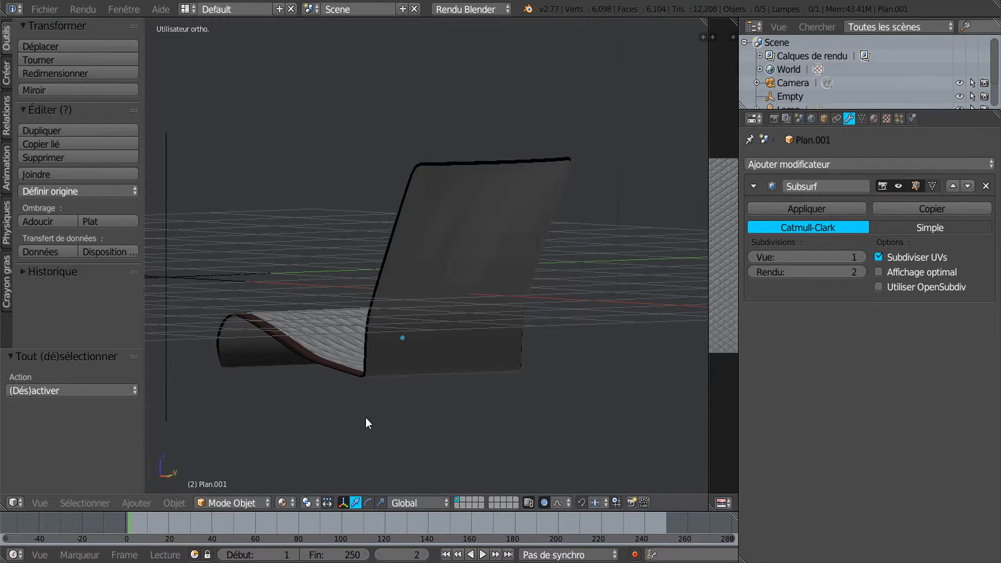
Apply smooth shading (Adoucir) to all faces of the seat mesh and check it from front and back.
{"action": "key", "text": "Tab"}
{"action": "middle_click_drag", "start_coordinate": [431, 384], "coordinate": [530, 420]}
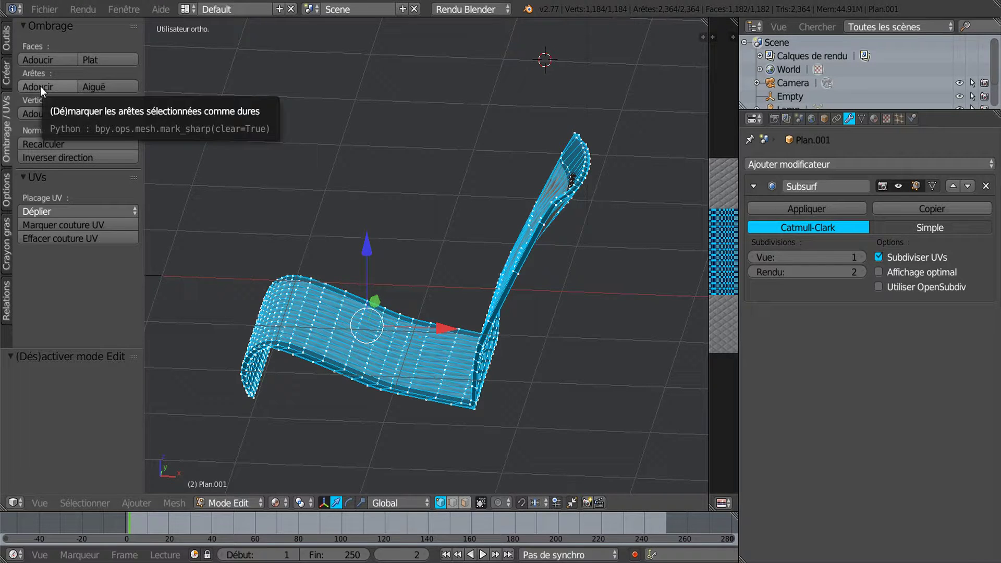
{"action": "left_click", "coordinate": [33, 60]}
{"action": "key", "text": "Tab"}
{"action": "middle_click_drag", "start_coordinate": [335, 217], "coordinate": [245, 241]}
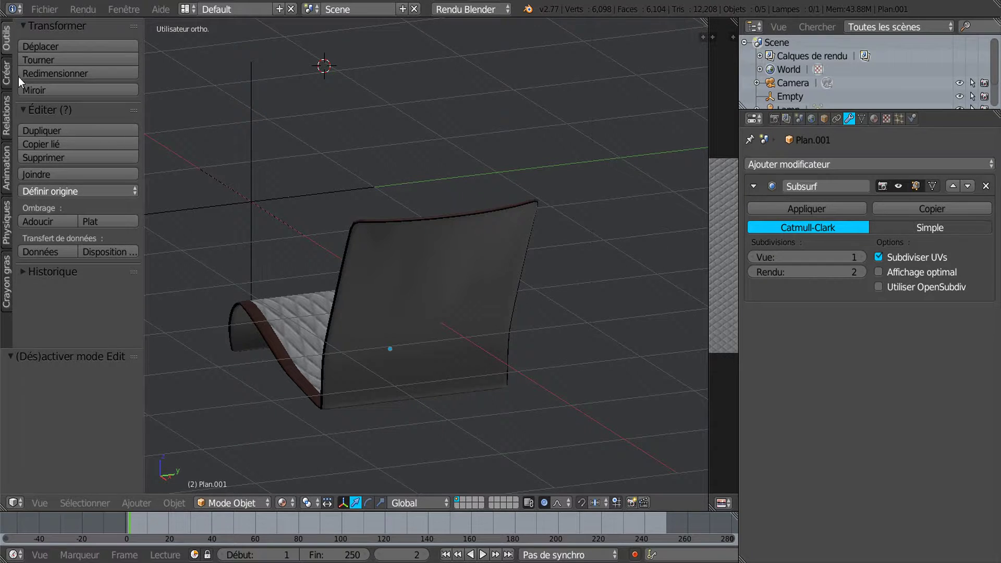
{"action": "left_click", "coordinate": [36, 222]}
{"action": "mouse_move", "coordinate": [223, 269]}
{"action": "middle_mouse_down"}
{"action": "mouse_move", "coordinate": [523, 361]}
{"action": "mouse_move", "coordinate": [572, 304]}
{"action": "mouse_move", "coordinate": [571, 358]}
{"action": "middle_mouse_up"}
{"action": "key", "text": "Tab"}
{"action": "key", "text": "Tab"}
{"action": "middle_click_drag", "start_coordinate": [513, 344], "coordinate": [509, 265]}
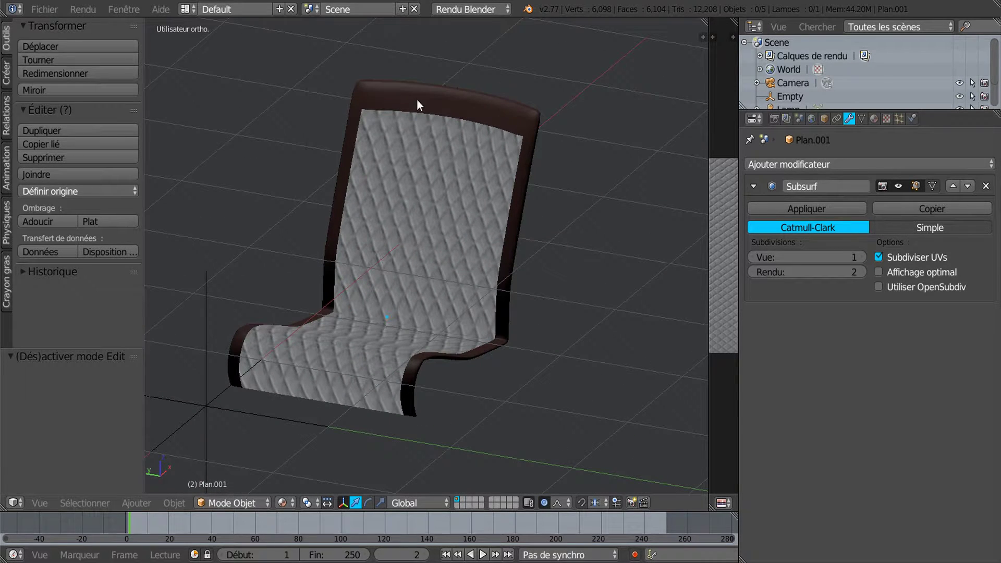
Reveal the hidden tubular chair frame around the seat.
{"action": "middle_click_drag", "start_coordinate": [450, 346], "coordinate": [599, 405]}
{"action": "key", "text": "alt+h"}
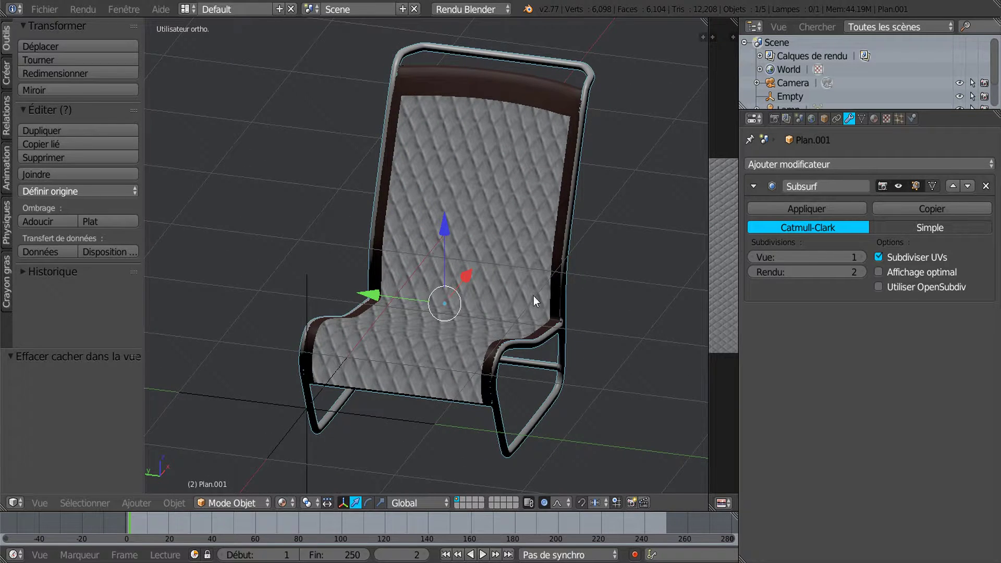
{"action": "middle_click_drag", "start_coordinate": [534, 297], "coordinate": [449, 309]}
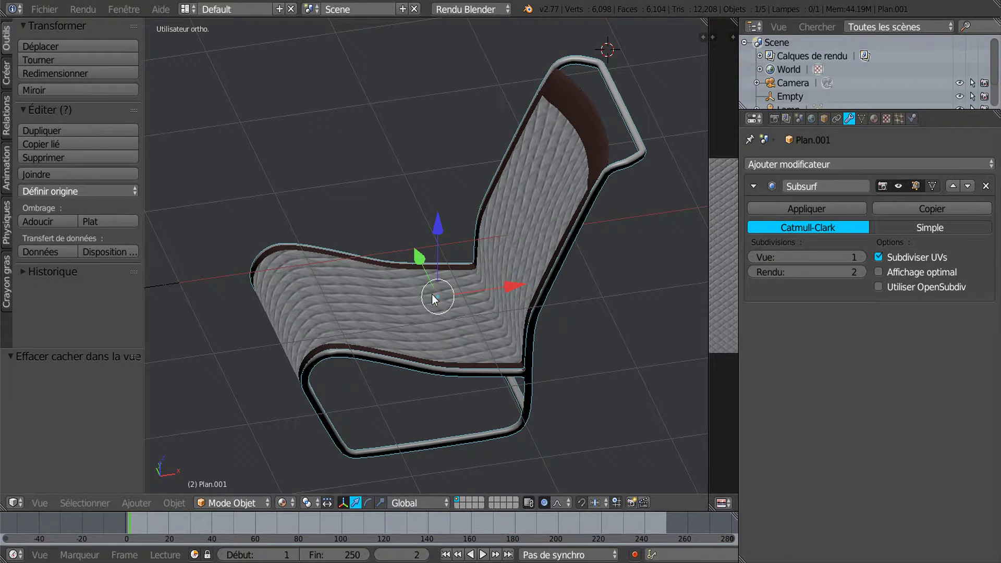
Undo the frame's accidental move, then raise the seat shell about 0.014 along Z relative to the frame.
{"action": "scroll", "coordinate": [431, 294], "scroll_direction": "up", "scroll_amount": 3}
{"action": "left_click_drag", "start_coordinate": [444, 246], "coordinate": [444, 242]}
{"action": "key", "text": "ctrl+z"}
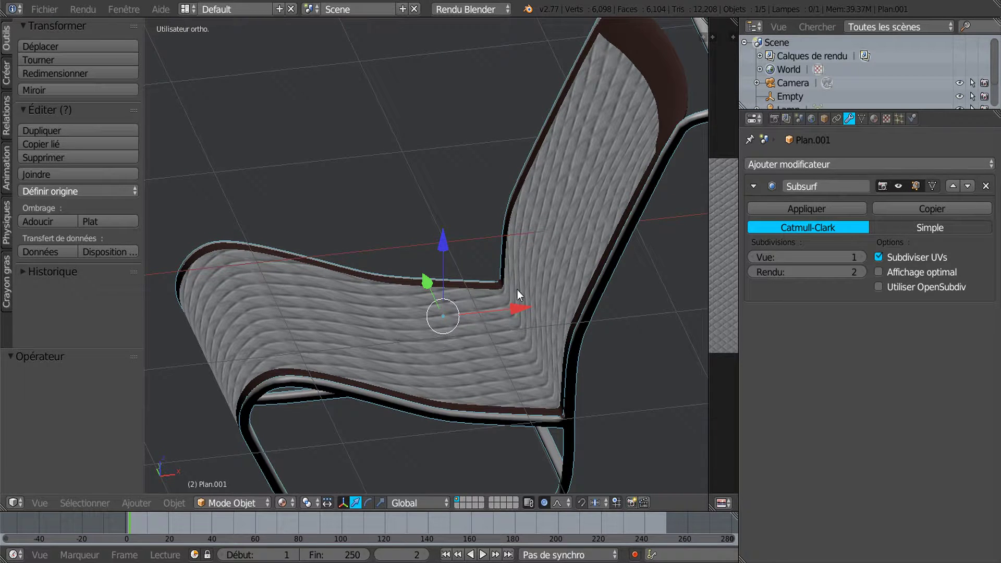
{"action": "left_click_drag", "start_coordinate": [444, 242], "coordinate": [443, 241]}
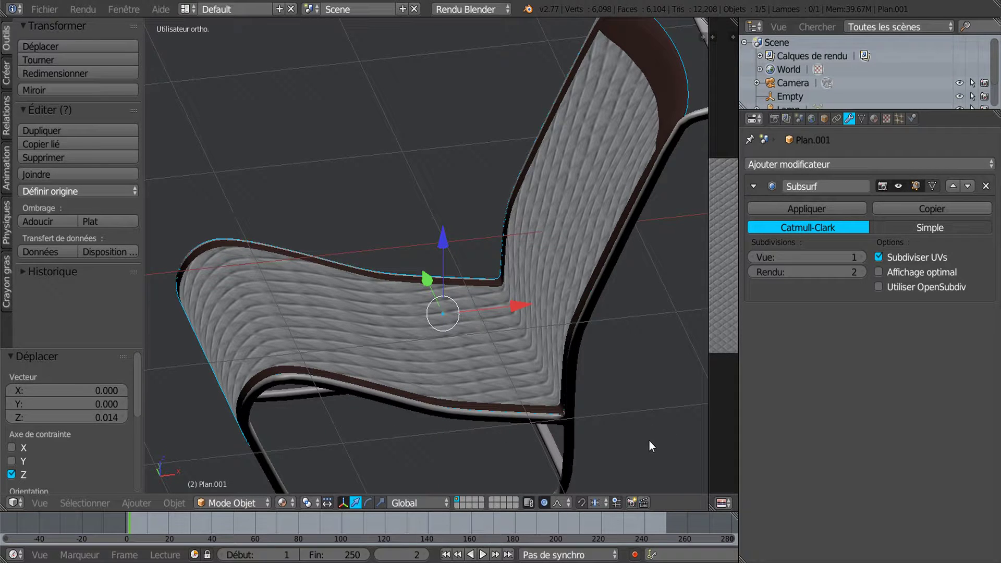
Turn off proportional editing, then move the seat shell about 0.029 along Z and about -0.040 along X.
{"action": "left_click", "coordinate": [543, 504]}
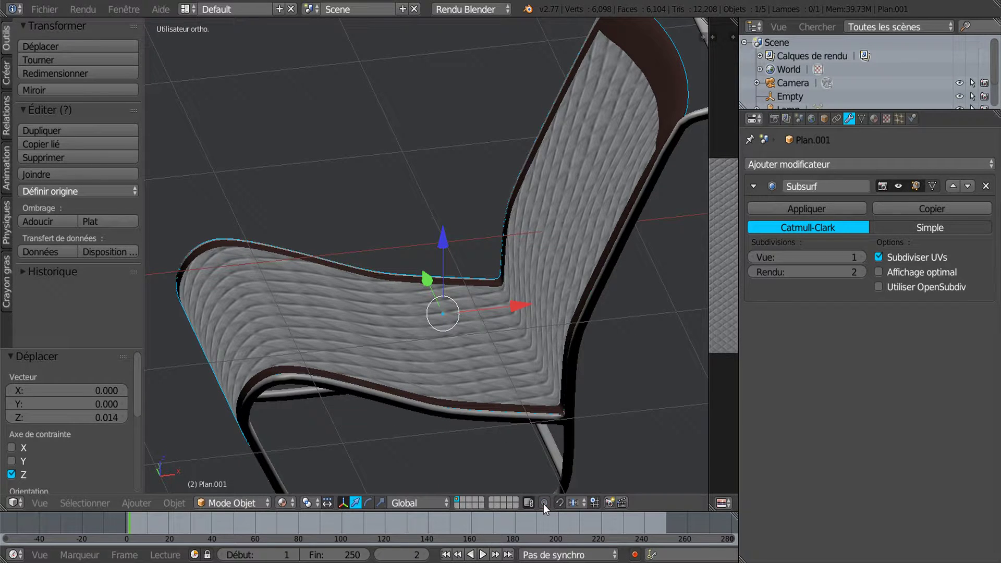
{"action": "left_click", "coordinate": [543, 504]}
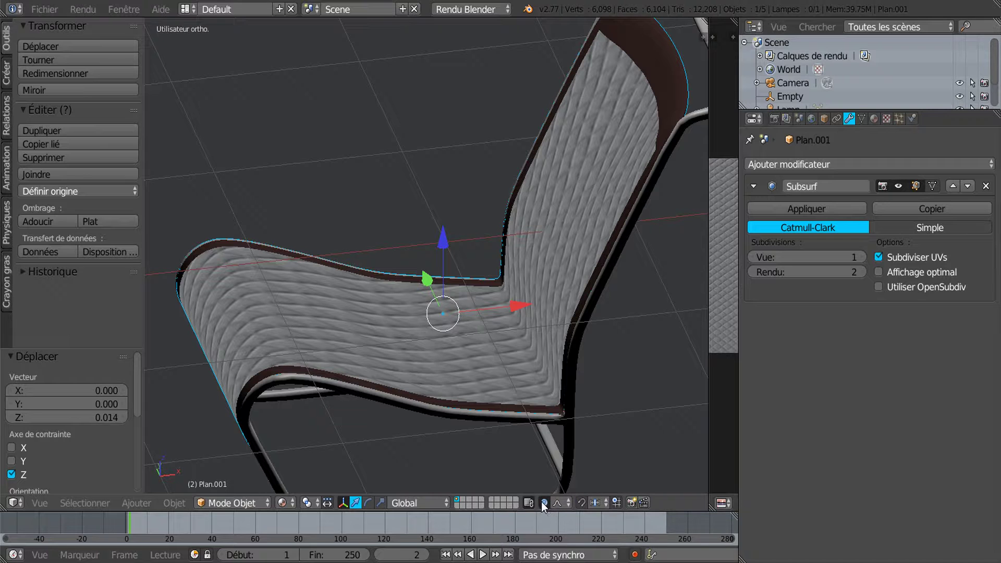
{"action": "left_click", "coordinate": [545, 502]}
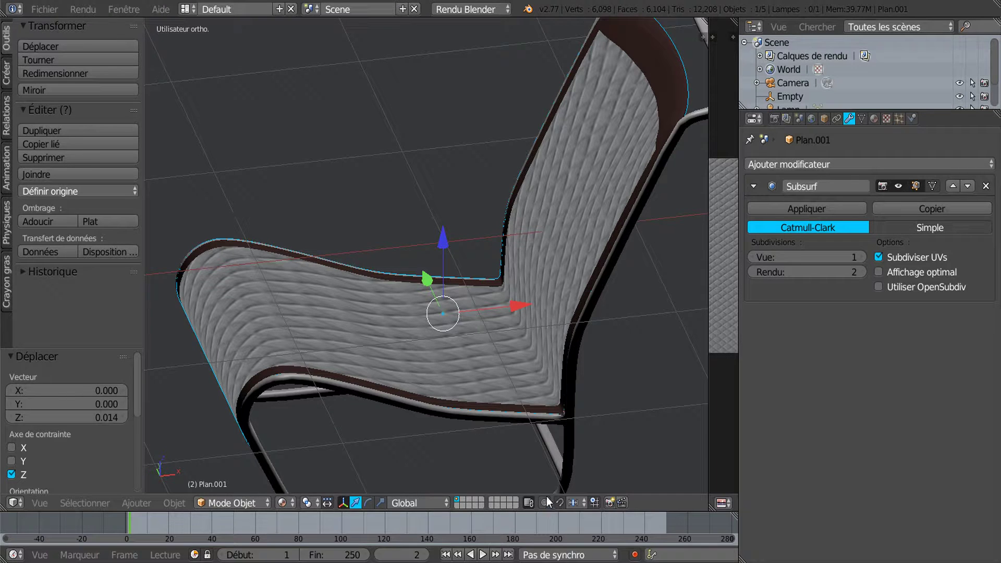
{"action": "left_click_drag", "start_coordinate": [439, 238], "coordinate": [442, 231]}
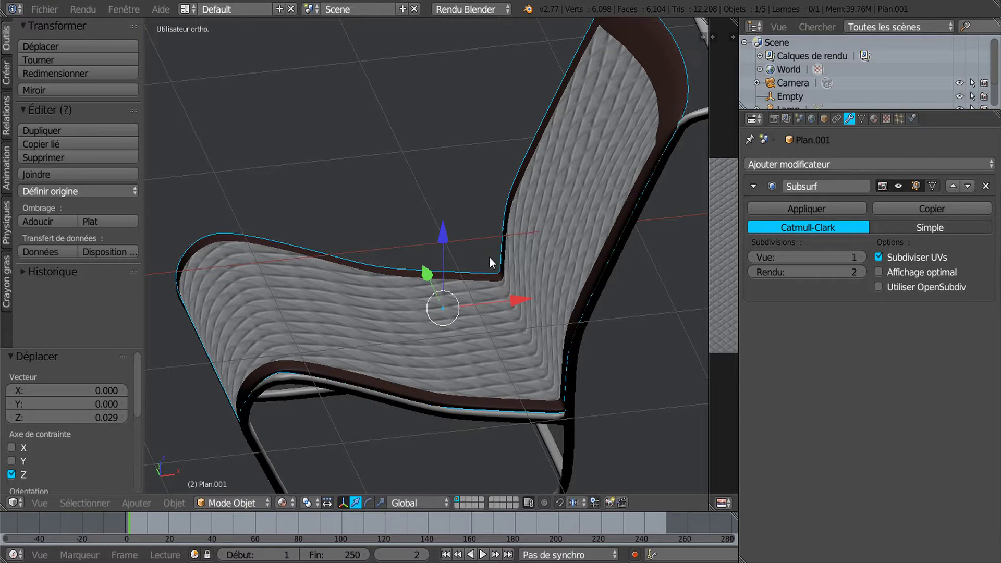
{"action": "left_click_drag", "start_coordinate": [520, 299], "coordinate": [512, 299]}
{"action": "mouse_move", "coordinate": [512, 299]}
{"action": "middle_mouse_down"}
{"action": "mouse_move", "coordinate": [505, 322]}
{"action": "mouse_move", "coordinate": [487, 291]}
{"action": "mouse_move", "coordinate": [518, 282]}
{"action": "mouse_move", "coordinate": [503, 291]}
{"action": "middle_mouse_up"}
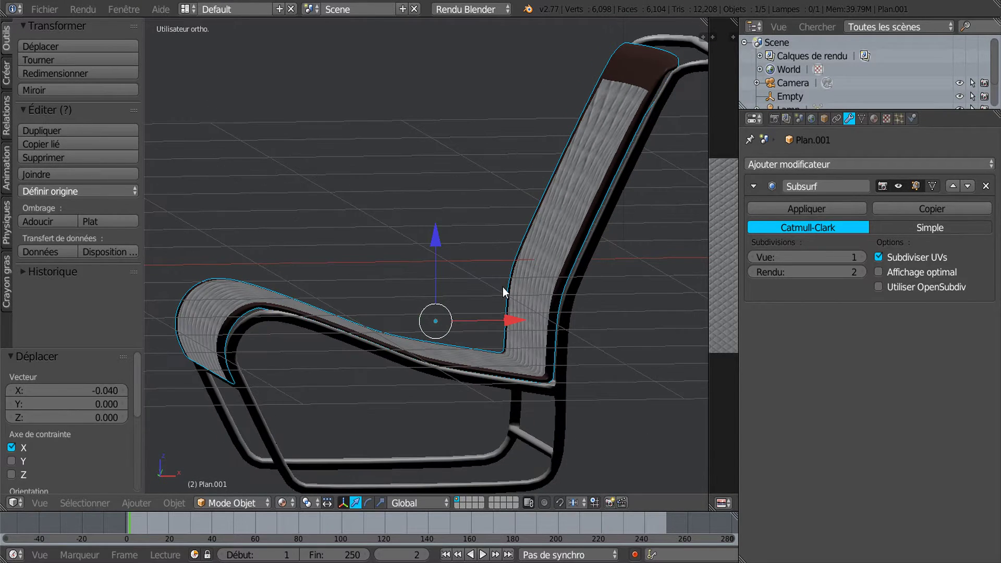
Fine-tune the seat's height on the frame with Z moves of about -0.010 and then 0.018.
{"action": "left_click_drag", "start_coordinate": [439, 237], "coordinate": [439, 238]}
{"action": "middle_click_drag", "start_coordinate": [505, 302], "coordinate": [537, 380]}
{"action": "middle_click_drag", "start_coordinate": [446, 389], "coordinate": [444, 307]}
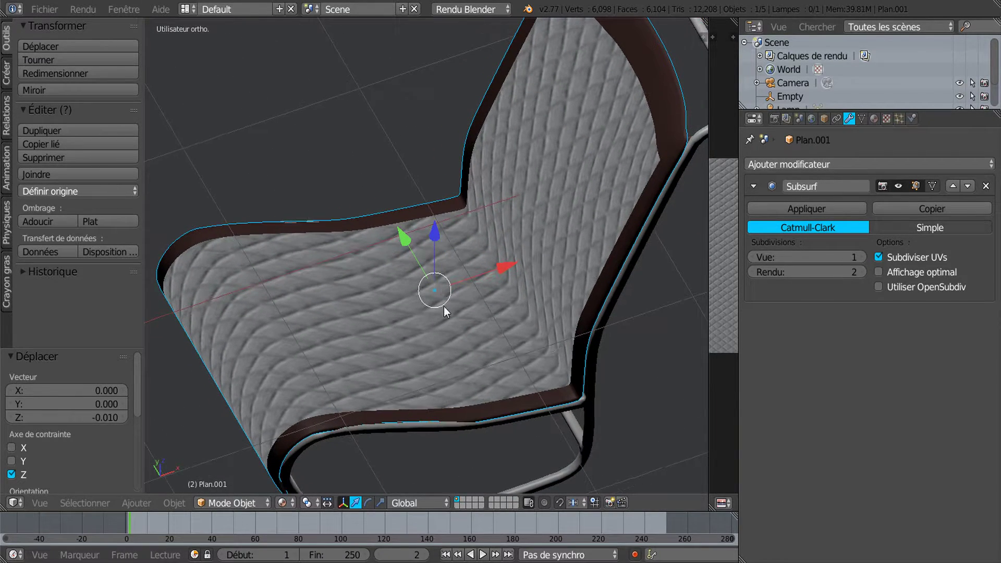
{"action": "left_click_drag", "start_coordinate": [437, 233], "coordinate": [437, 232]}
{"action": "middle_click_drag", "start_coordinate": [436, 268], "coordinate": [506, 327]}
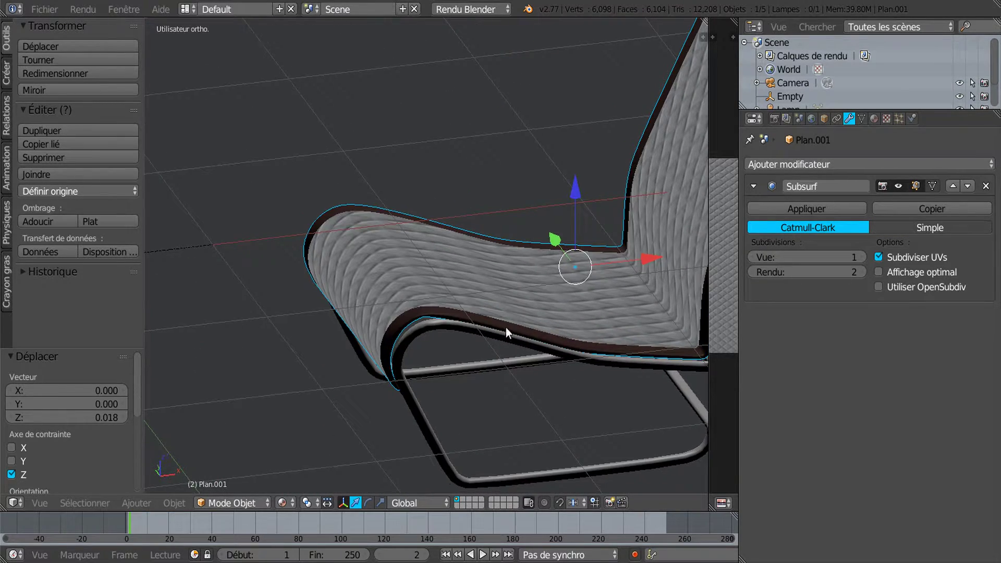
{"action": "mouse_move", "coordinate": [471, 266]}
{"action": "middle_mouse_down"}
{"action": "mouse_move", "coordinate": [472, 277]}
{"action": "mouse_move", "coordinate": [458, 271]}
{"action": "middle_mouse_up"}
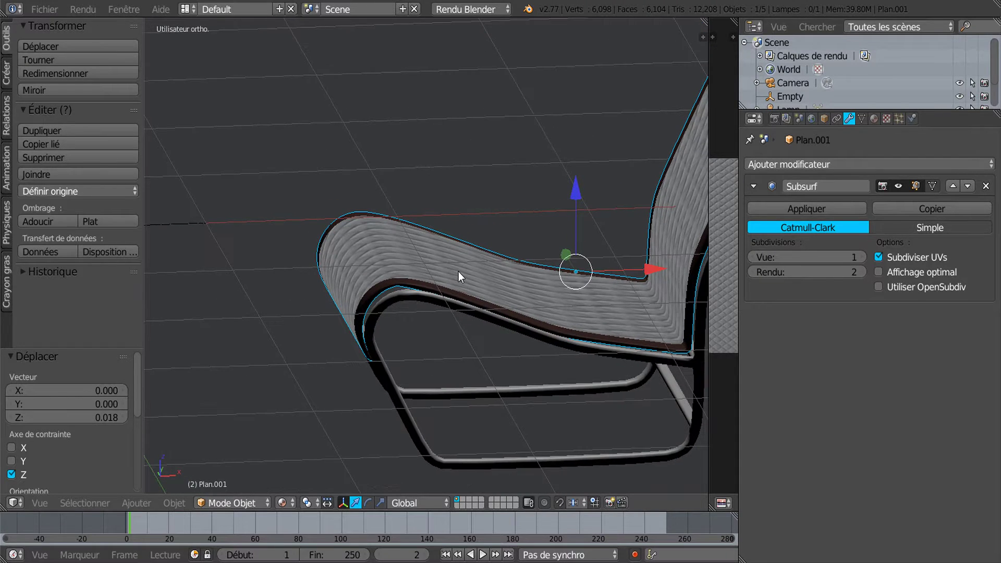
Give the tubular frame a new material and make it shadeless (Sans ombrage).
{"action": "right_click", "coordinate": [493, 318]}
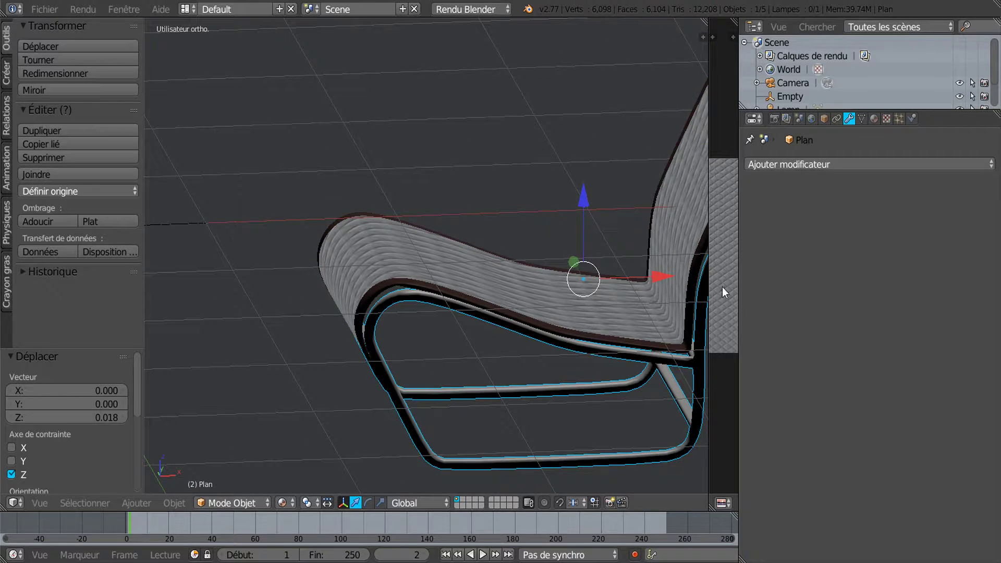
{"action": "left_click", "coordinate": [875, 119]}
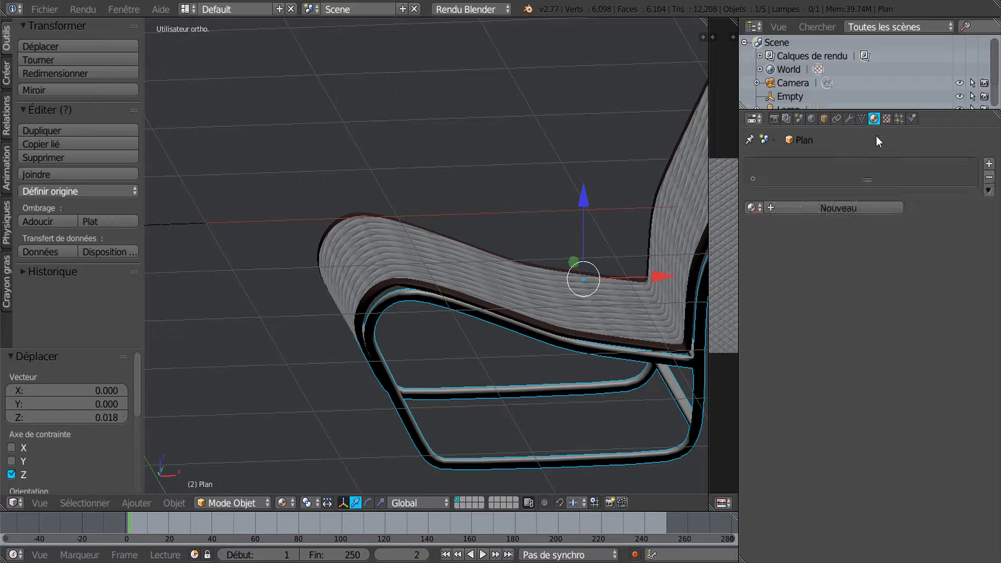
{"action": "left_click", "coordinate": [852, 207]}
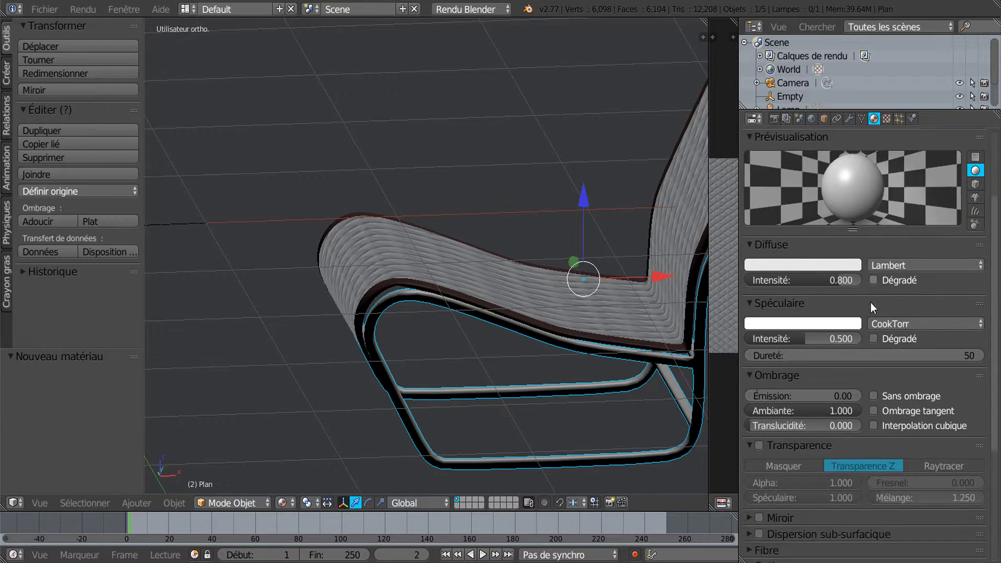
{"action": "scroll", "coordinate": [868, 303], "scroll_direction": "down", "scroll_amount": 2}
{"action": "left_click", "coordinate": [874, 369]}
Add a new texture to the frame's material and set its mapping coordinates to Normale.
{"action": "left_click", "coordinate": [886, 118]}
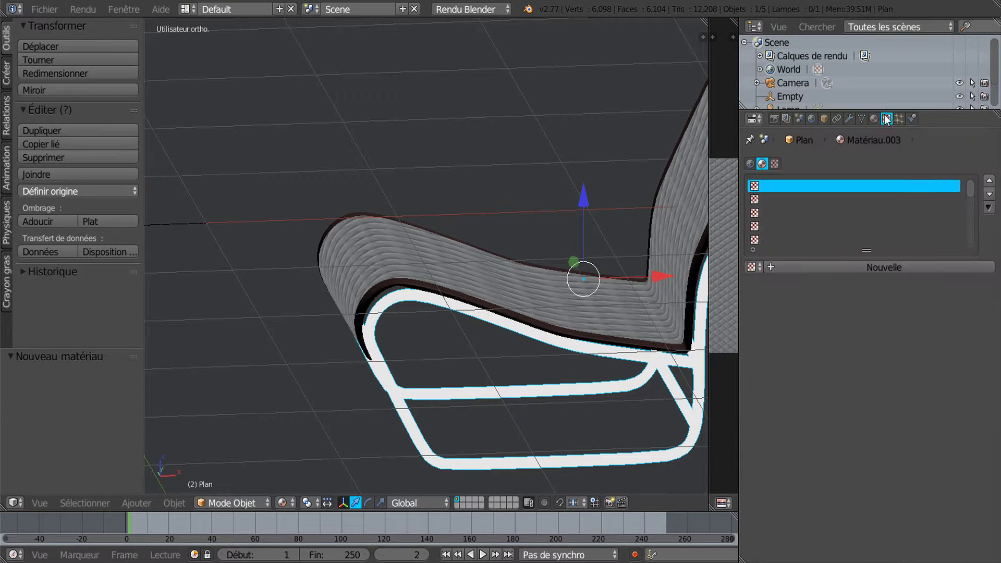
{"action": "left_click", "coordinate": [895, 268]}
{"action": "scroll", "coordinate": [887, 316], "scroll_direction": "down", "scroll_amount": 5}
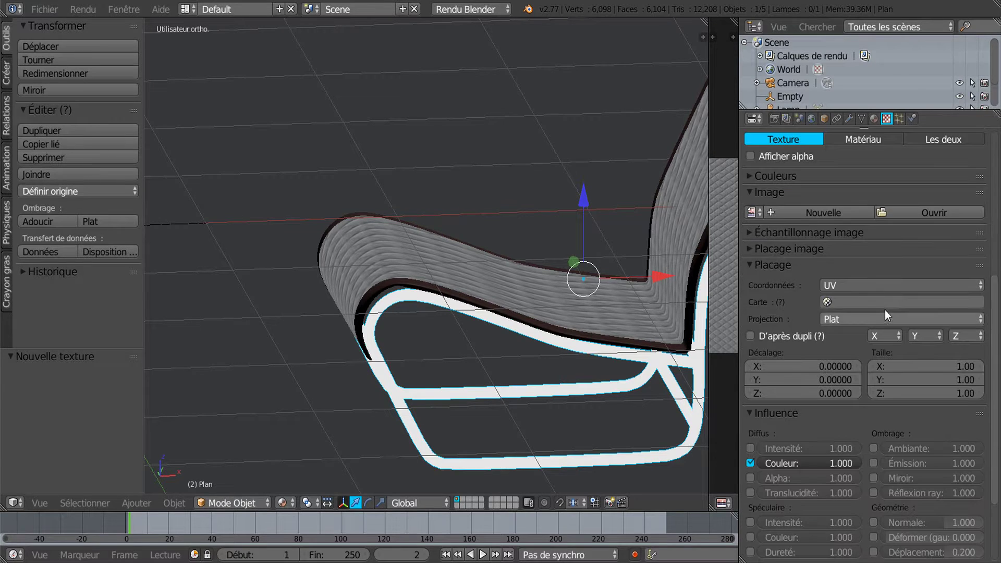
{"action": "left_click", "coordinate": [883, 286]}
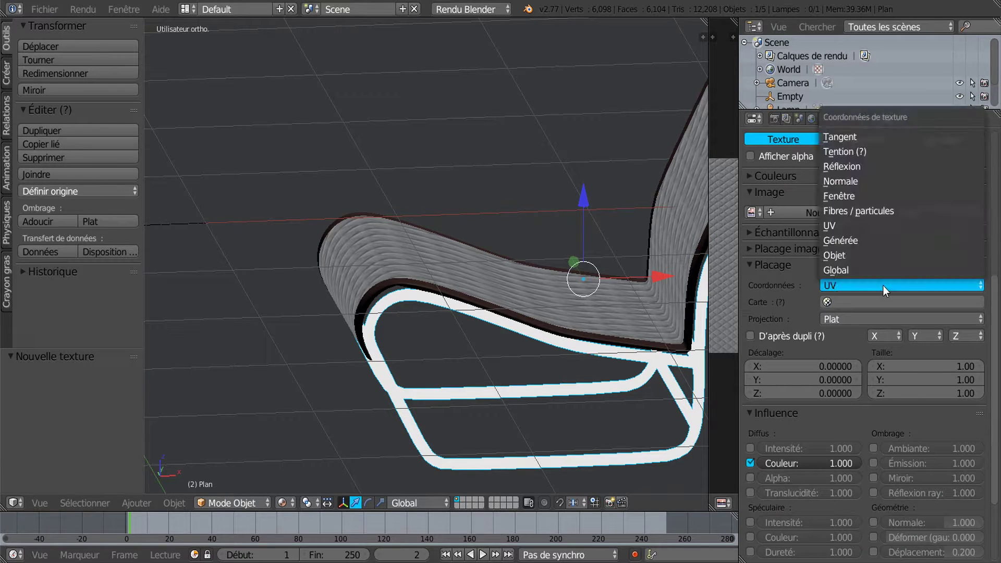
{"action": "left_click", "coordinate": [894, 183]}
{"action": "scroll", "coordinate": [903, 245], "scroll_direction": "up", "scroll_amount": 6}
{"action": "scroll", "coordinate": [906, 240], "scroll_direction": "down", "scroll_amount": 2}
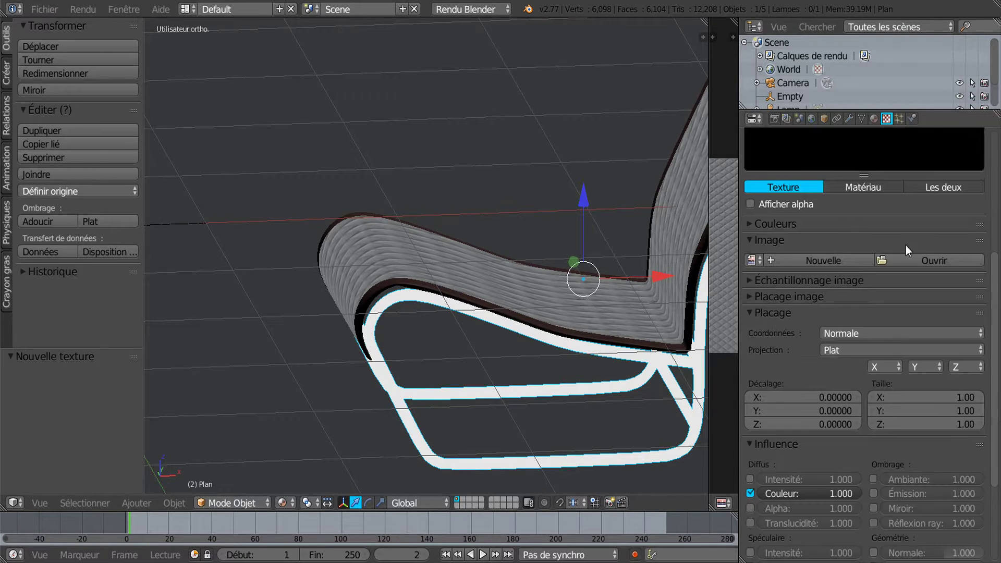
Load the image Texture Caoutchouc.png from the Texture Caoutchouc folder into the frame's texture.
{"action": "left_click", "coordinate": [909, 263]}
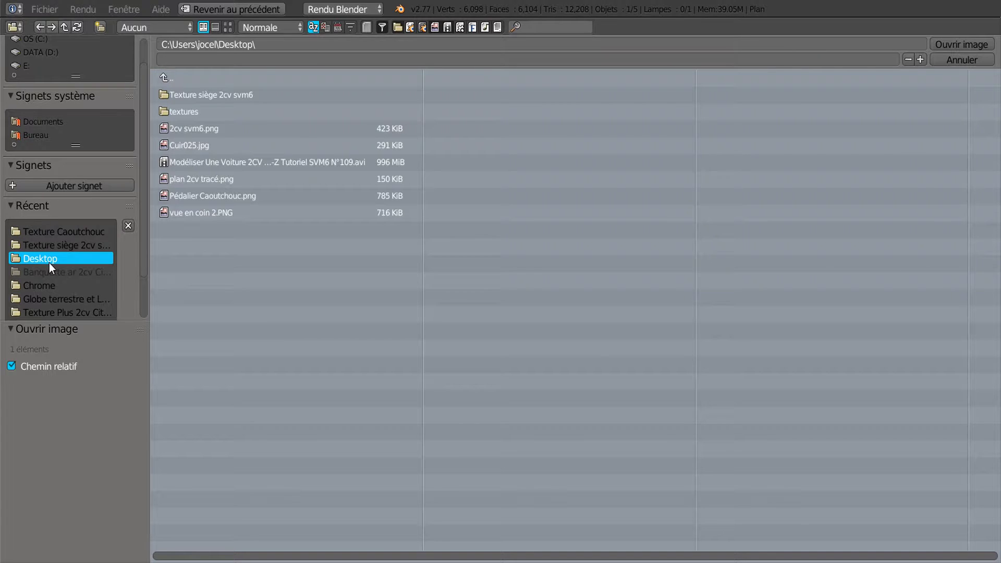
{"action": "left_click", "coordinate": [52, 231]}
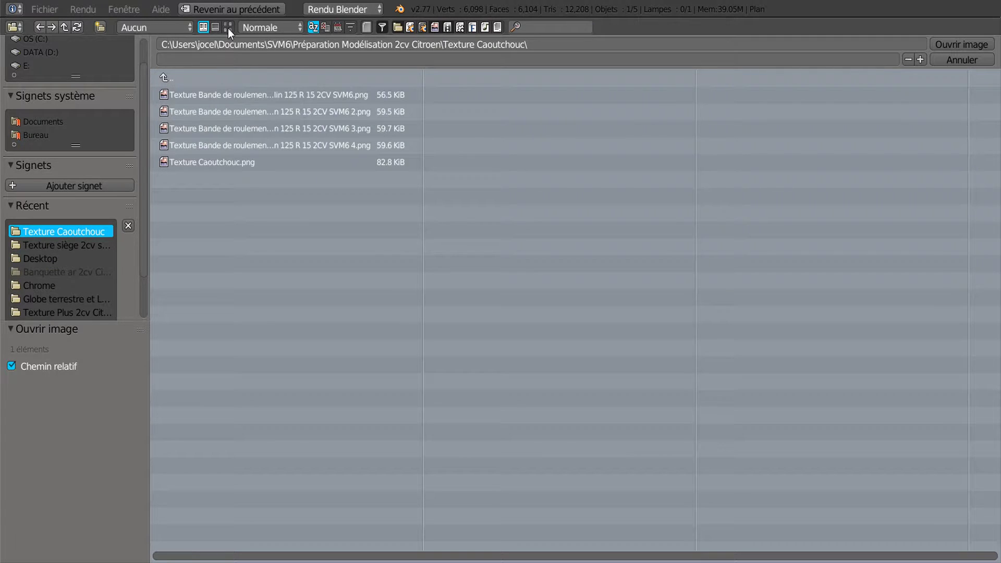
{"action": "left_click", "coordinate": [228, 27]}
{"action": "left_click", "coordinate": [673, 117]}
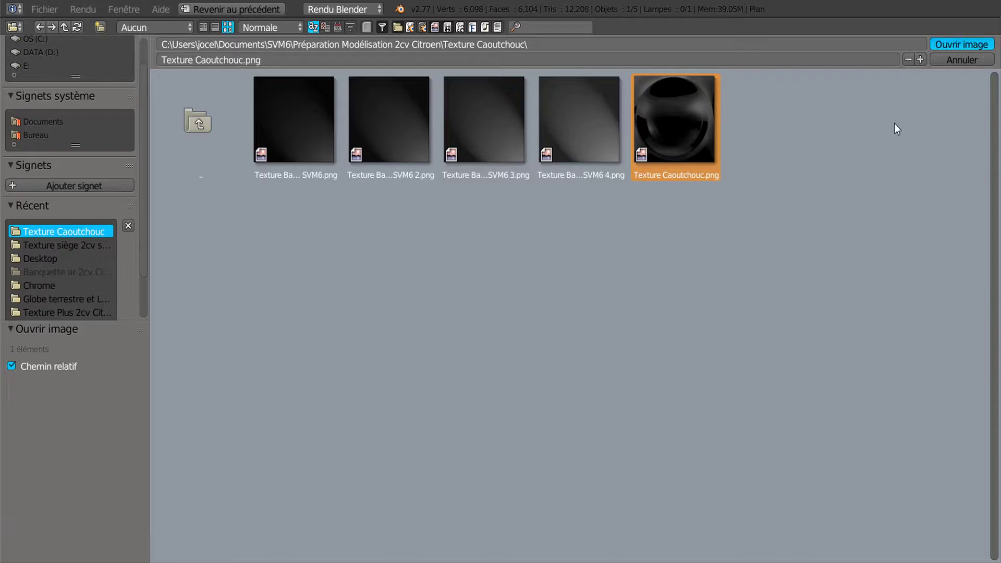
{"action": "left_click", "coordinate": [970, 44]}
Widen the 3D view and, in front view, nudge the tubular frame about 0.003 along X.
{"action": "middle_click_drag", "start_coordinate": [535, 340], "coordinate": [454, 330]}
{"action": "left_click_drag", "start_coordinate": [740, 233], "coordinate": [905, 224]}
{"action": "left_click_drag", "start_coordinate": [709, 136], "coordinate": [776, 172]}
{"action": "middle_click_drag", "start_coordinate": [693, 221], "coordinate": [649, 251]}
{"action": "key", "text": "KP_1"}
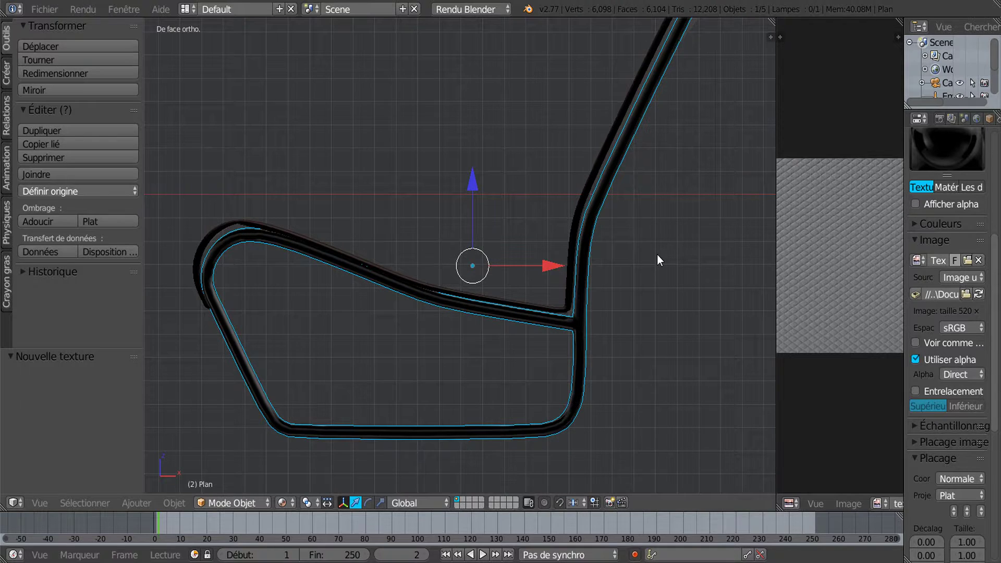
{"action": "scroll", "coordinate": [657, 255], "scroll_direction": "down", "scroll_amount": 1}
{"action": "middle_click_drag", "start_coordinate": [649, 259], "coordinate": [604, 340], "text": "shift"}
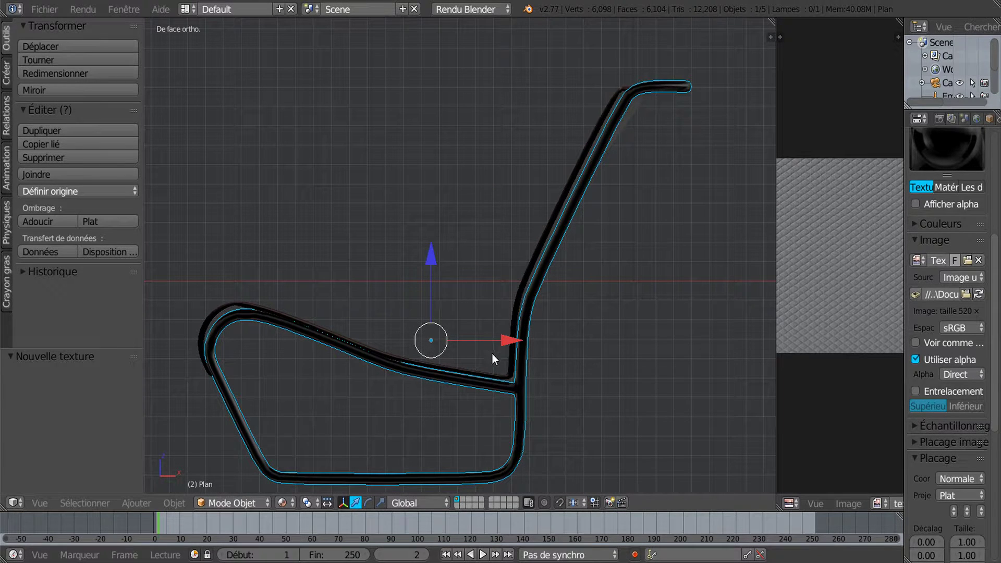
{"action": "left_click_drag", "start_coordinate": [507, 343], "coordinate": [509, 339]}
Move the seat shell about 0.007 along X, slightly up along Z, and another 0.021 or so along X.
{"action": "right_click", "coordinate": [497, 376]}
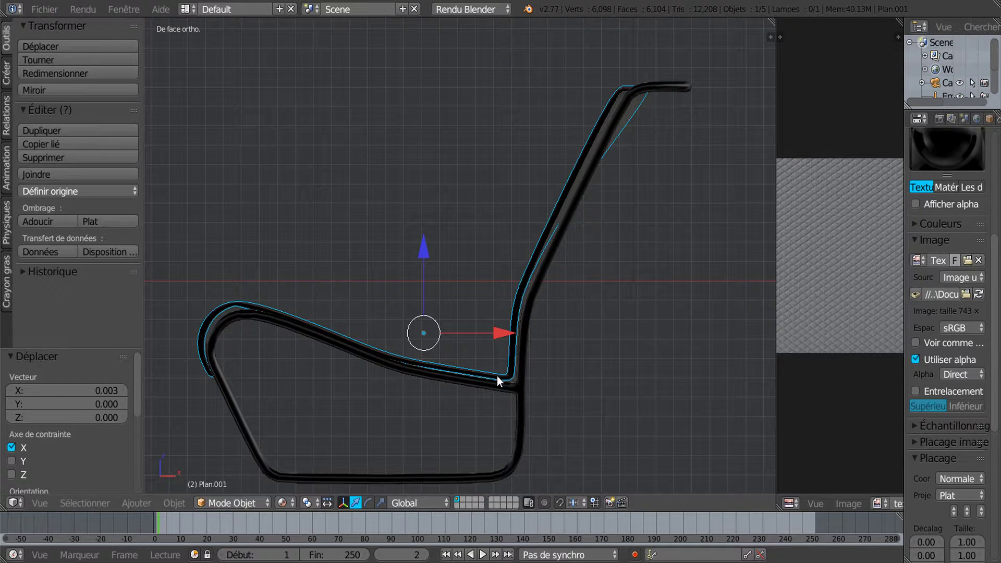
{"action": "left_click_drag", "start_coordinate": [501, 330], "coordinate": [502, 331]}
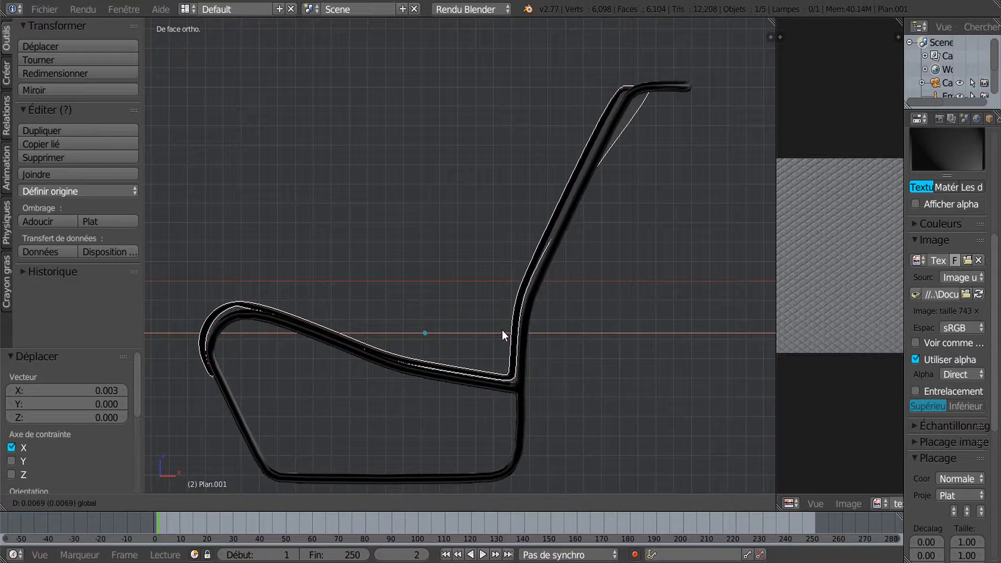
{"action": "left_click_drag", "start_coordinate": [502, 331], "coordinate": [503, 331]}
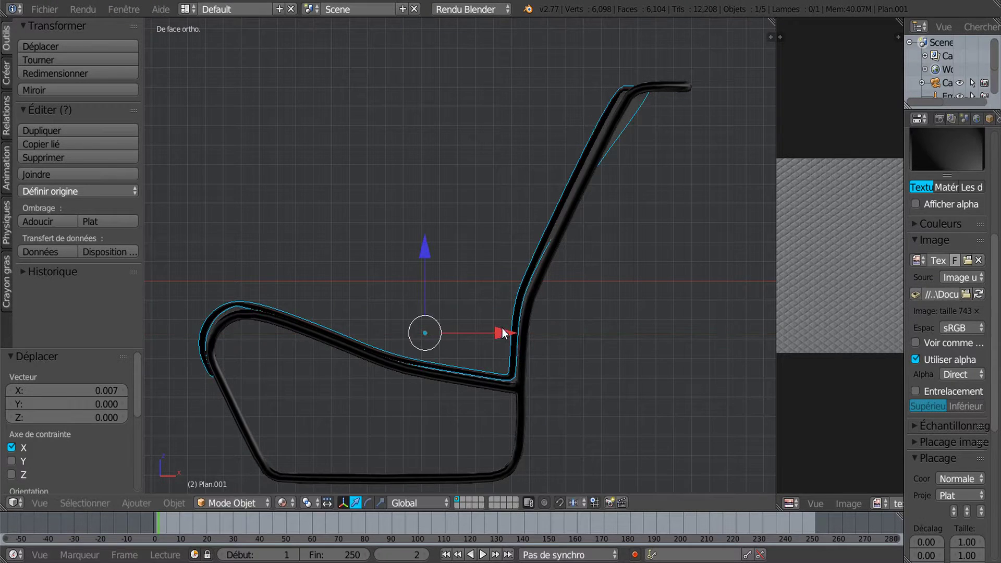
{"action": "left_click_drag", "start_coordinate": [428, 254], "coordinate": [427, 249]}
{"action": "mouse_move", "coordinate": [507, 331]}
{"action": "left_mouse_down"}
{"action": "mouse_move", "coordinate": [486, 333]}
{"action": "mouse_move", "coordinate": [508, 329]}
{"action": "left_mouse_up"}
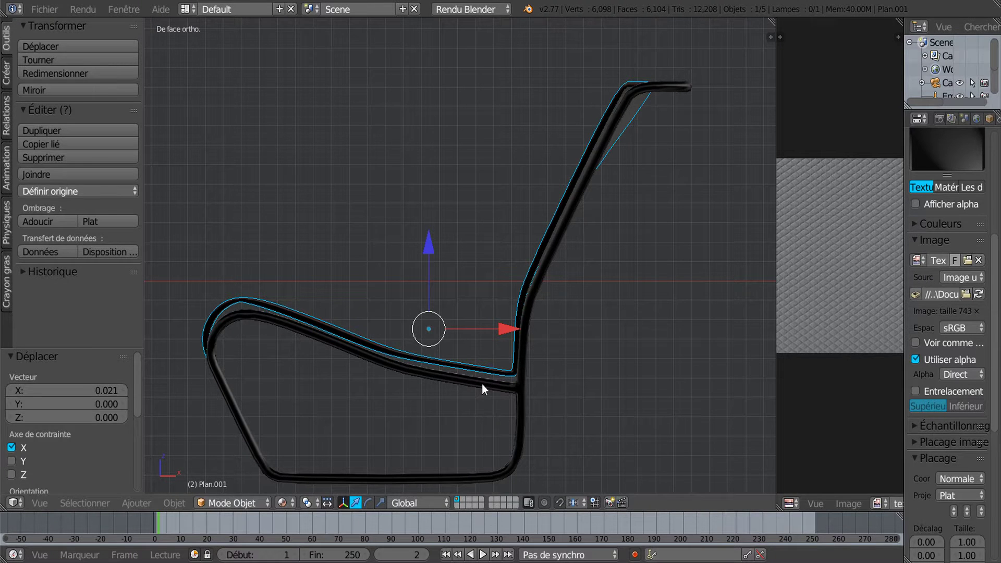
In wireframe Edit Mode, move the shell's vertices from the front curl to the back bend about 0.035 along X and -0.010 along Z.
{"action": "key", "text": "Tab"}
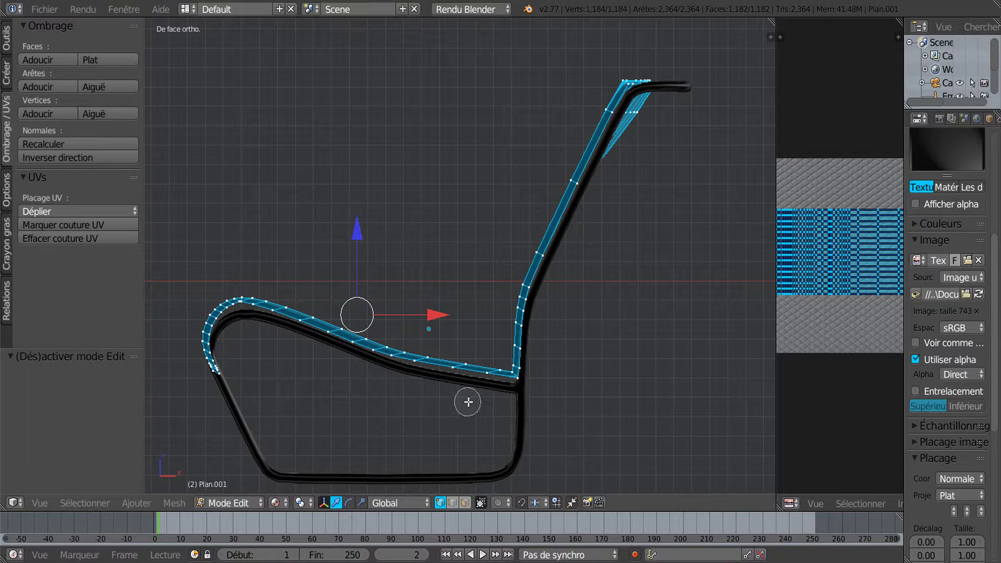
{"action": "key", "text": "z"}
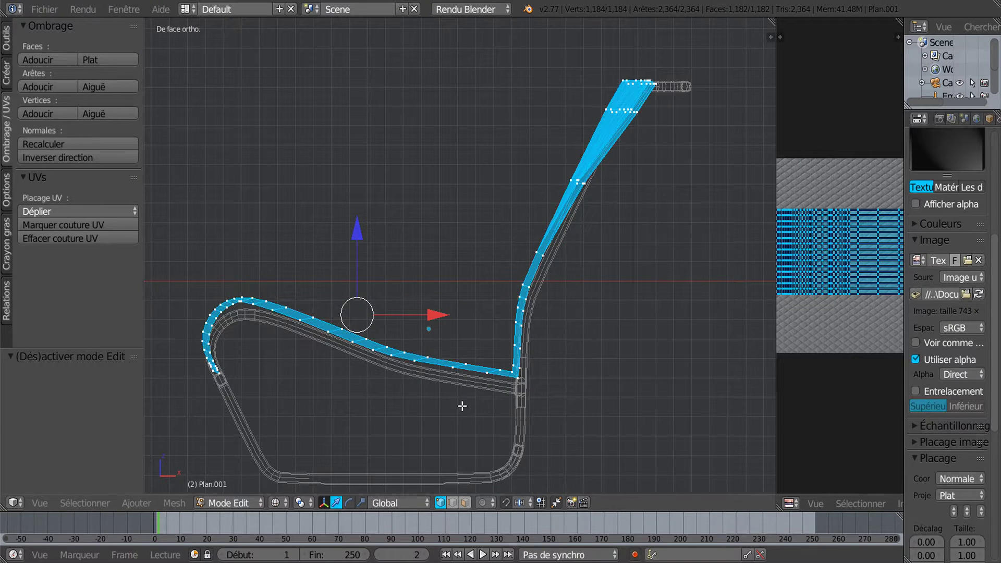
{"action": "key", "text": "c"}
{"action": "key", "text": "Escape"}
{"action": "key", "text": "a"}
{"action": "key", "text": "c"}
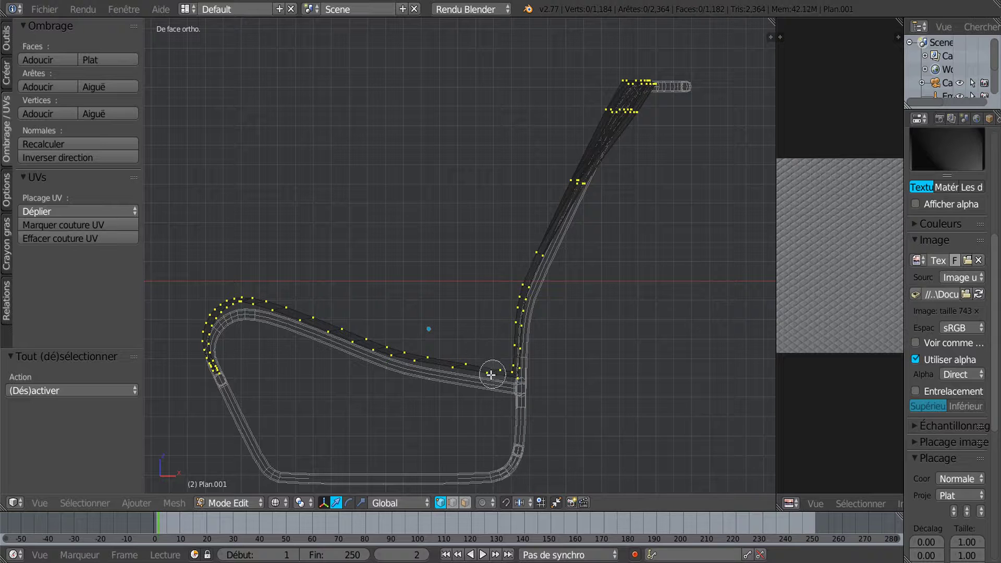
{"action": "mouse_move", "coordinate": [491, 372]}
{"action": "left_mouse_down"}
{"action": "mouse_move", "coordinate": [219, 303]}
{"action": "mouse_move", "coordinate": [208, 337]}
{"action": "mouse_move", "coordinate": [230, 389]}
{"action": "mouse_move", "coordinate": [241, 301]}
{"action": "left_mouse_up"}
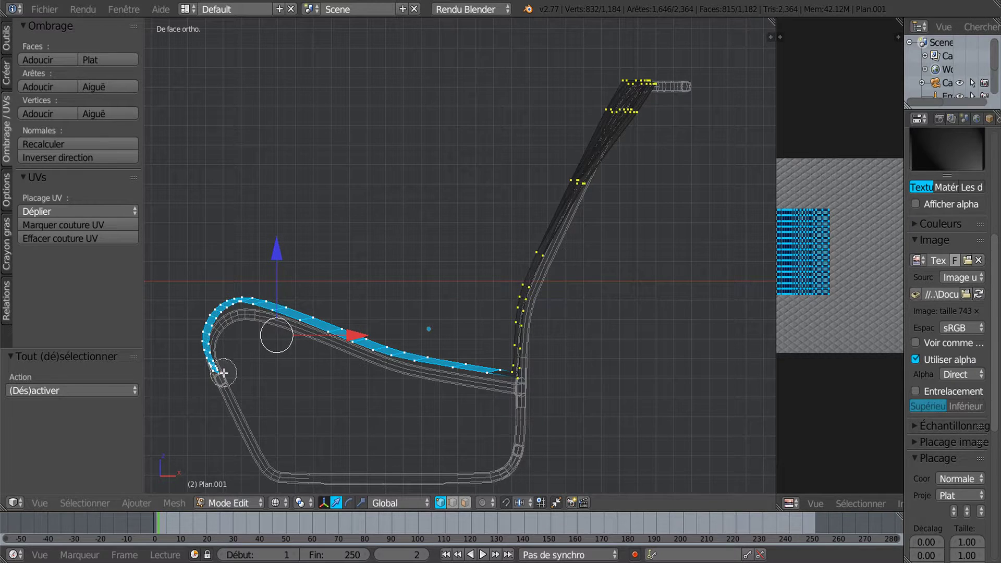
{"action": "right_click", "coordinate": [334, 386]}
{"action": "left_click_drag", "start_coordinate": [354, 336], "coordinate": [361, 336]}
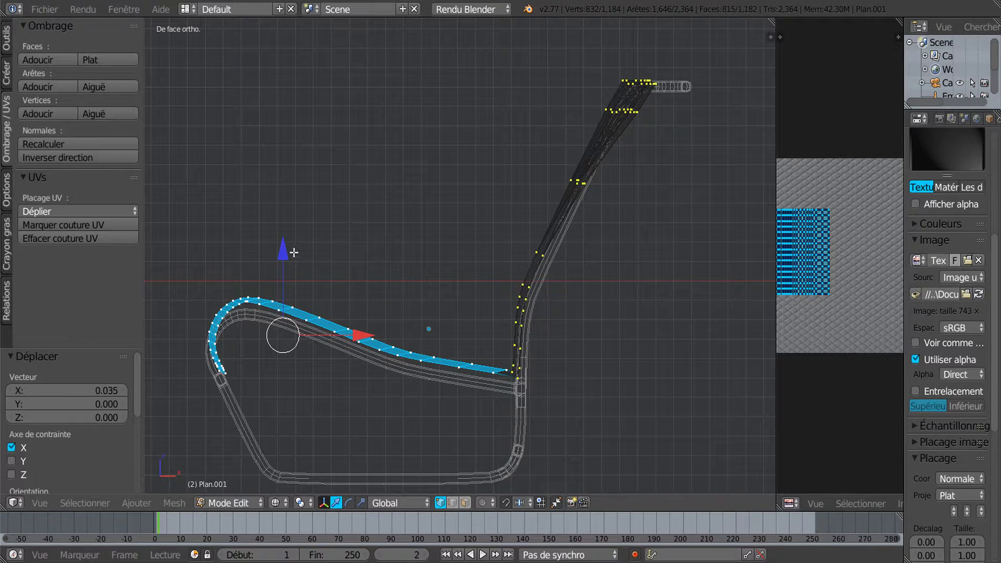
{"action": "left_click_drag", "start_coordinate": [285, 251], "coordinate": [283, 253]}
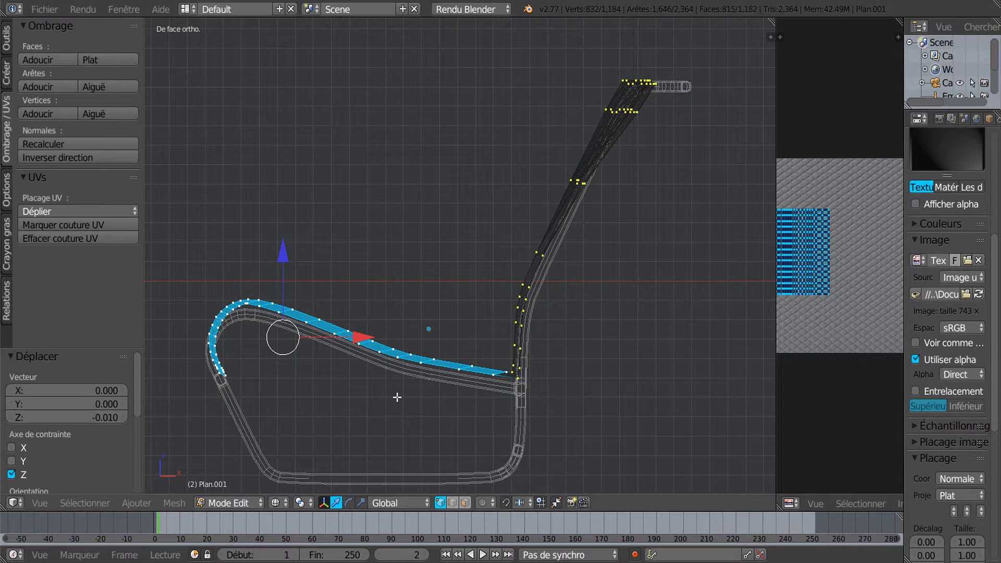
Rotate the selected seat portion of the shell about 0.229° in front view.
{"action": "scroll", "coordinate": [407, 402], "scroll_direction": "up", "scroll_amount": 1}
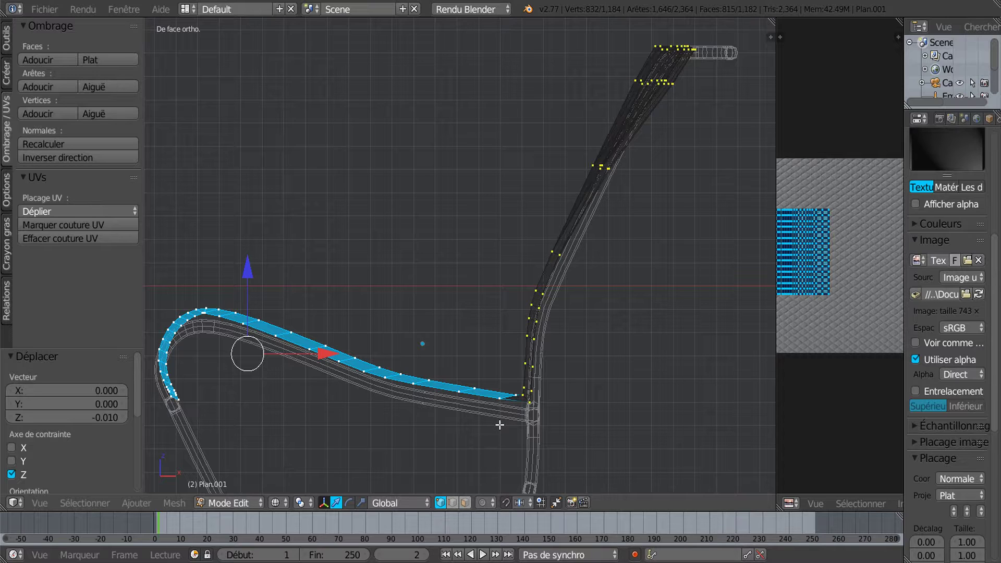
{"action": "key", "text": "r"}
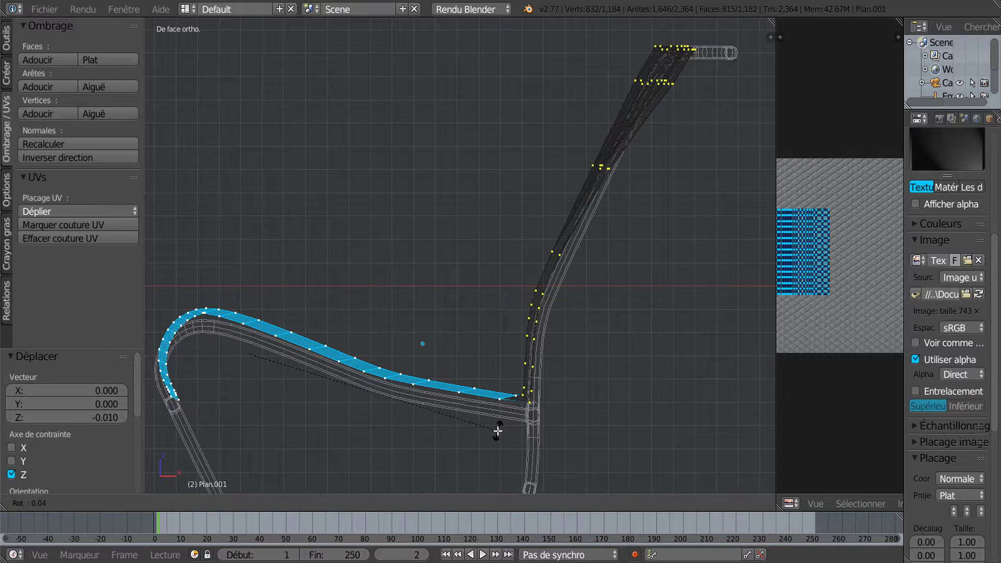
{"action": "left_click", "coordinate": [494, 459]}
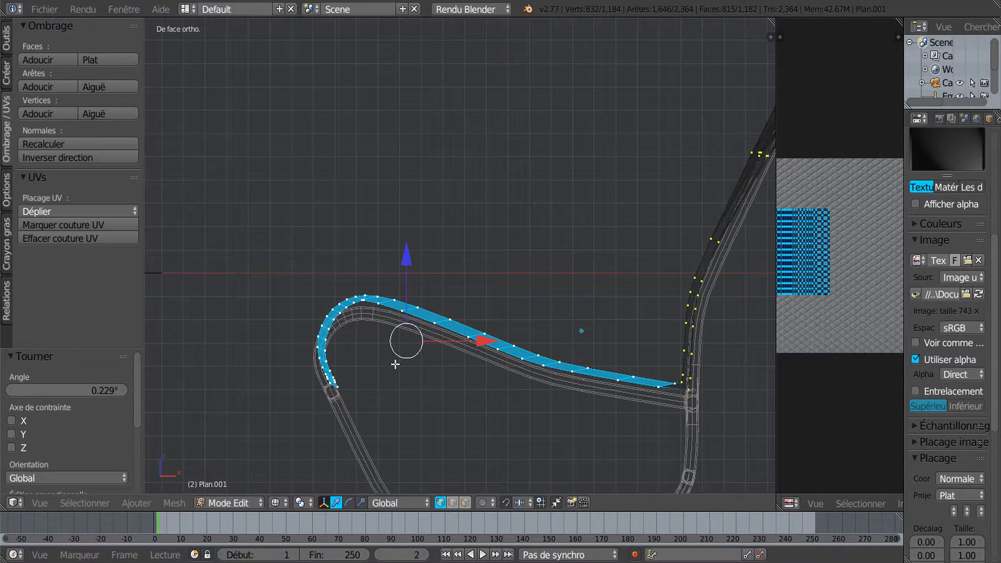
Select only the shell's front curl vertices, move them about -0.075 along X and rotate them about 4.8°.
{"action": "key", "text": "a"}
{"action": "key", "text": "c"}
{"action": "left_click", "coordinate": [357, 300]}
{"action": "mouse_move", "coordinate": [347, 303]}
{"action": "left_mouse_down"}
{"action": "mouse_move", "coordinate": [328, 321]}
{"action": "mouse_move", "coordinate": [327, 351]}
{"action": "left_mouse_up"}
{"action": "right_click", "coordinate": [328, 351]}
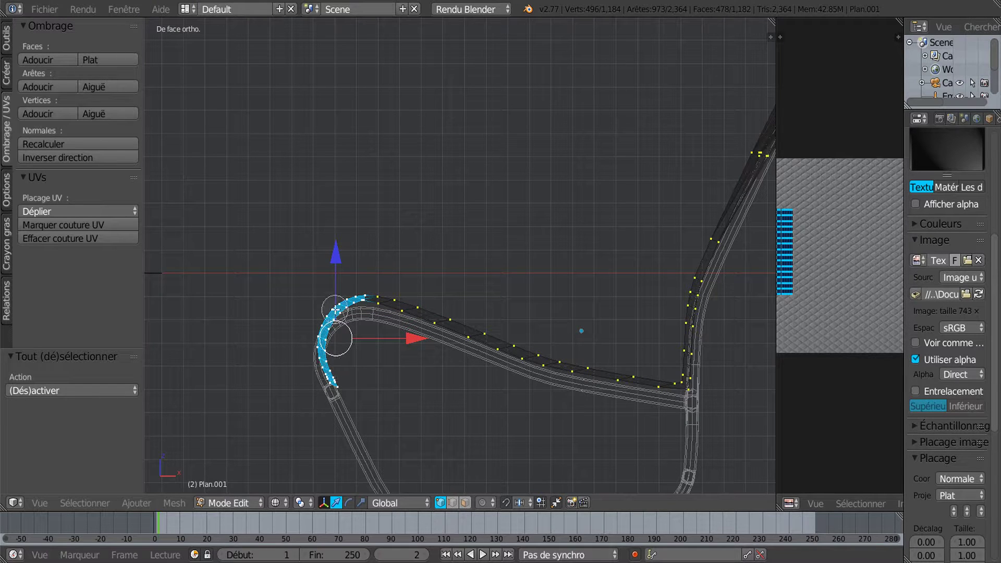
{"action": "left_click_drag", "start_coordinate": [409, 338], "coordinate": [397, 347]}
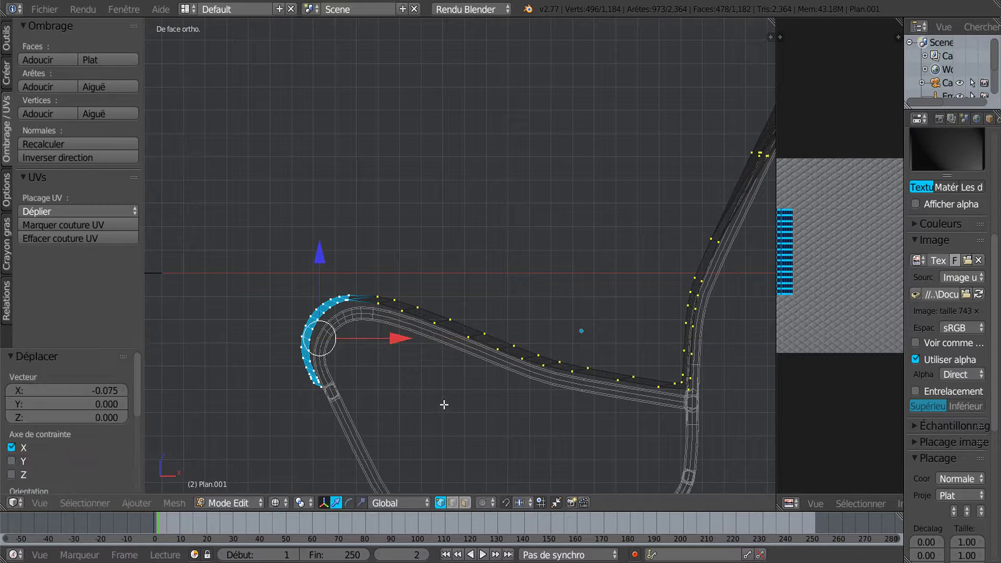
{"action": "key", "text": "r"}
{"action": "left_click", "coordinate": [563, 447]}
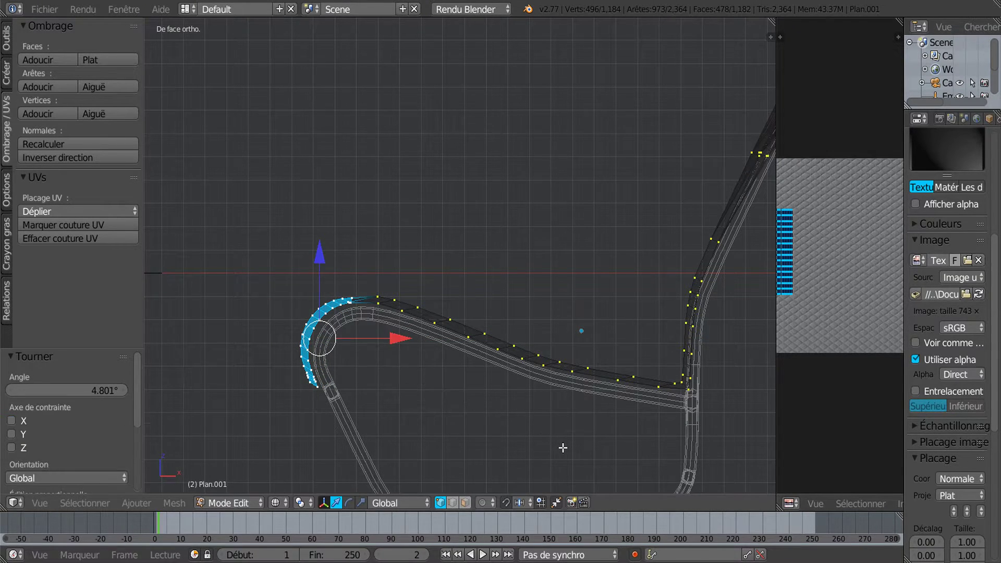
Shift the front curl vertices about 0.023 along X and rotate them about 1.68° to follow the frame's bend.
{"action": "left_click_drag", "start_coordinate": [400, 340], "coordinate": [403, 339]}
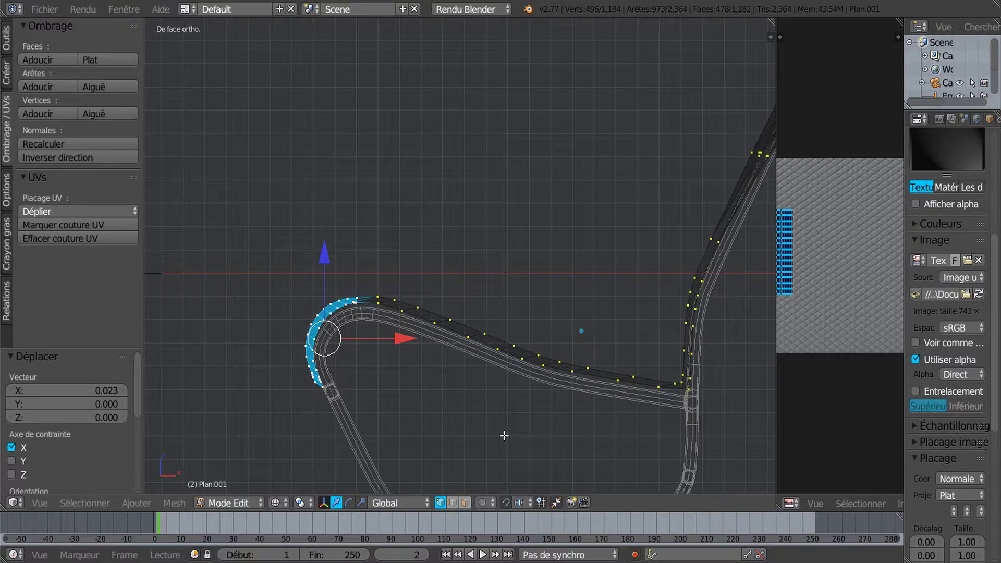
{"action": "key", "text": "r"}
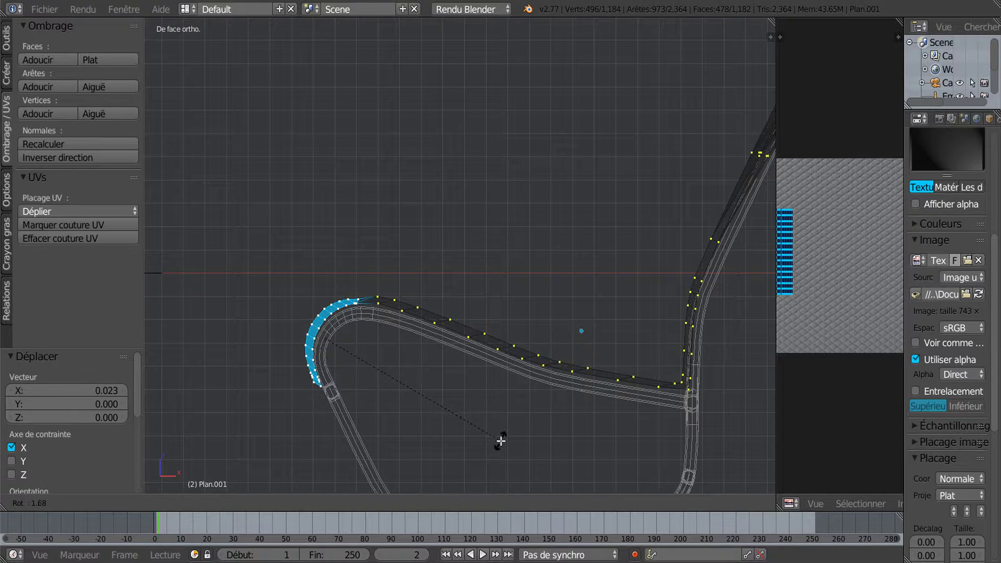
{"action": "left_click", "coordinate": [502, 439]}
Raise a single vertex at the top of the shell's front curl about 0.010 along Z.
{"action": "scroll", "coordinate": [338, 307], "scroll_direction": "up", "scroll_amount": 1}
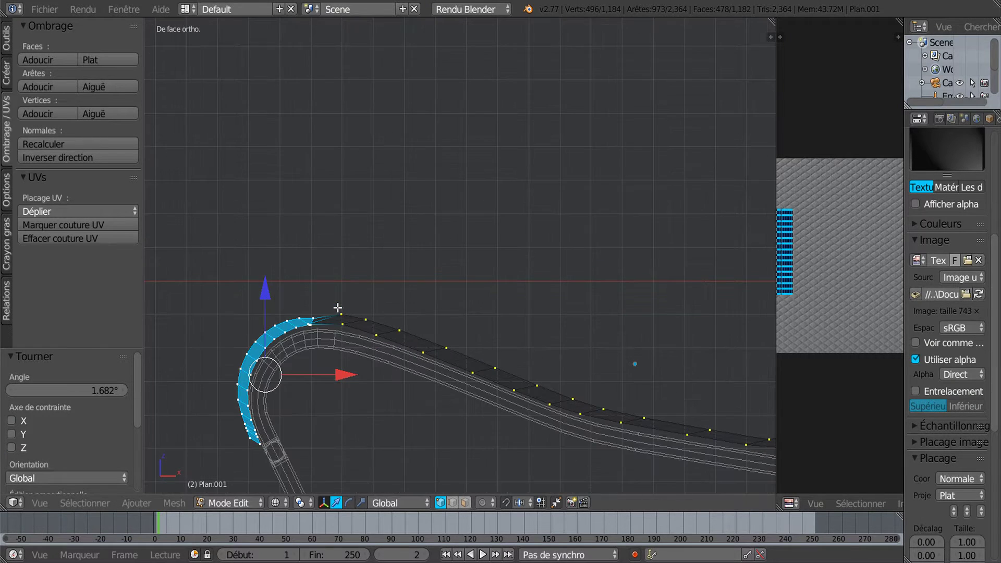
{"action": "right_click", "coordinate": [310, 315]}
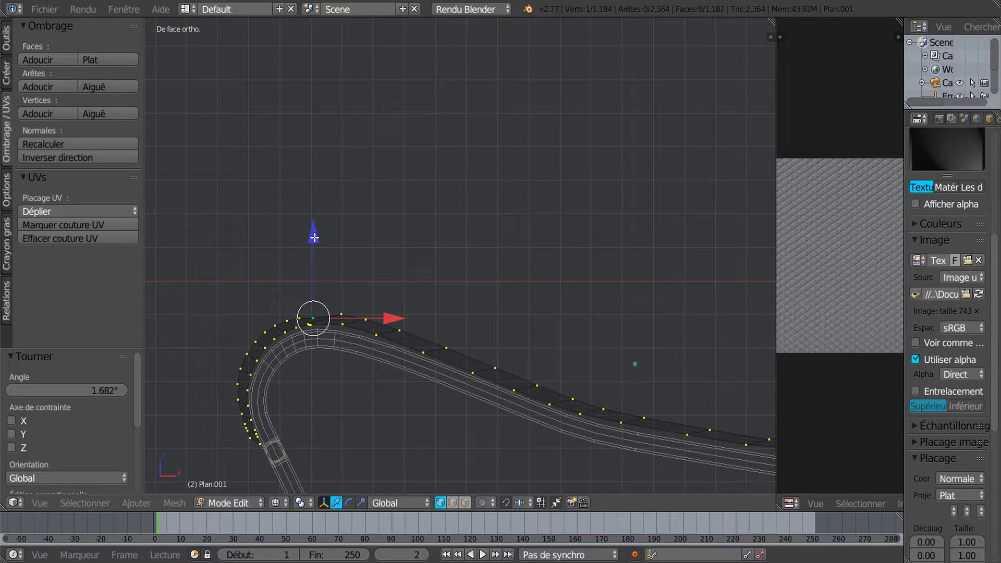
{"action": "left_click_drag", "start_coordinate": [314, 238], "coordinate": [315, 234]}
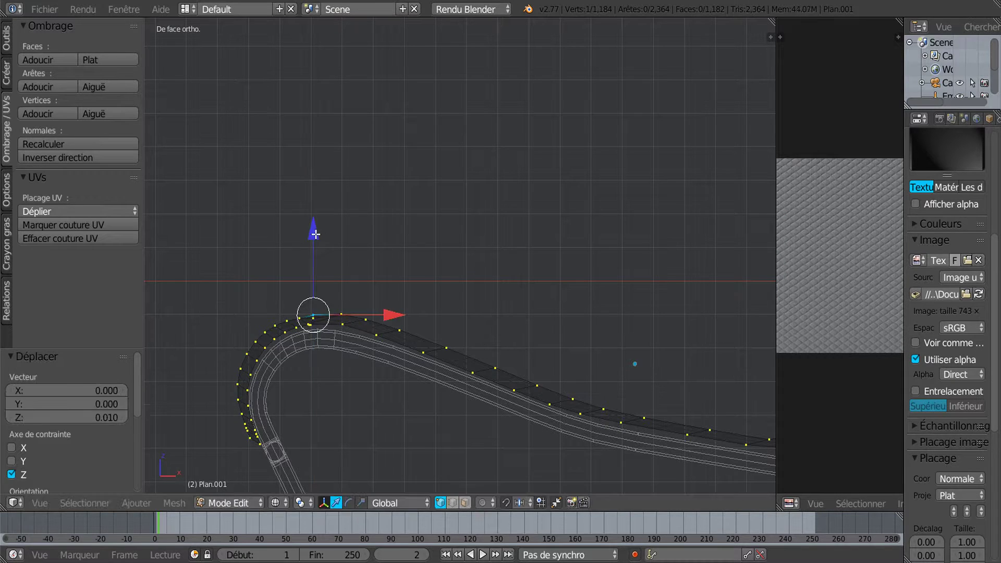
Return to Object Mode and display the chair with Matériau viewport shading to inspect the shell on its frame.
{"action": "scroll", "coordinate": [316, 376], "scroll_direction": "down", "scroll_amount": 2}
{"action": "scroll", "coordinate": [372, 387], "scroll_direction": "down", "scroll_amount": 1}
{"action": "mouse_move", "coordinate": [373, 387]}
{"action": "middle_mouse_down"}
{"action": "mouse_move", "coordinate": [422, 409]}
{"action": "mouse_move", "coordinate": [458, 406]}
{"action": "mouse_move", "coordinate": [474, 447]}
{"action": "middle_mouse_up"}
{"action": "key", "text": "Tab"}
{"action": "key", "text": "z"}
{"action": "scroll", "coordinate": [461, 397], "scroll_direction": "up", "scroll_amount": 2}
{"action": "left_click", "coordinate": [284, 503]}
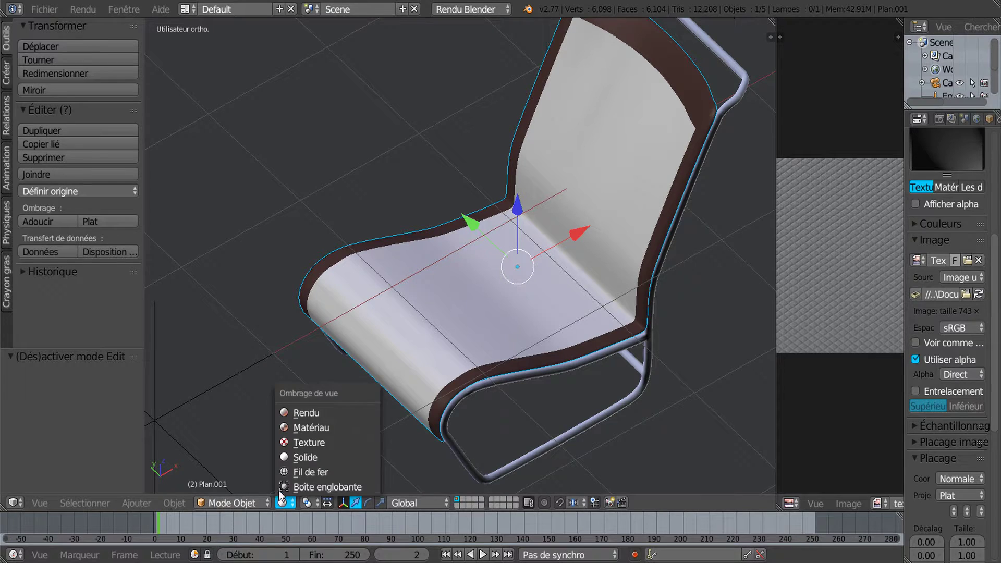
{"action": "left_click", "coordinate": [295, 427]}
{"action": "middle_click_drag", "start_coordinate": [297, 427], "coordinate": [373, 368]}
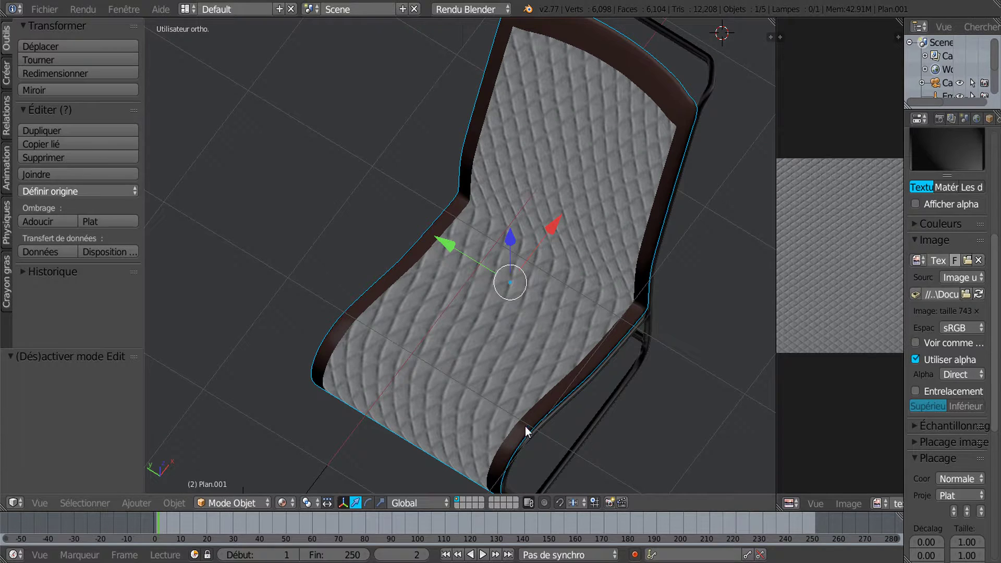
{"action": "scroll", "coordinate": [474, 383], "scroll_direction": "down", "scroll_amount": 3}
{"action": "middle_click_drag", "start_coordinate": [498, 383], "coordinate": [540, 418]}
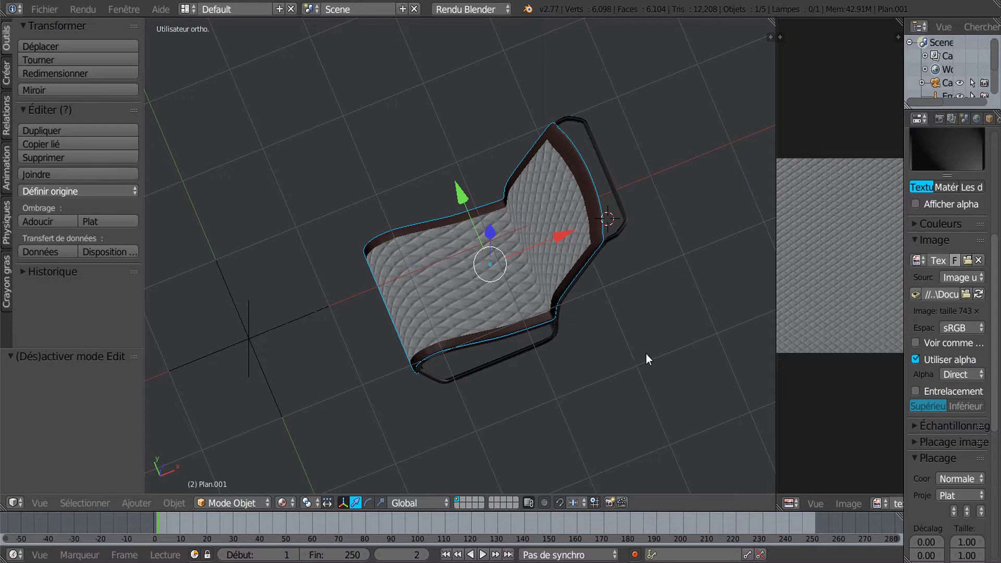
Put the seat shell in Edit Mode with nothing selected, seen from above at a tilt that shows both the seat and the backrest.
{"action": "key", "text": "Tab"}
{"action": "middle_click_drag", "start_coordinate": [634, 371], "coordinate": [543, 399]}
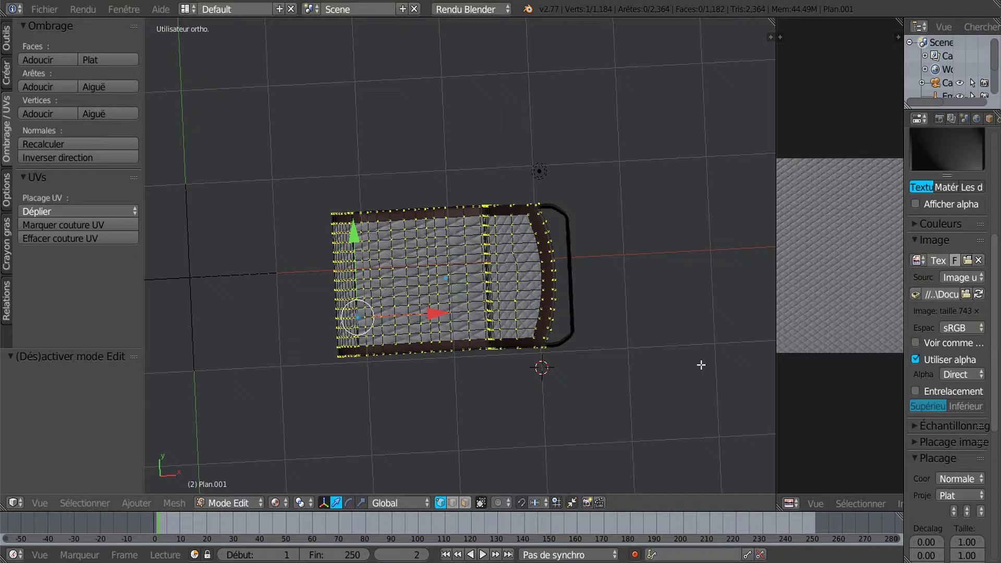
{"action": "key", "text": "KP_7"}
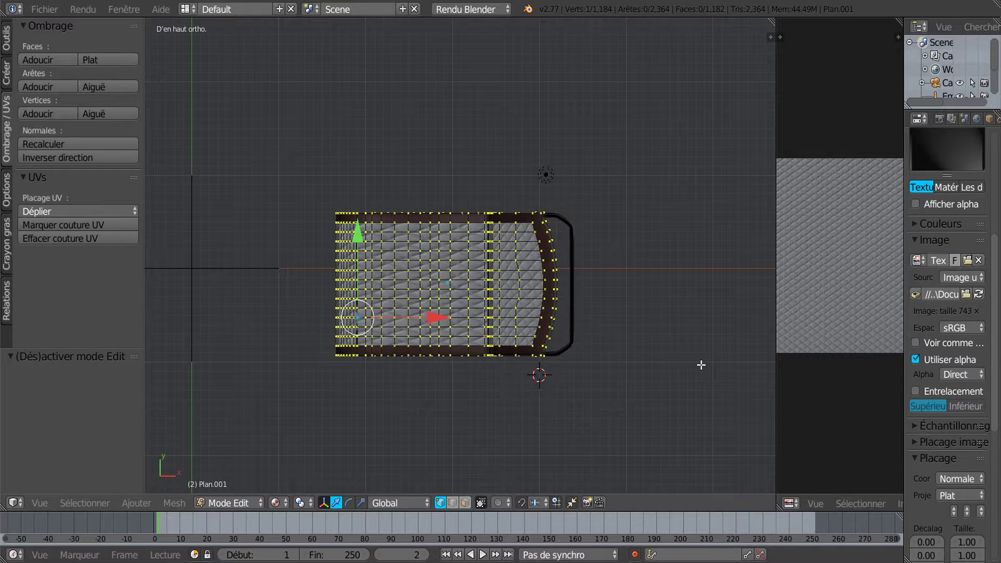
{"action": "key", "text": "KP_6"}
{"action": "key", "text": "KP_6"}
{"action": "key", "text": "KP_6"}
{"action": "key", "text": "KP_6"}
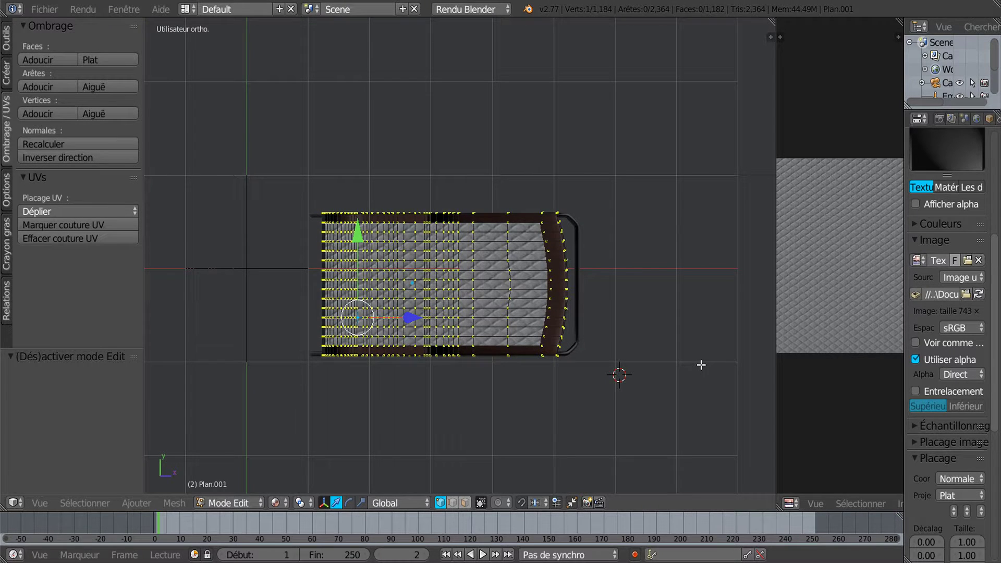
{"action": "key", "text": "a"}
{"action": "key", "text": "a"}
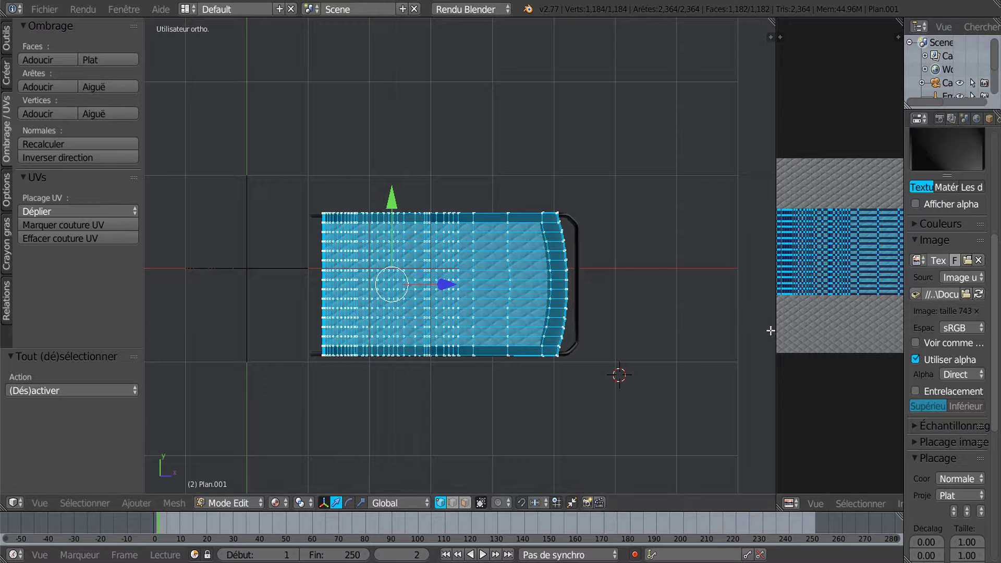
{"action": "scroll", "coordinate": [429, 328], "scroll_direction": "up", "scroll_amount": 1}
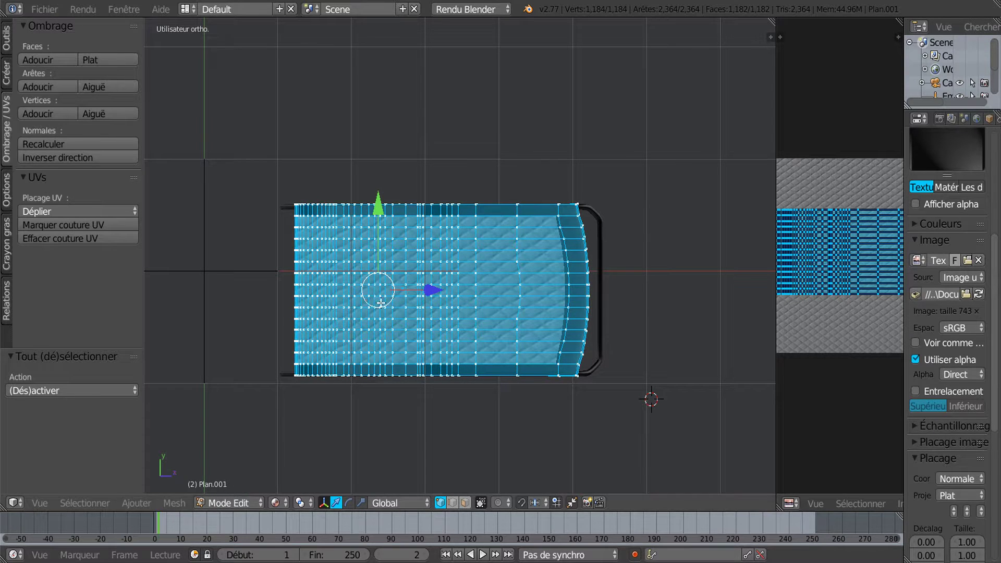
{"action": "key", "text": "a"}
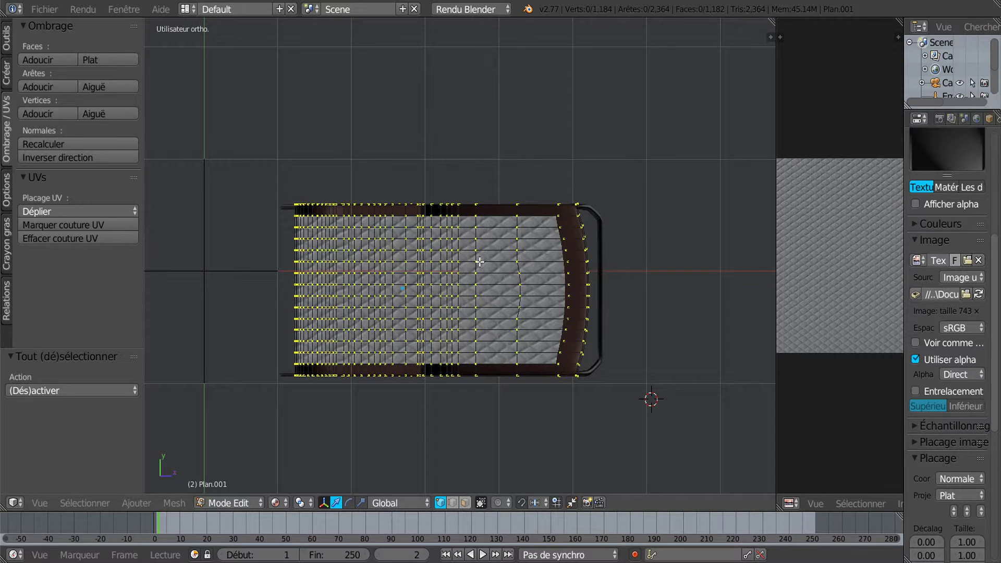
Switch to face selection and circle-select the quilted faces of the seat and backrest, leaving out the brown border.
{"action": "left_click", "coordinate": [464, 502]}
{"action": "key", "text": "c"}
{"action": "mouse_move", "coordinate": [533, 255]}
{"action": "left_mouse_down"}
{"action": "mouse_move", "coordinate": [537, 237]}
{"action": "mouse_move", "coordinate": [532, 330]}
{"action": "mouse_move", "coordinate": [521, 345]}
{"action": "mouse_move", "coordinate": [314, 347]}
{"action": "mouse_move", "coordinate": [295, 327]}
{"action": "mouse_move", "coordinate": [291, 237]}
{"action": "mouse_move", "coordinate": [509, 238]}
{"action": "mouse_move", "coordinate": [514, 279]}
{"action": "mouse_move", "coordinate": [463, 302]}
{"action": "mouse_move", "coordinate": [359, 312]}
{"action": "mouse_move", "coordinate": [324, 286]}
{"action": "mouse_move", "coordinate": [486, 270]}
{"action": "mouse_move", "coordinate": [353, 299]}
{"action": "mouse_move", "coordinate": [433, 292]}
{"action": "left_mouse_up"}
{"action": "key", "text": "Escape"}
{"action": "mouse_move", "coordinate": [341, 415]}
{"action": "middle_mouse_down"}
{"action": "mouse_move", "coordinate": [429, 427]}
{"action": "mouse_move", "coordinate": [418, 349]}
{"action": "middle_mouse_up"}
{"action": "scroll", "coordinate": [396, 371], "scroll_direction": "up", "scroll_amount": 2}
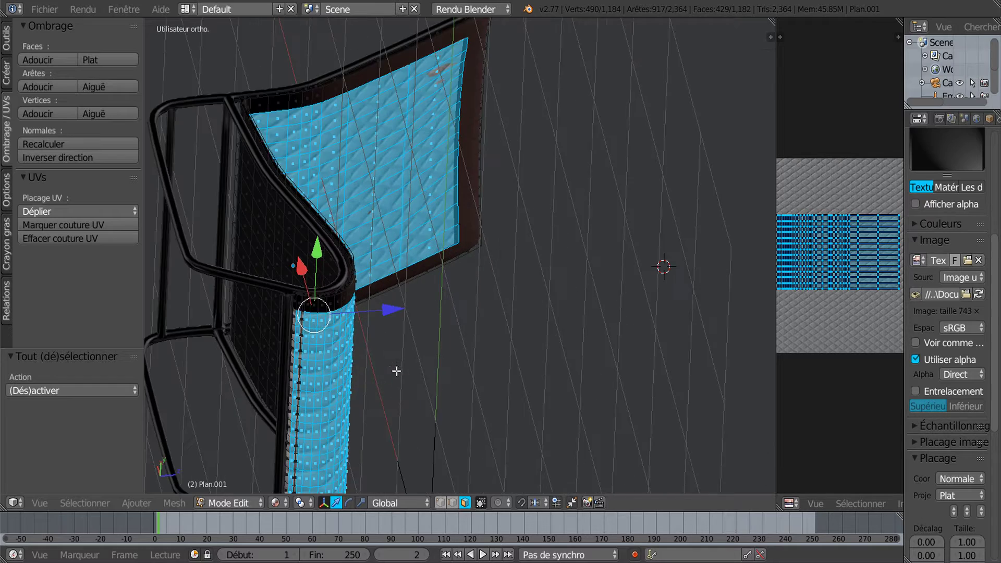
Add the missed quilted faces along the shell's front curl to the selection with circle select.
{"action": "scroll", "coordinate": [397, 371], "scroll_direction": "up", "scroll_amount": 3}
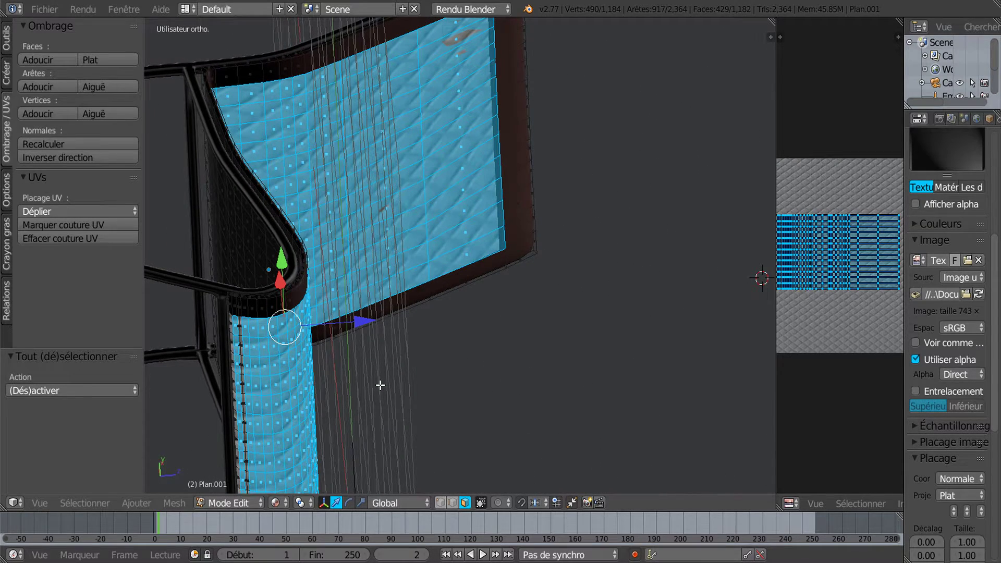
{"action": "middle_click_drag", "start_coordinate": [392, 390], "coordinate": [556, 271], "text": "shift"}
{"action": "key", "text": "c"}
{"action": "left_click_drag", "start_coordinate": [427, 349], "coordinate": [409, 220]}
{"action": "mouse_move", "coordinate": [411, 308]}
{"action": "left_mouse_down"}
{"action": "mouse_move", "coordinate": [421, 424]}
{"action": "mouse_move", "coordinate": [423, 388]}
{"action": "left_mouse_up"}
{"action": "key", "text": "Escape"}
{"action": "mouse_move", "coordinate": [424, 388]}
{"action": "middle_mouse_down"}
{"action": "mouse_move", "coordinate": [595, 366]}
{"action": "mouse_move", "coordinate": [512, 329]}
{"action": "middle_mouse_up"}
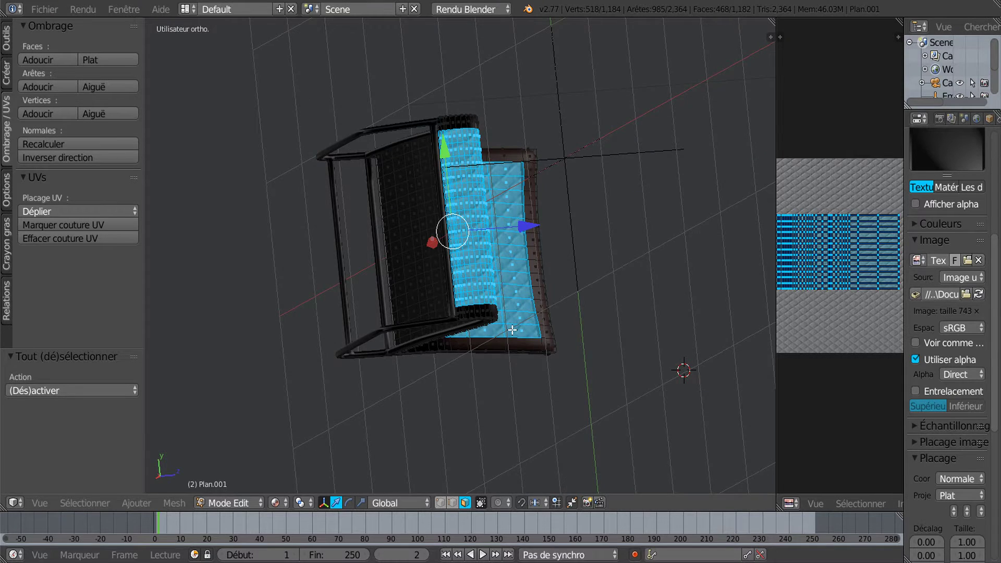
Unwrap the selected quilted faces with Projeter depuis vue from a tilted top view and scale their UVs by 1.704.
{"action": "key", "text": "KP_7"}
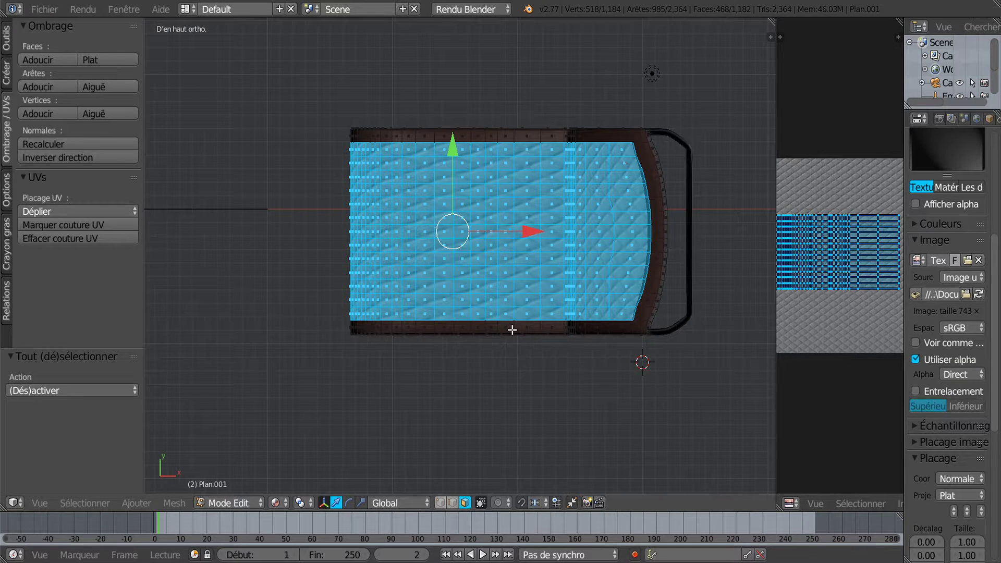
{"action": "key", "text": "KP_4"}
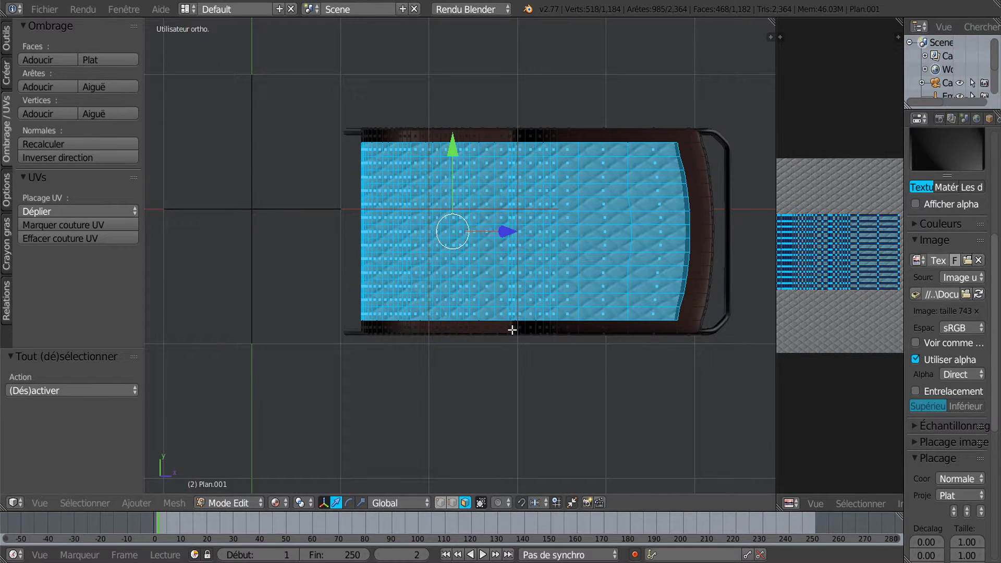
{"action": "middle_click_drag", "start_coordinate": [606, 367], "coordinate": [516, 385], "text": "shift"}
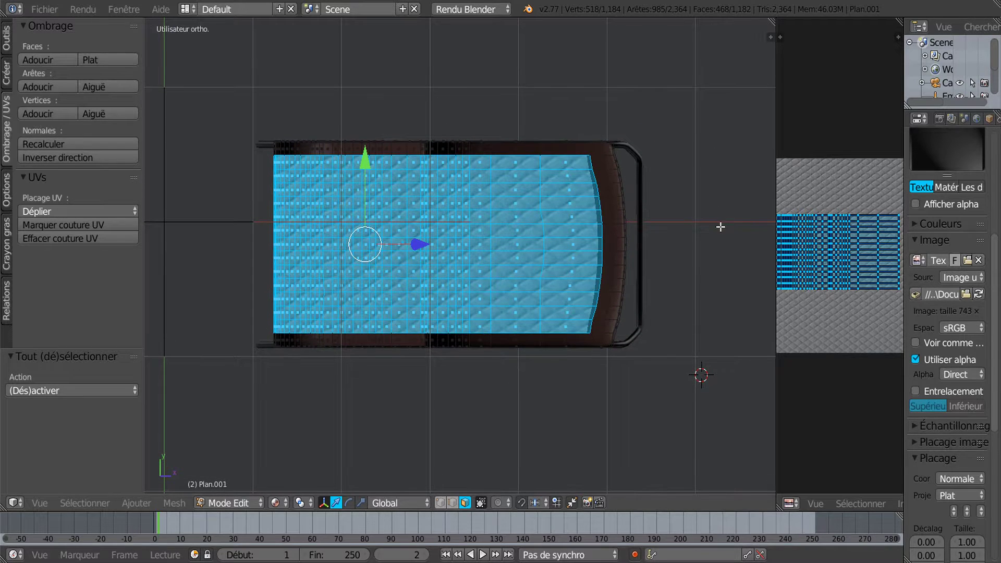
{"action": "left_click", "coordinate": [165, 504]}
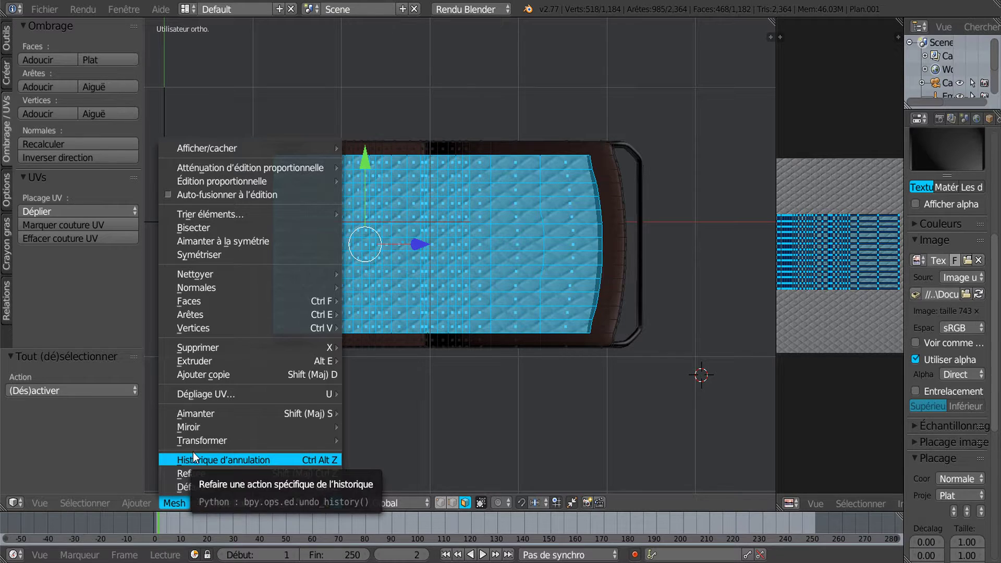
{"action": "mouse_move", "coordinate": [204, 395]}
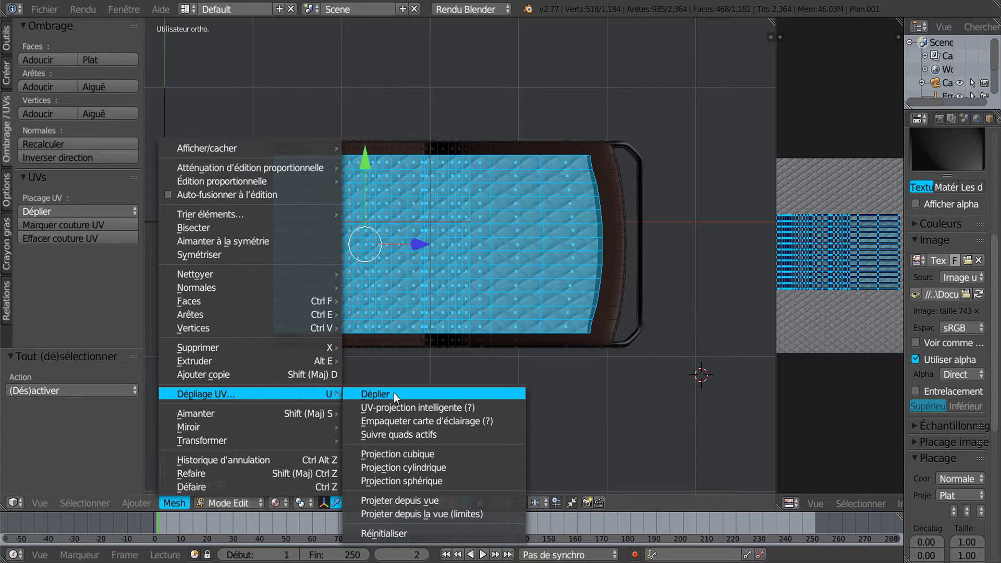
{"action": "left_click", "coordinate": [415, 500]}
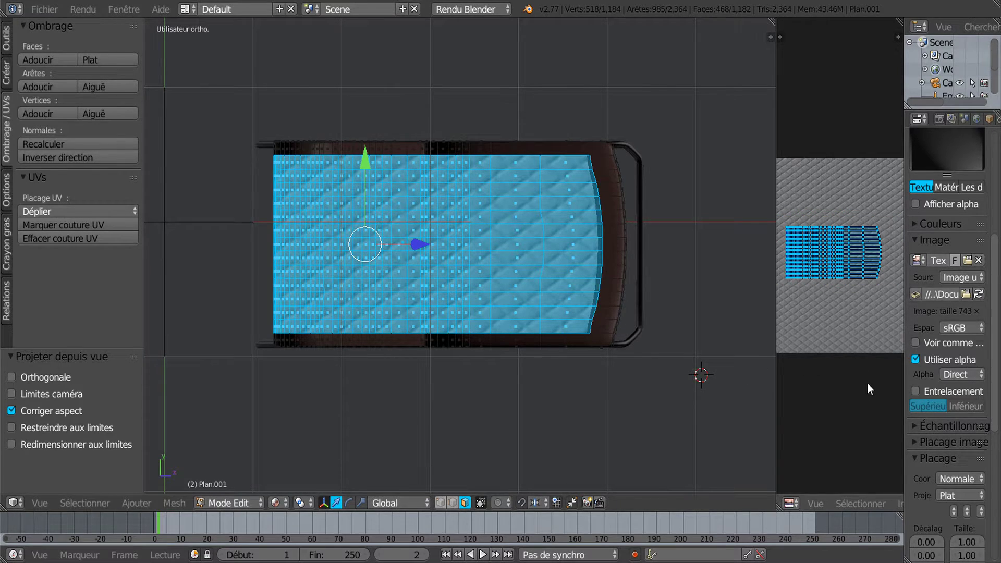
{"action": "key", "text": "s"}
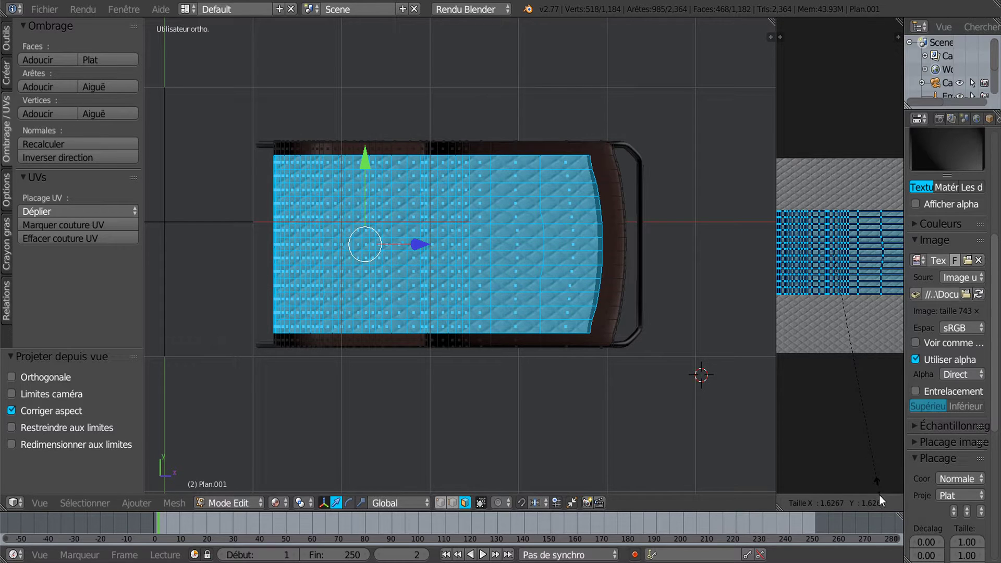
{"action": "left_click", "coordinate": [880, 26]}
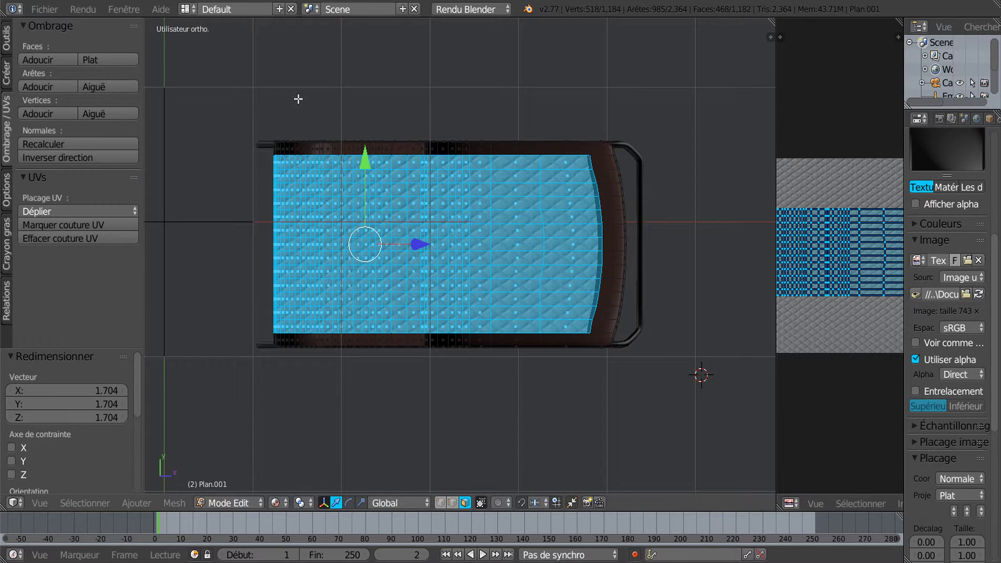
Return to Object Mode and widen the 3D view to inspect the quilted texture on the chair.
{"action": "middle_click_drag", "start_coordinate": [398, 438], "coordinate": [471, 371]}
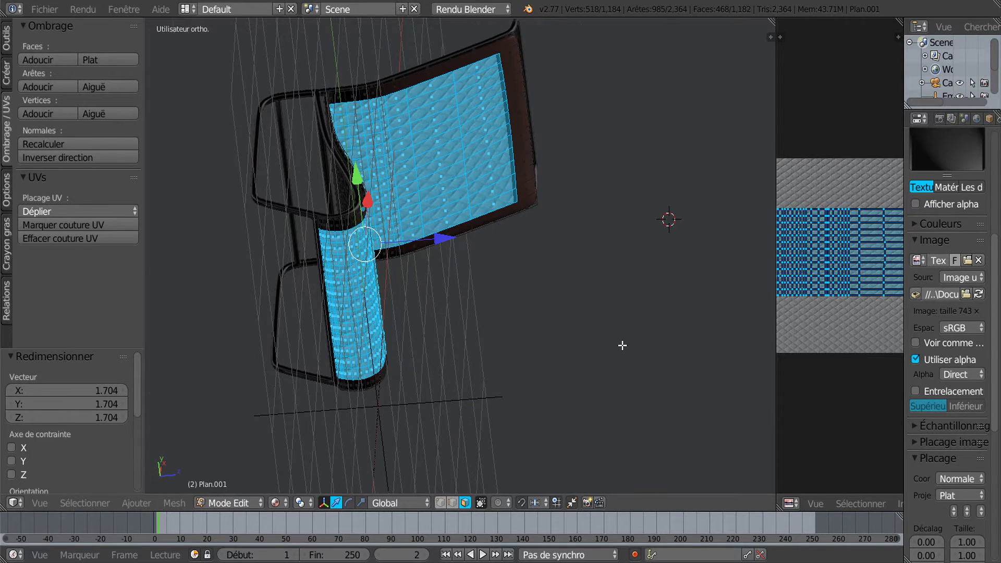
{"action": "key", "text": "KP_7"}
{"action": "middle_click_drag", "start_coordinate": [640, 381], "coordinate": [723, 286]}
{"action": "key", "text": "Tab"}
{"action": "middle_click_drag", "start_coordinate": [593, 343], "coordinate": [693, 256]}
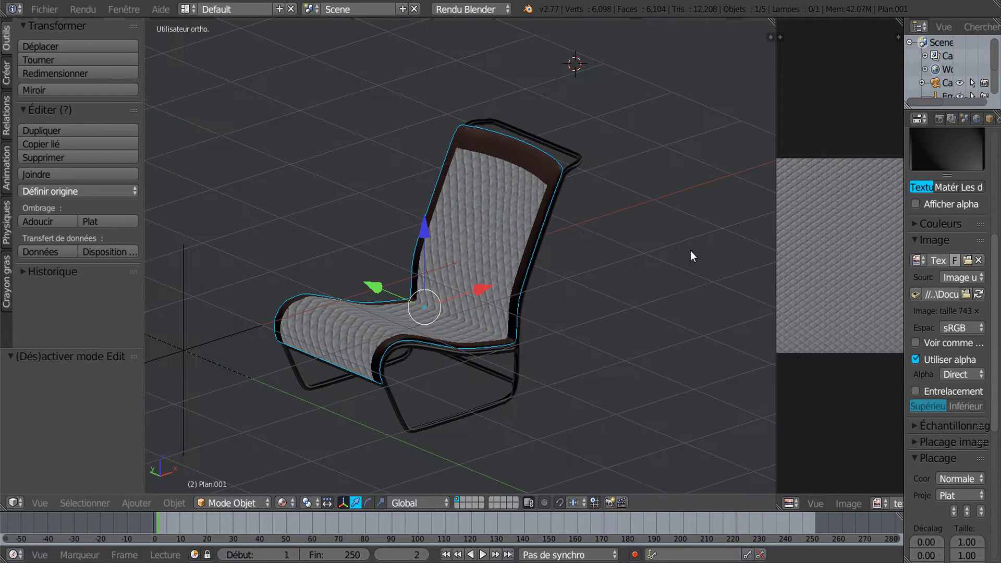
{"action": "left_click_drag", "start_coordinate": [777, 111], "coordinate": [884, 111]}
{"action": "middle_click_drag", "start_coordinate": [789, 233], "coordinate": [655, 358]}
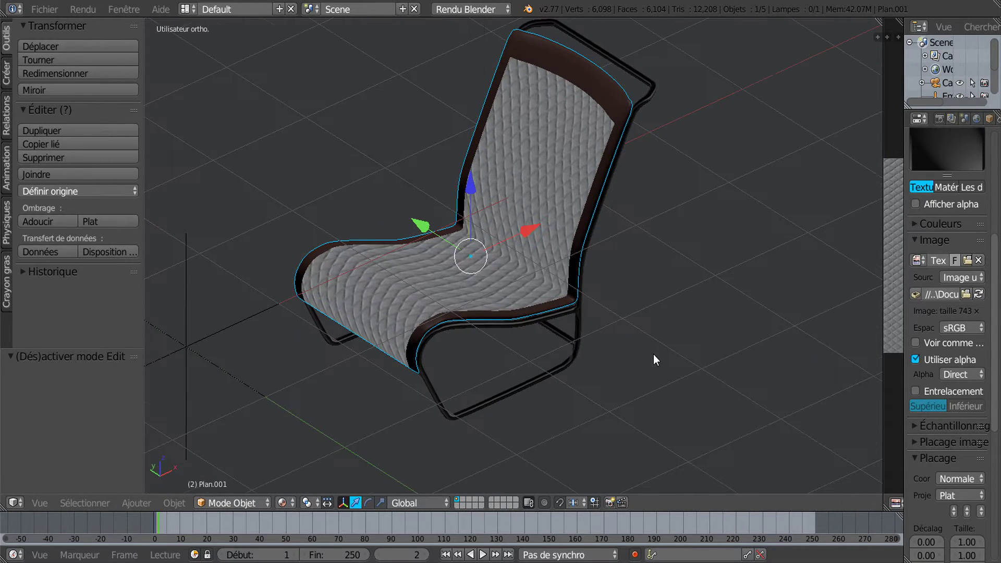
Enable proportional editing in Object Mode and select the tubular frame.
{"action": "left_click", "coordinate": [544, 503]}
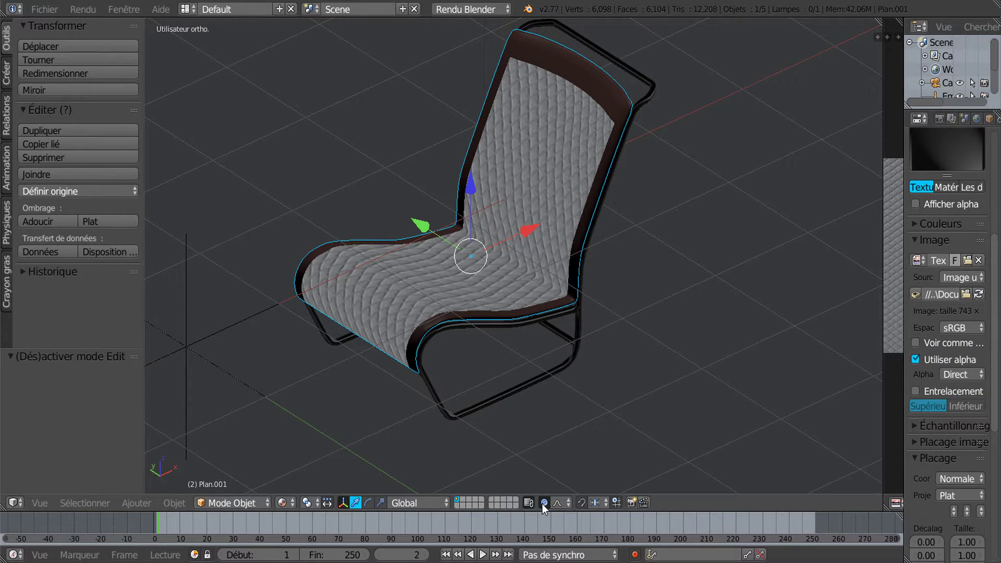
{"action": "left_click", "coordinate": [542, 503]}
{"action": "left_click", "coordinate": [542, 504]}
{"action": "right_click", "coordinate": [550, 375]}
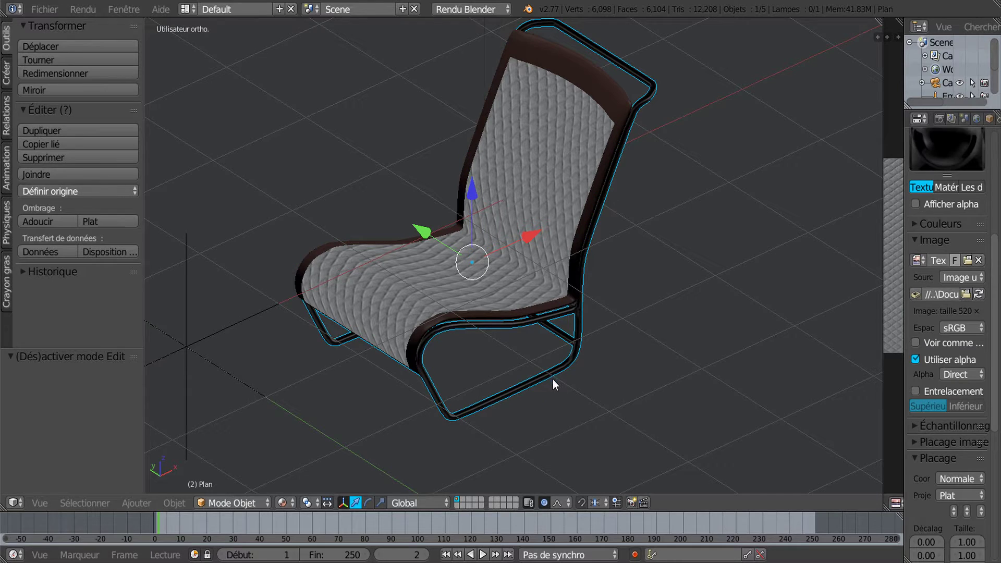
{"action": "left_click", "coordinate": [543, 503]}
{"action": "left_click", "coordinate": [544, 502]}
Try the Connectés proportional editing option in the frame's Edit Mode, disable it and return to Object Mode.
{"action": "key", "text": "Tab"}
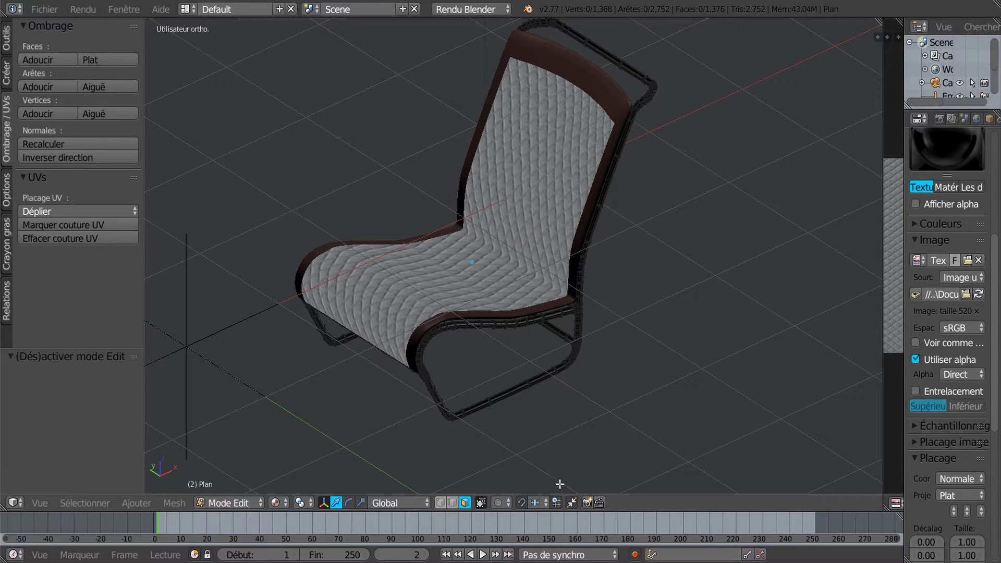
{"action": "left_click", "coordinate": [498, 503]}
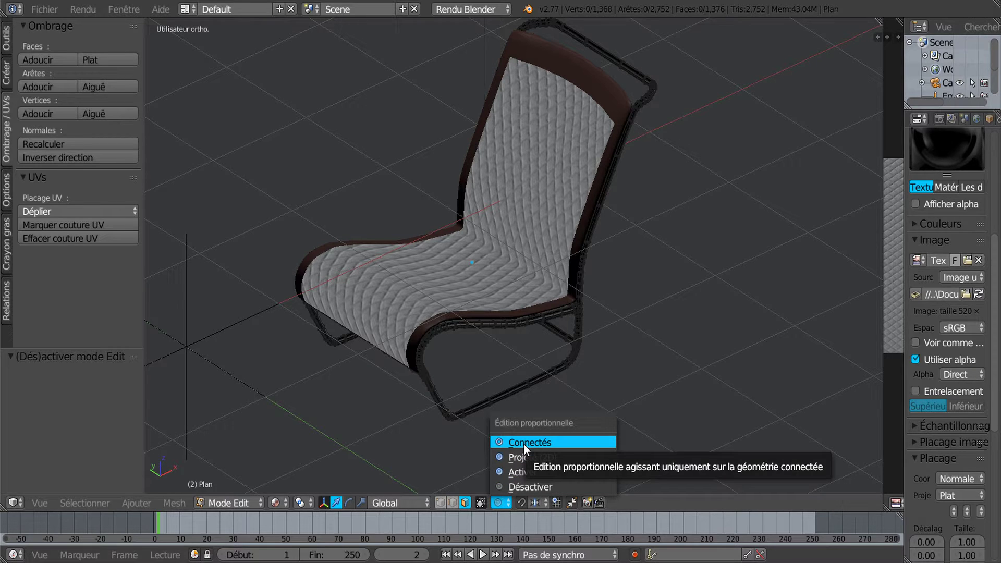
{"action": "left_click", "coordinate": [517, 487]}
{"action": "left_click", "coordinate": [522, 502]}
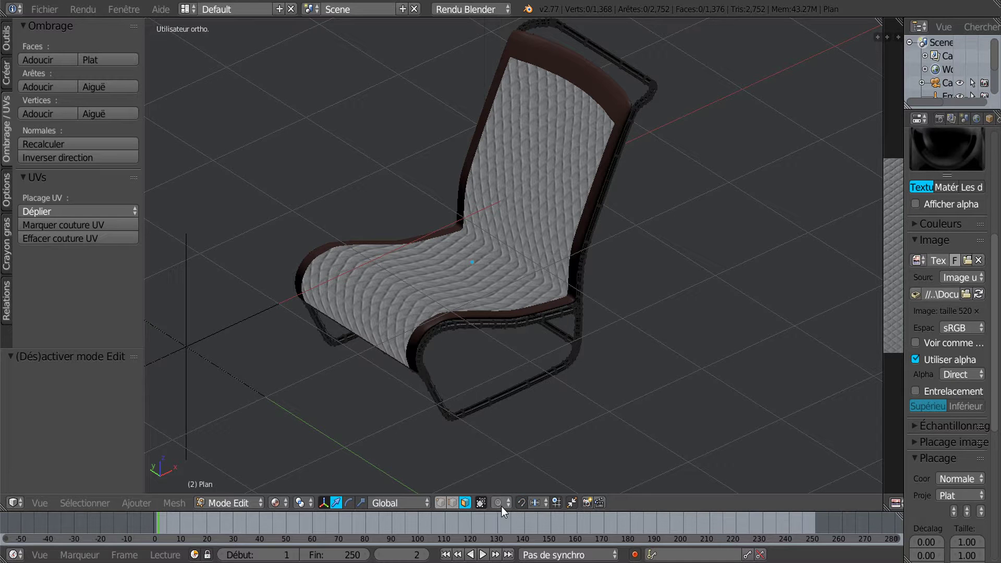
{"action": "left_click", "coordinate": [502, 504]}
{"action": "left_click", "coordinate": [521, 443]}
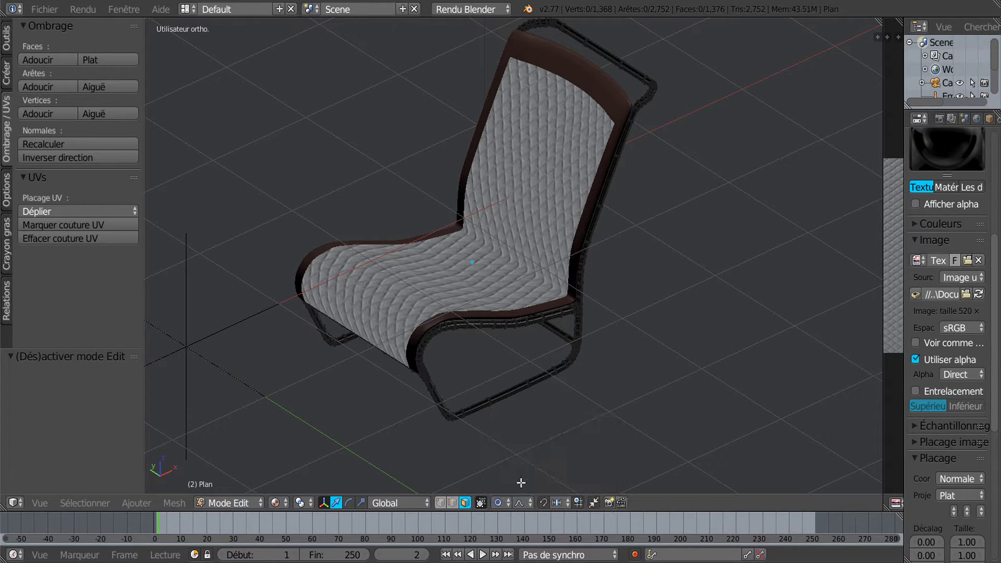
{"action": "left_click", "coordinate": [518, 502]}
{"action": "left_click", "coordinate": [499, 503]}
{"action": "left_click", "coordinate": [503, 488]}
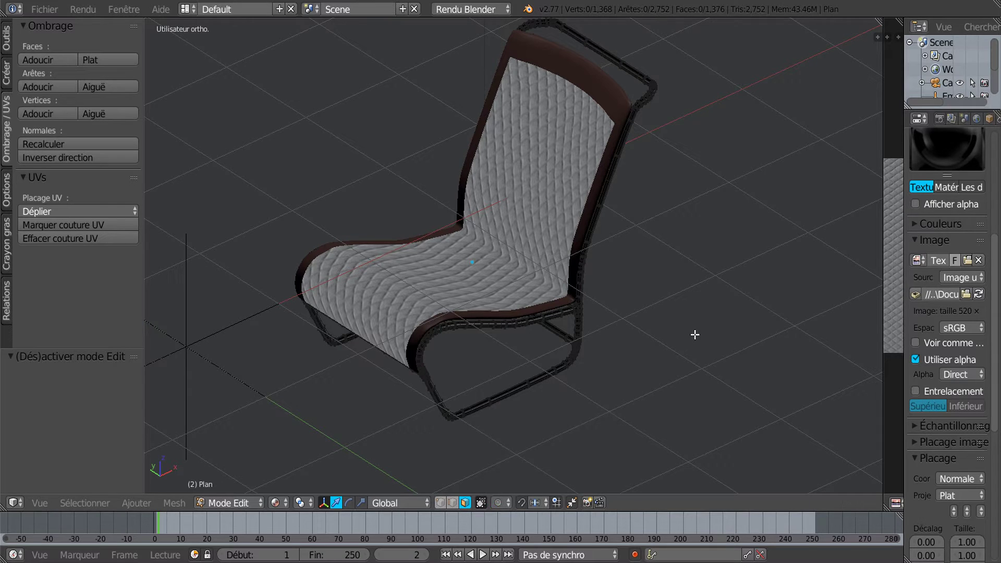
{"action": "key", "text": "Tab"}
Select the quilted seat shell and move it up 0.042 along Z with proportional editing active.
{"action": "middle_click_drag", "start_coordinate": [693, 346], "coordinate": [730, 355]}
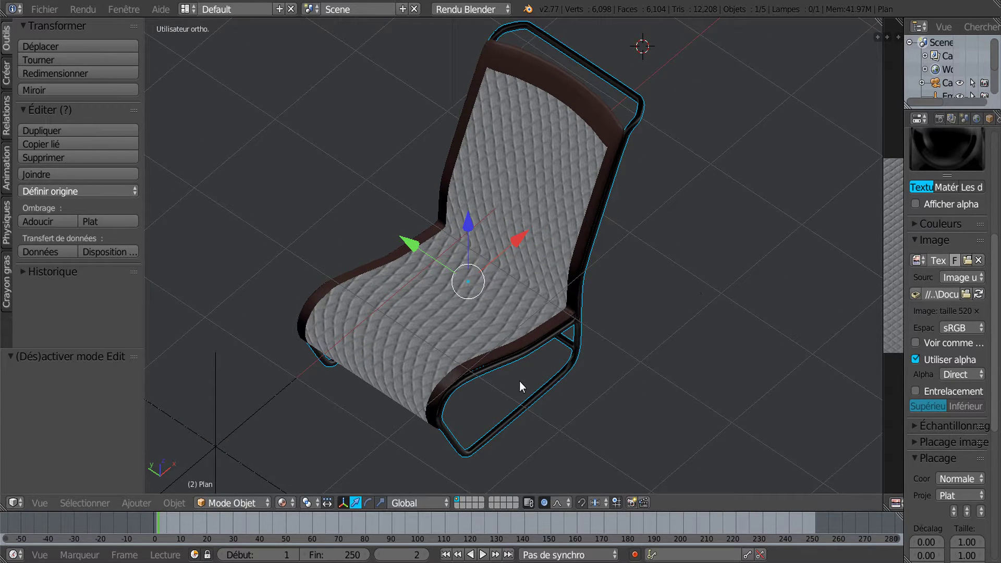
{"action": "middle_click_drag", "start_coordinate": [520, 386], "coordinate": [503, 384]}
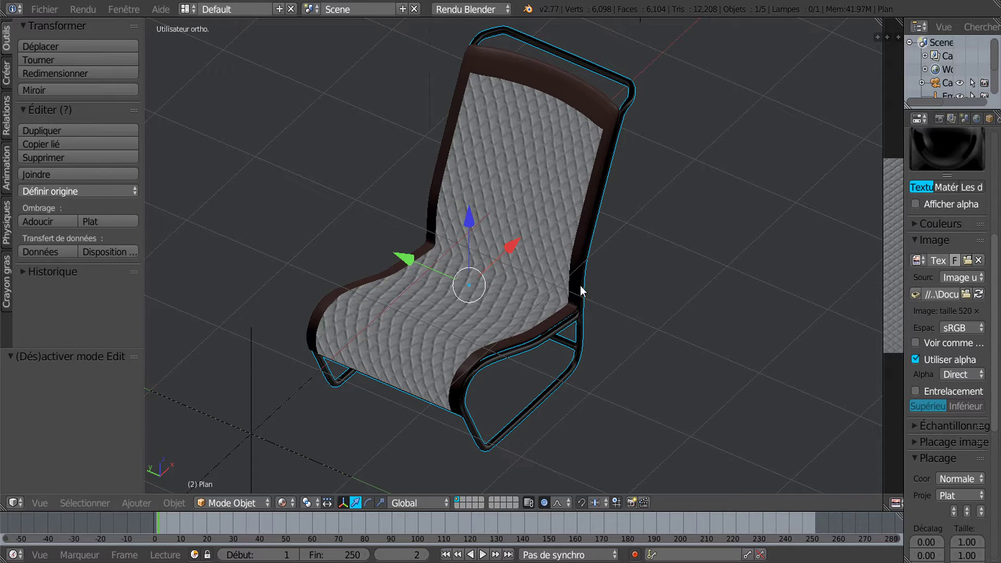
{"action": "middle_click_drag", "start_coordinate": [284, 264], "coordinate": [402, 264]}
{"action": "middle_click_drag", "start_coordinate": [511, 233], "coordinate": [392, 283]}
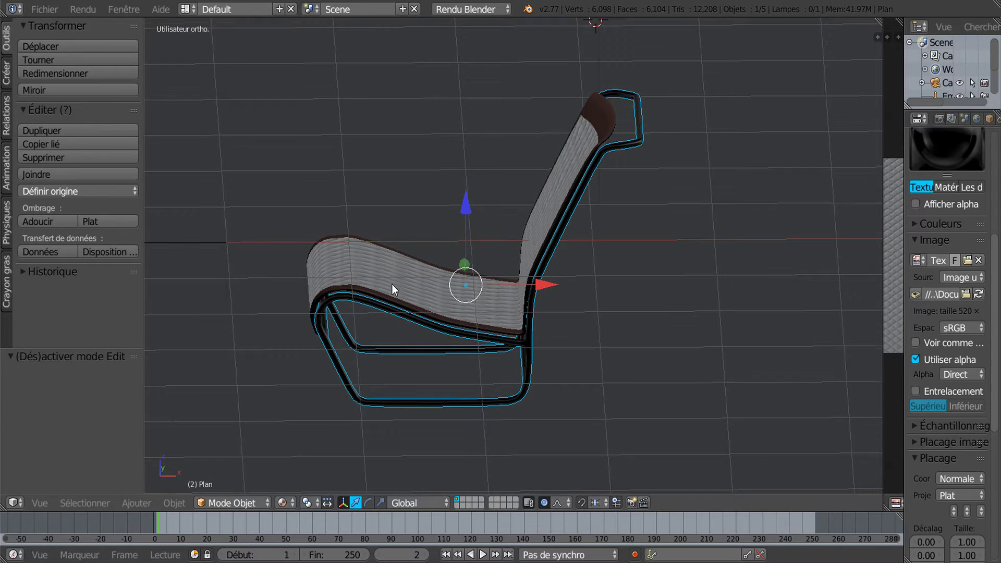
{"action": "middle_click_drag", "start_coordinate": [405, 317], "coordinate": [428, 316]}
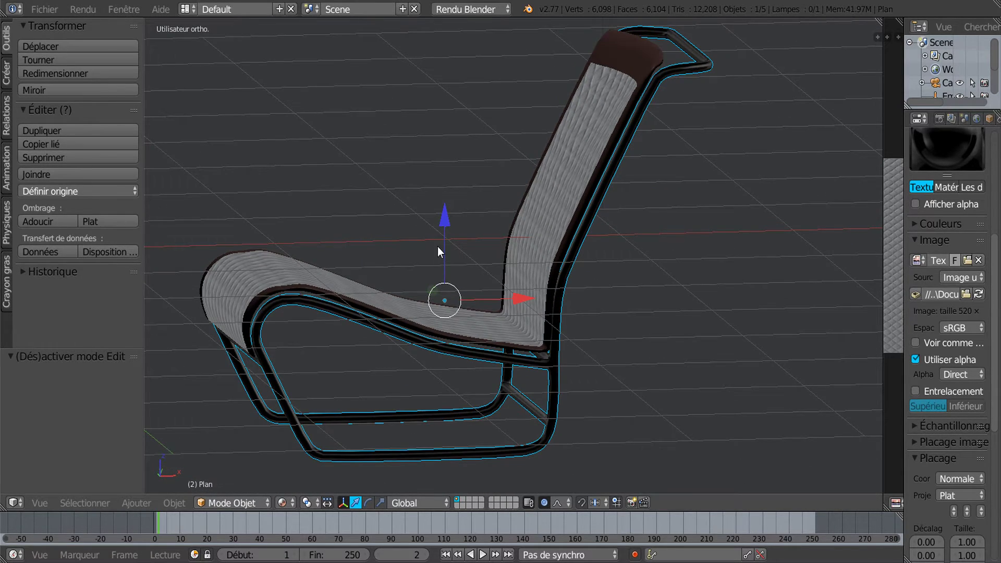
{"action": "scroll", "coordinate": [439, 264], "scroll_direction": "up", "scroll_amount": 1}
{"action": "right_click", "coordinate": [545, 224]}
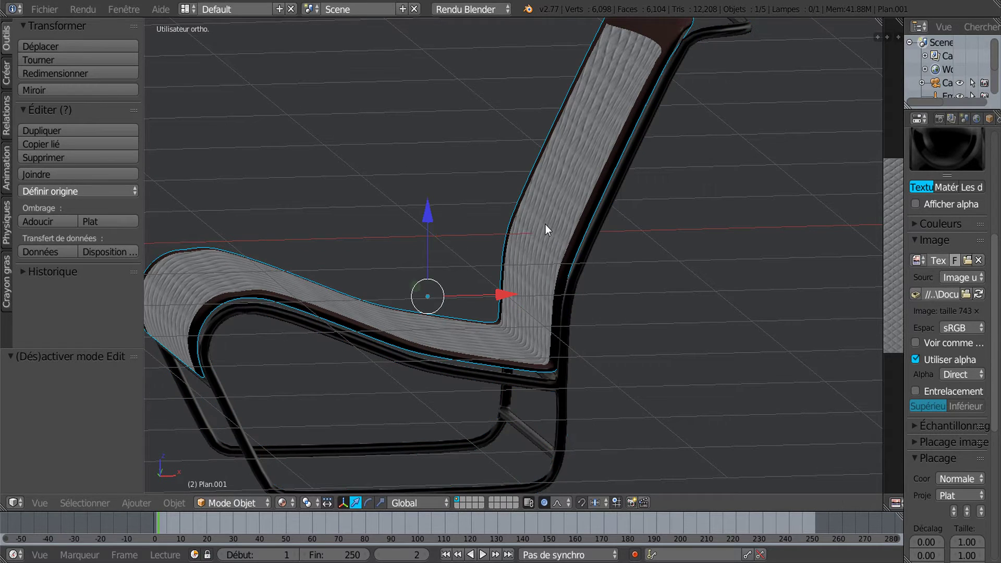
{"action": "key", "text": "g"}
{"action": "key", "text": "z"}
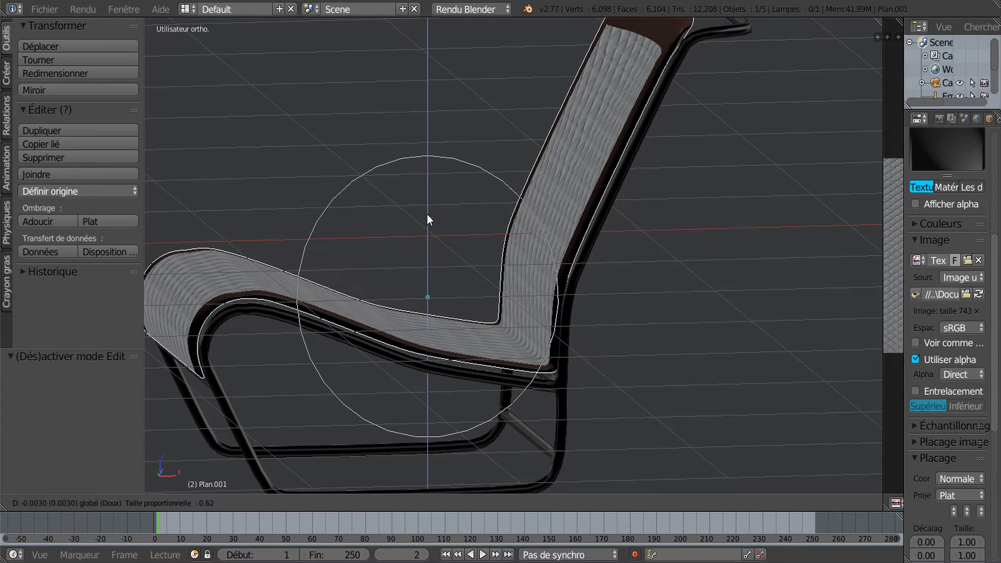
{"action": "left_click", "coordinate": [430, 204]}
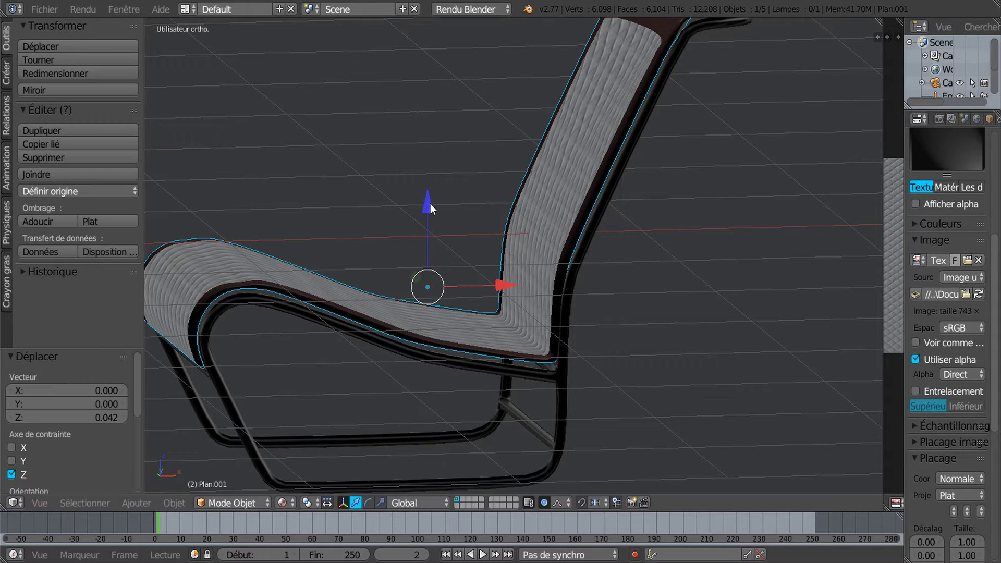
Disable proportional editing in Object Mode and nudge the quilted seat shell slightly along Z and X to fit the tubular frame.
{"action": "left_click", "coordinate": [562, 508]}
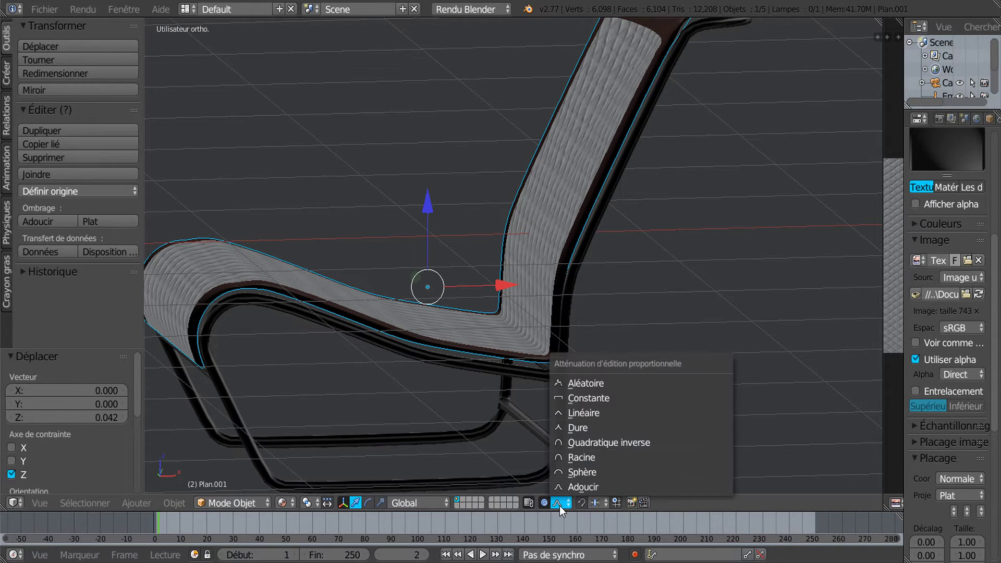
{"action": "left_click", "coordinate": [544, 503]}
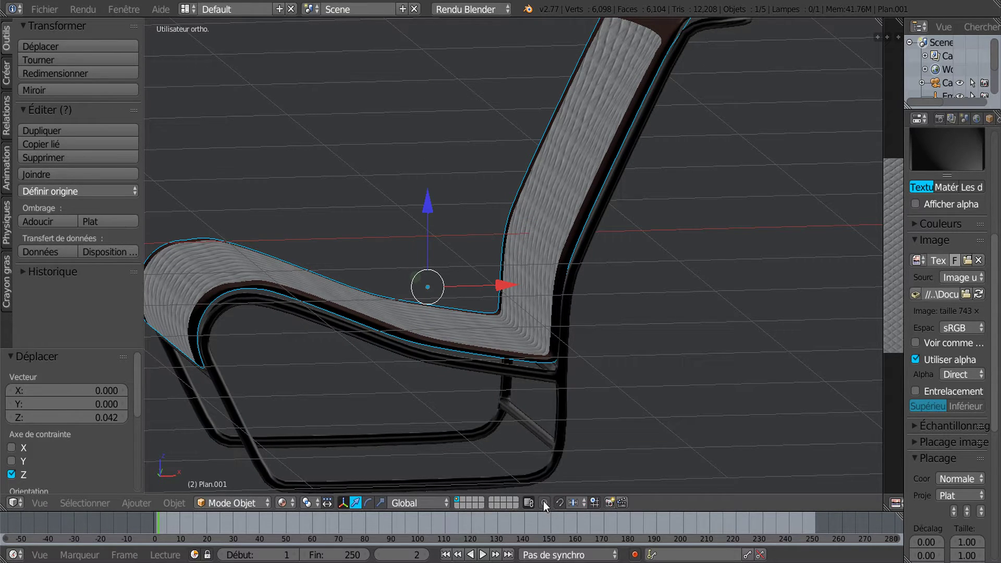
{"action": "left_click", "coordinate": [545, 503]}
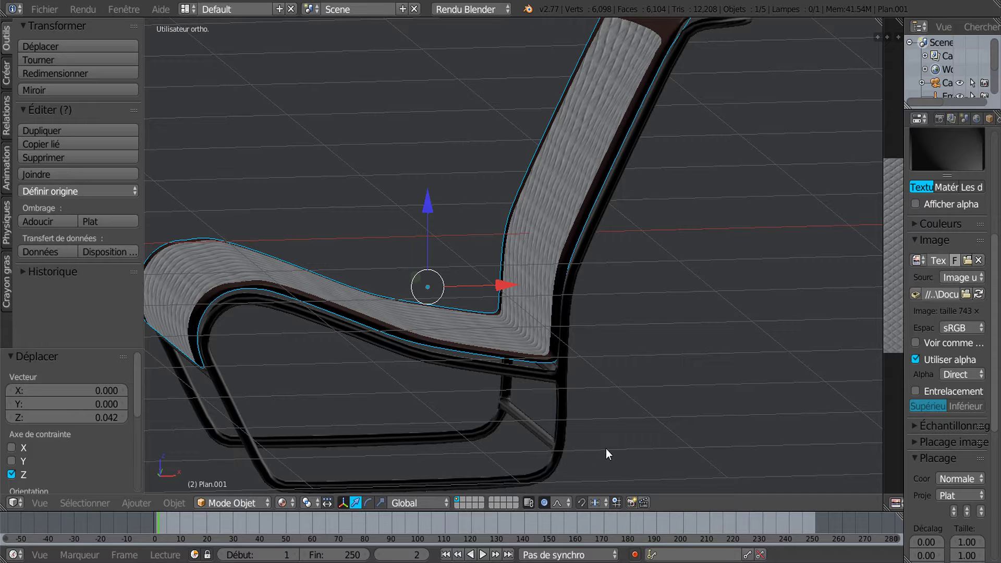
{"action": "left_click", "coordinate": [544, 503]}
{"action": "left_click_drag", "start_coordinate": [425, 205], "coordinate": [428, 211]}
{"action": "left_click_drag", "start_coordinate": [503, 290], "coordinate": [503, 287]}
Examine the shell's fit on the tubular frame and its quilted texture from several angles, remaining in Object Mode.
{"action": "middle_click_drag", "start_coordinate": [502, 287], "coordinate": [559, 288]}
{"action": "key", "text": "Tab"}
{"action": "scroll", "coordinate": [559, 315], "scroll_direction": "down", "scroll_amount": 2}
{"action": "key", "text": "Tab"}
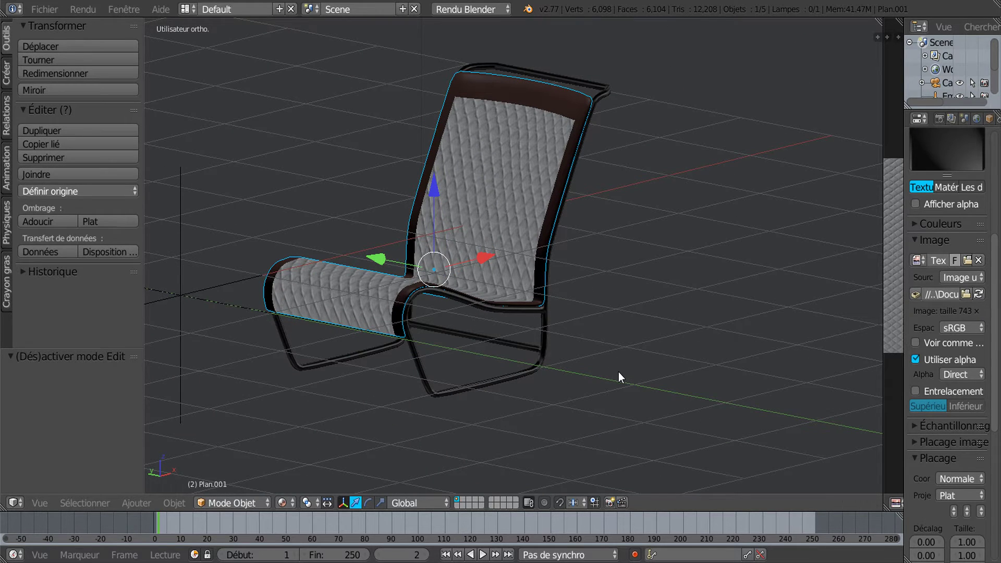
{"action": "middle_click_drag", "start_coordinate": [637, 380], "coordinate": [671, 385]}
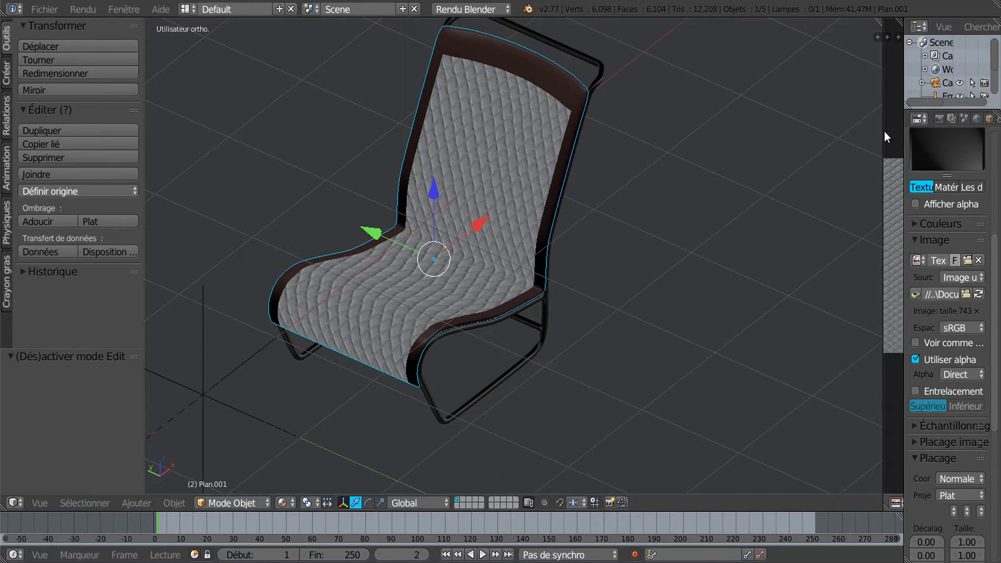
{"action": "middle_click_drag", "start_coordinate": [618, 268], "coordinate": [643, 344]}
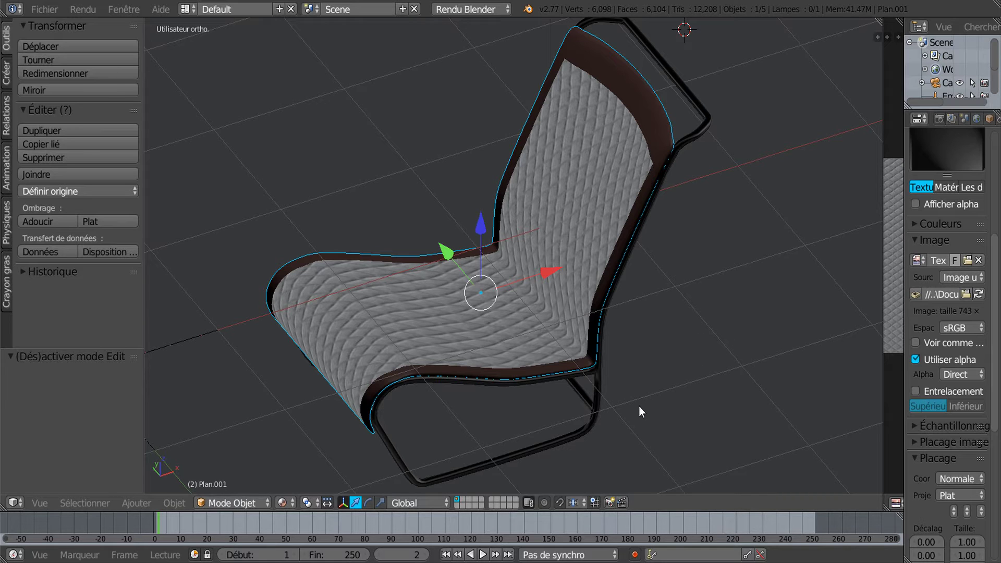
{"action": "middle_click_drag", "start_coordinate": [640, 406], "coordinate": [653, 356]}
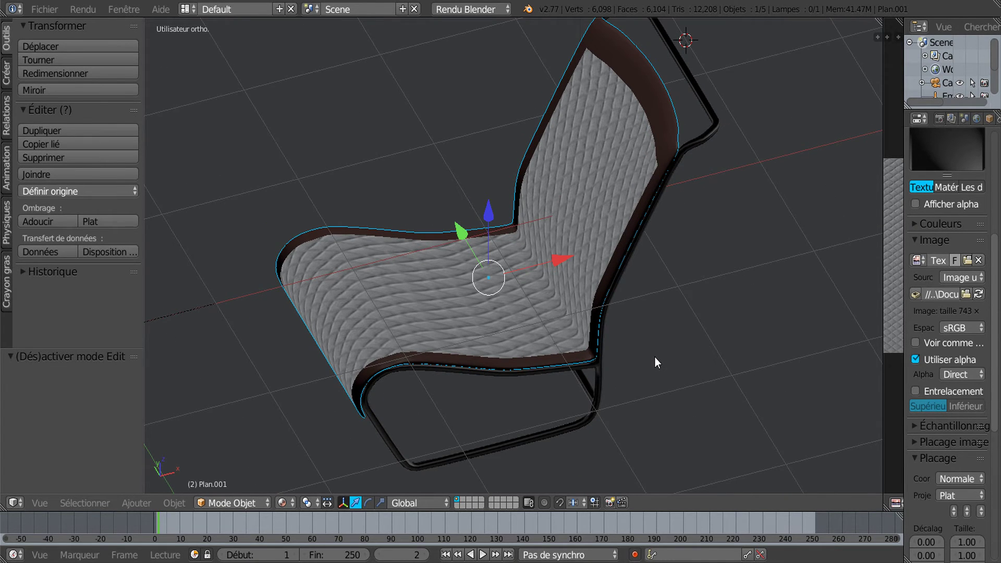
{"action": "middle_click_drag", "start_coordinate": [662, 350], "coordinate": [665, 348]}
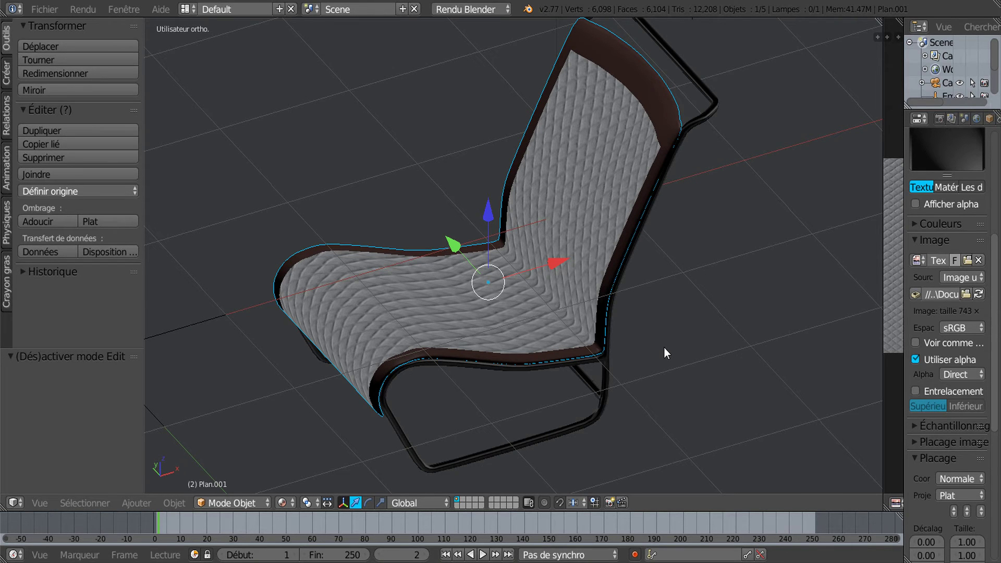